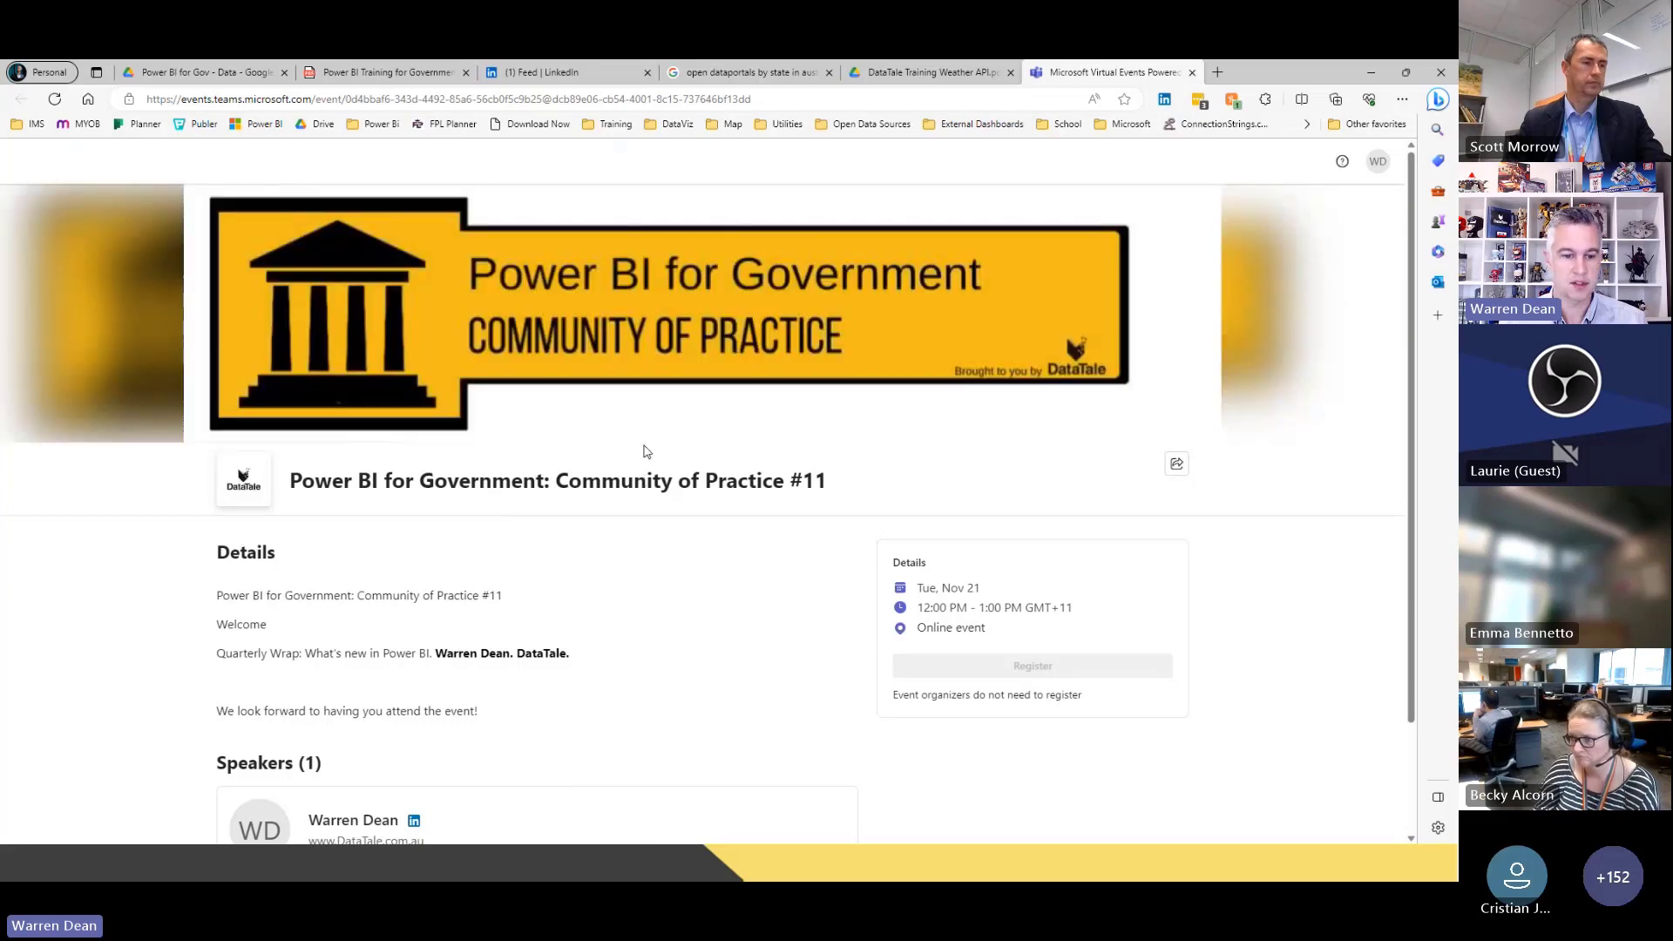
Look over the Community of Practice #11 event page and the DataTale Training Weather API PDF in the browser
scroll(671, 471, down, 2)
scroll(698, 497, up, 2)
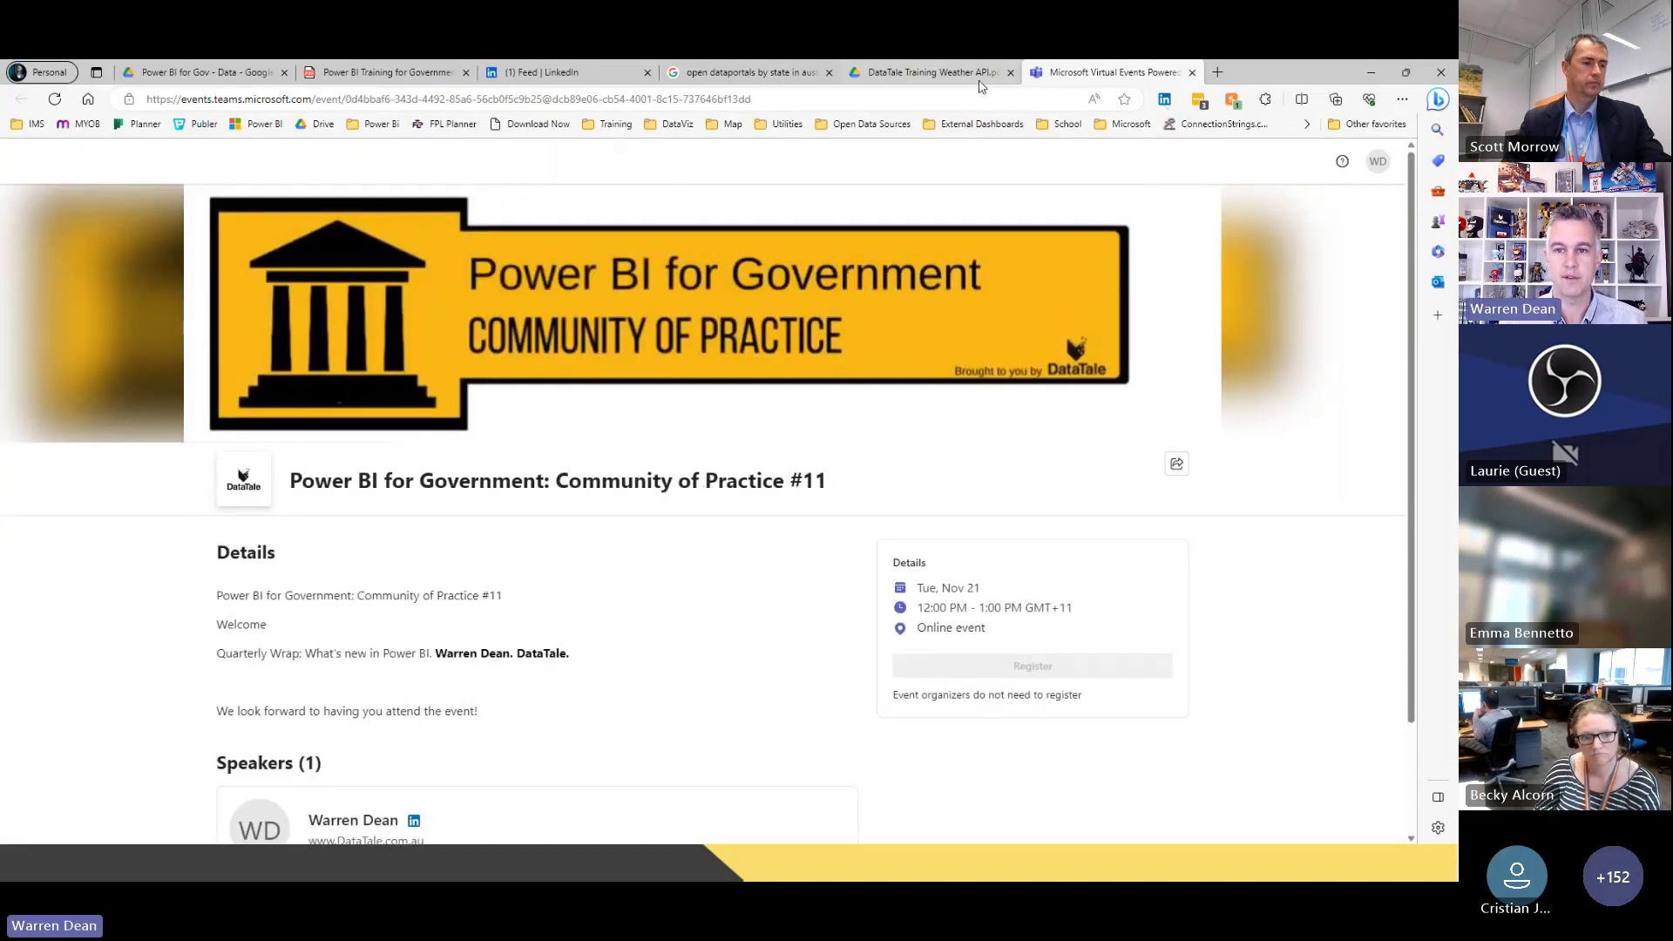
click(902, 77)
scroll(785, 455, down, 10)
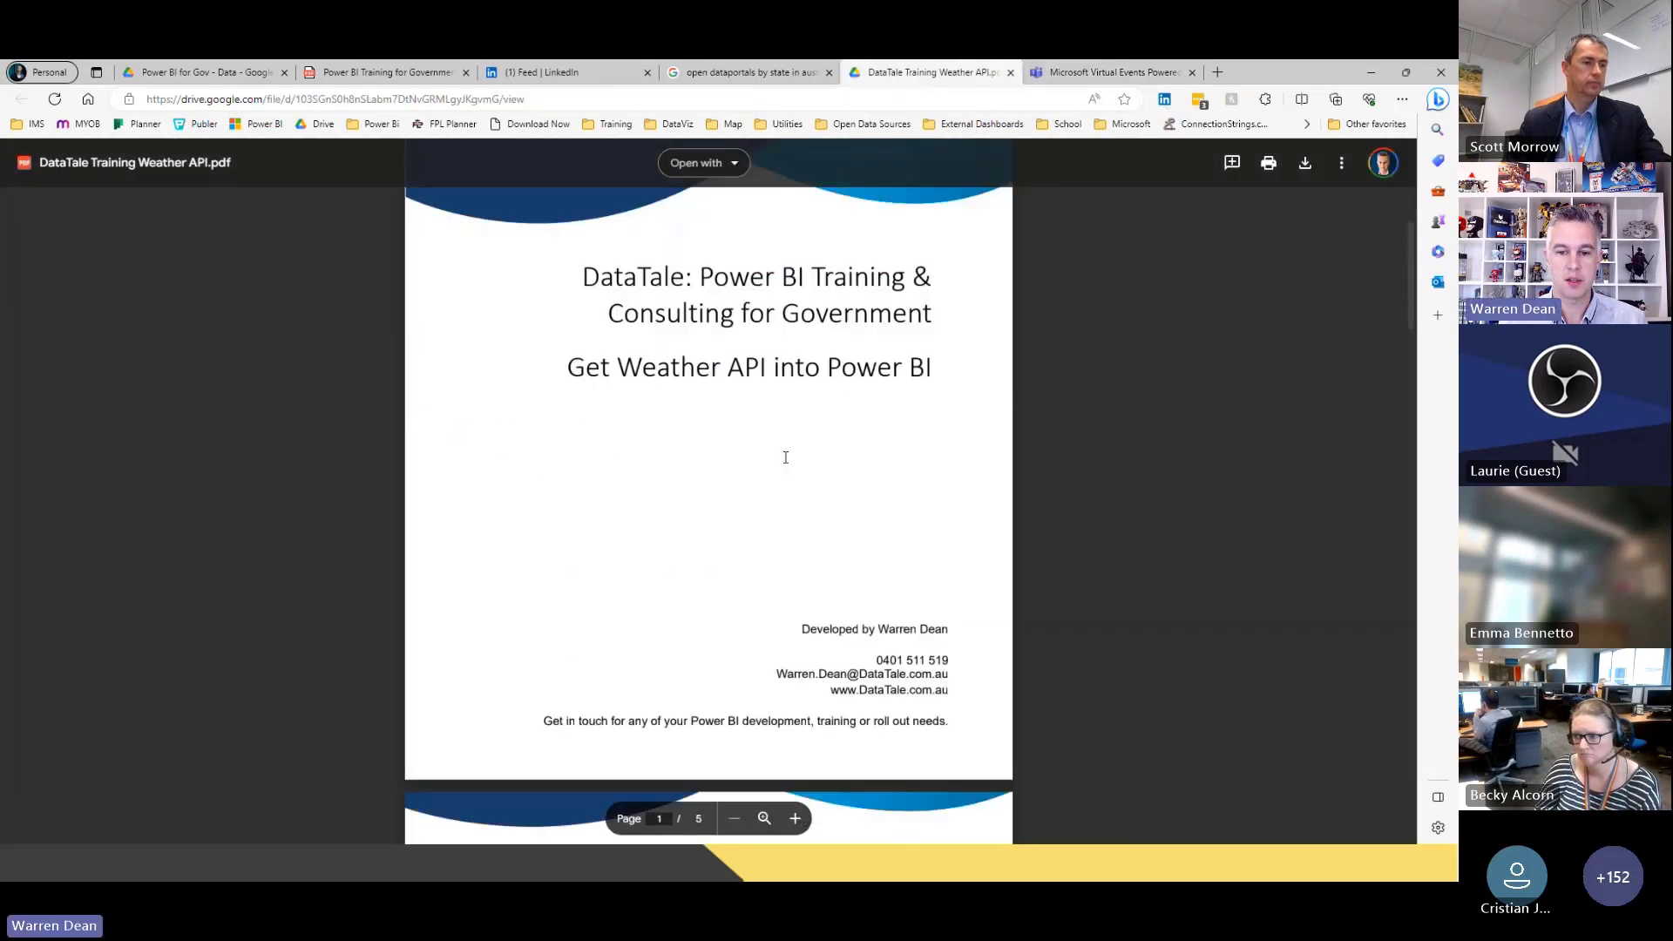
click(1371, 73)
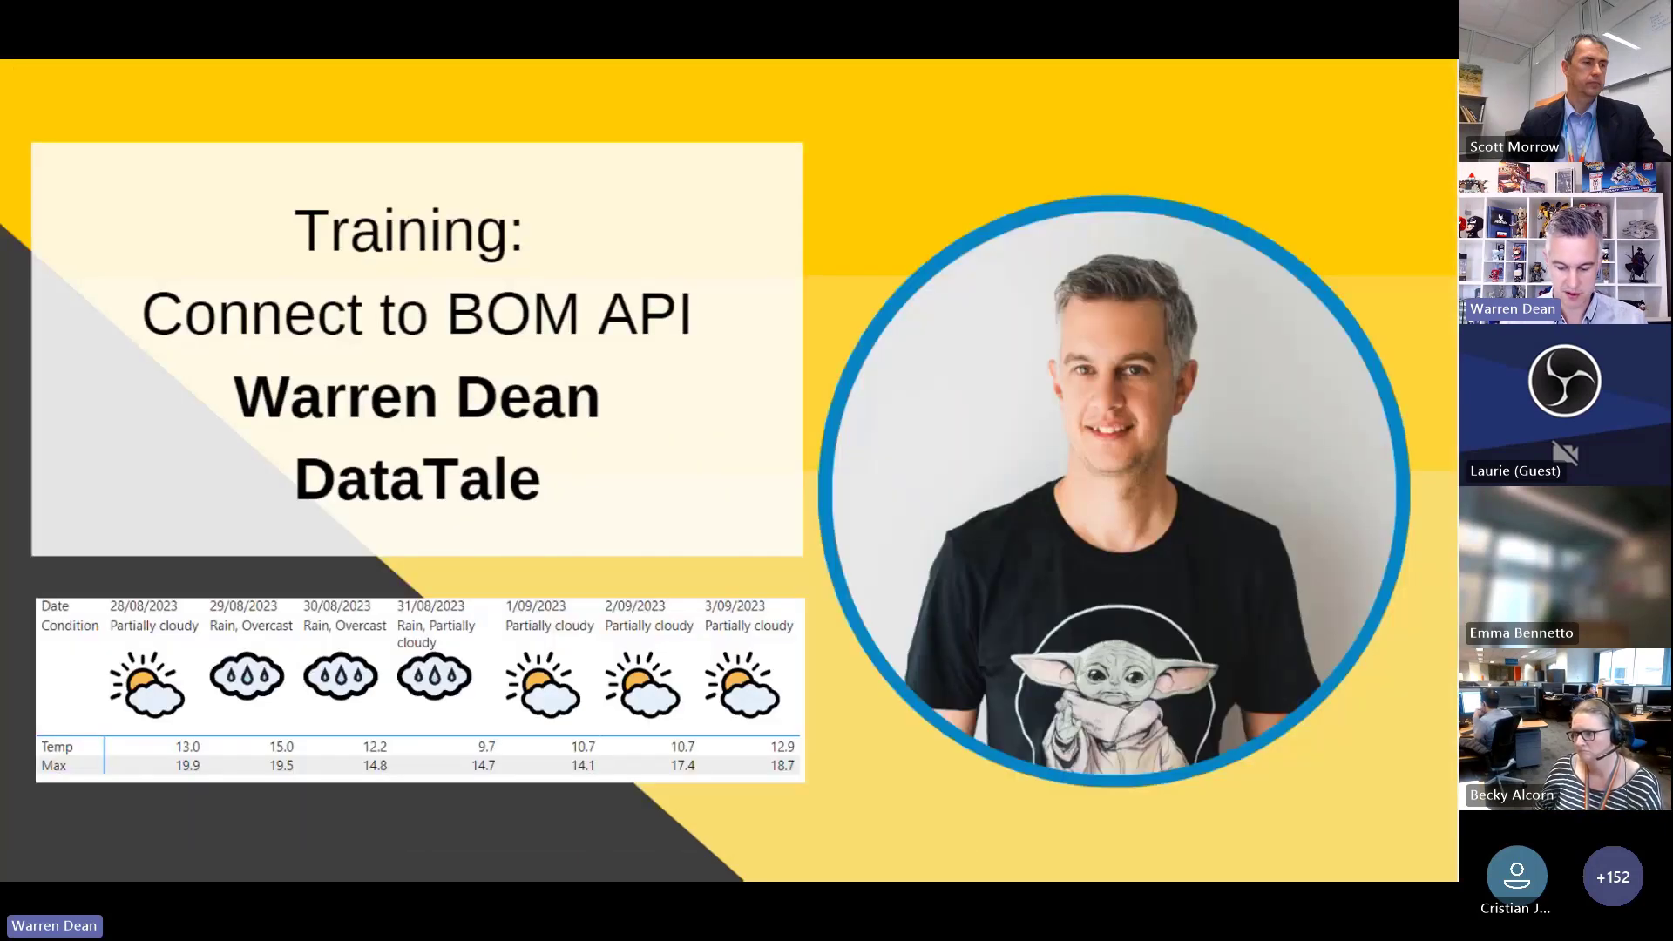
Switch to the browser with the Visual Crossing site and open the account details to locate the API key
key(alt+Tab)
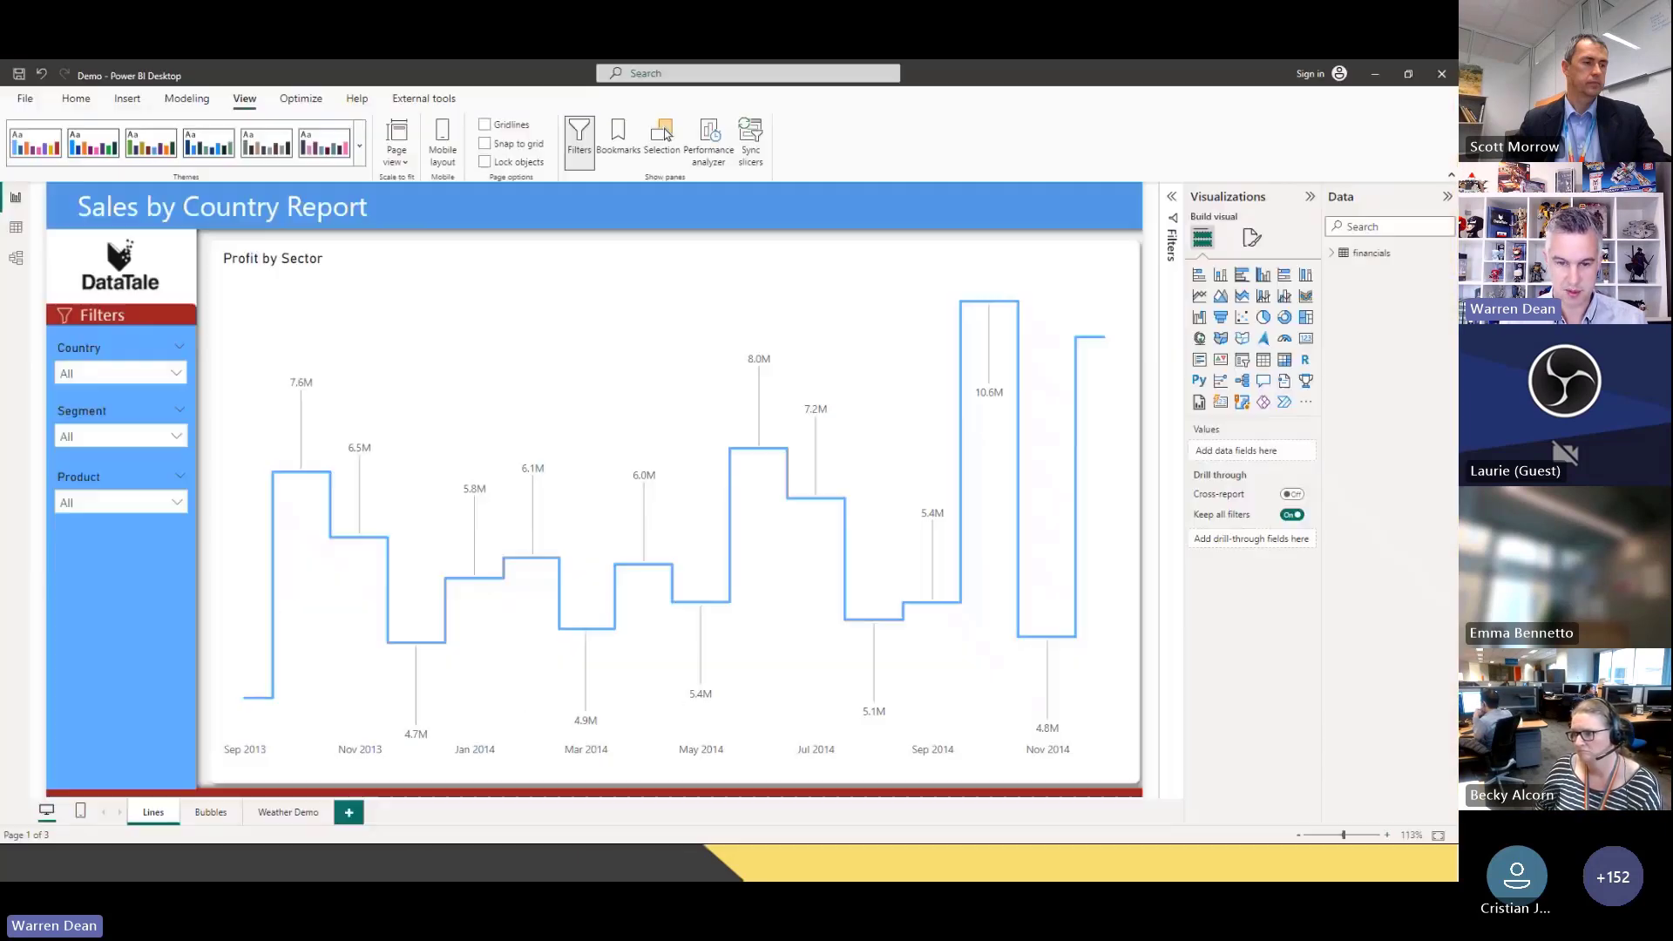
click(96, 100)
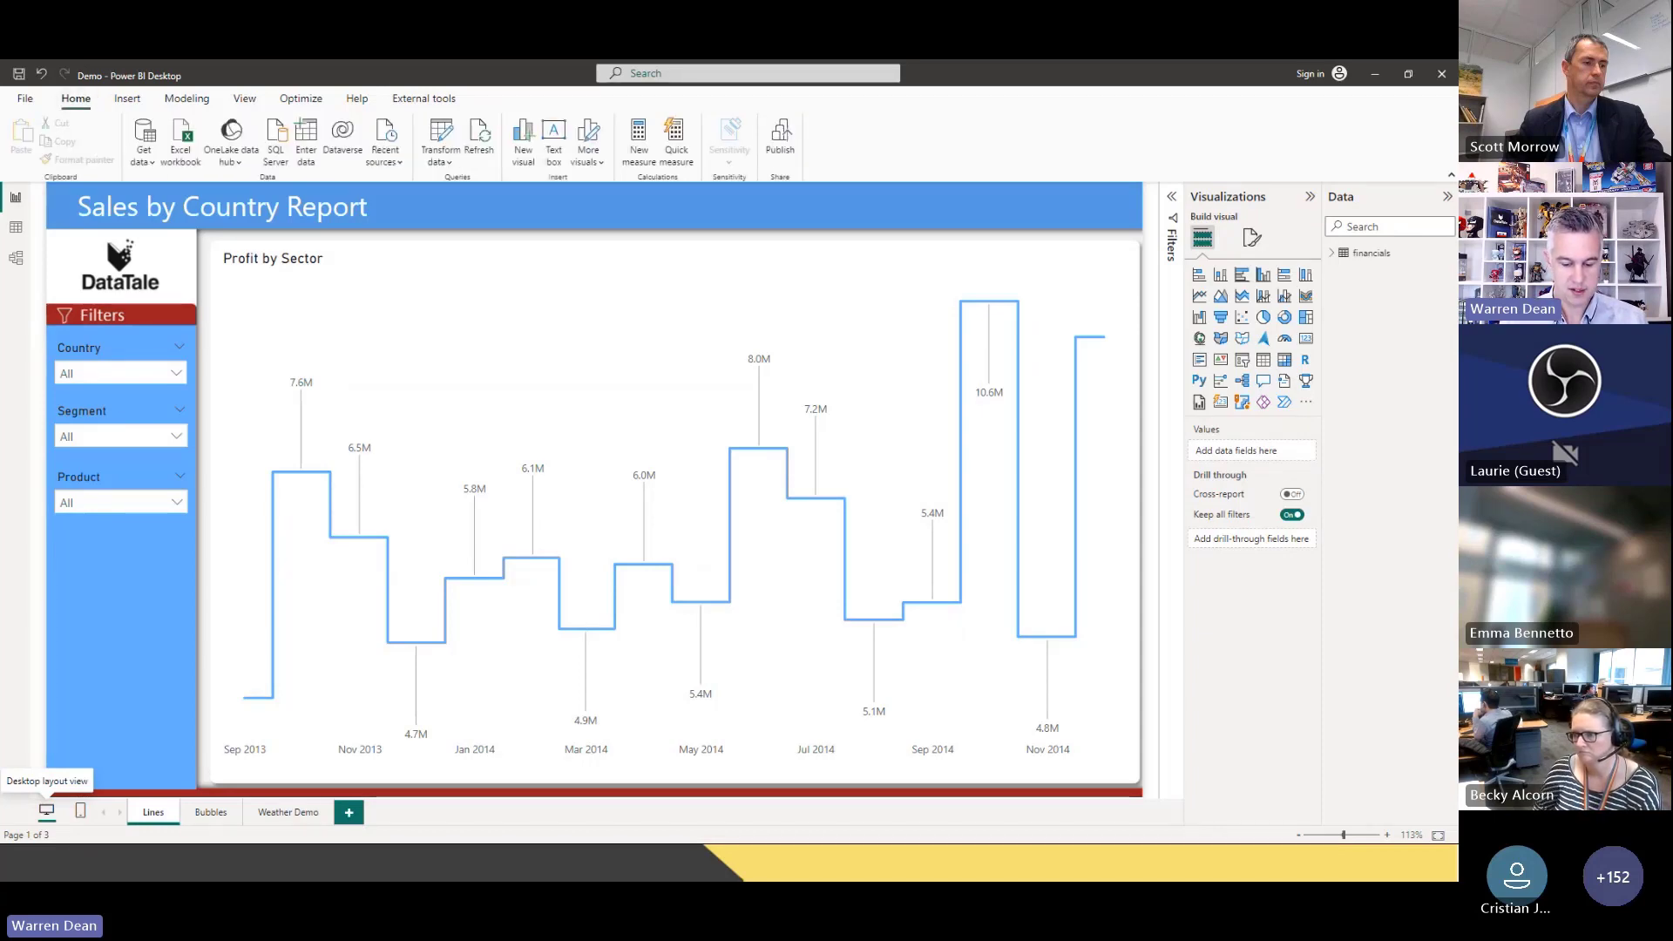
key(alt+Tab)
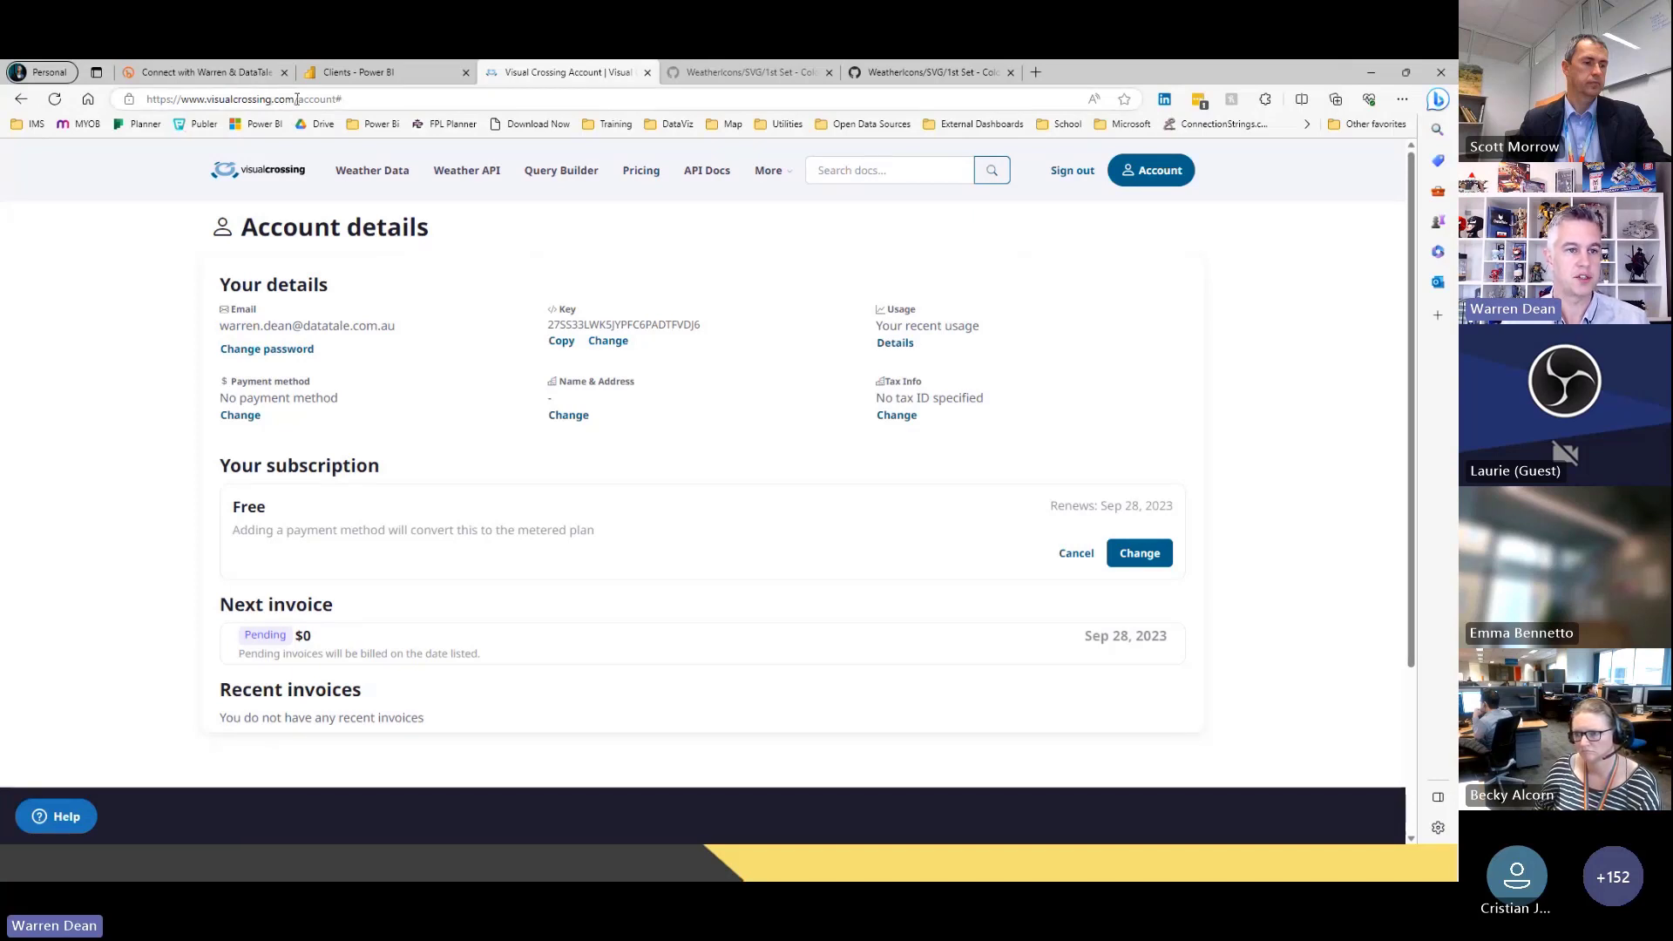
drag(294, 100, 184, 105)
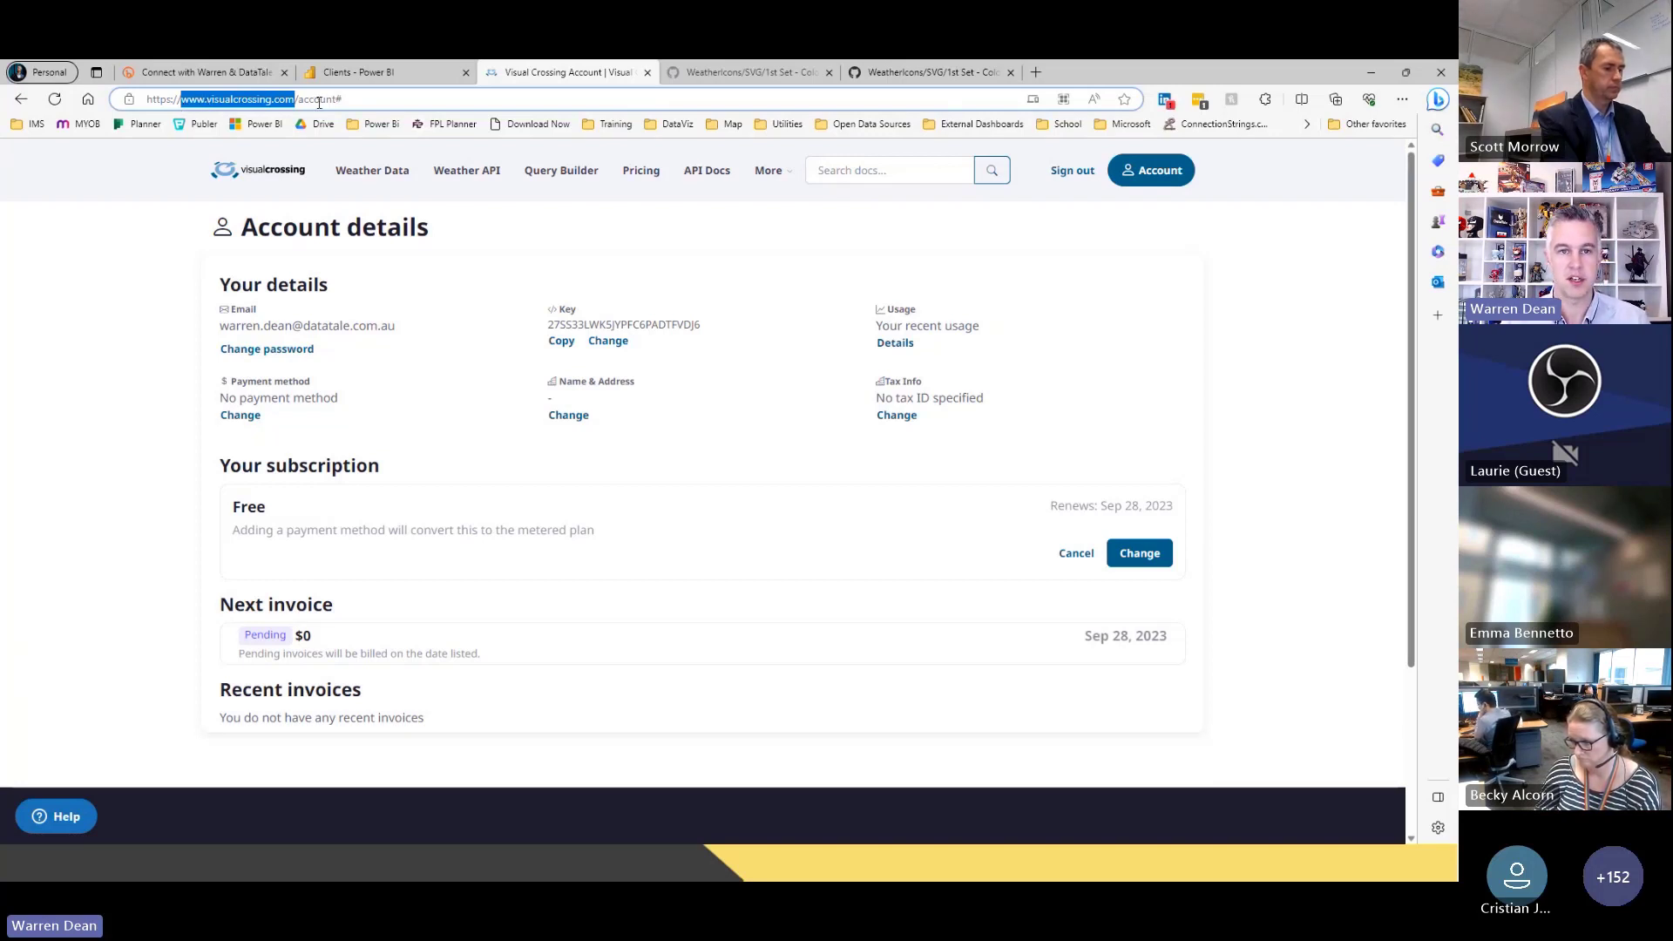
click(1136, 170)
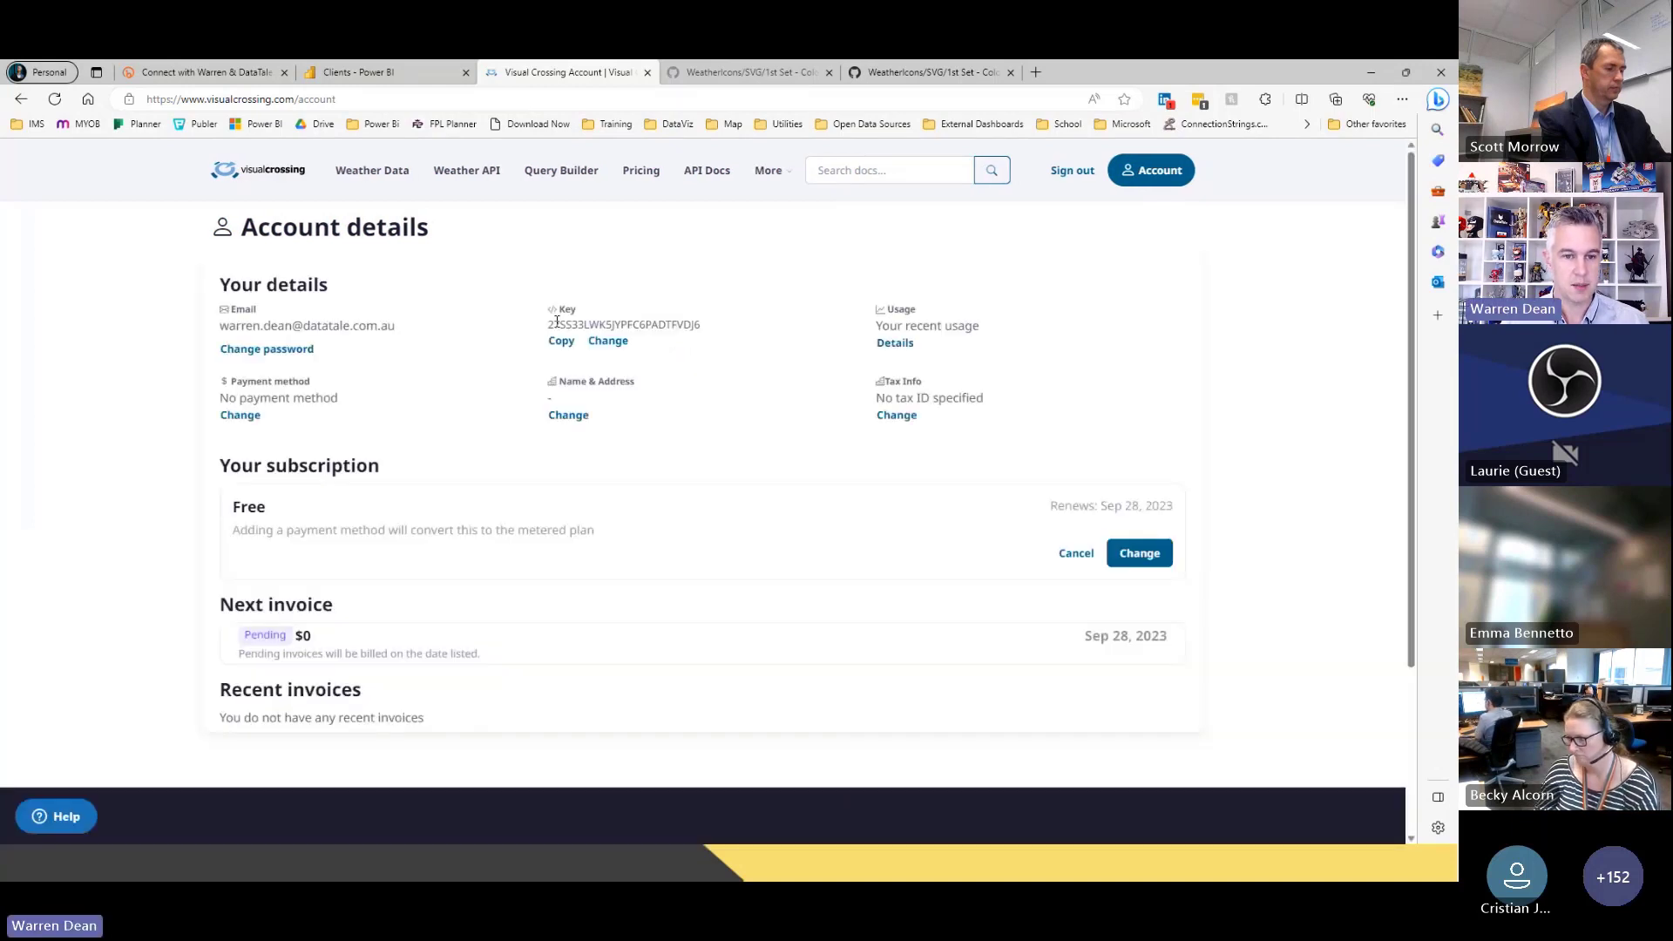
key(ctrl+1)
mouse_move(539, 320)
mouse_down()
mouse_move(528, 342)
mouse_move(607, 294)
mouse_move(520, 317)
mouse_up()
key(Escape)
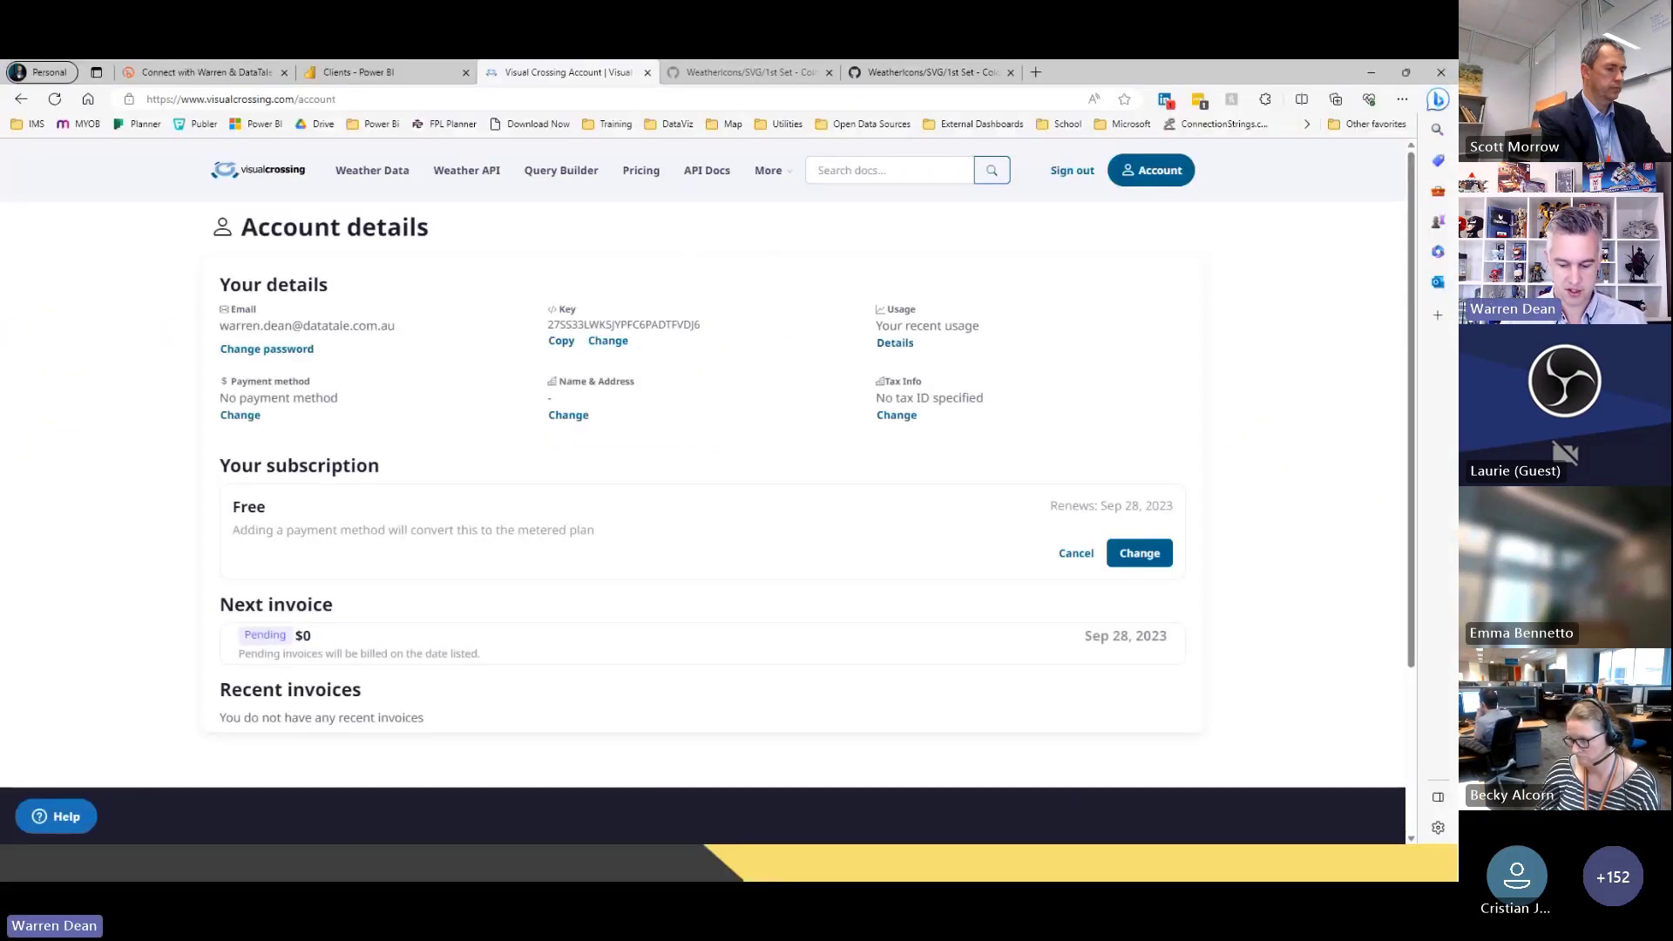
Switch to Power BI Desktop and bring the Demo report's Power Query Editor into view, maximized
key(alt+Tab)
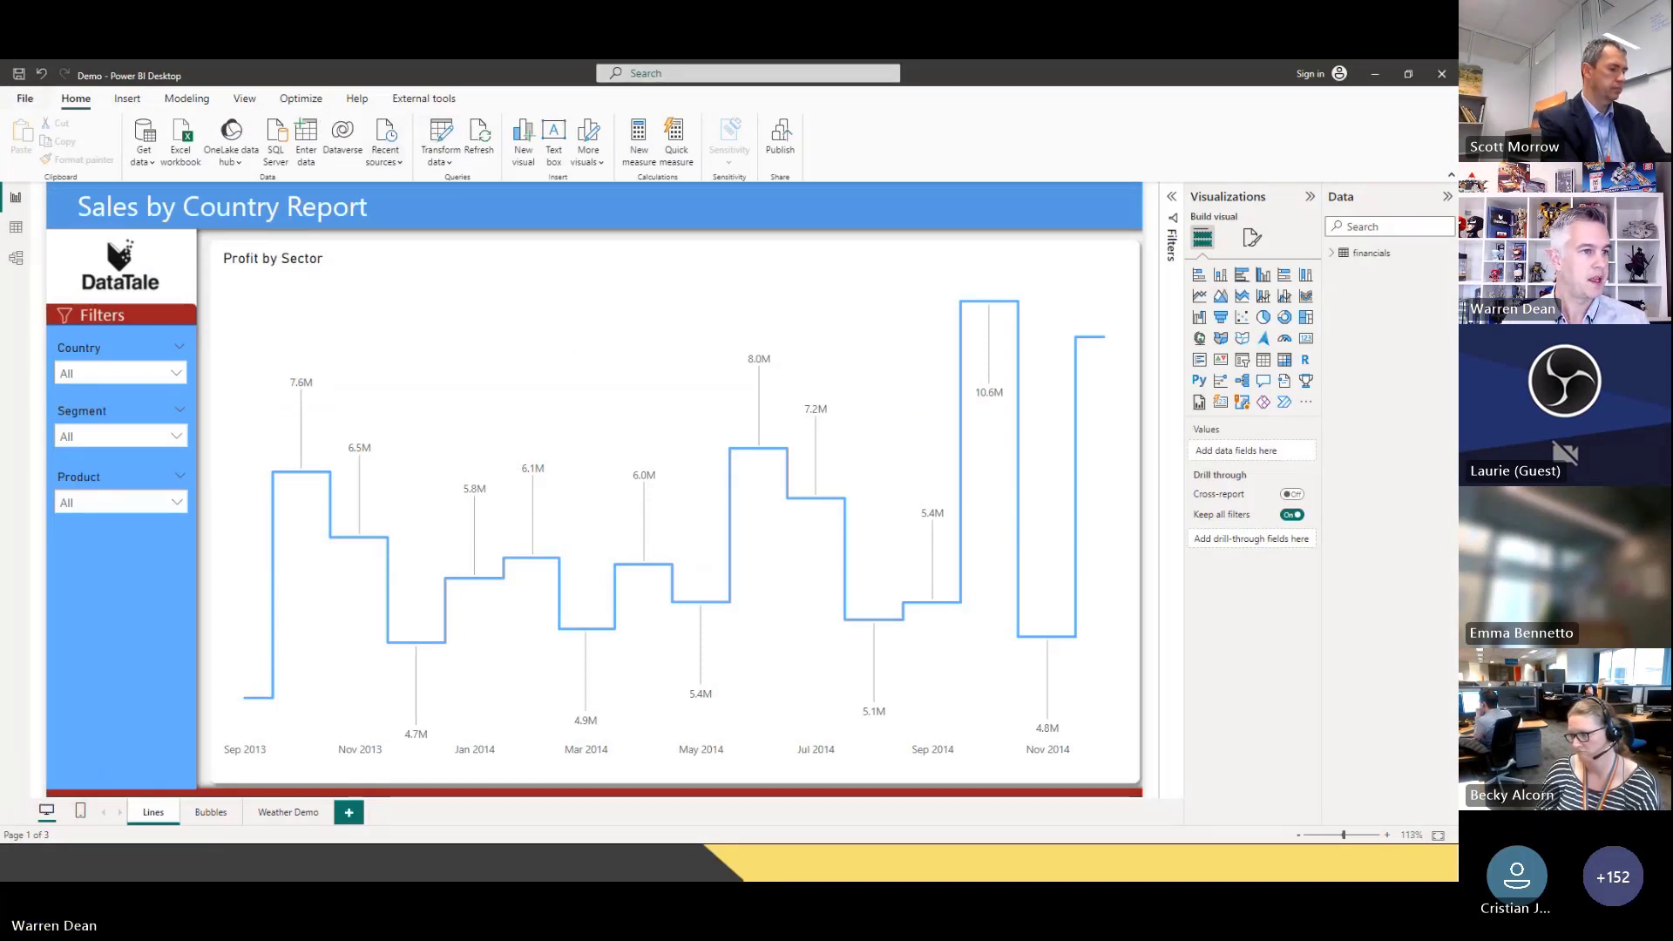
drag(0, 125, 1109, 171)
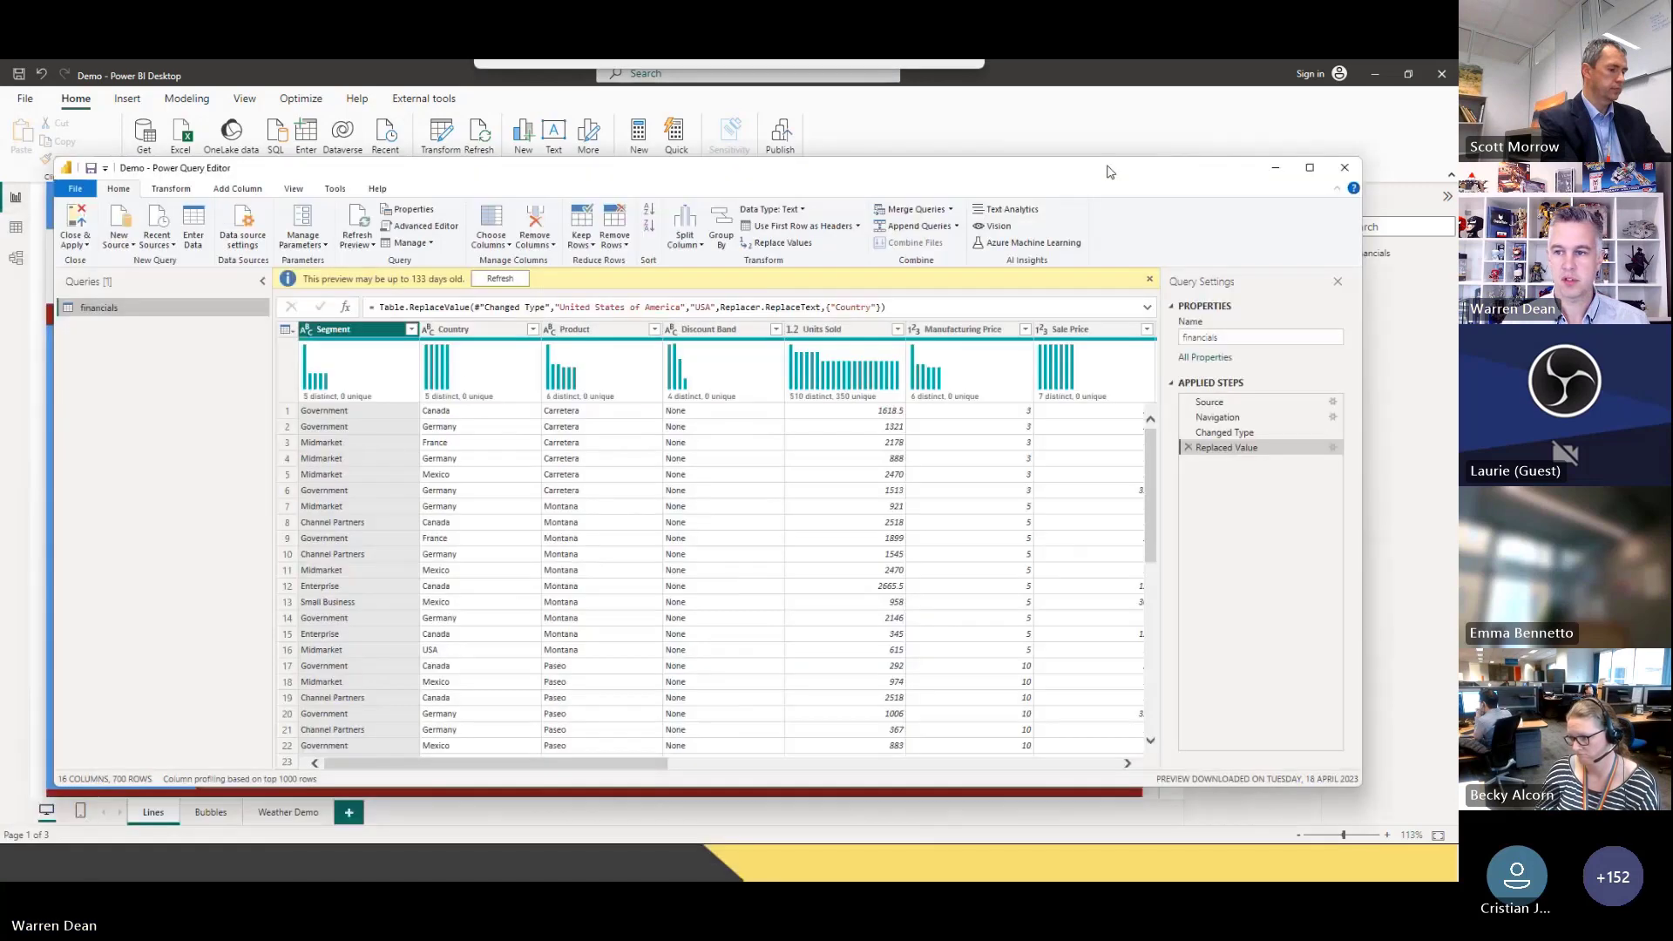
click(1310, 169)
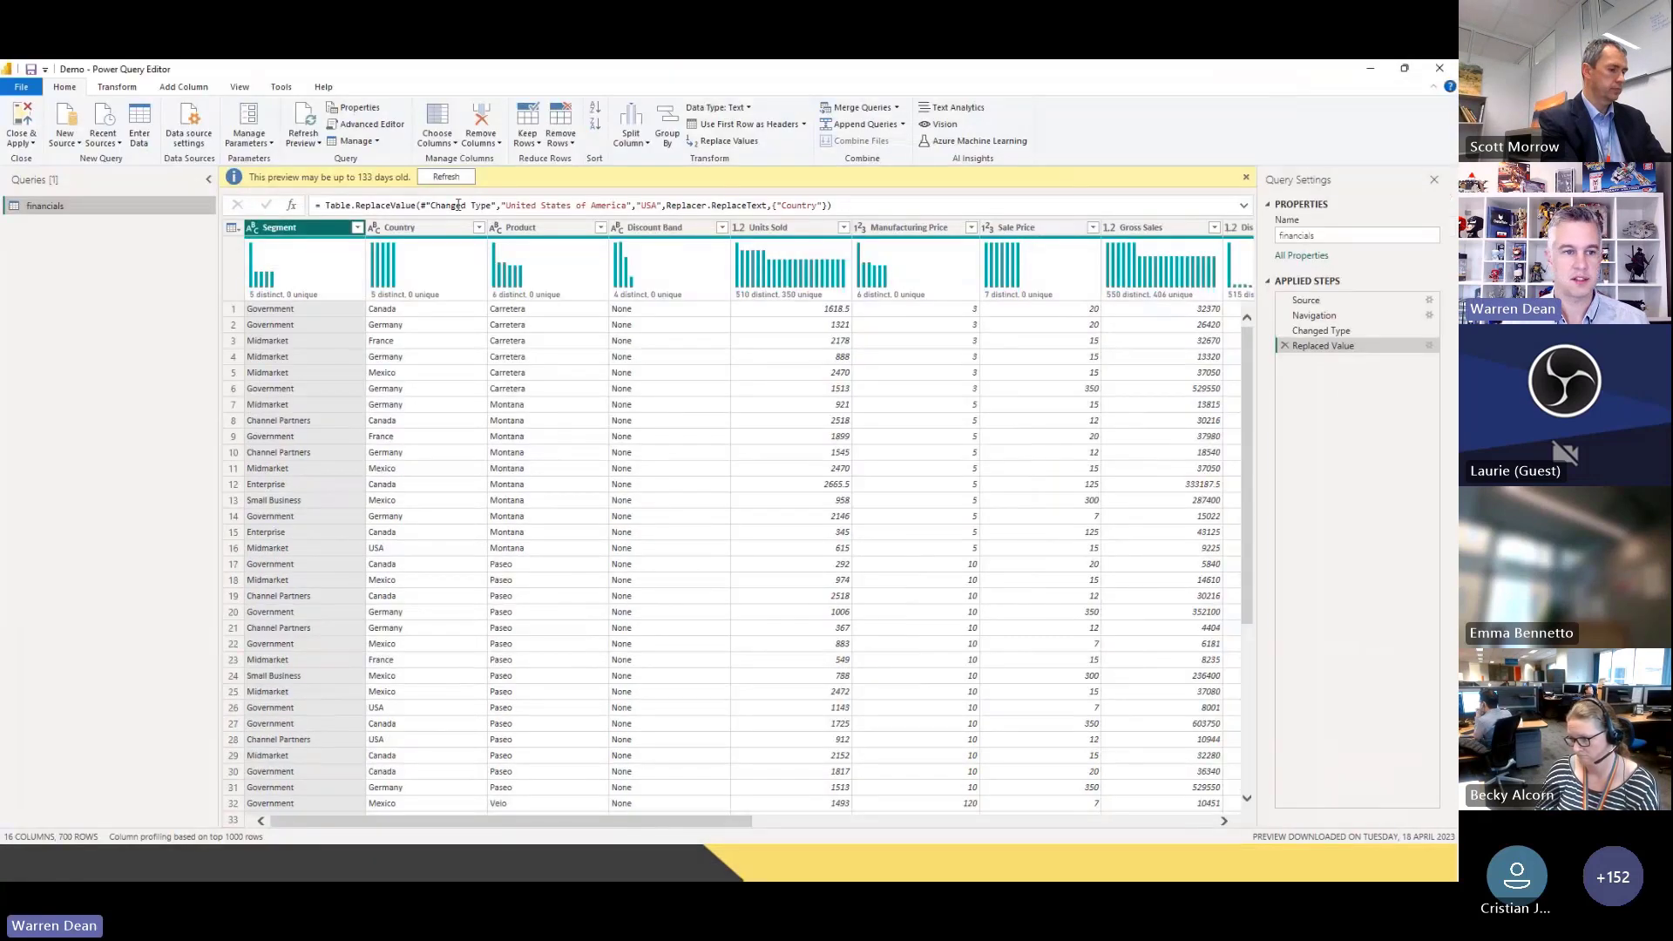
Create a new parameter and paste the API key copied from the Visual Crossing account page as its current value
right_click(74, 255)
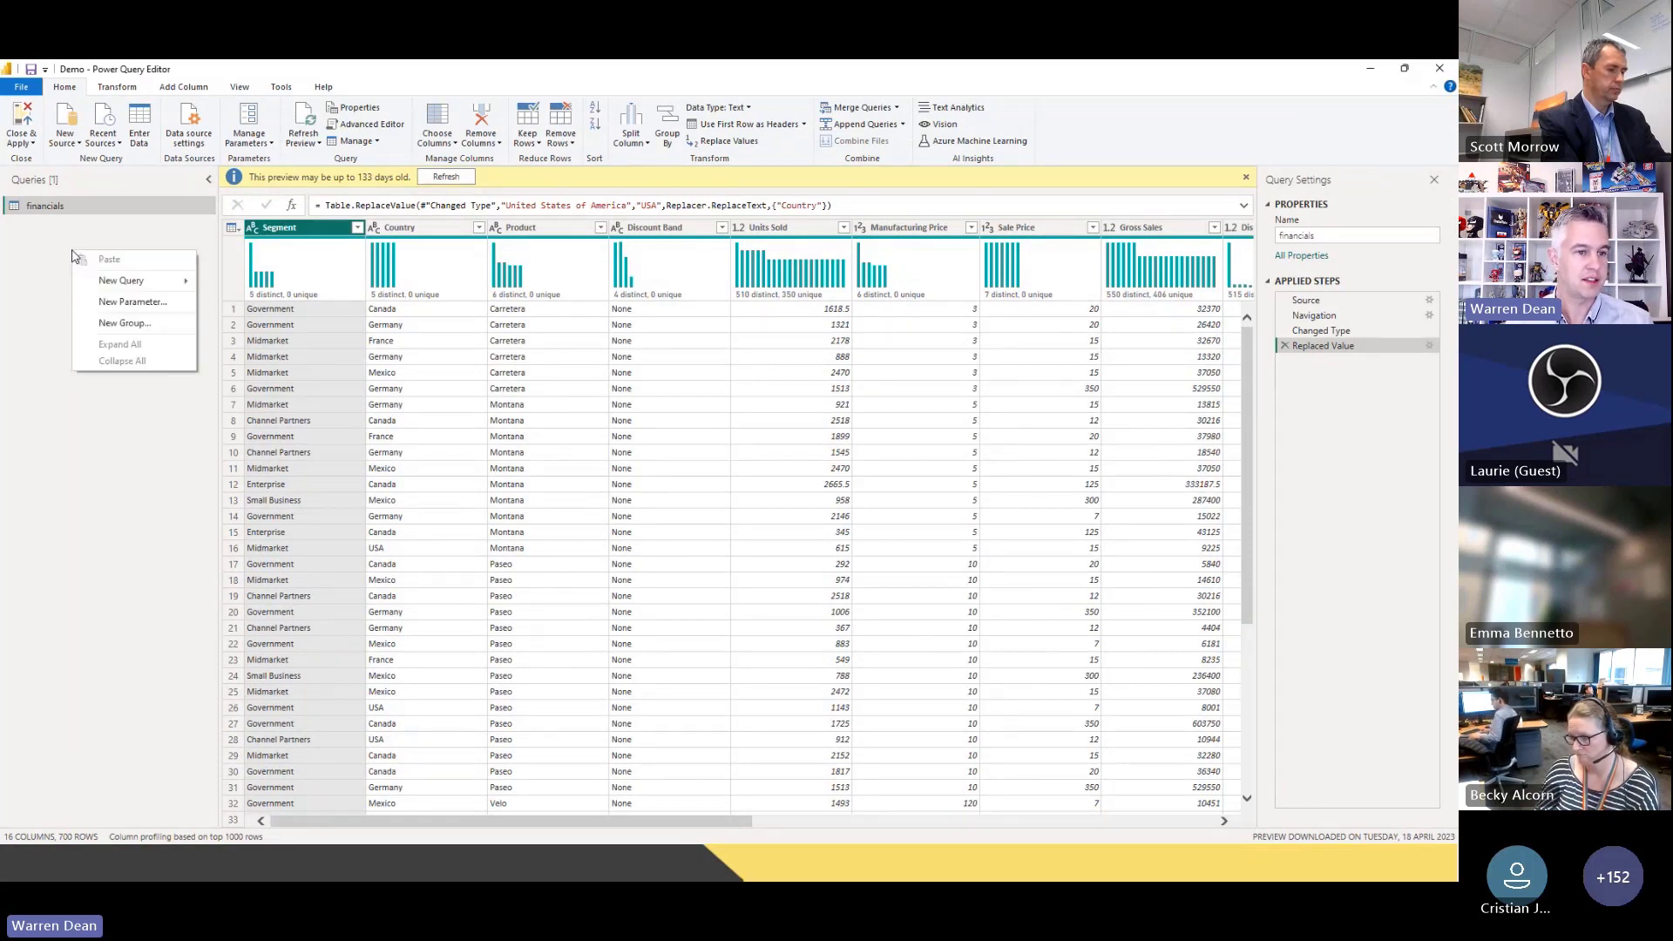
click(135, 303)
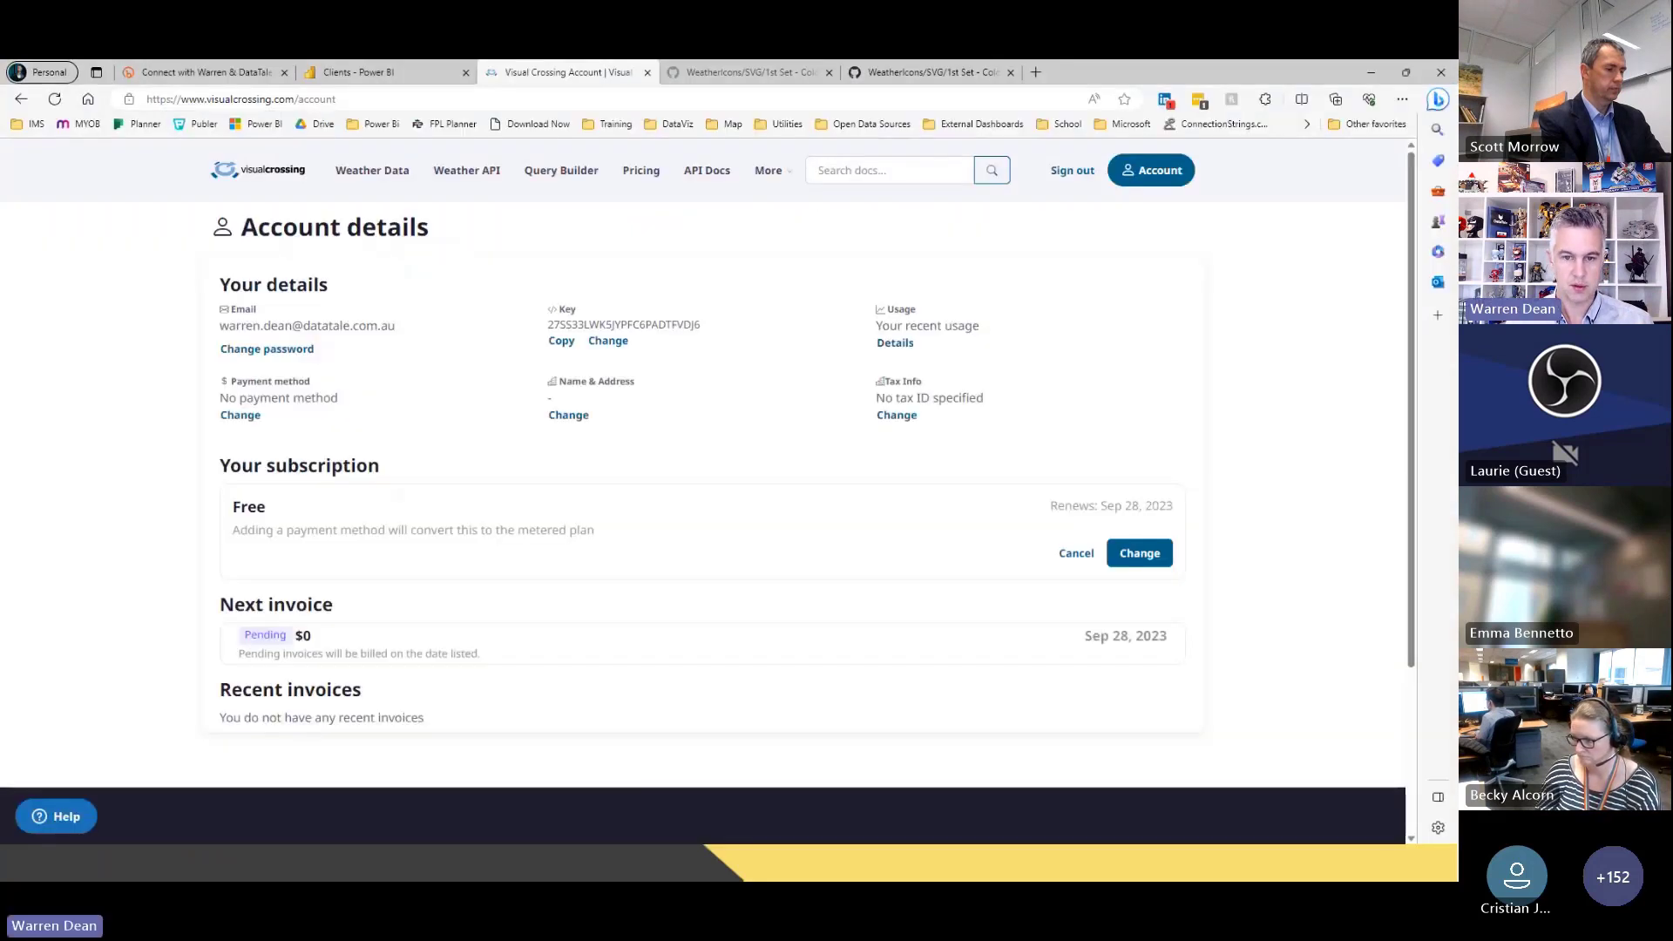
click(562, 342)
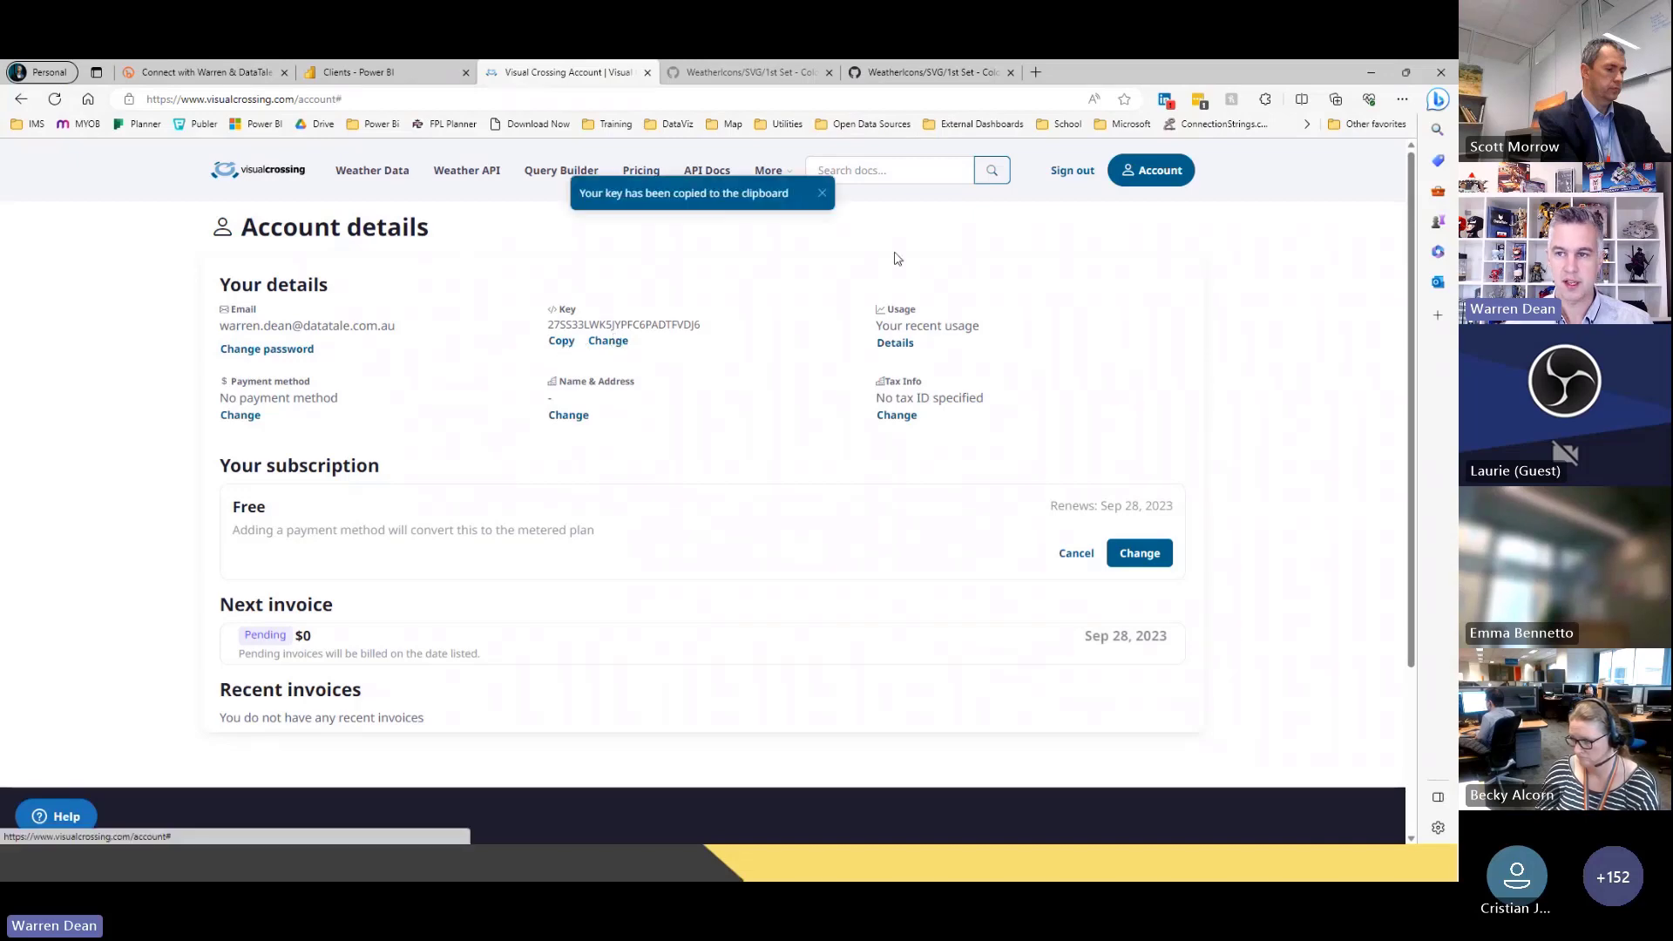
click(1371, 73)
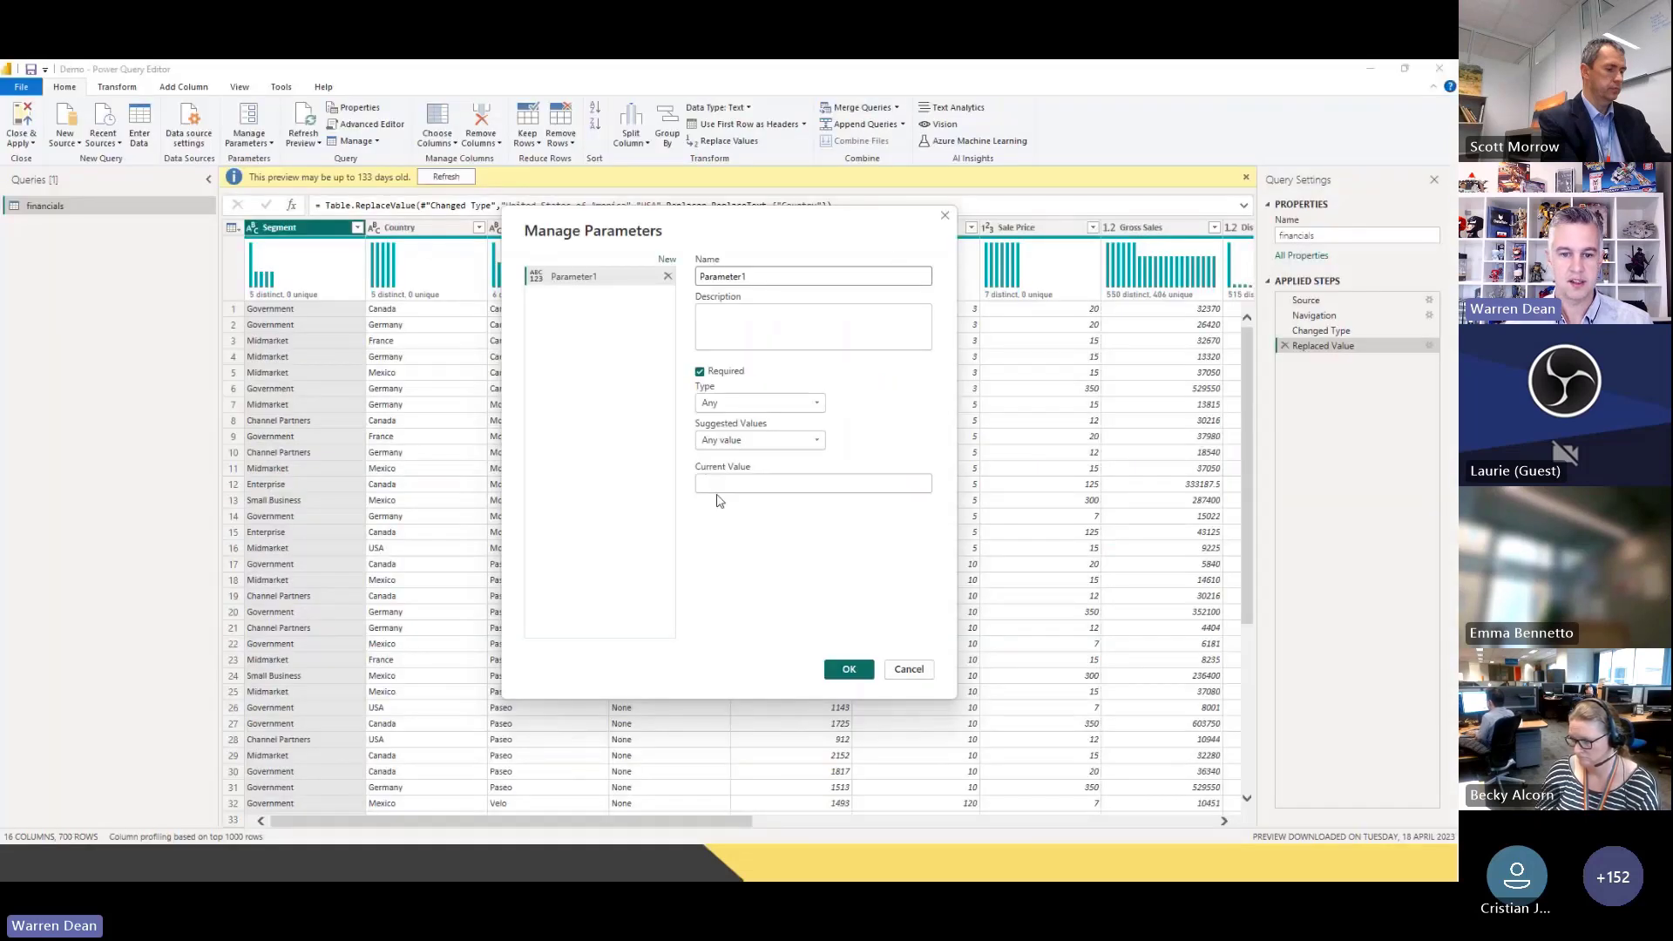
click(723, 487)
key(ctrl+v)
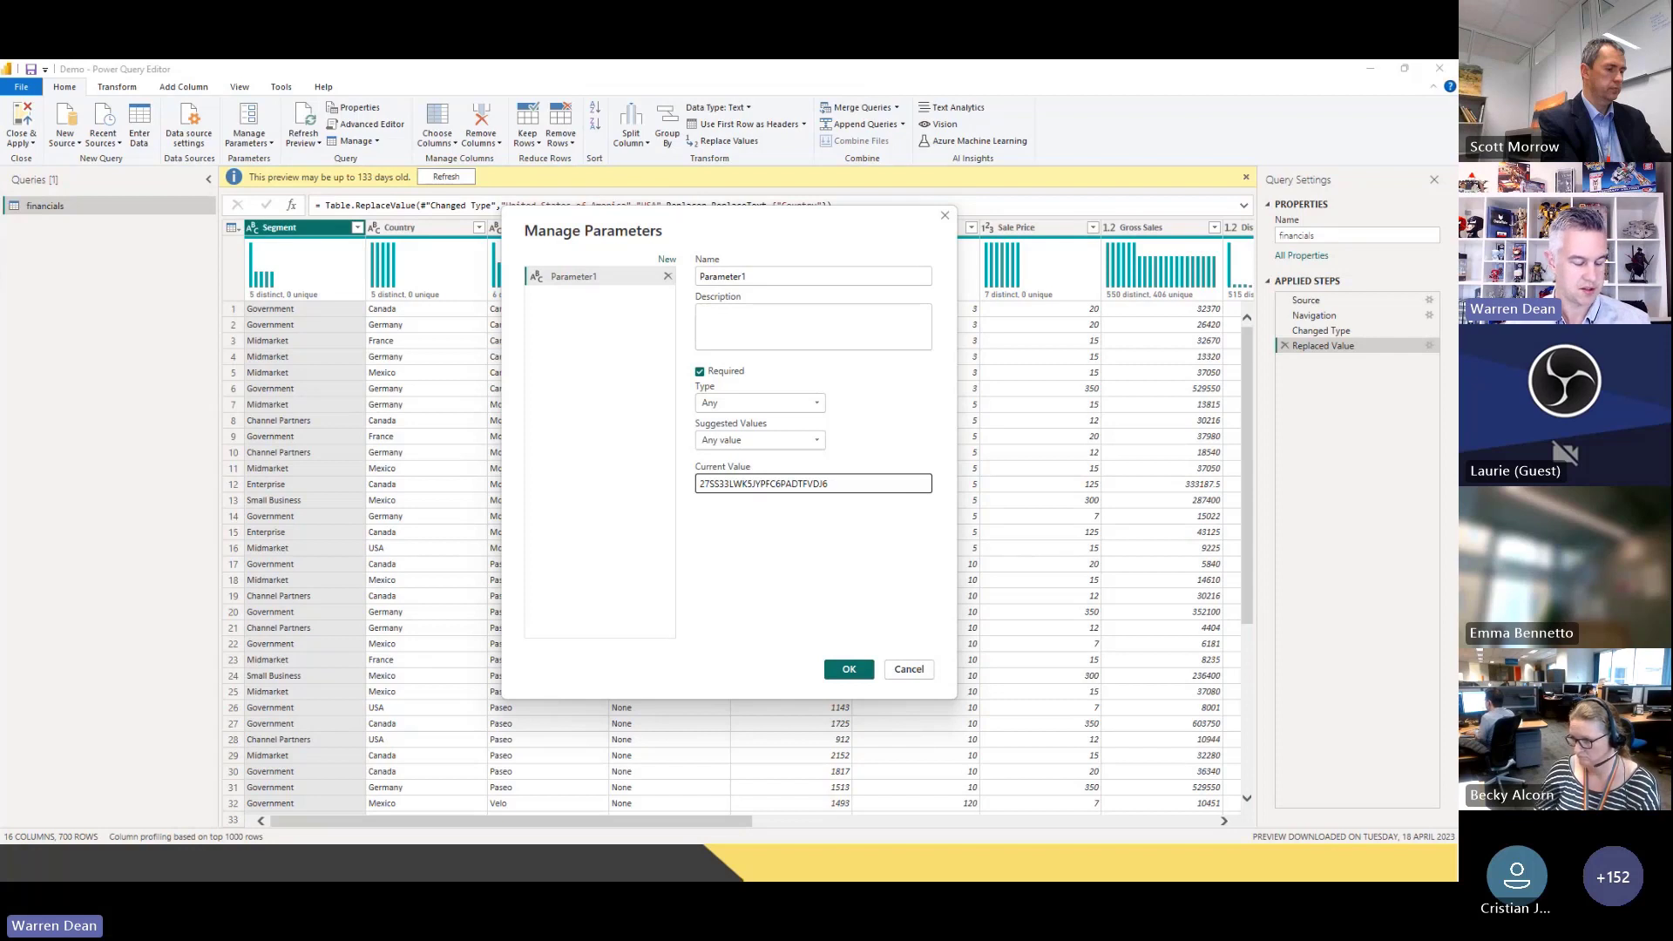
Name the new parameter weatherApiKey and save it
double_click(730, 277)
key(ctrl+v)
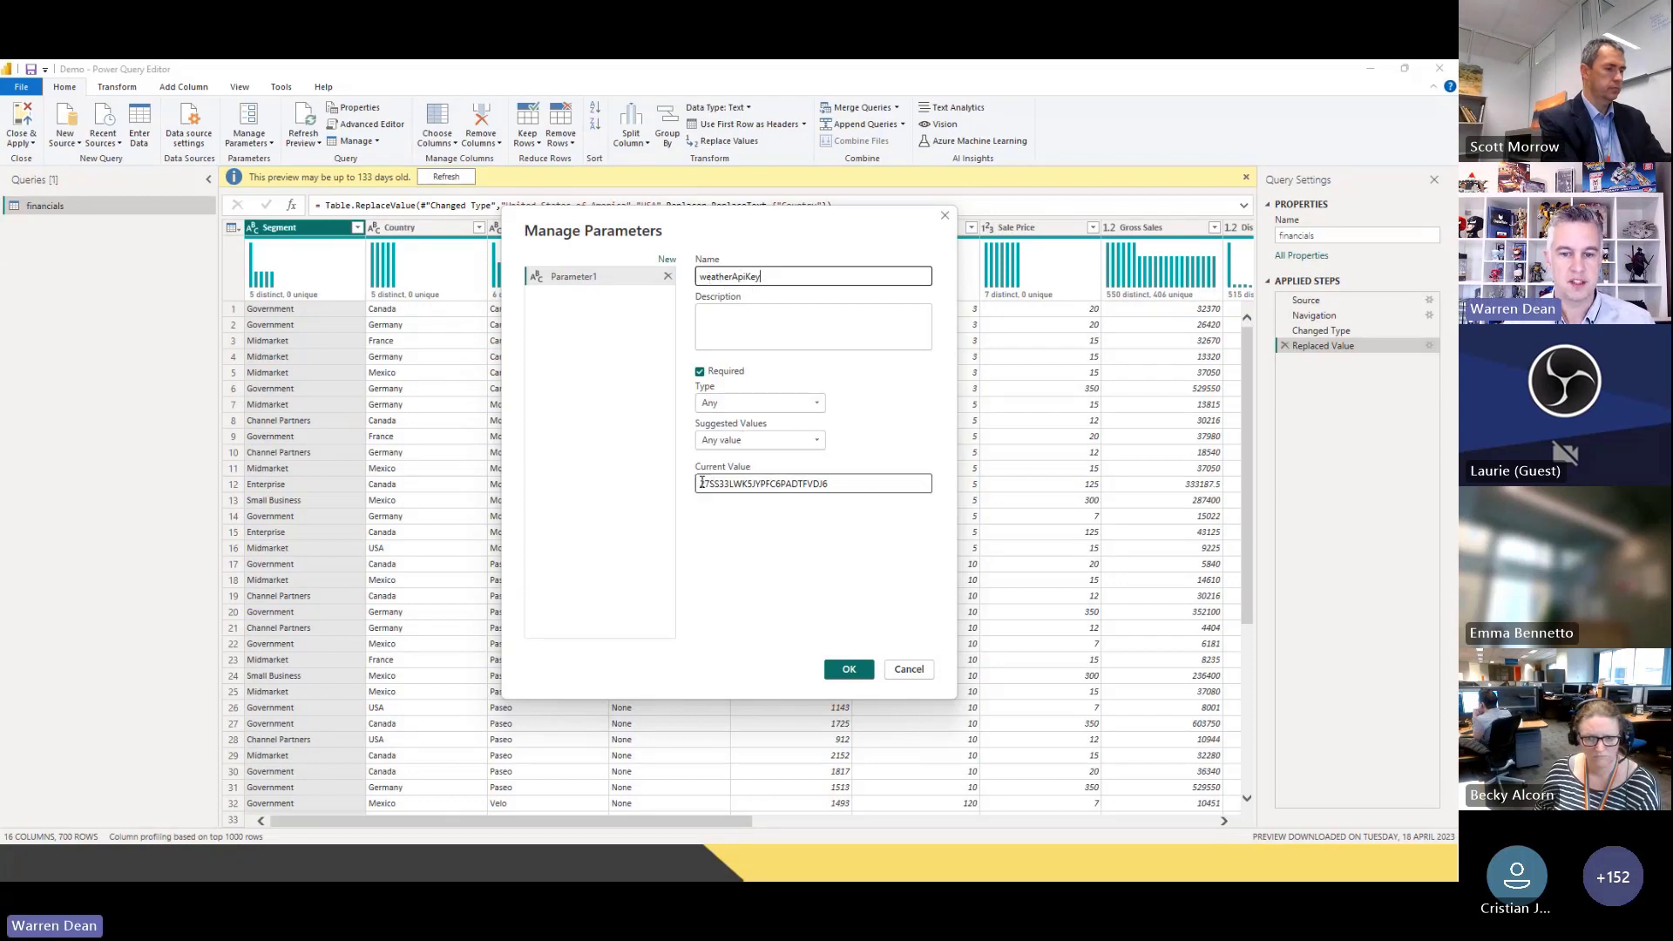
double_click(847, 486)
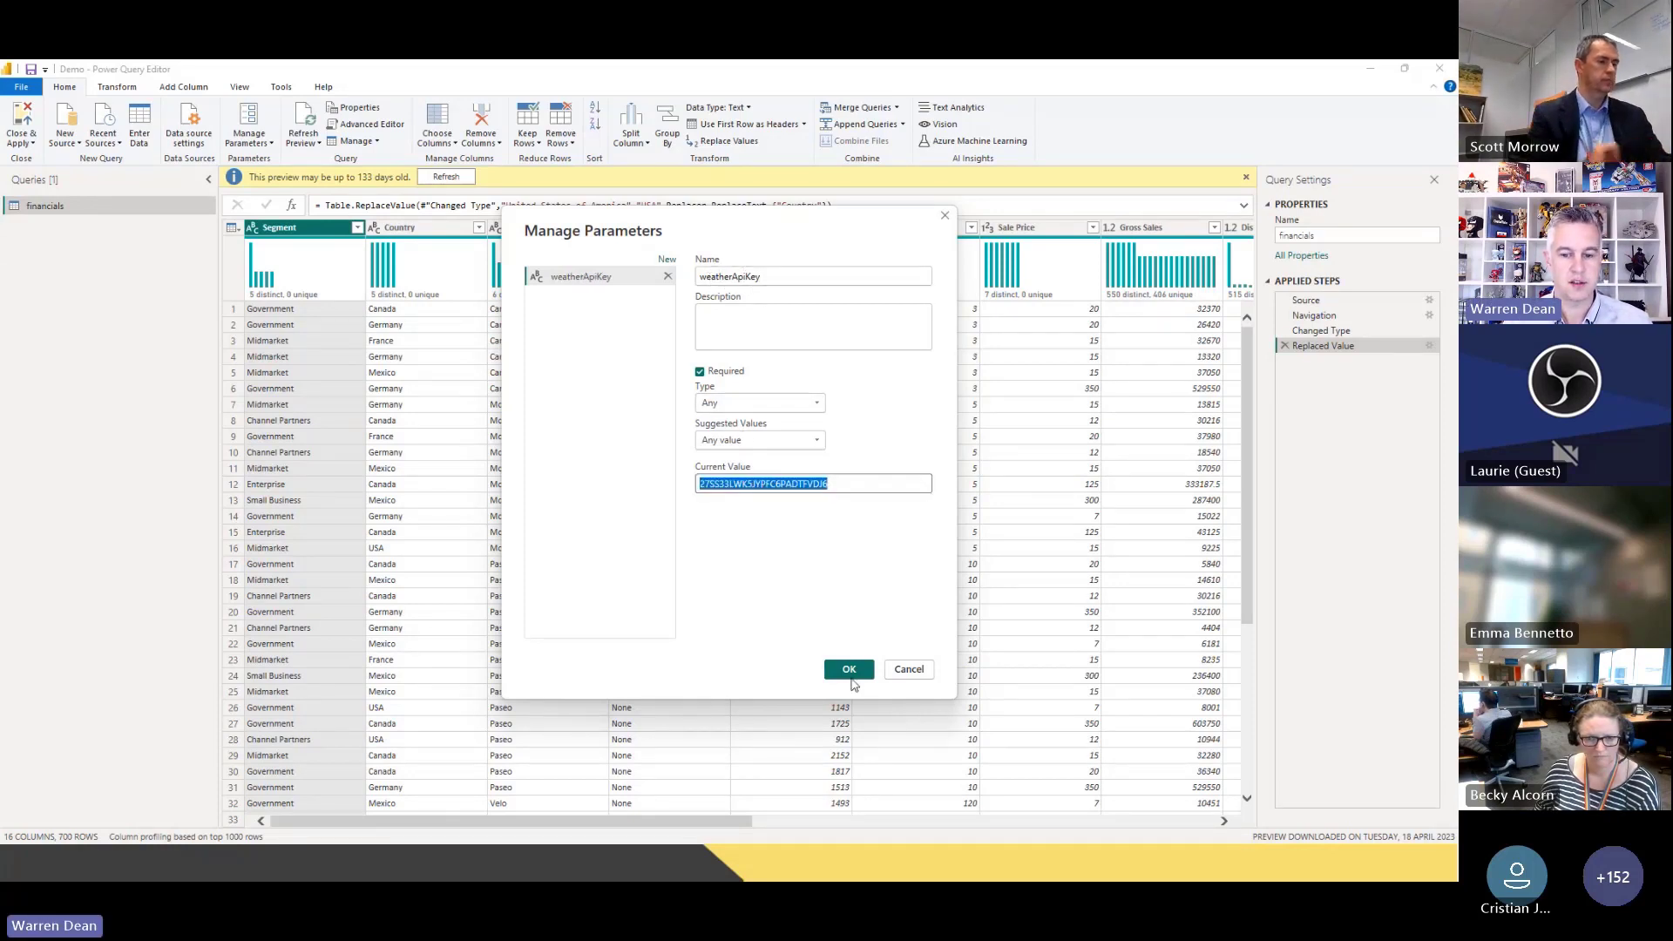
click(849, 670)
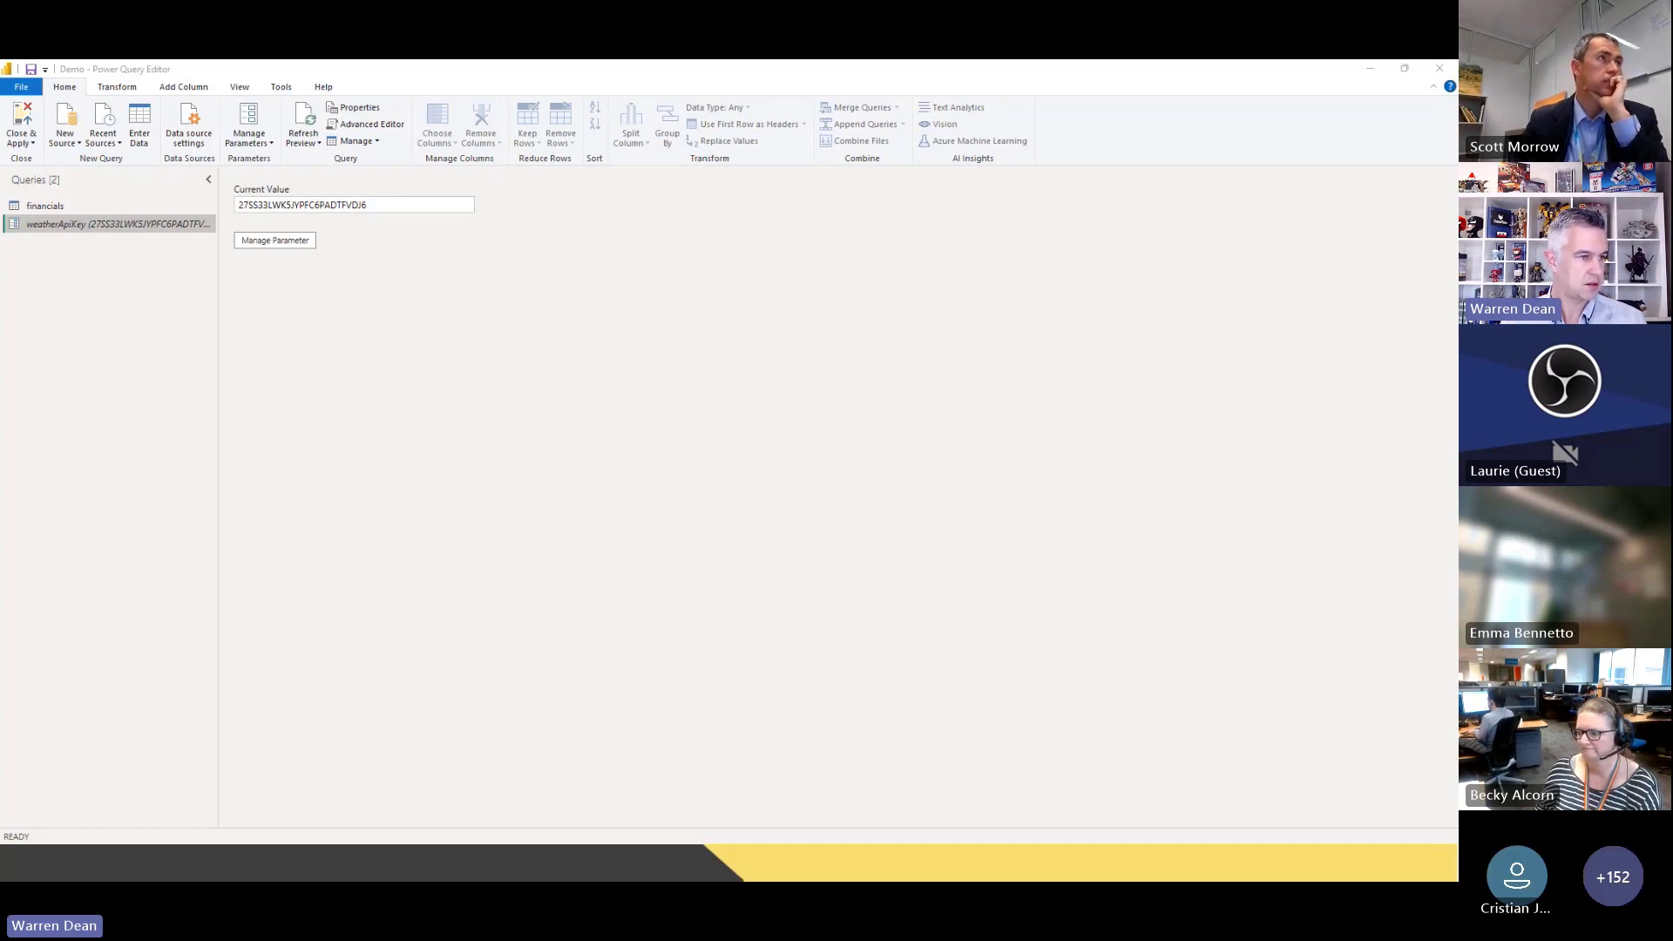
Find the weather query's M code in the Word document DataTale Training Weather API.docx, ready for use in Power Query
click(54, 267)
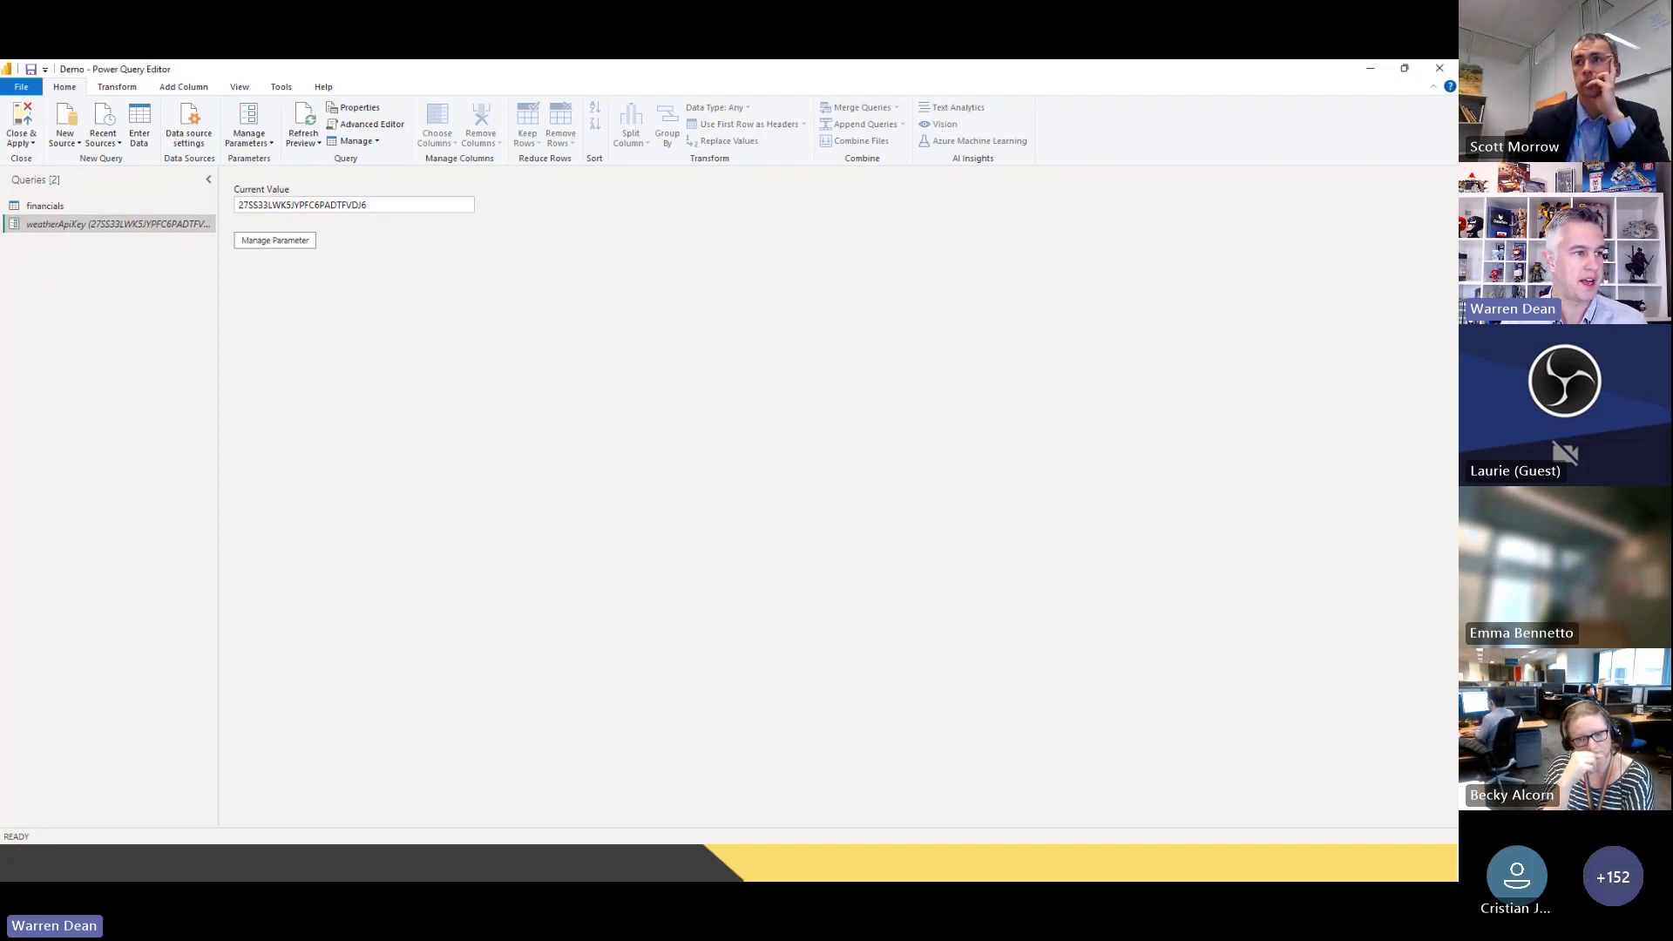
drag(0, 111, 674, 103)
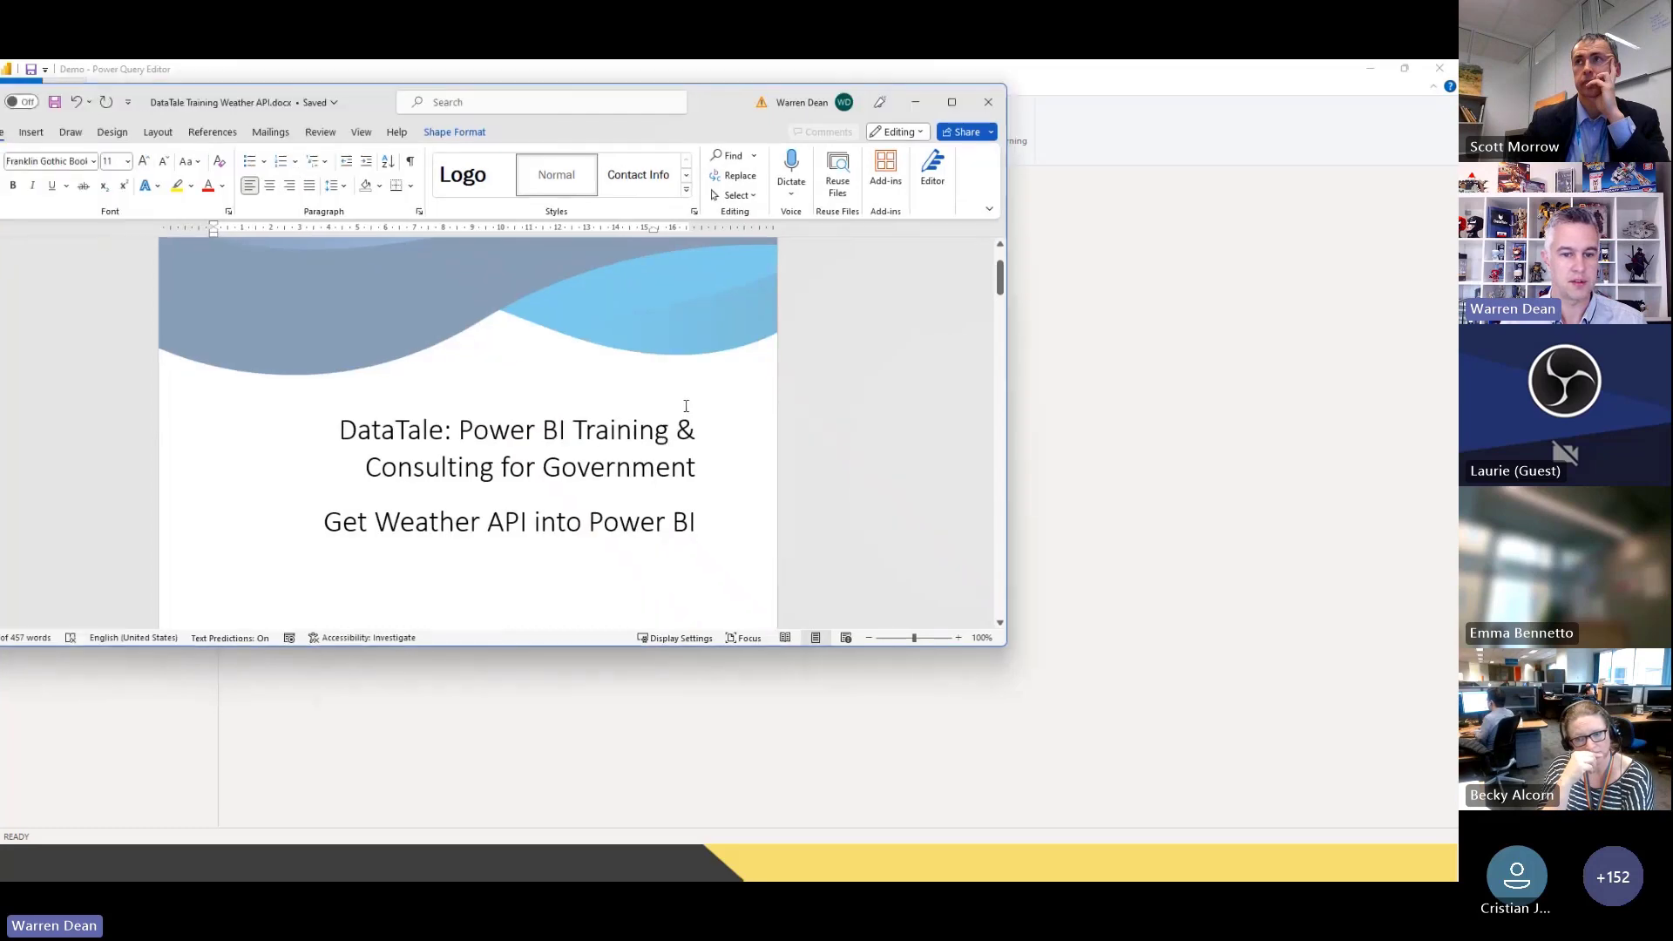
scroll(585, 439, down, 5)
scroll(585, 439, down, 10)
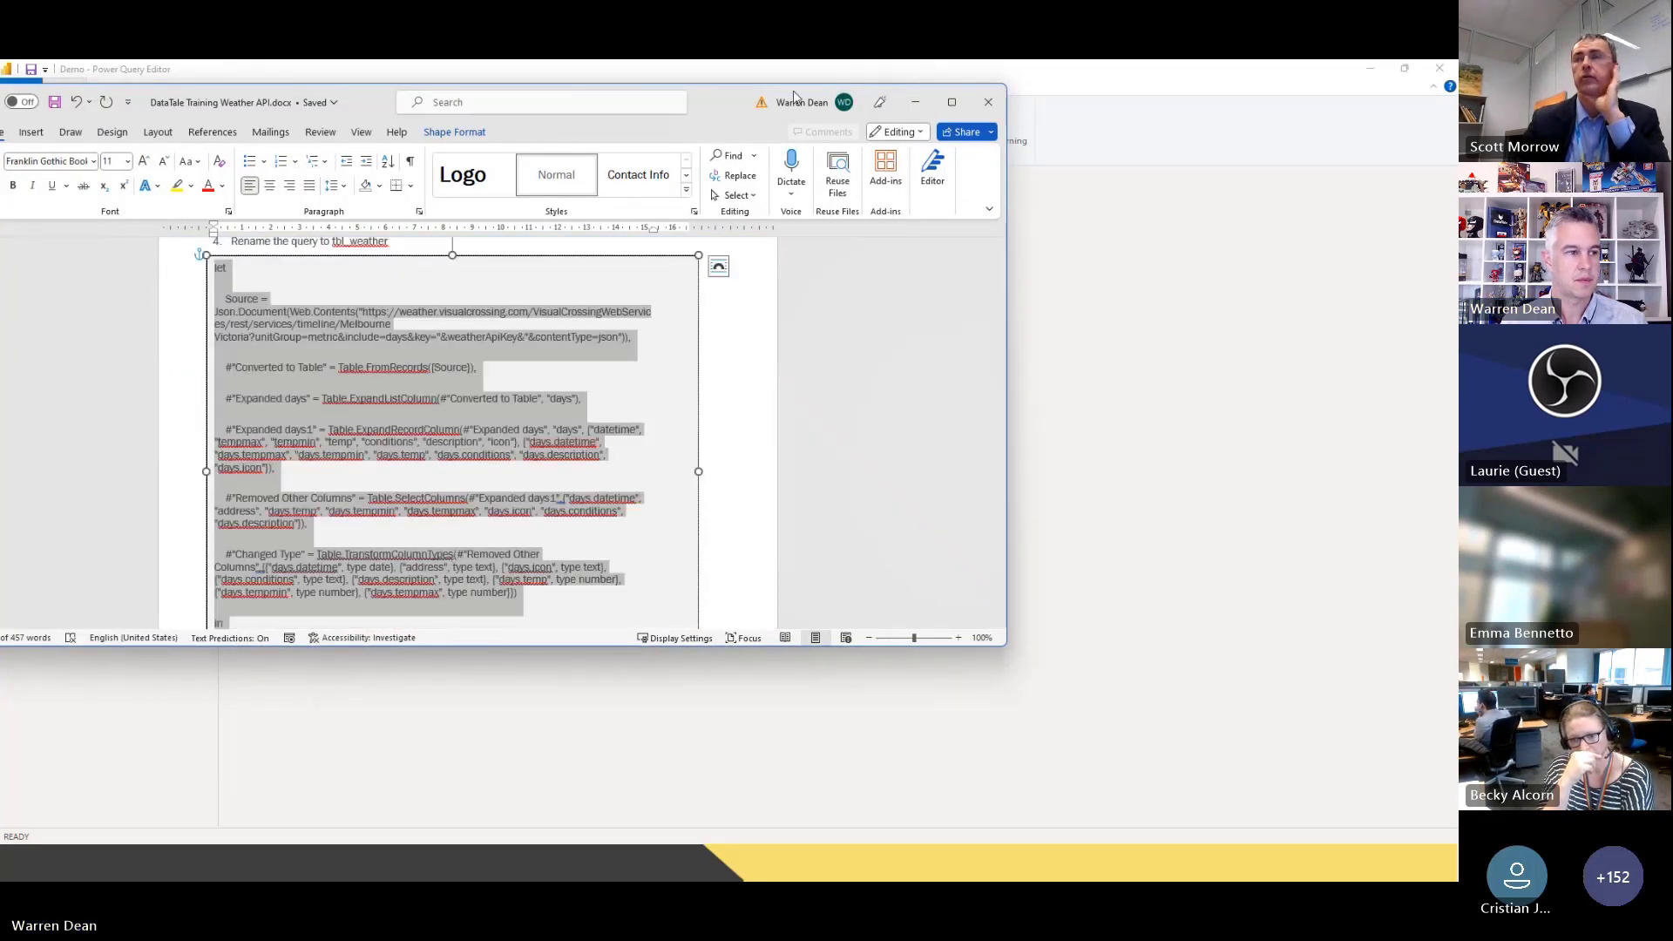
drag(721, 102, 0, 102)
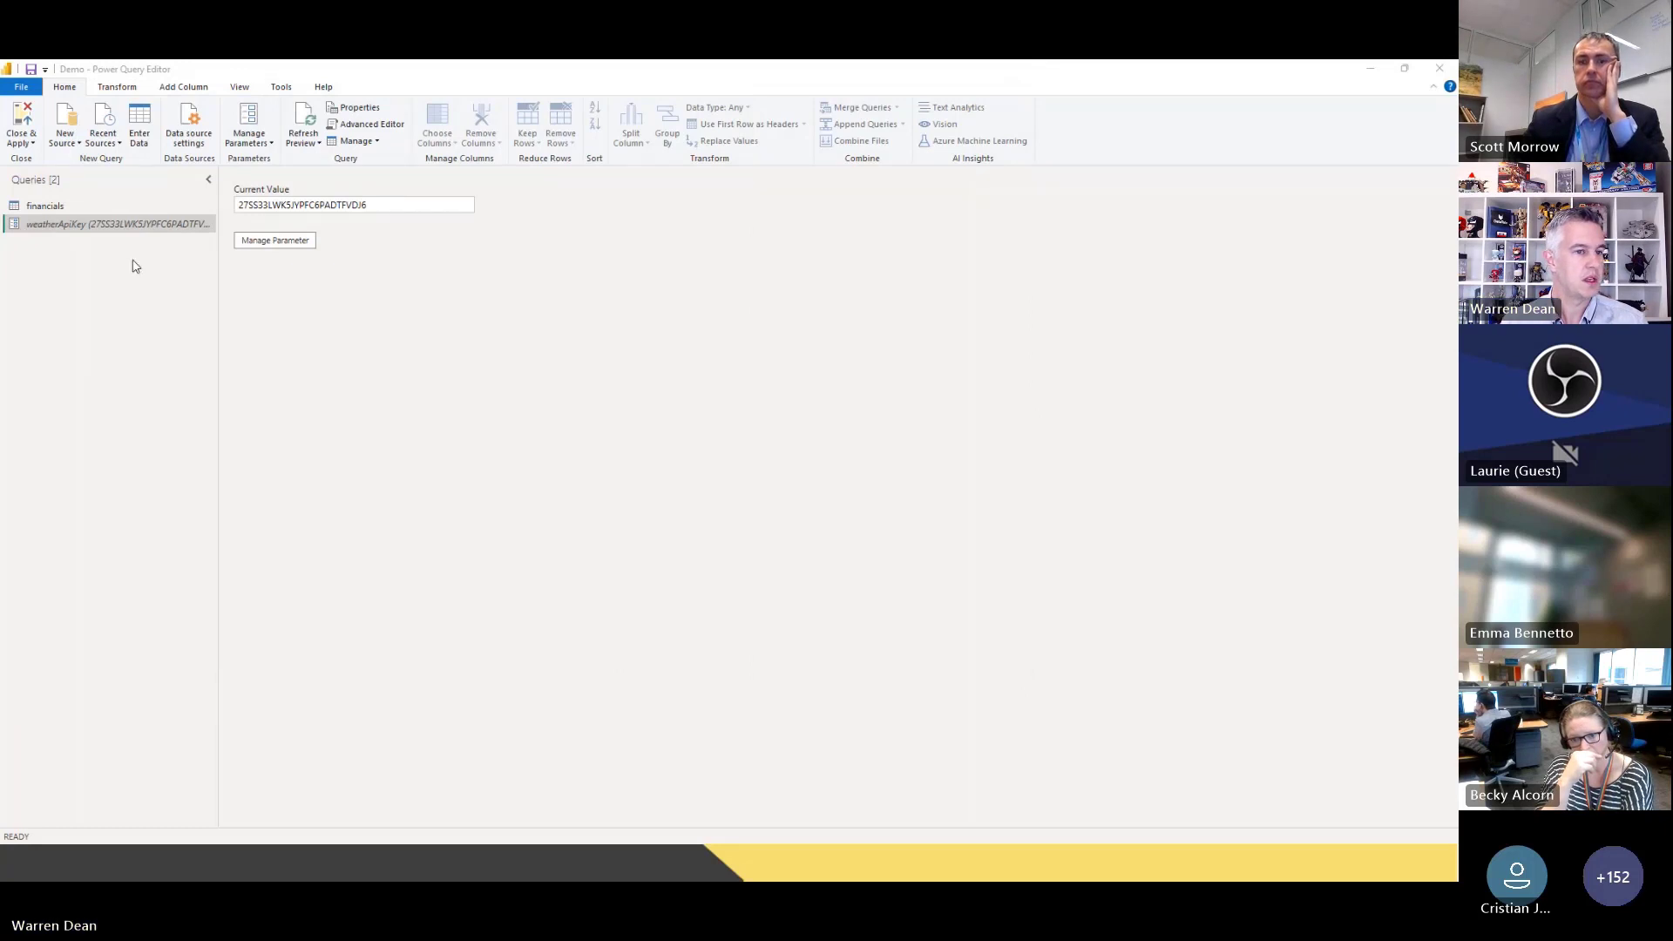
Add a new blank query to the query list
right_click(91, 271)
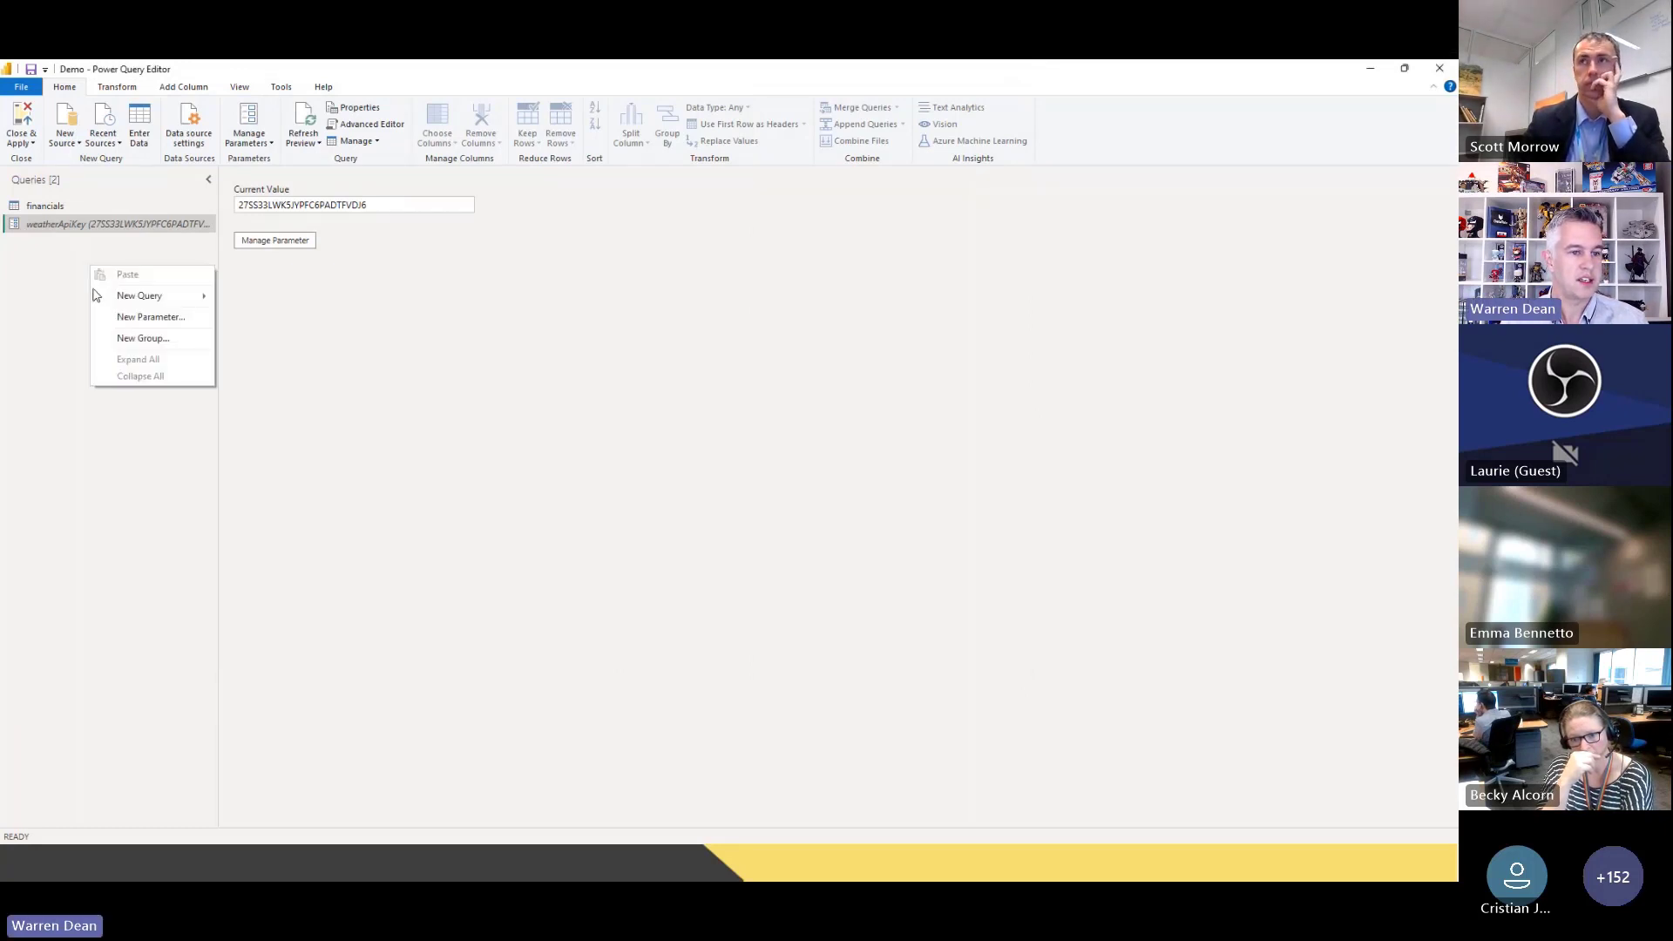
mouse_move(125, 299)
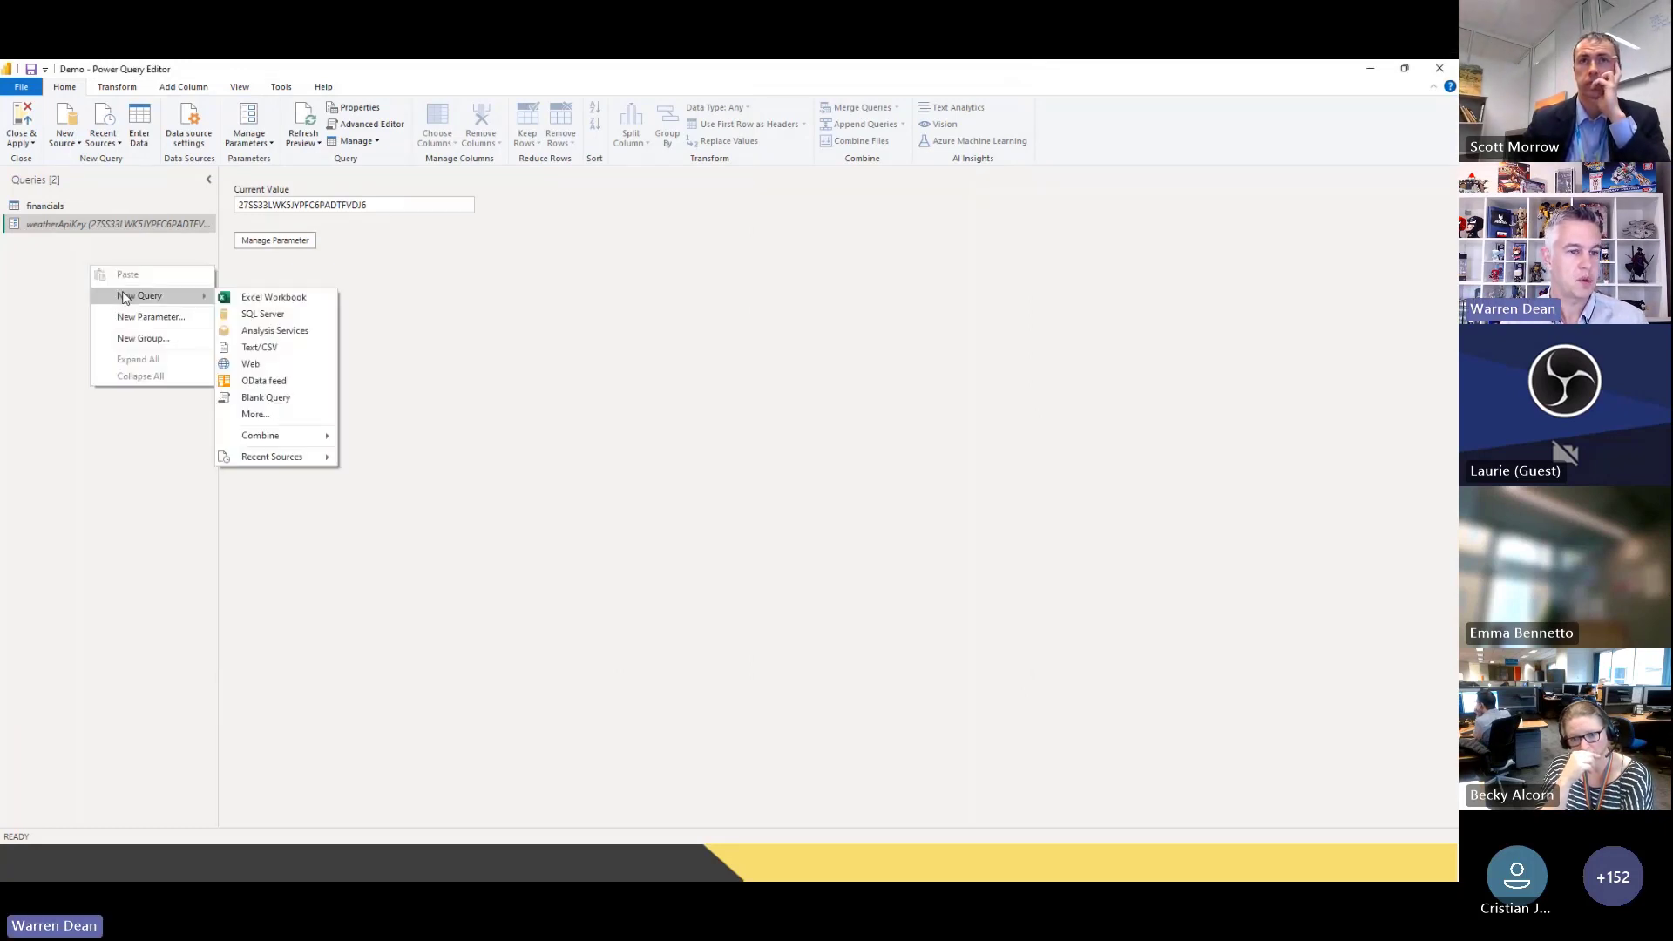
click(279, 399)
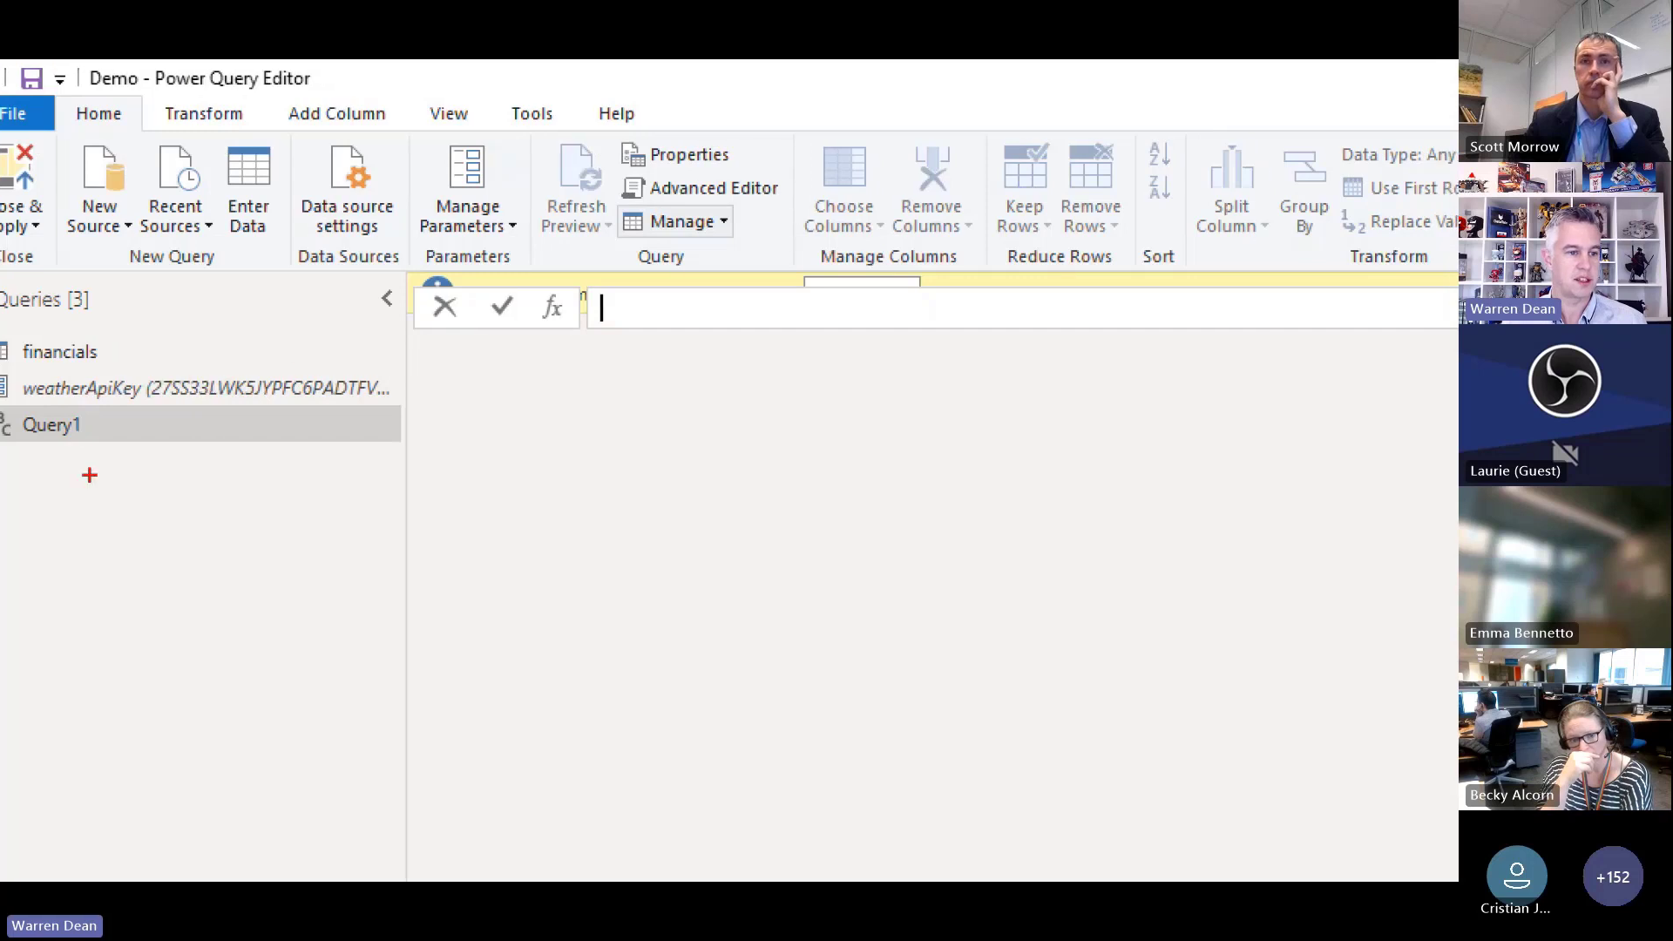
drag(54, 441, 102, 435)
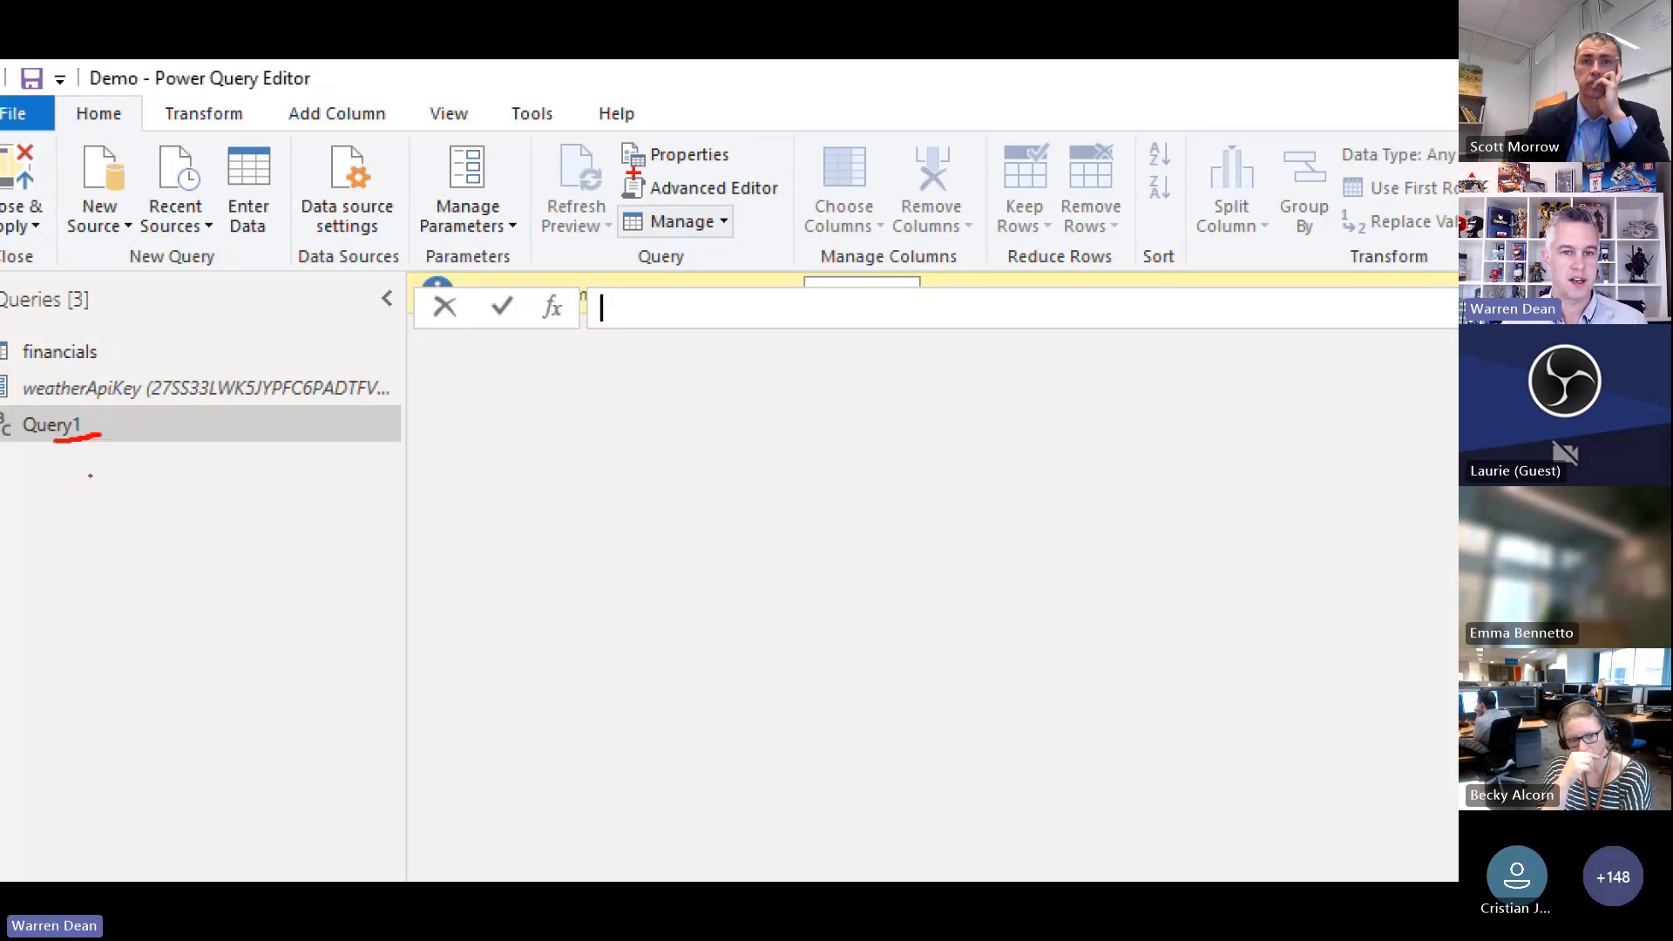
mouse_move(640, 168)
mouse_down()
mouse_move(613, 186)
mouse_move(727, 209)
mouse_move(783, 172)
mouse_move(596, 181)
mouse_up()
key(Escape)
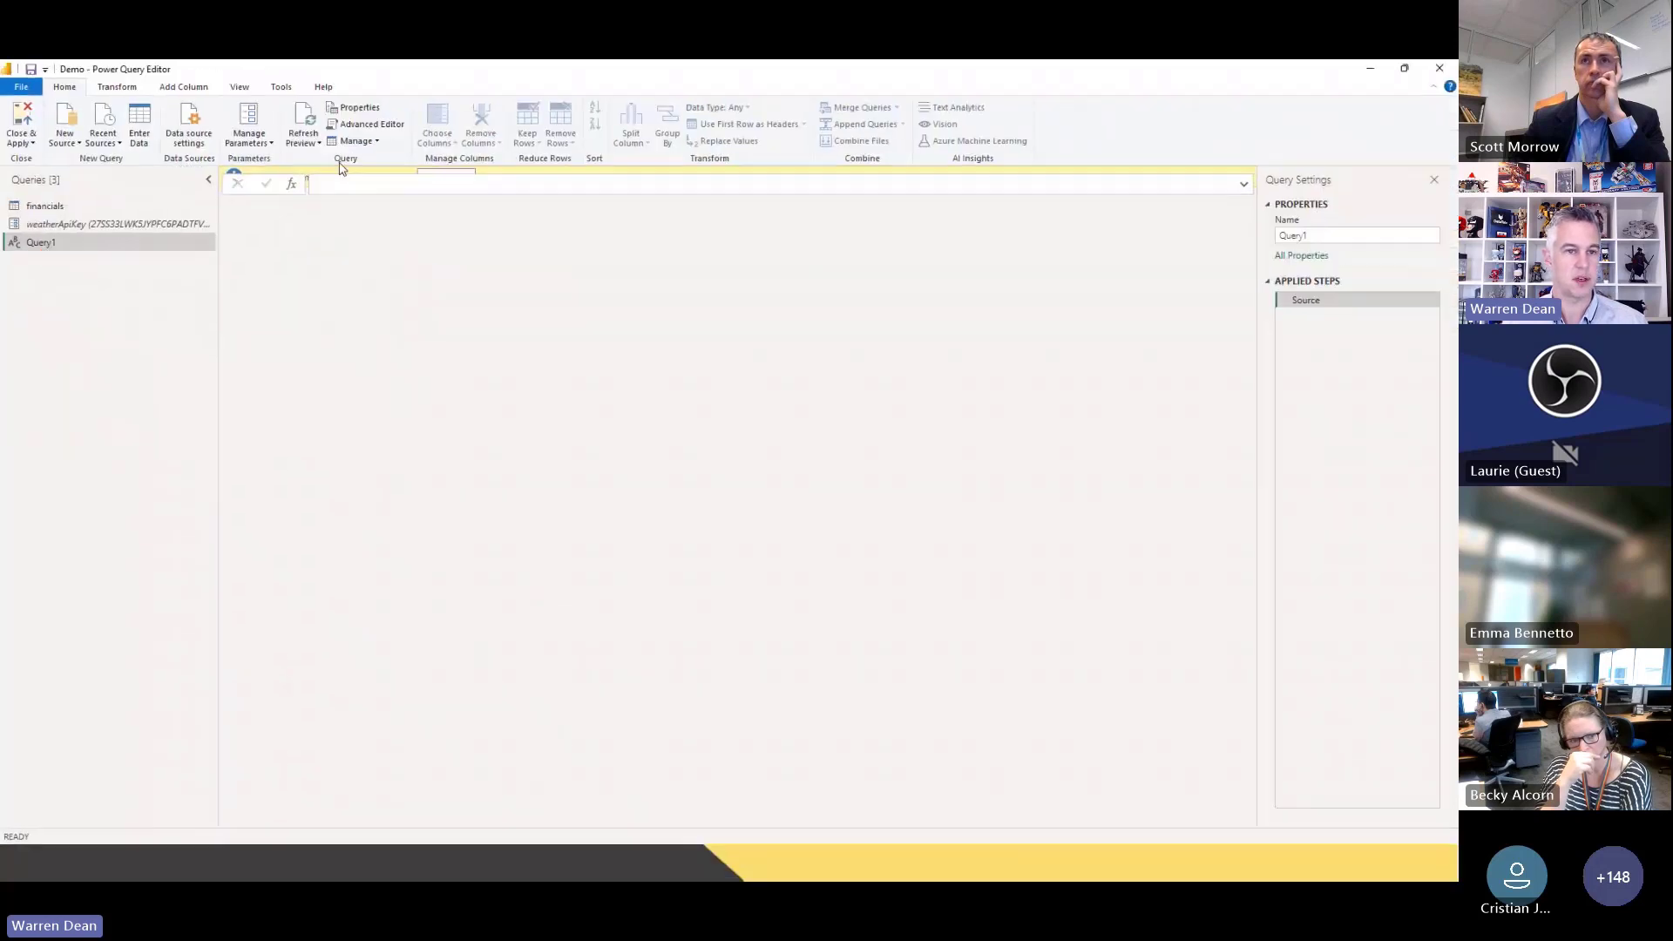
Replace all of the blank query's code in the Advanced Editor with the Melbourne weather M code from the Word document
click(365, 126)
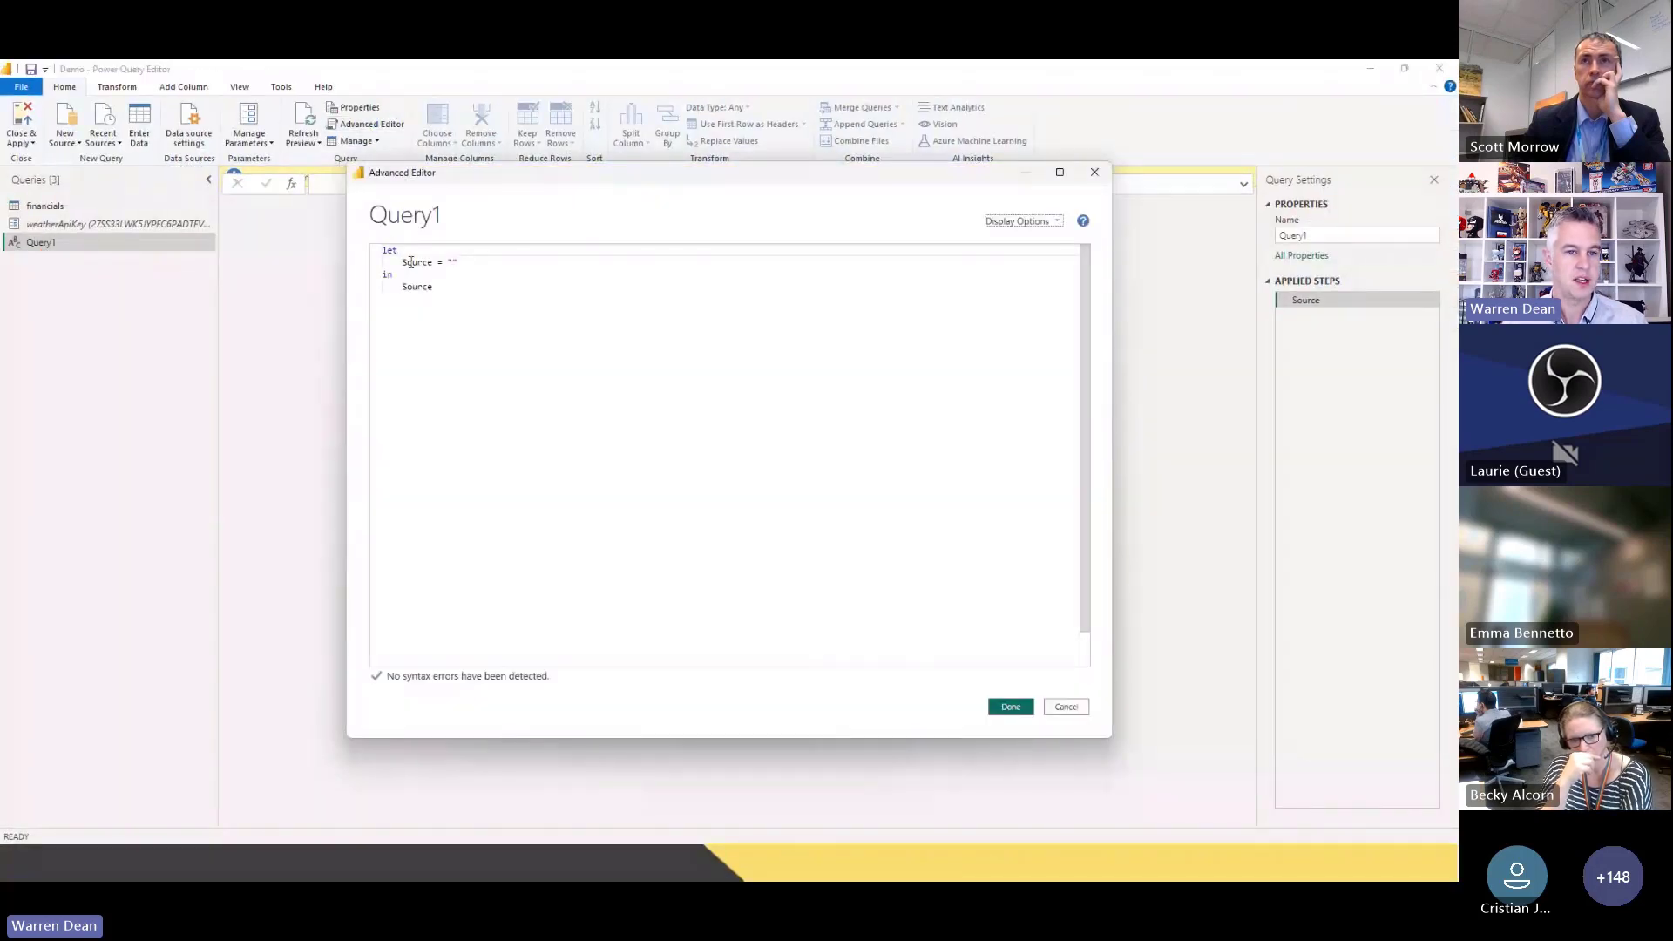
click(460, 291)
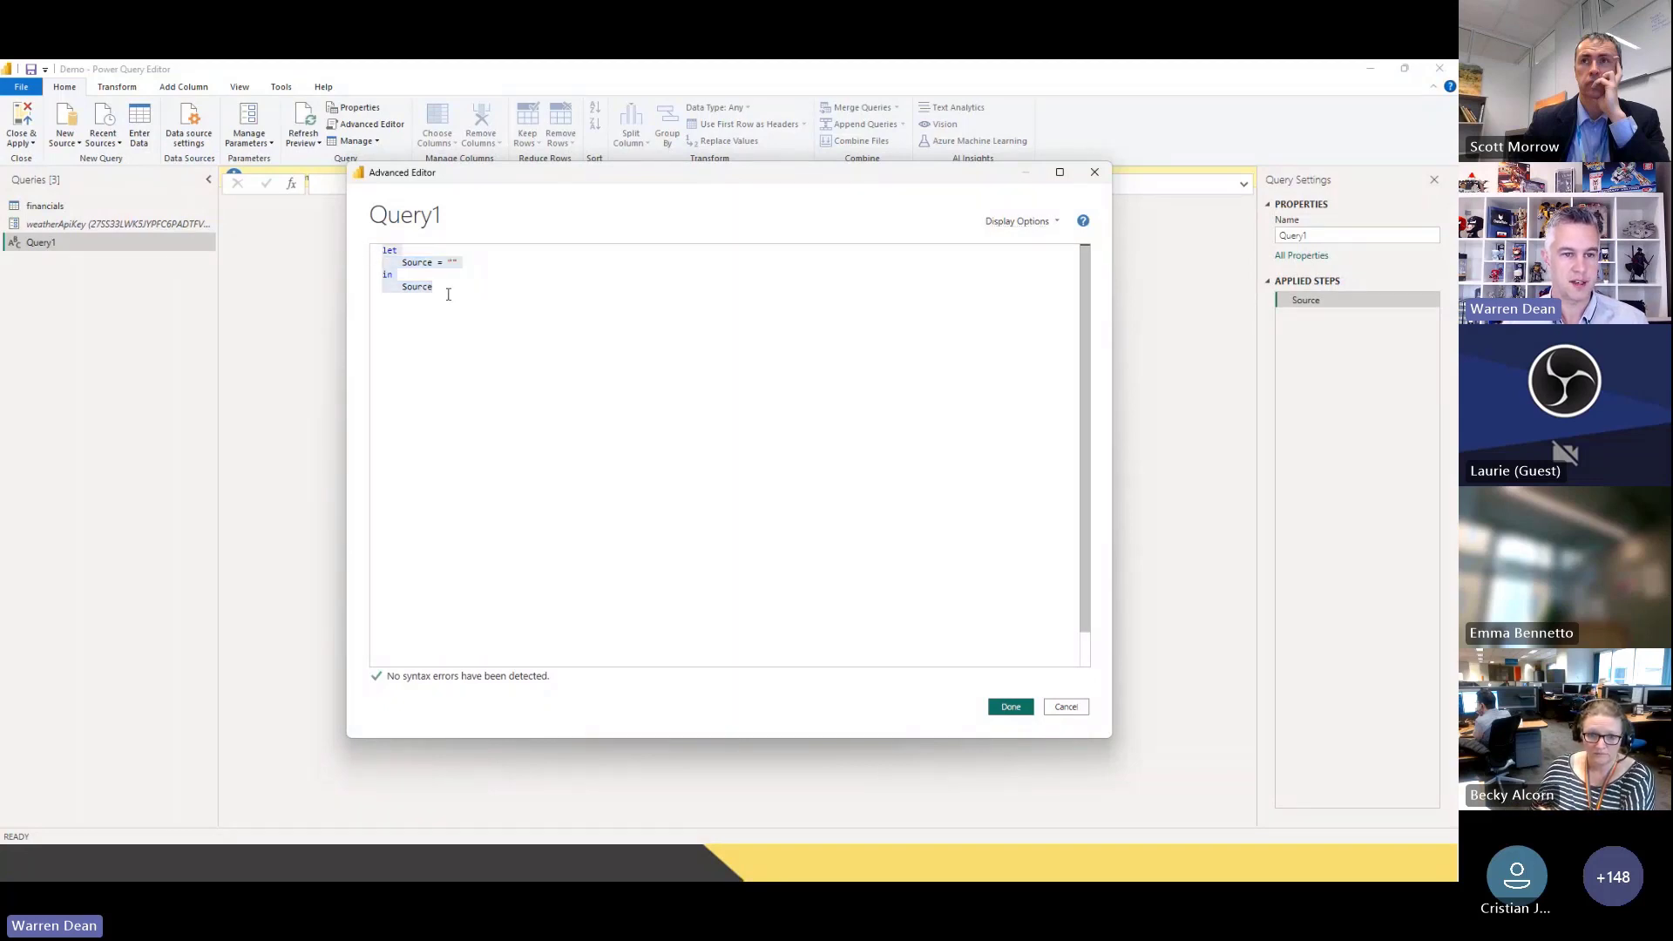
double_click(441, 286)
key(ctrl+a)
key(BackSpace)
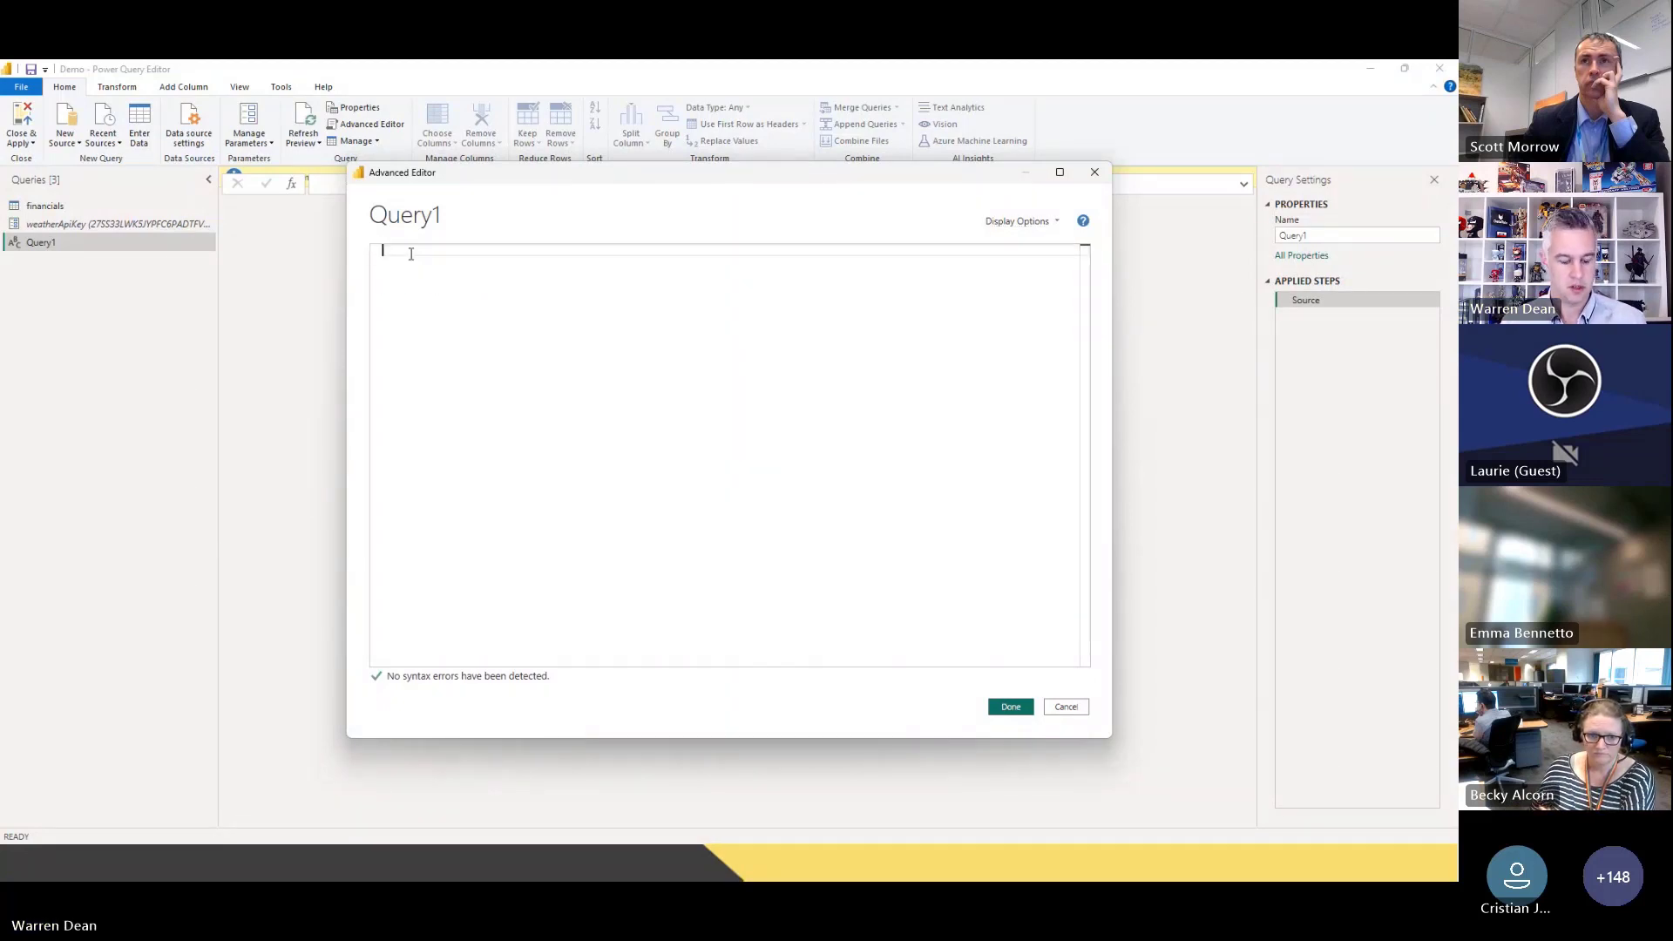
key(ctrl+v)
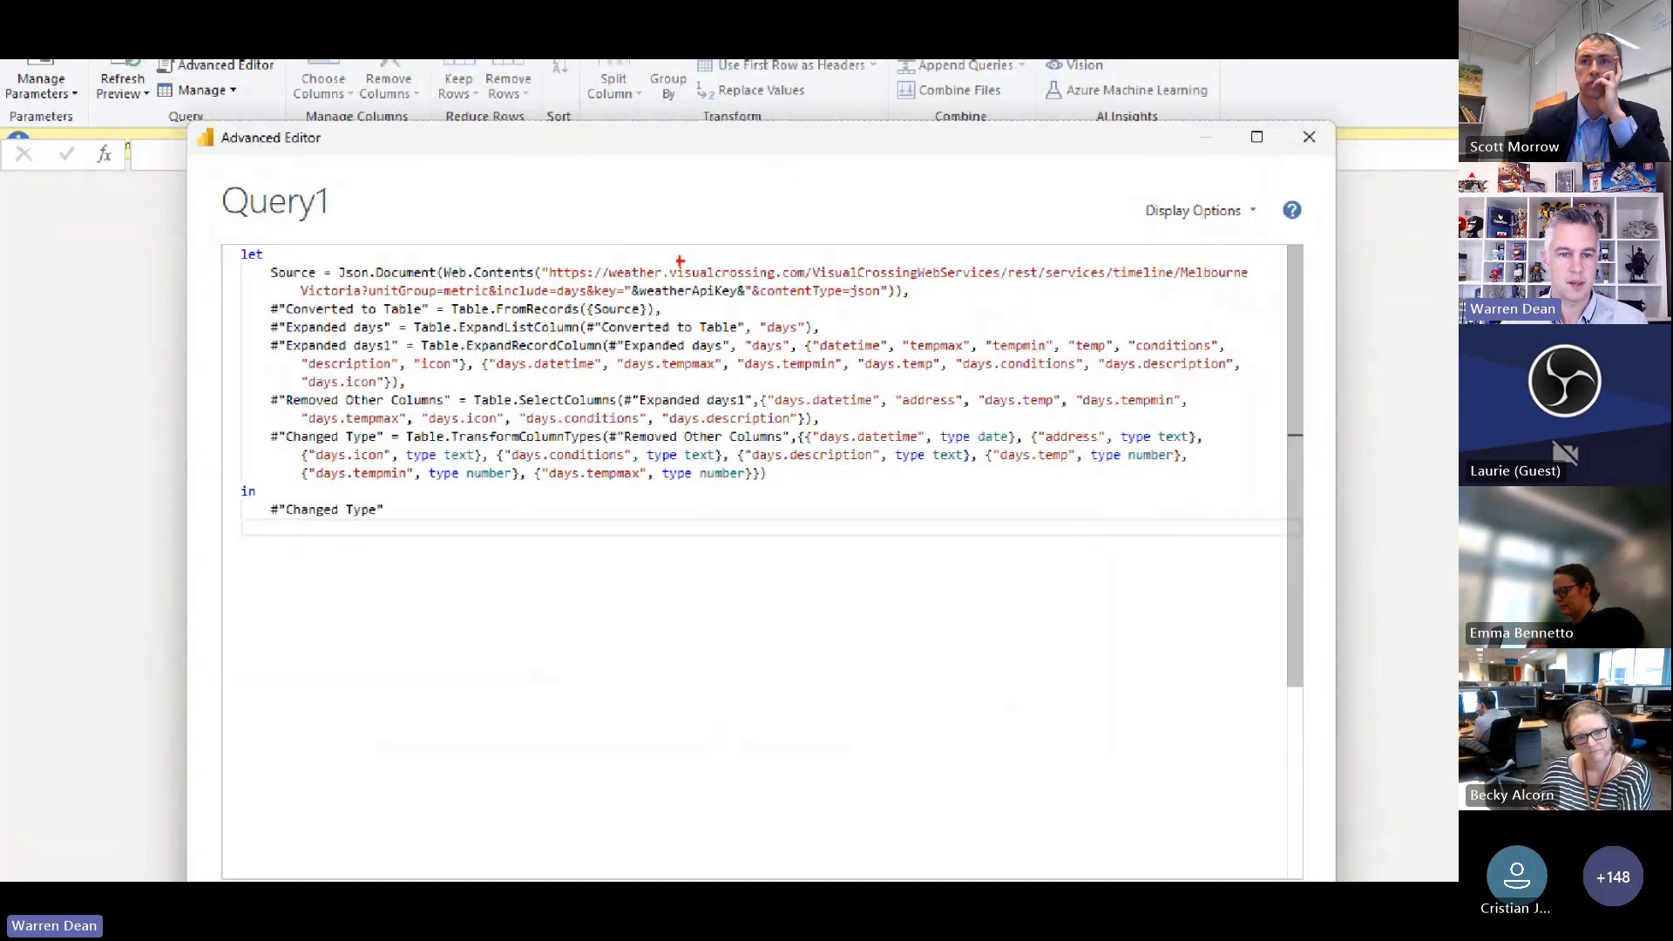
drag(640, 298, 736, 302)
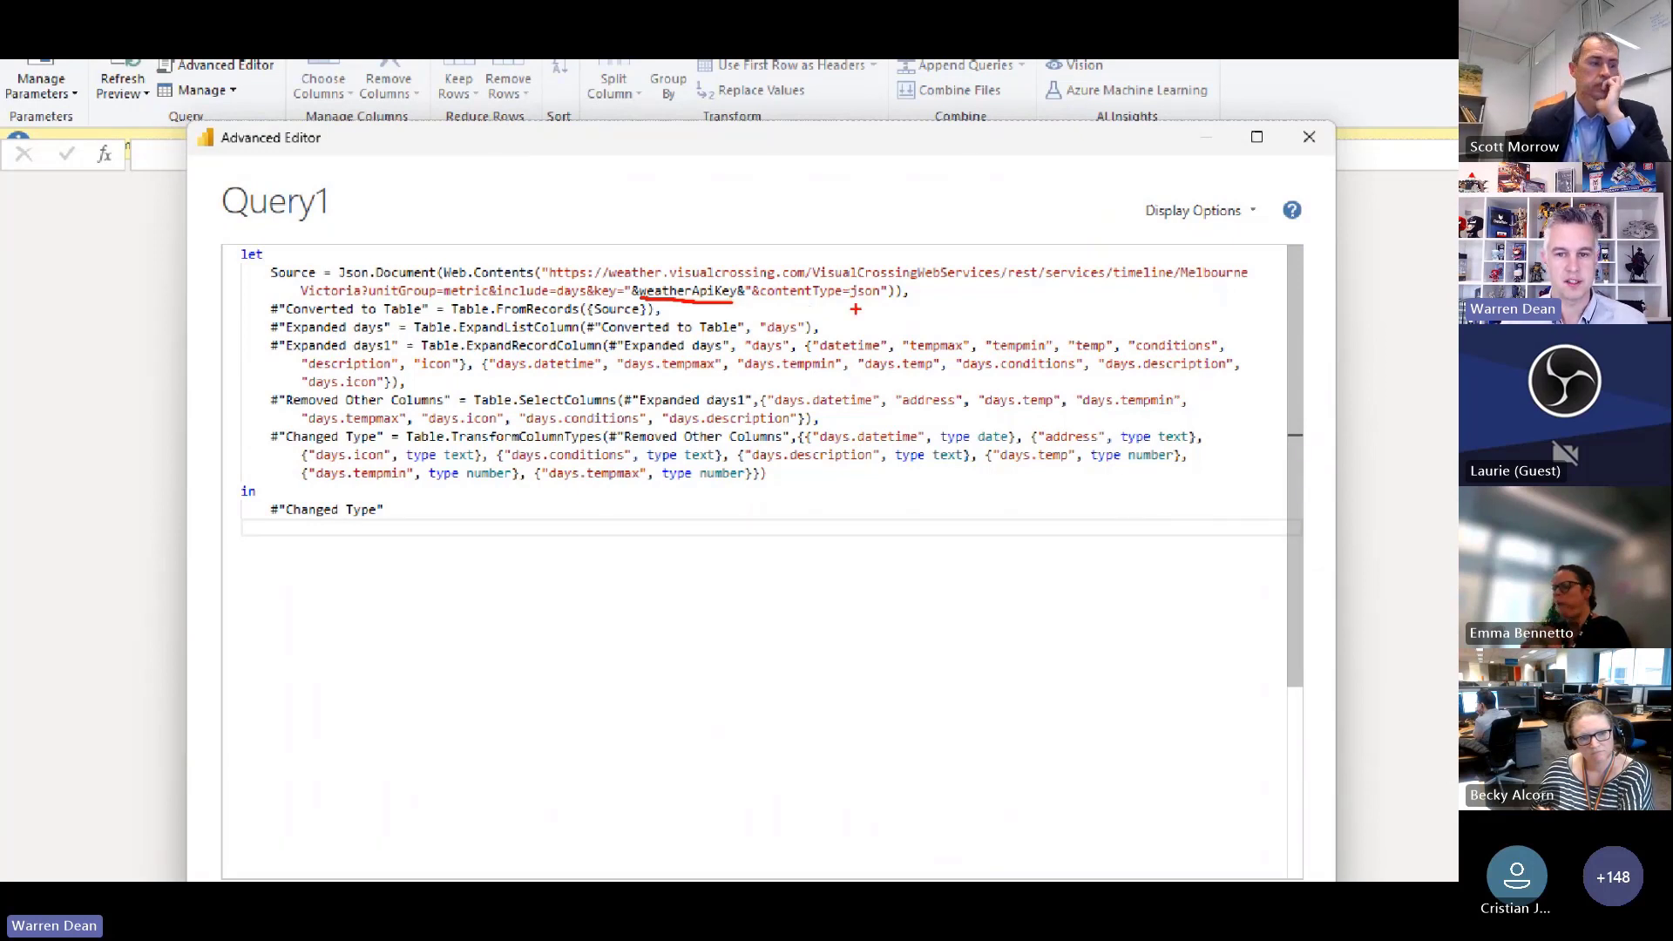
drag(855, 302, 896, 300)
drag(258, 304, 247, 427)
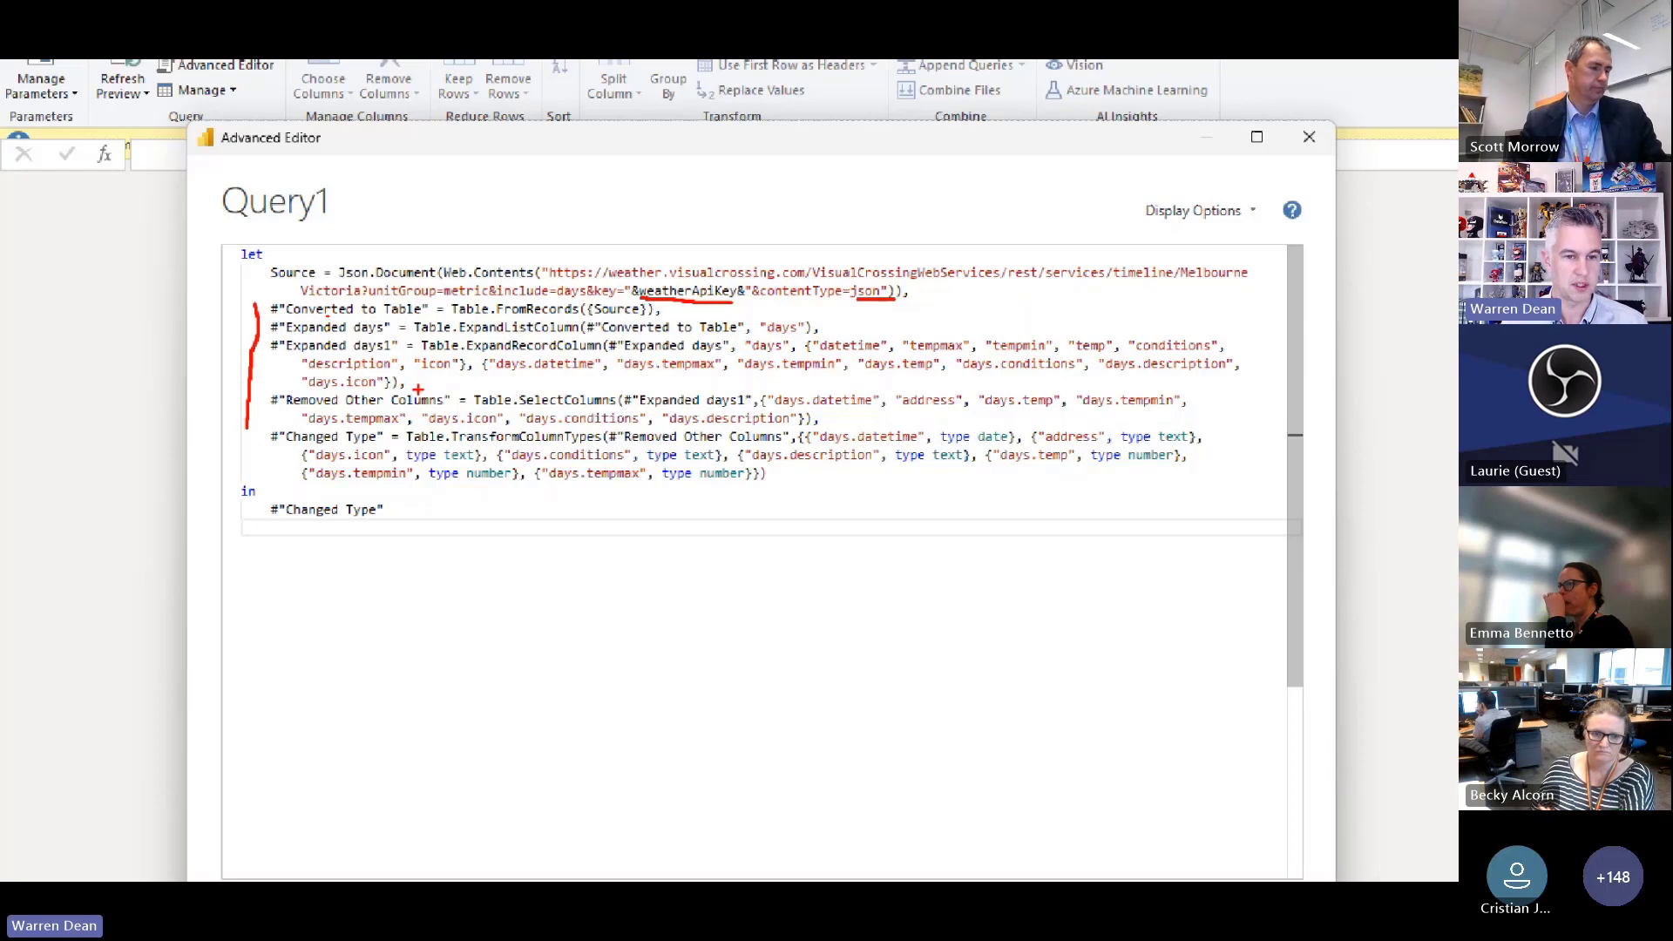
Apply the Melbourne weather M code to the query and examine the days.icon and days.conditions columns in its preview
key(Escape)
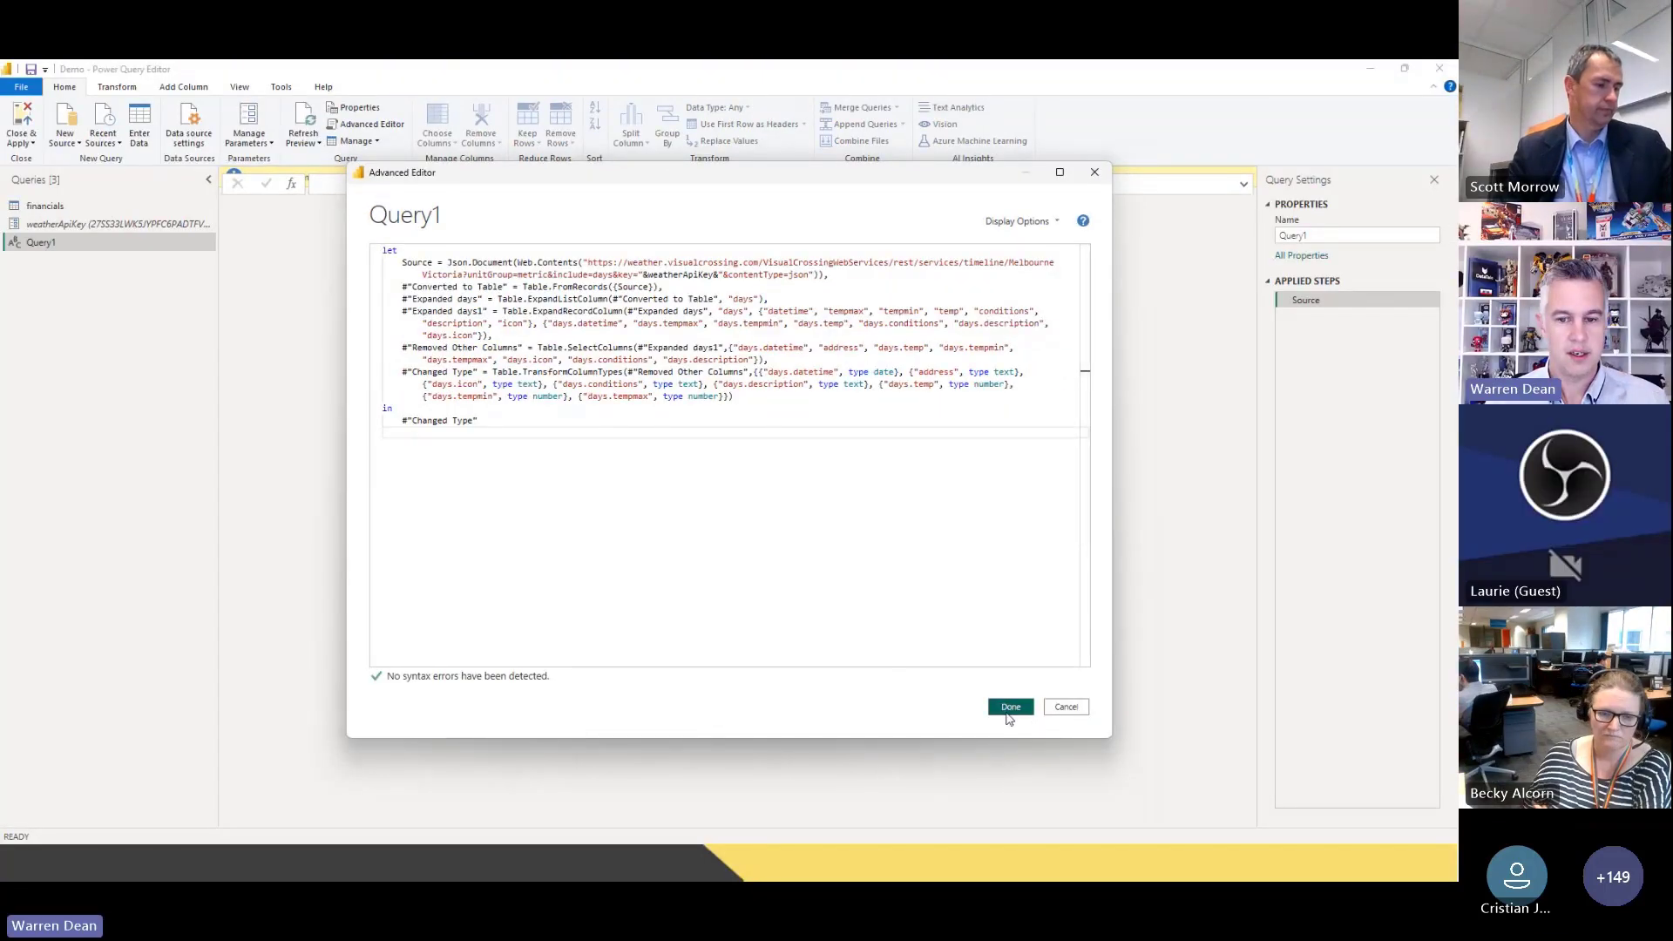
click(1011, 707)
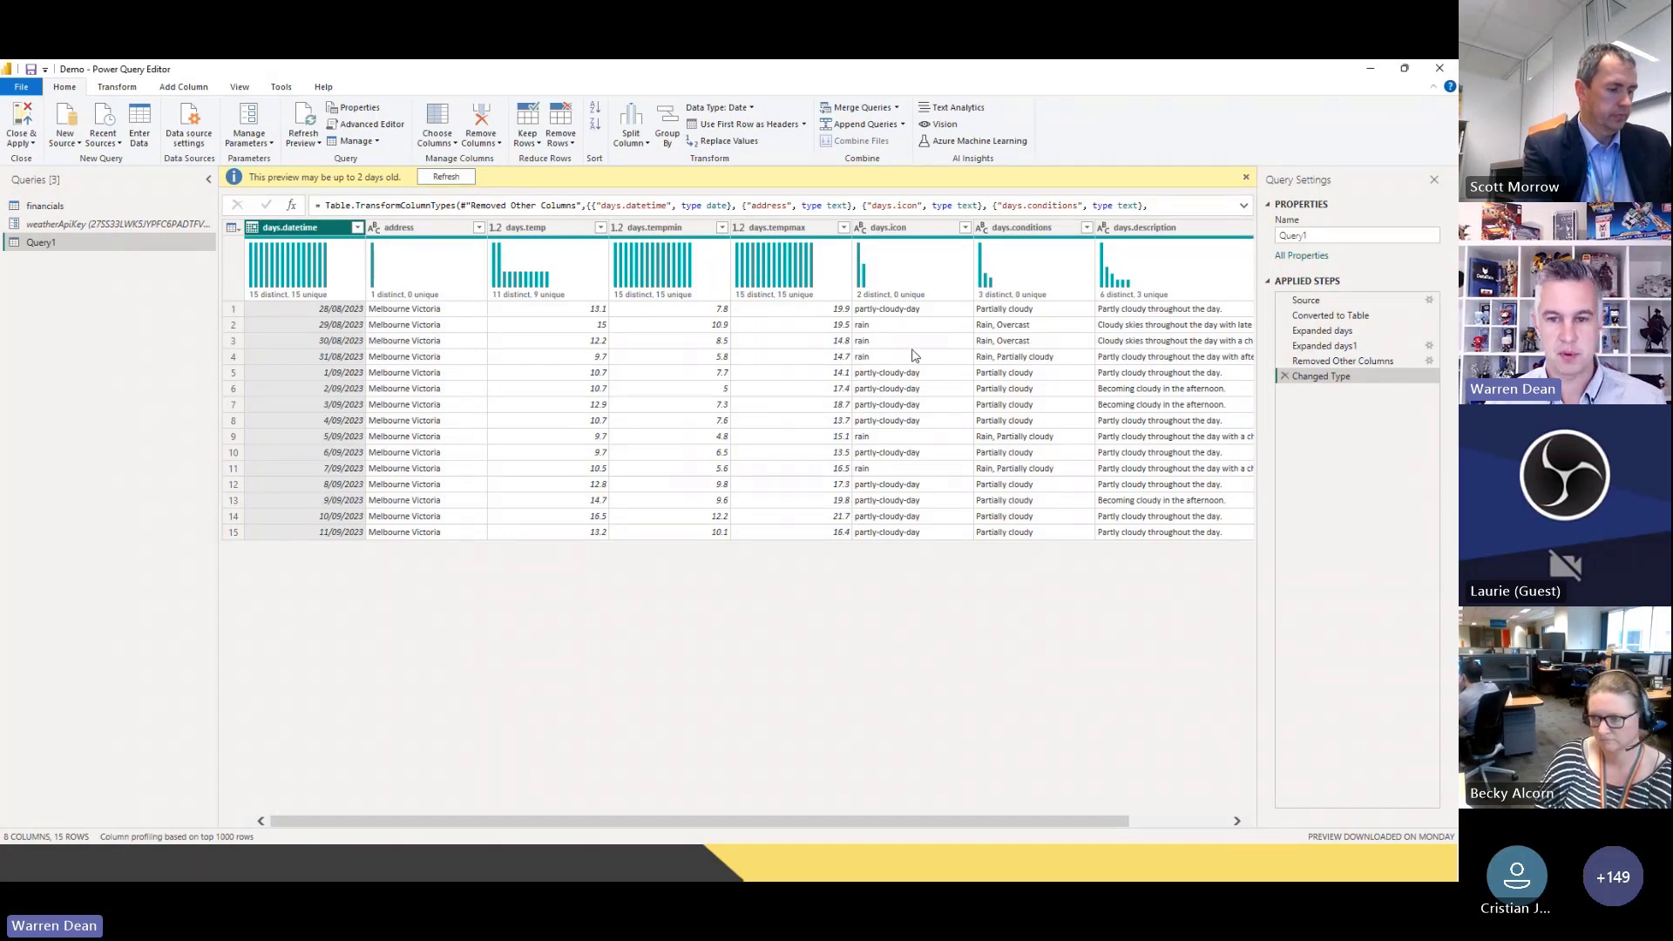
key(ctrl+1)
click(919, 314)
mouse_move(827, 159)
mouse_down()
mouse_move(911, 159)
mouse_move(837, 105)
mouse_move(818, 159)
mouse_up()
drag(959, 284, 974, 768)
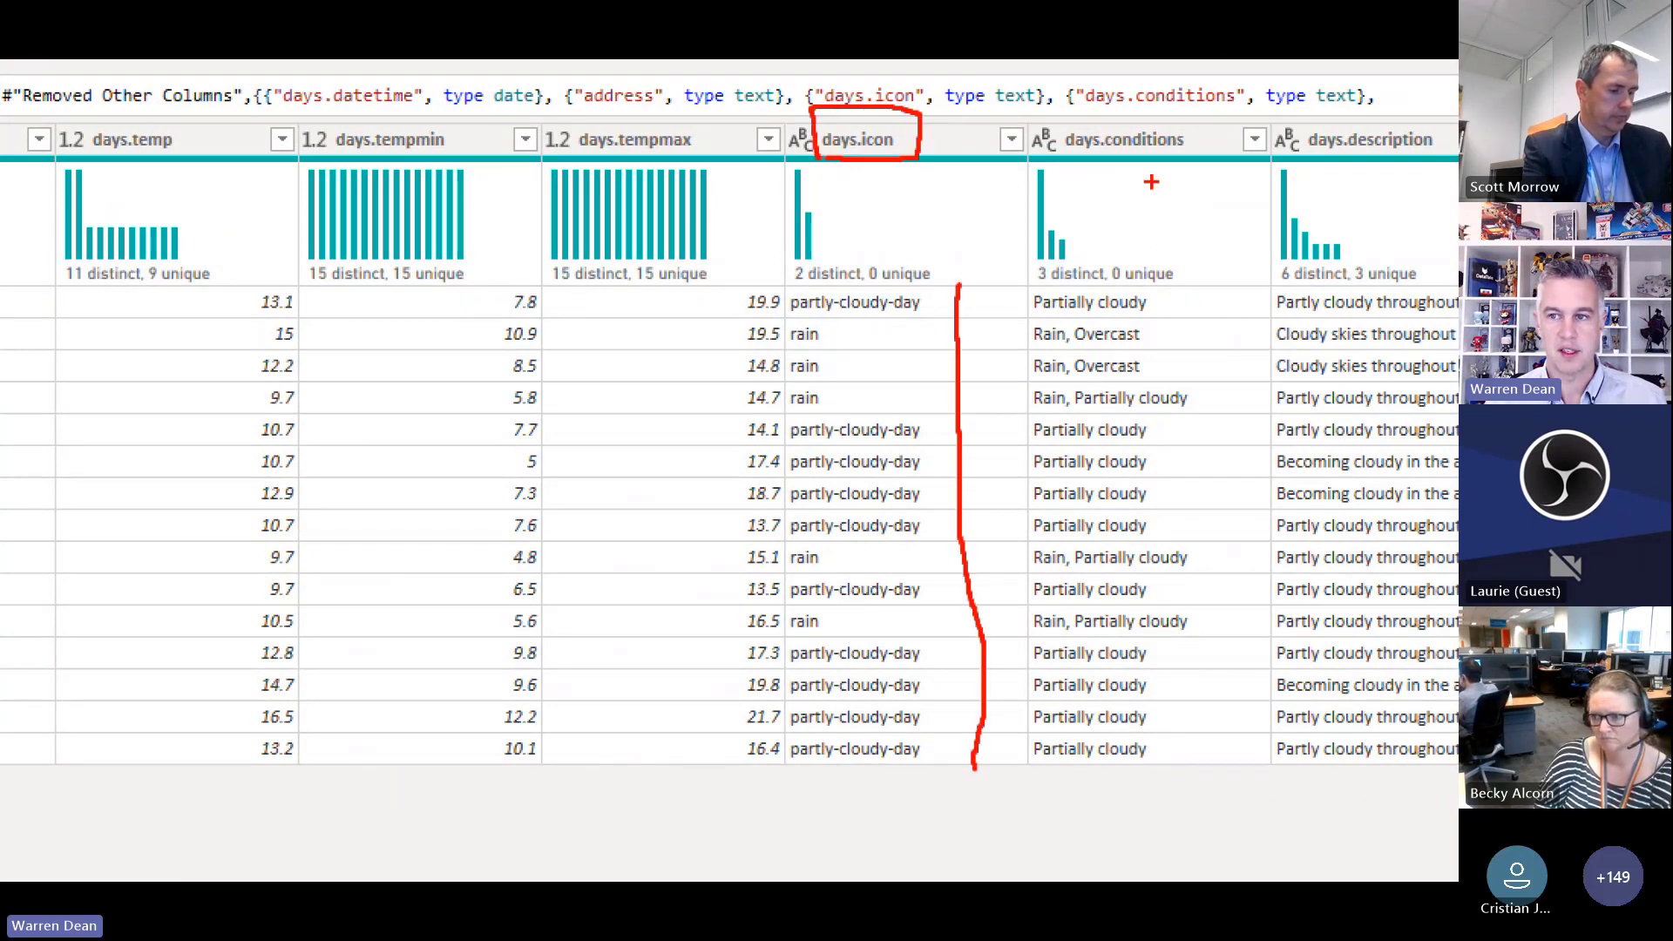
drag(1150, 172, 1186, 165)
key(Escape)
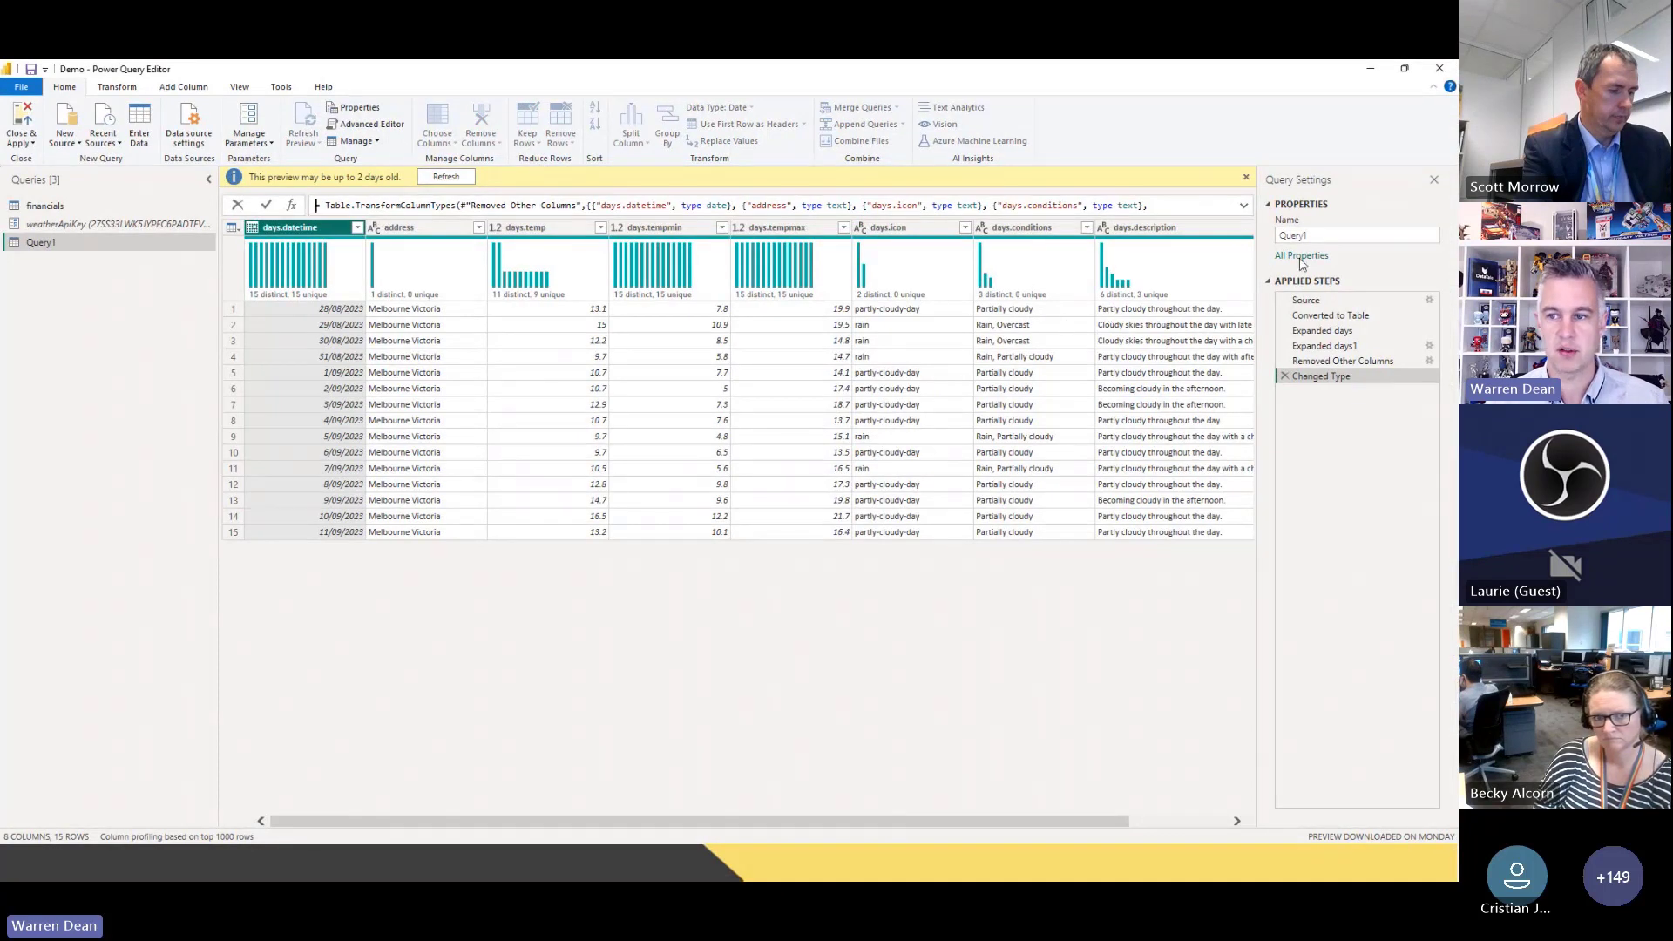
Rename the weather query to tbl_weather
key(alt+Tab)
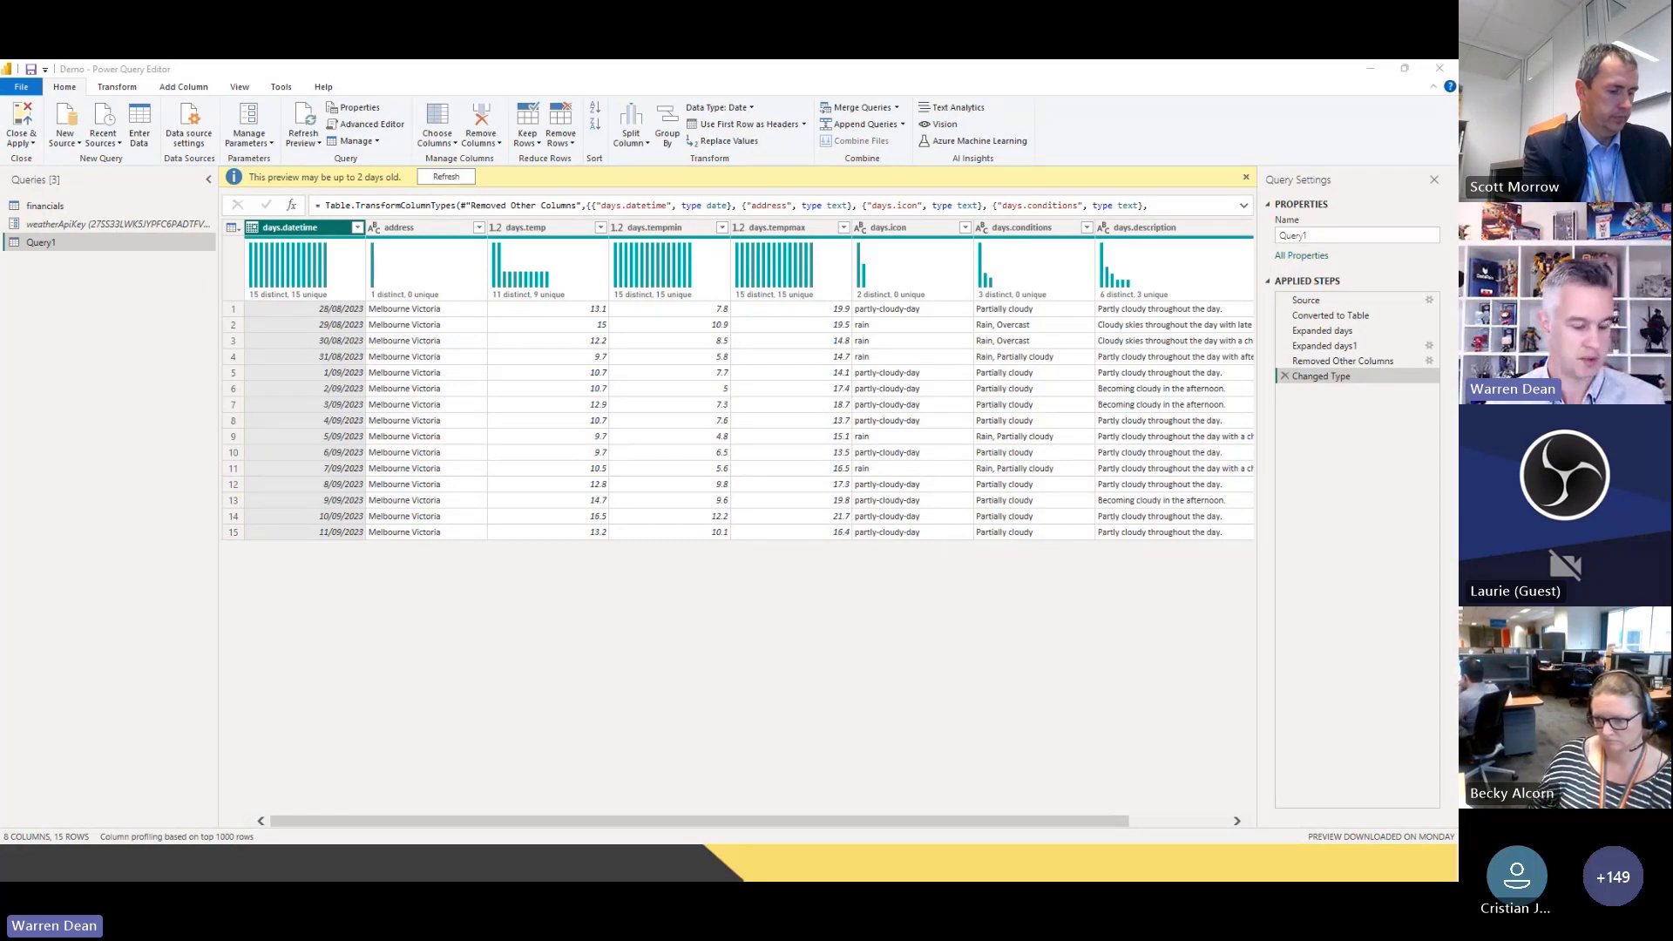
click(1289, 238)
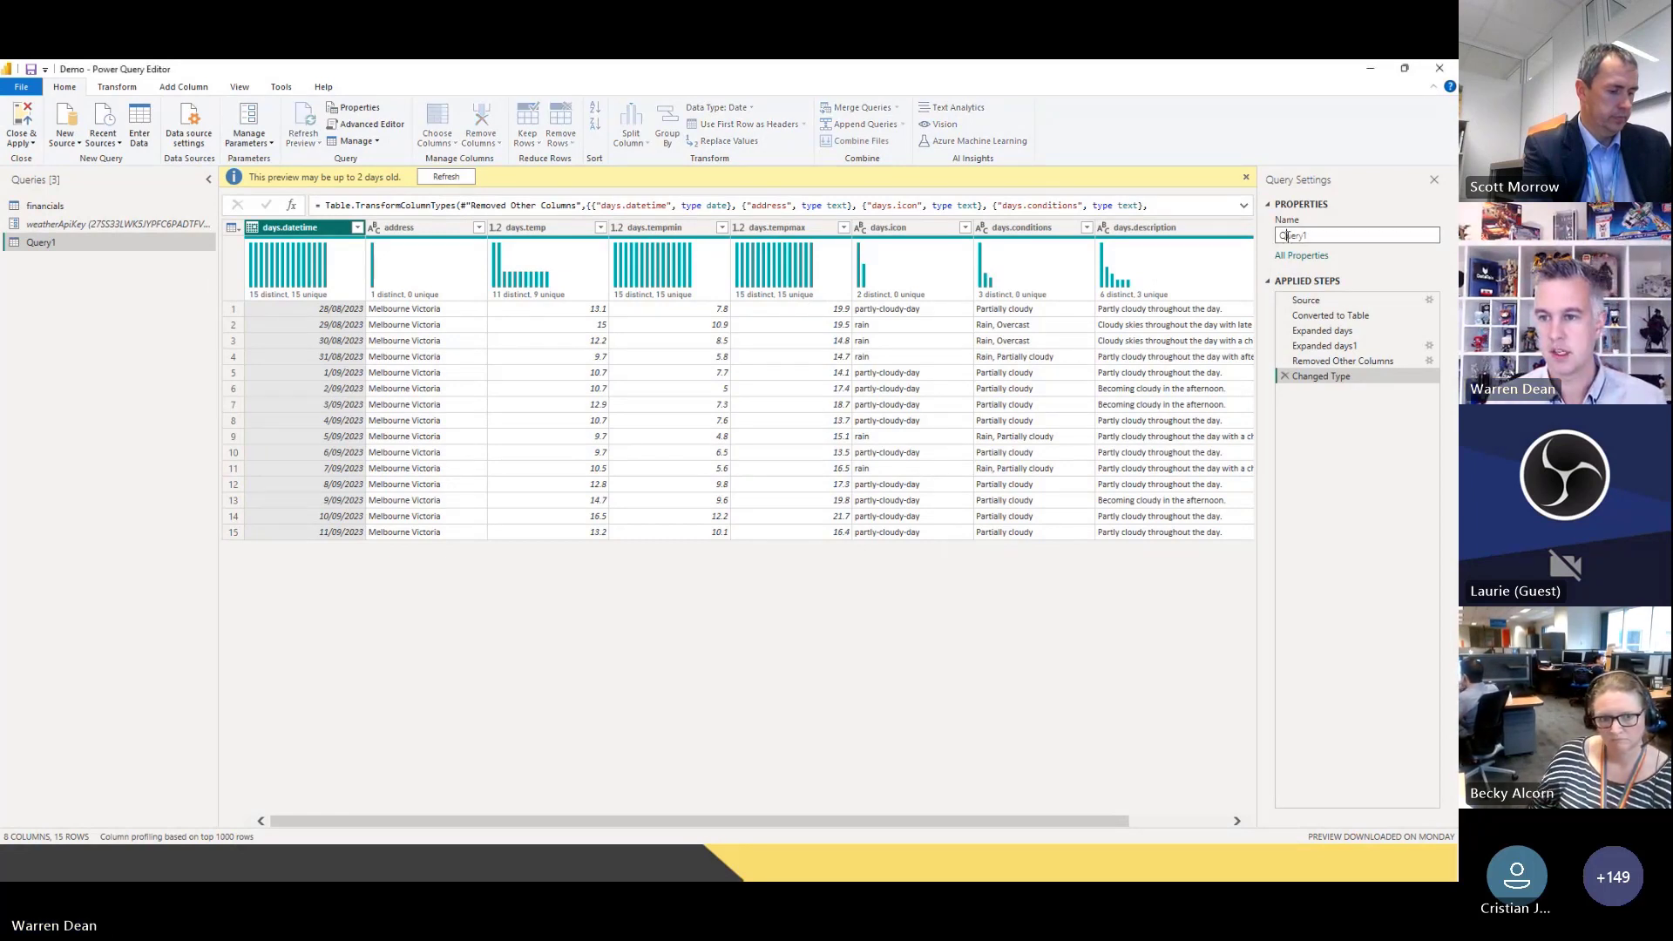
text(tbl_weather)
key(Return)
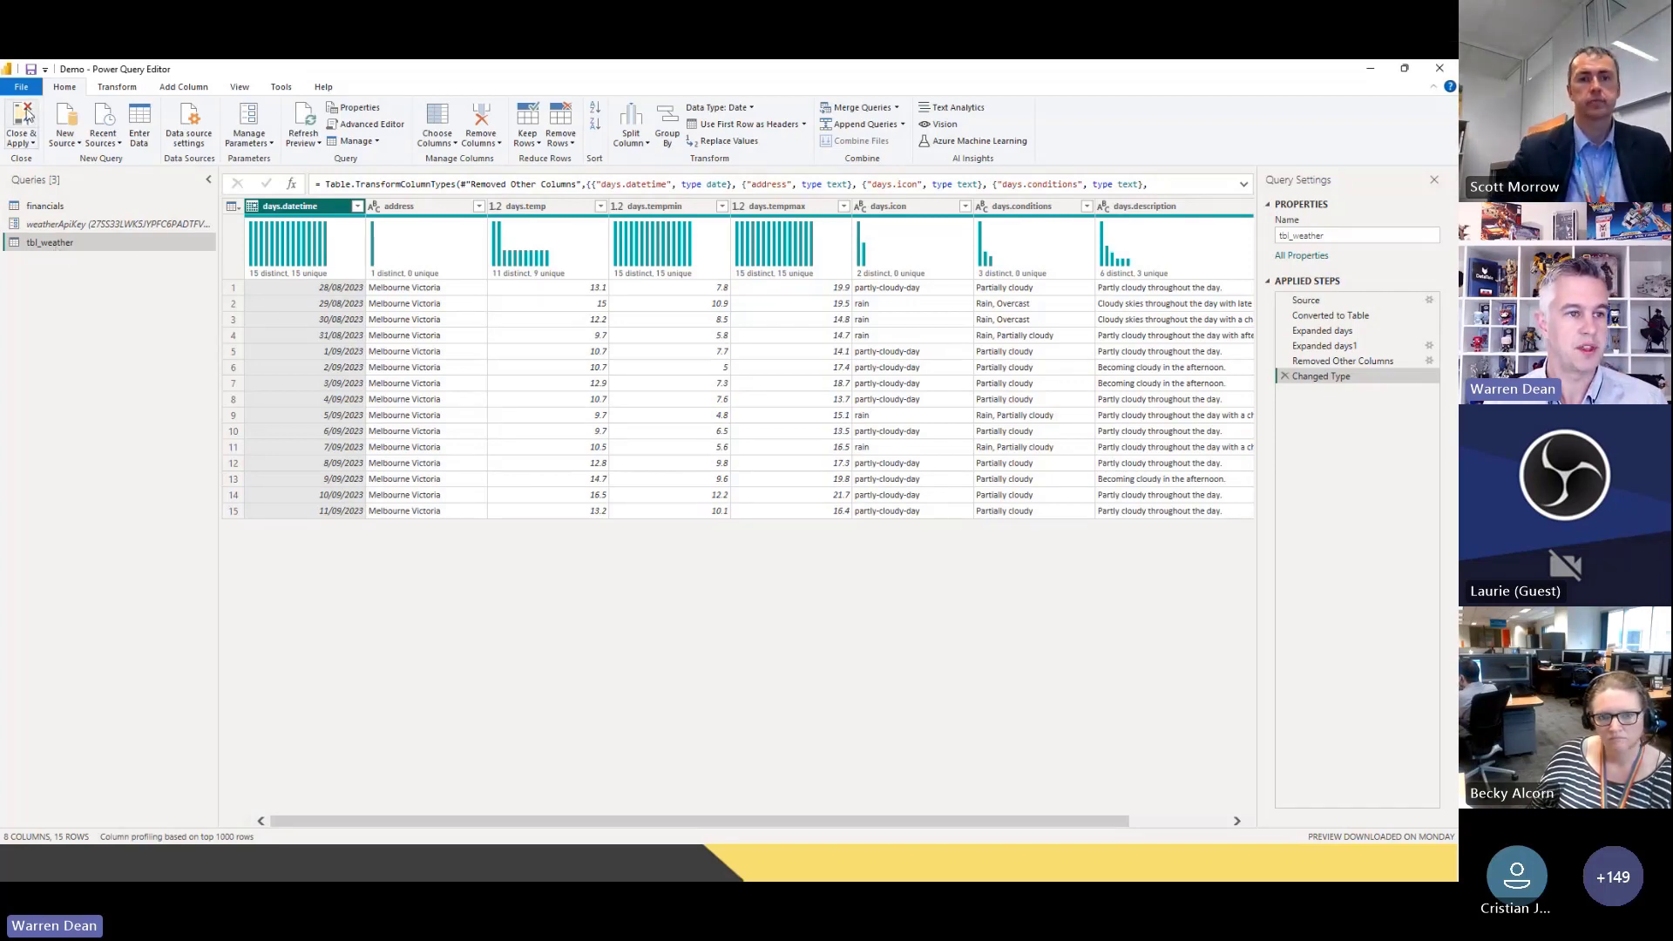
Close Power Query with the changes applied and open the Weather Demo report page
click(22, 122)
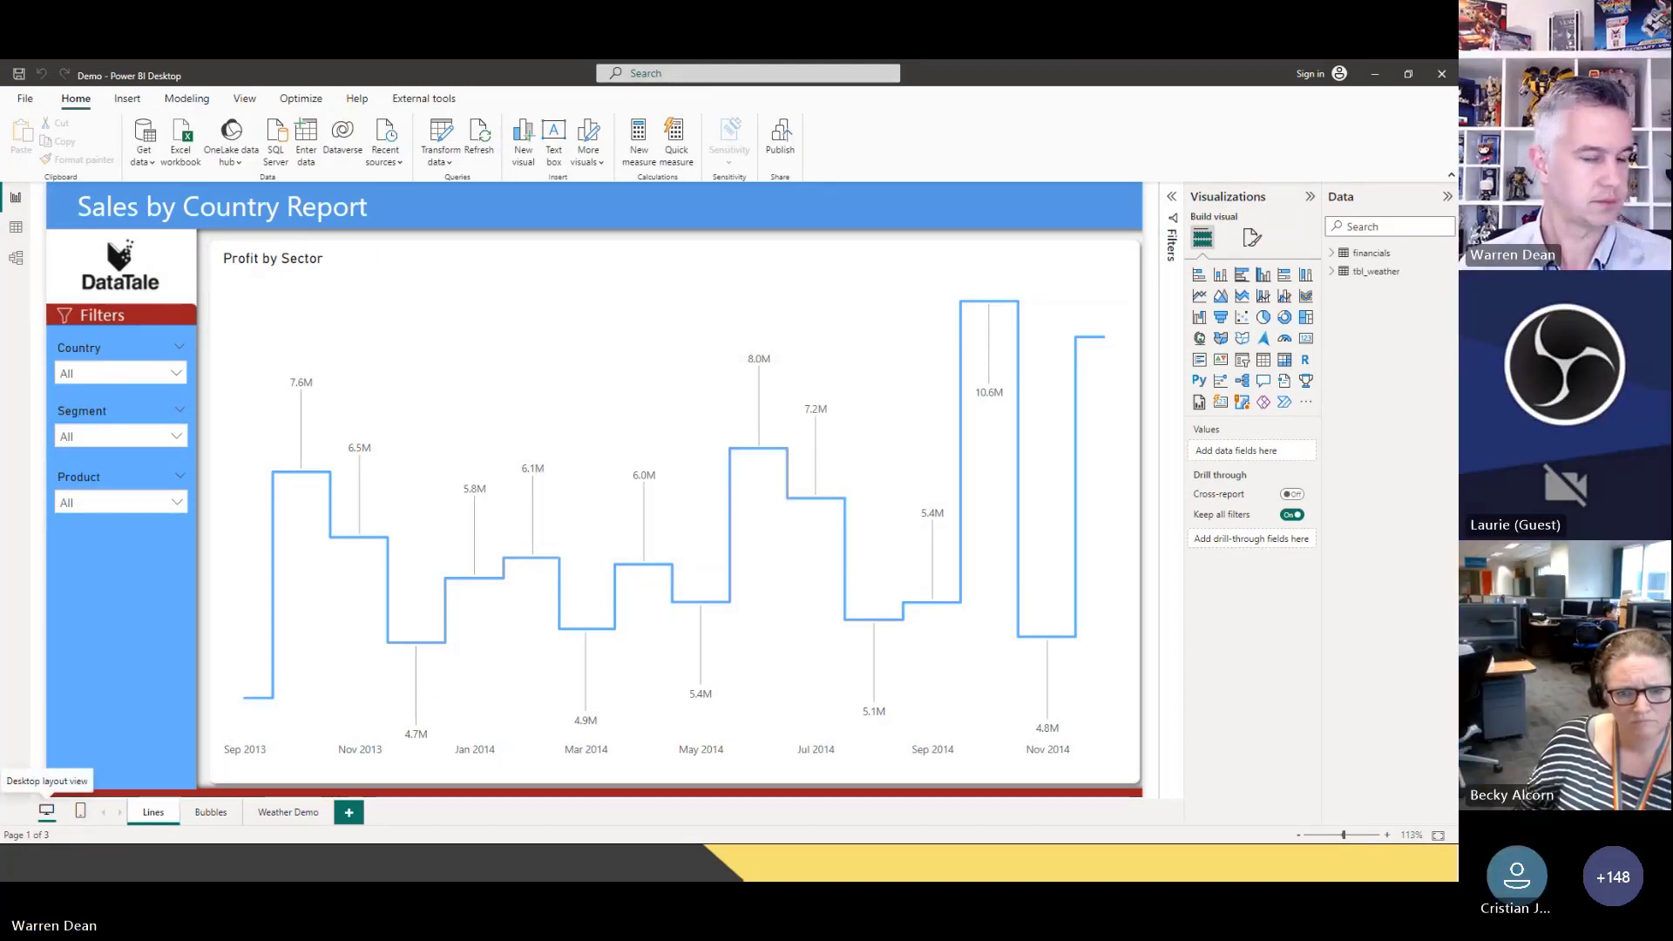
click(294, 813)
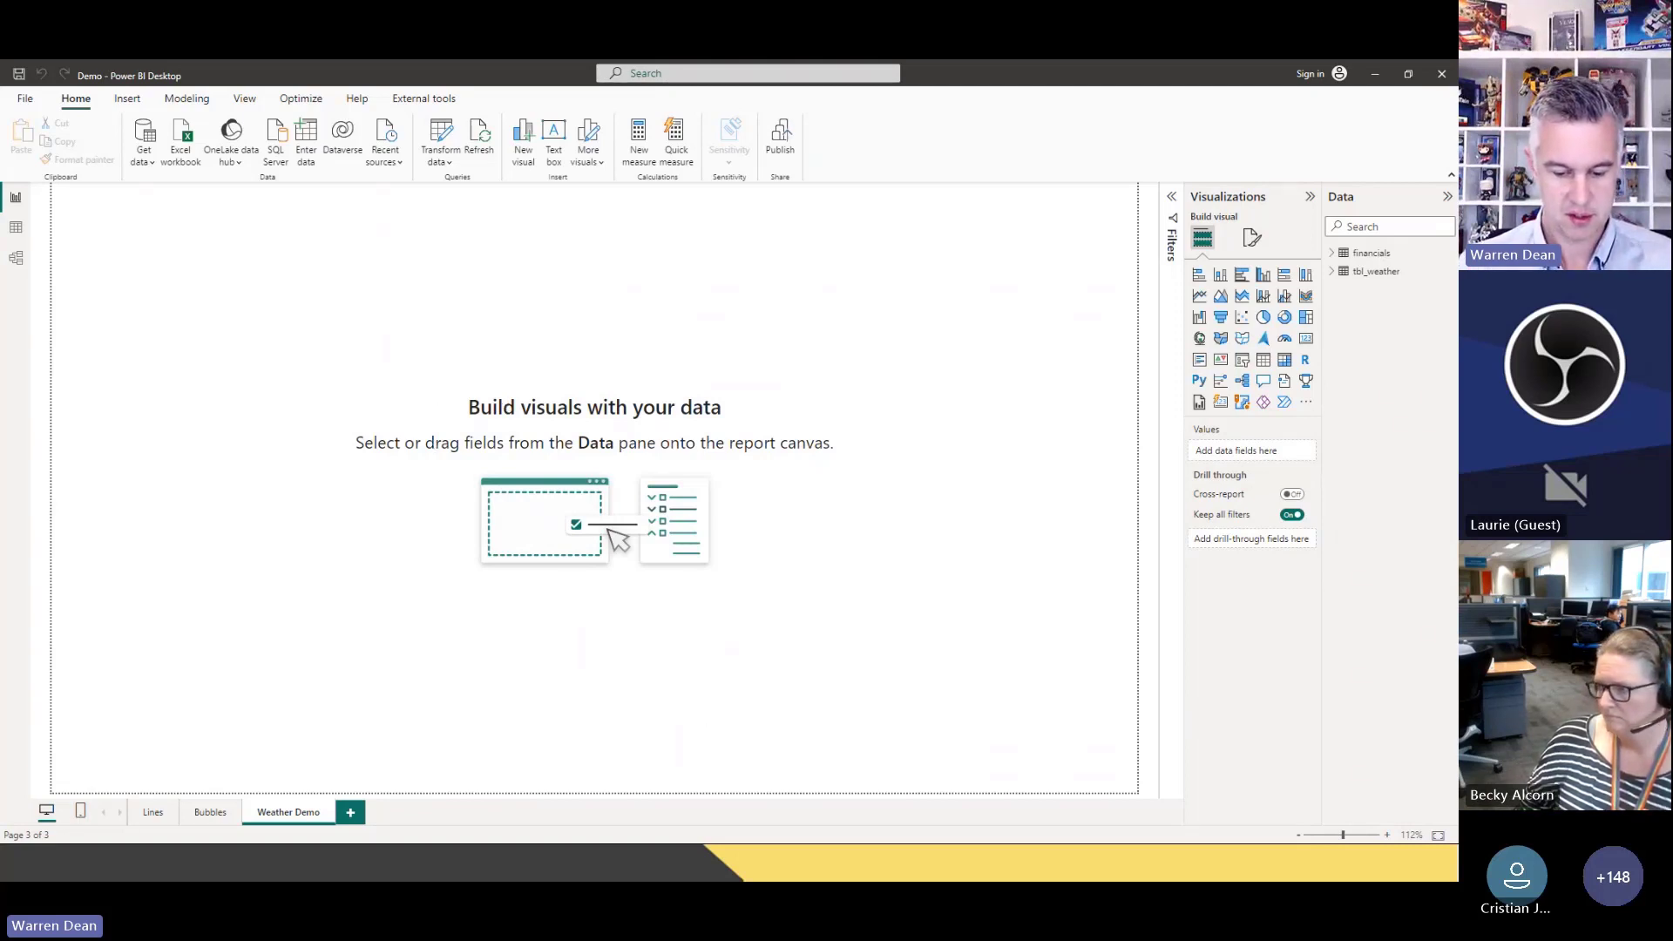
Switch to the browser and look through the SVG files in the "1st Set - Color" folder of Visual Crossing's WeatherIcons GitHub repository
key(alt+Tab)
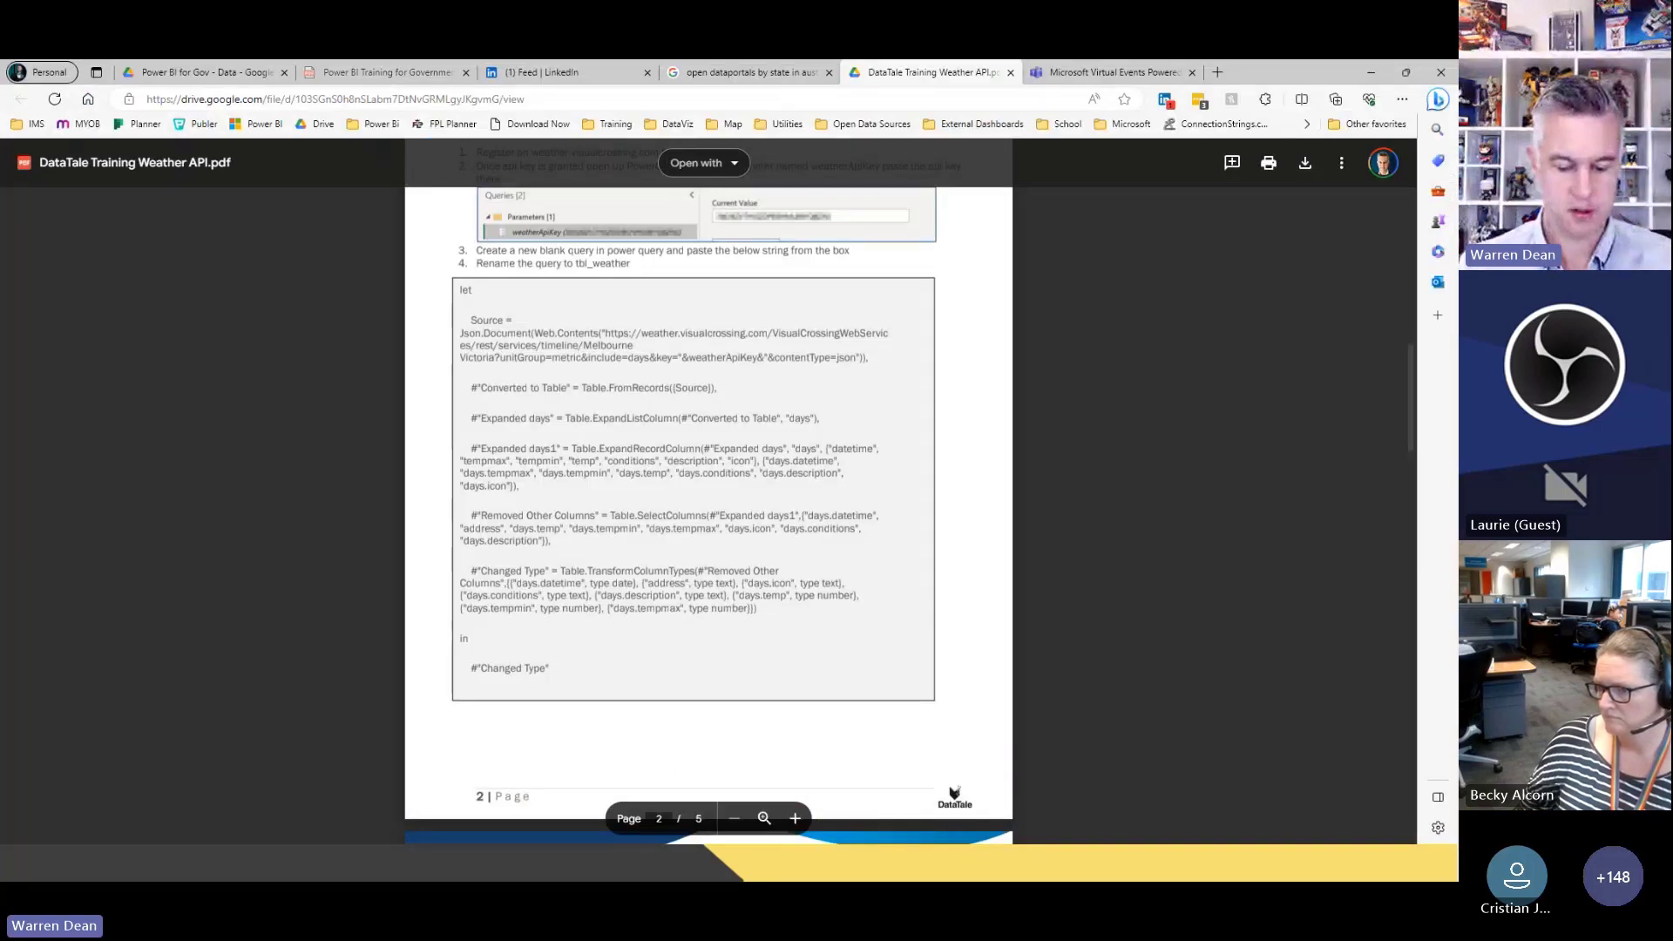
key(alt+Tab)
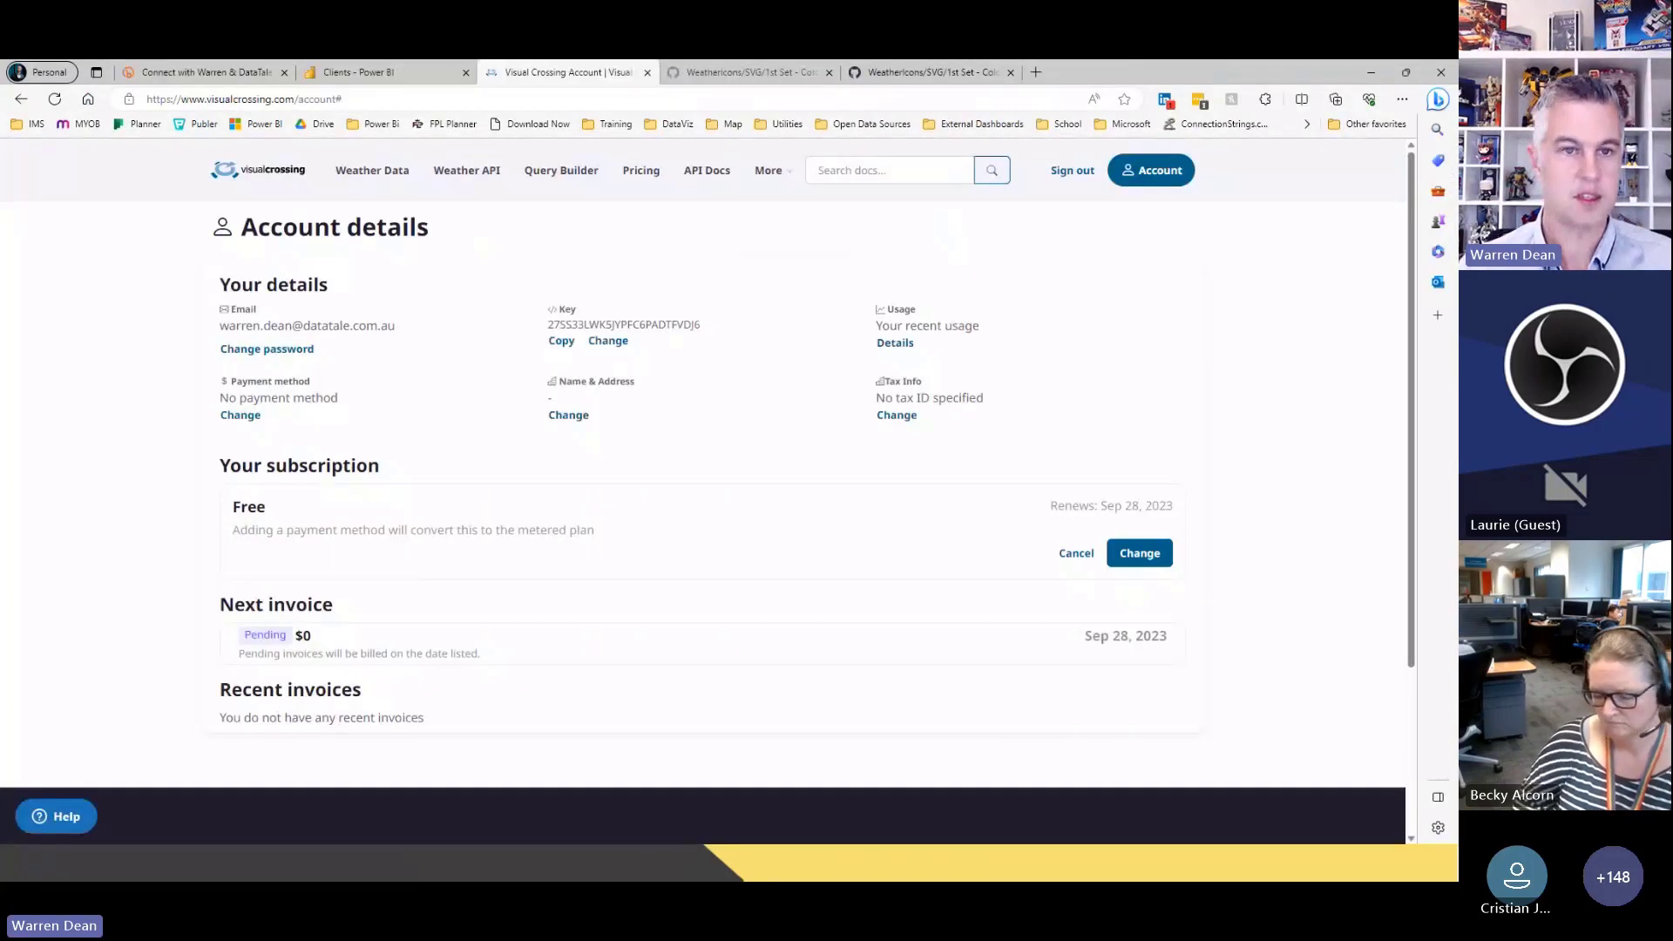
click(737, 73)
scroll(417, 209, up, 2)
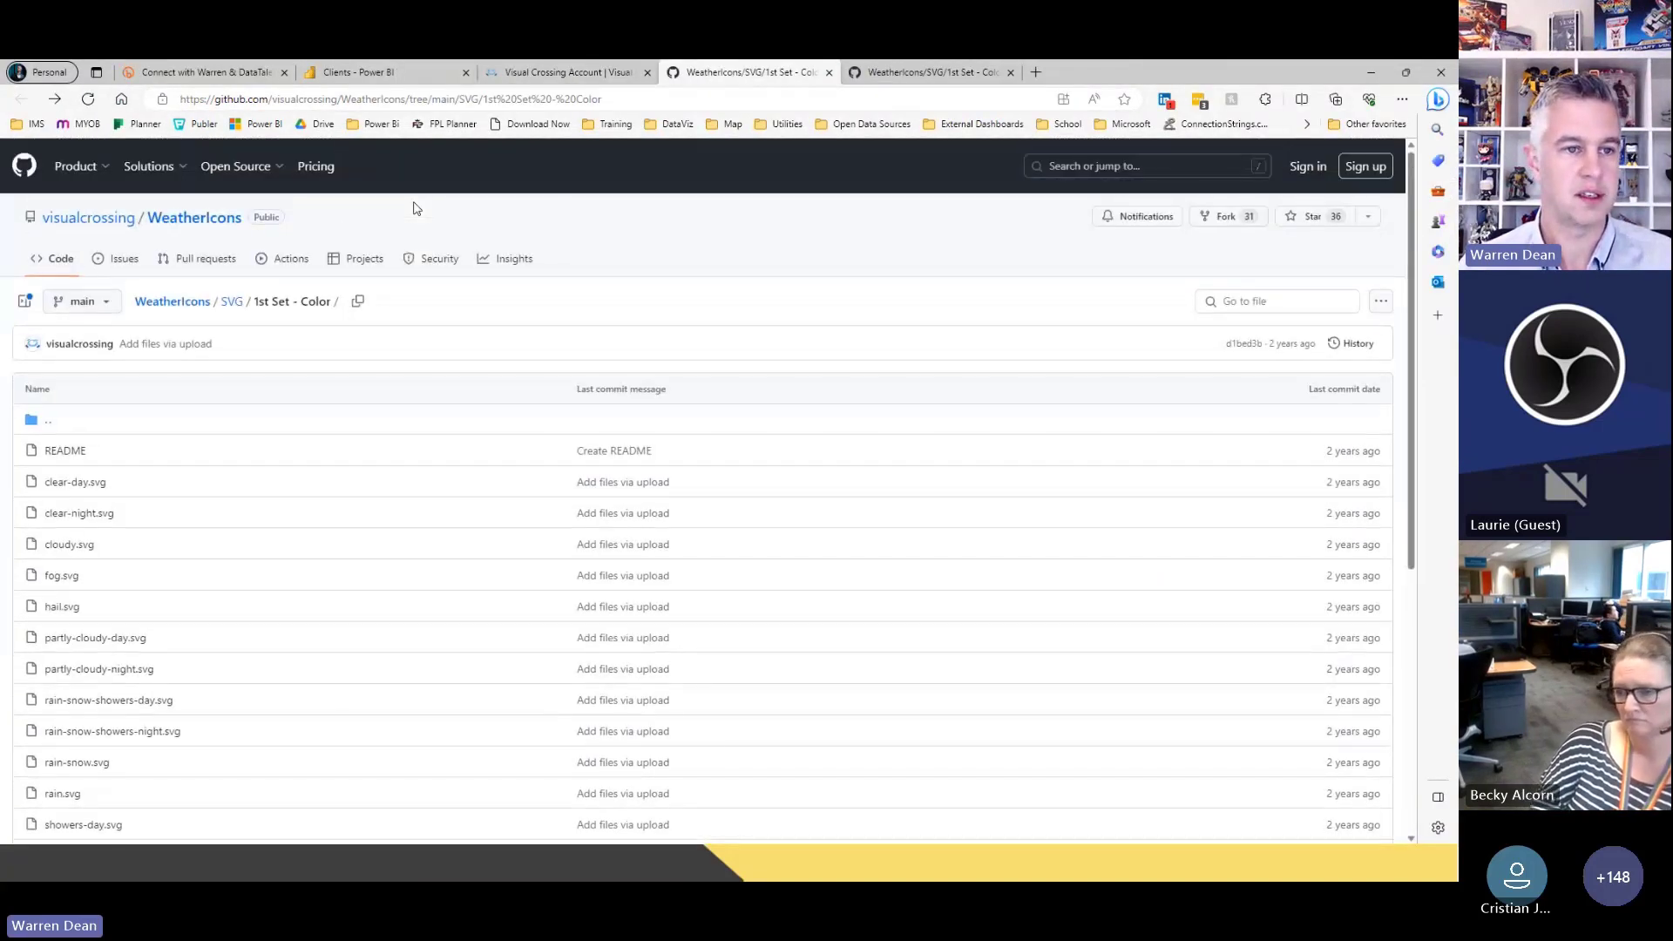
mouse_move(110, 213)
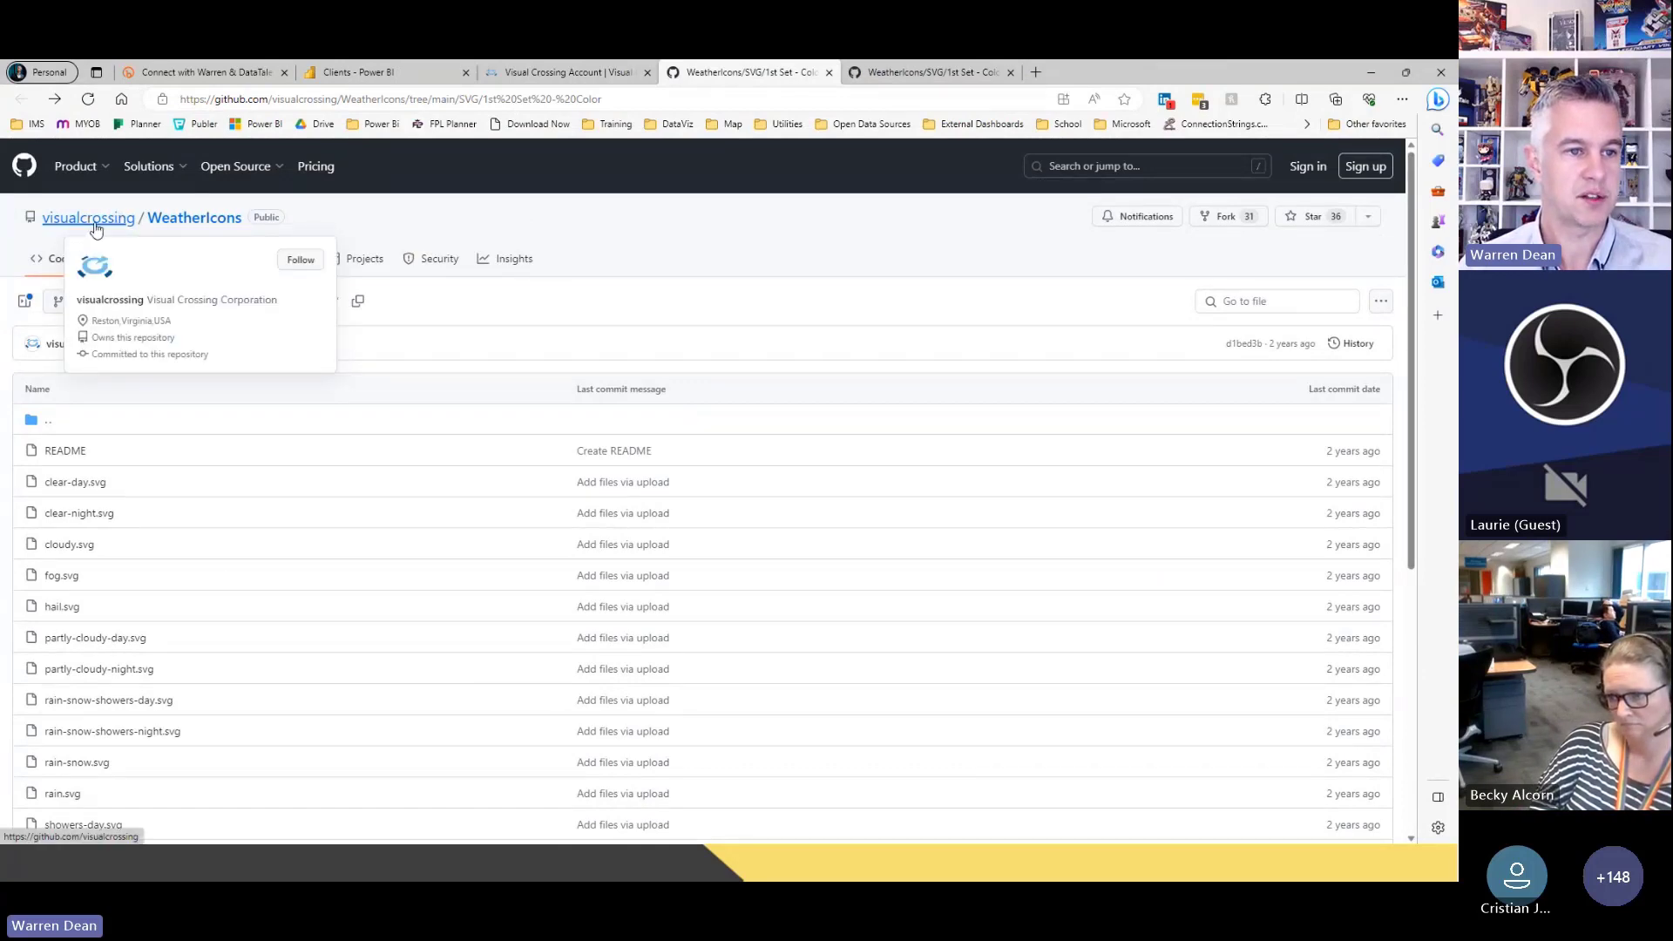
scroll(299, 312, down, 1)
scroll(92, 436, down, 1)
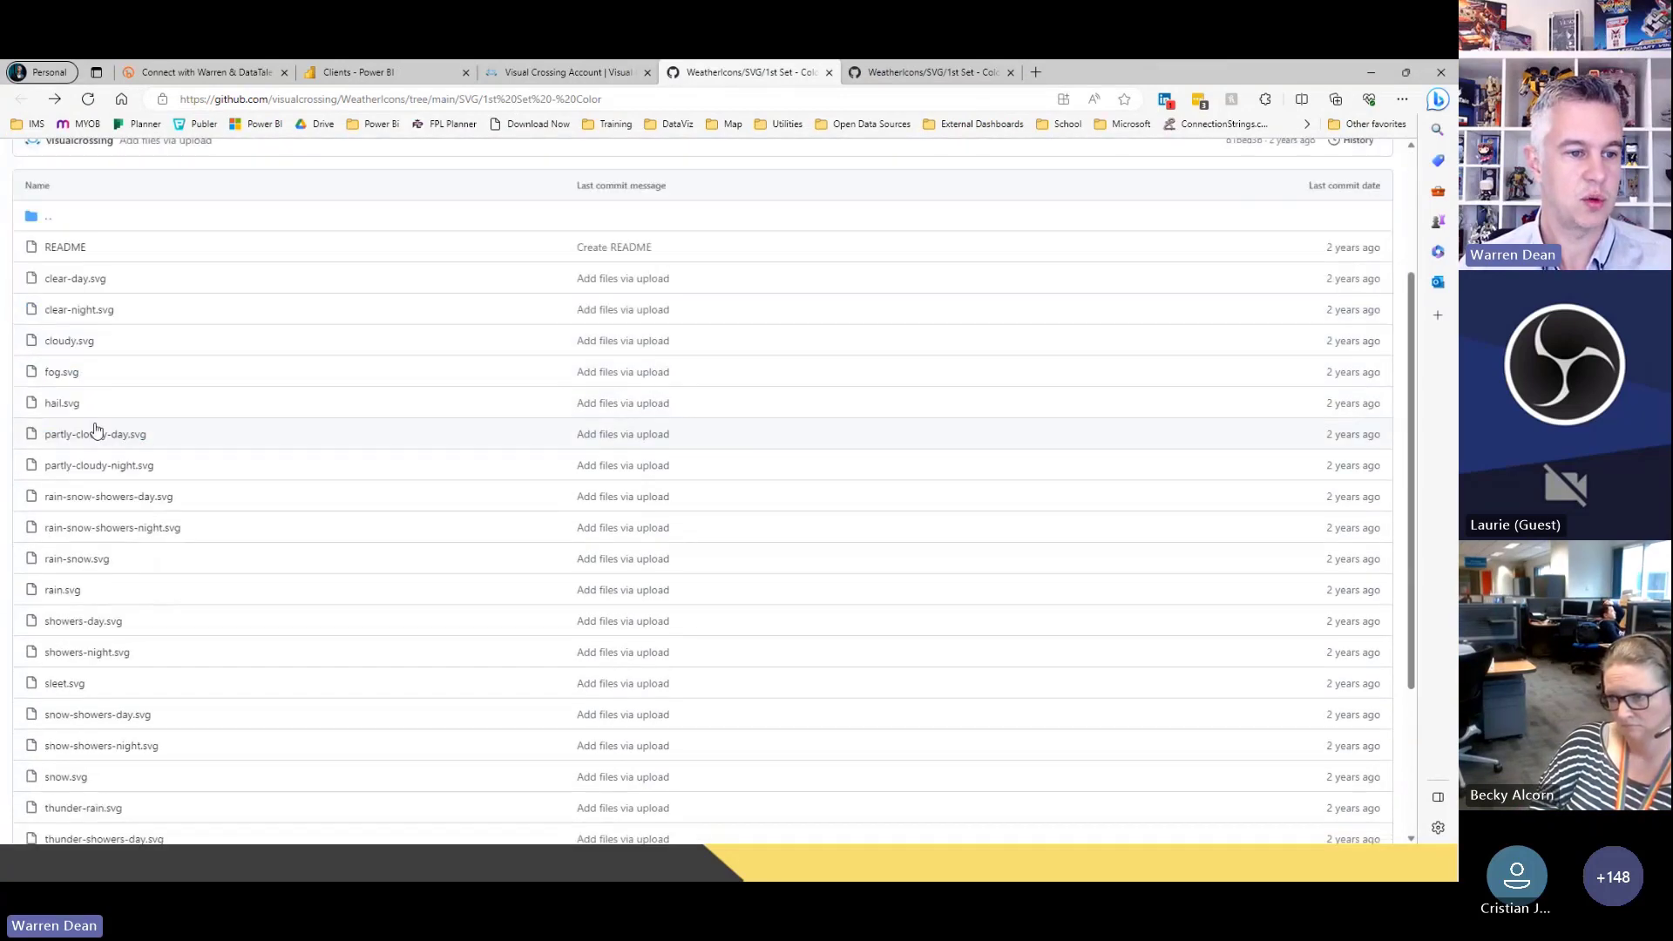
scroll(92, 435, down, 2)
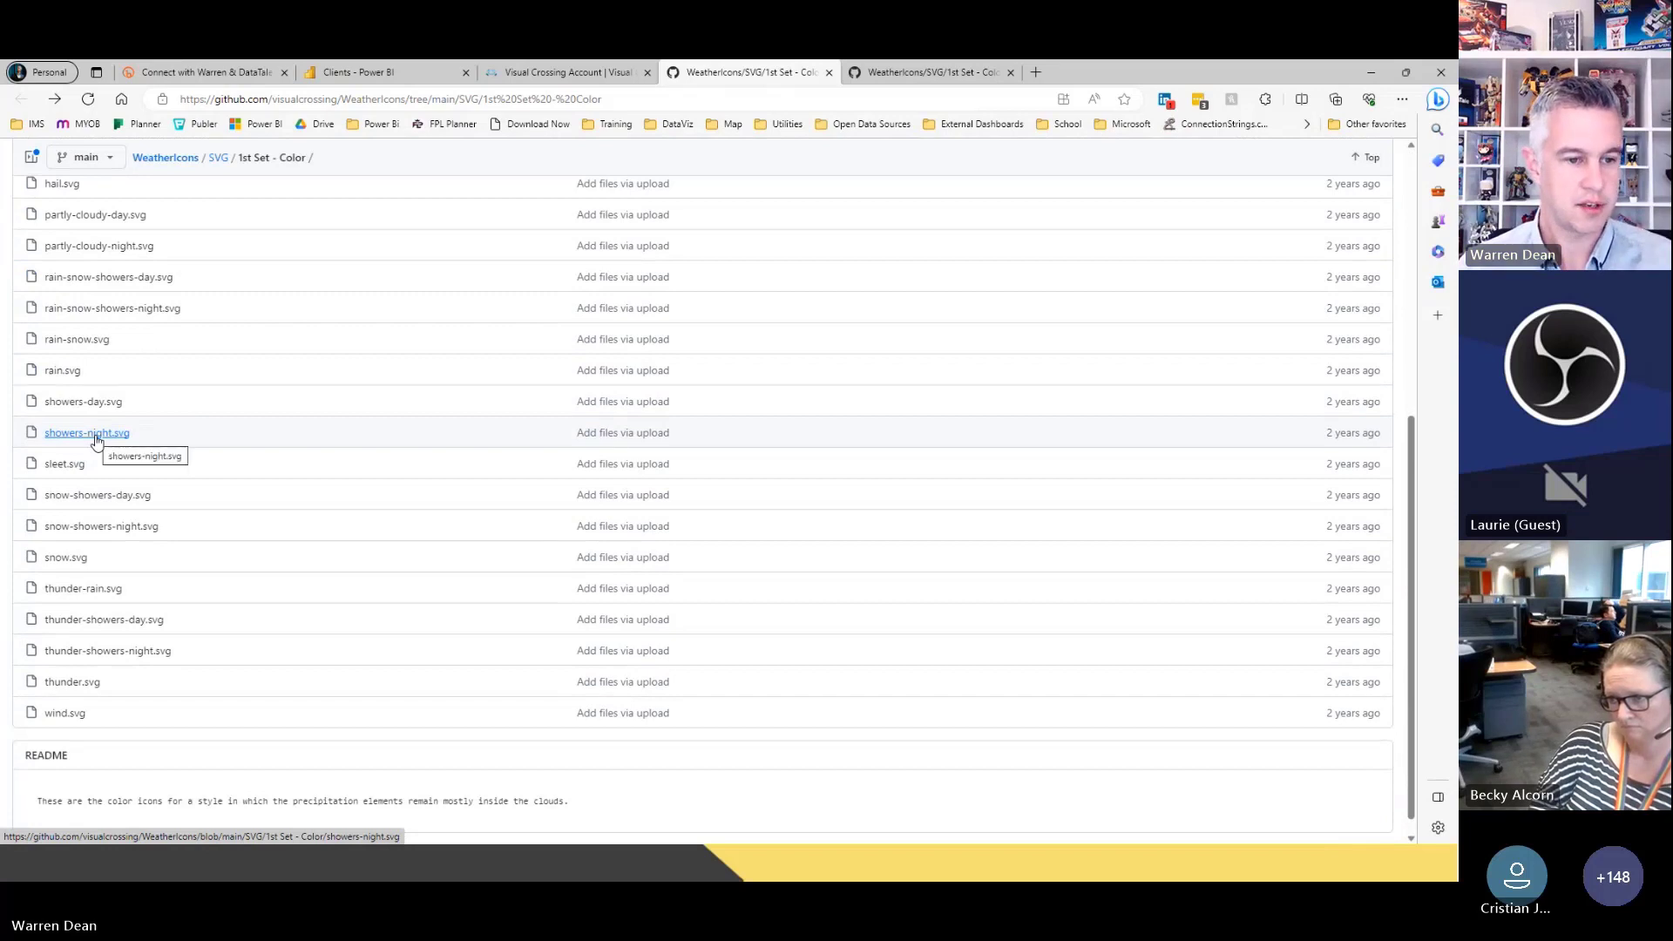
scroll(182, 375, up, 3)
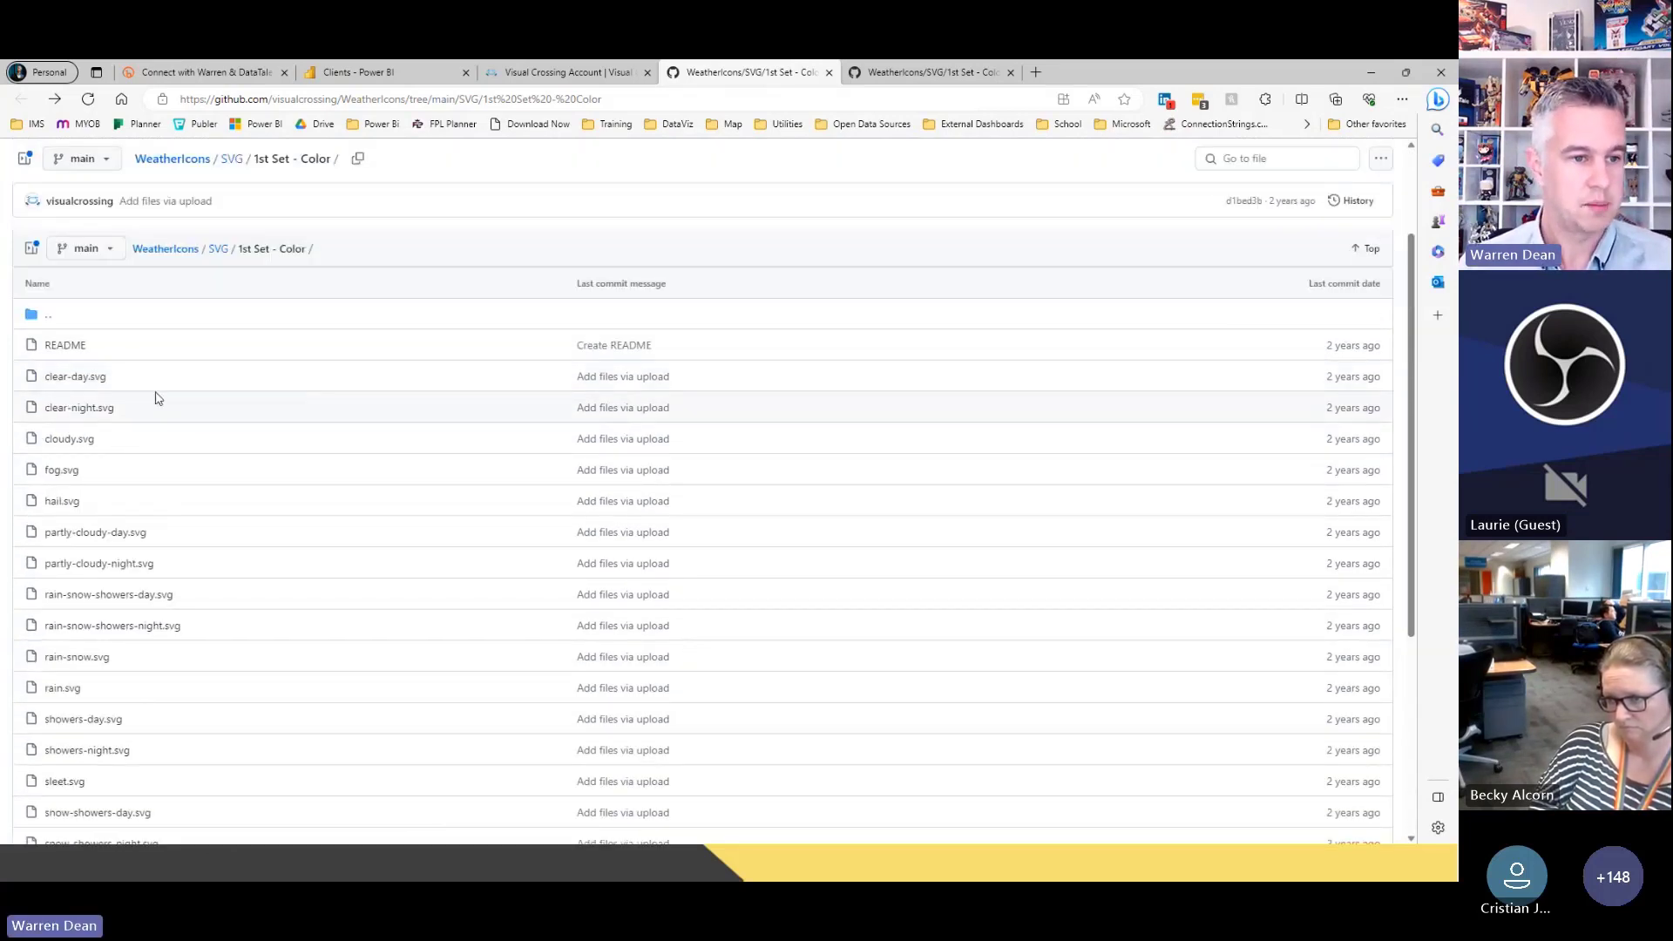
Open clear-day.svg in the repository and examine how its web address ends with the icon's file name
click(77, 376)
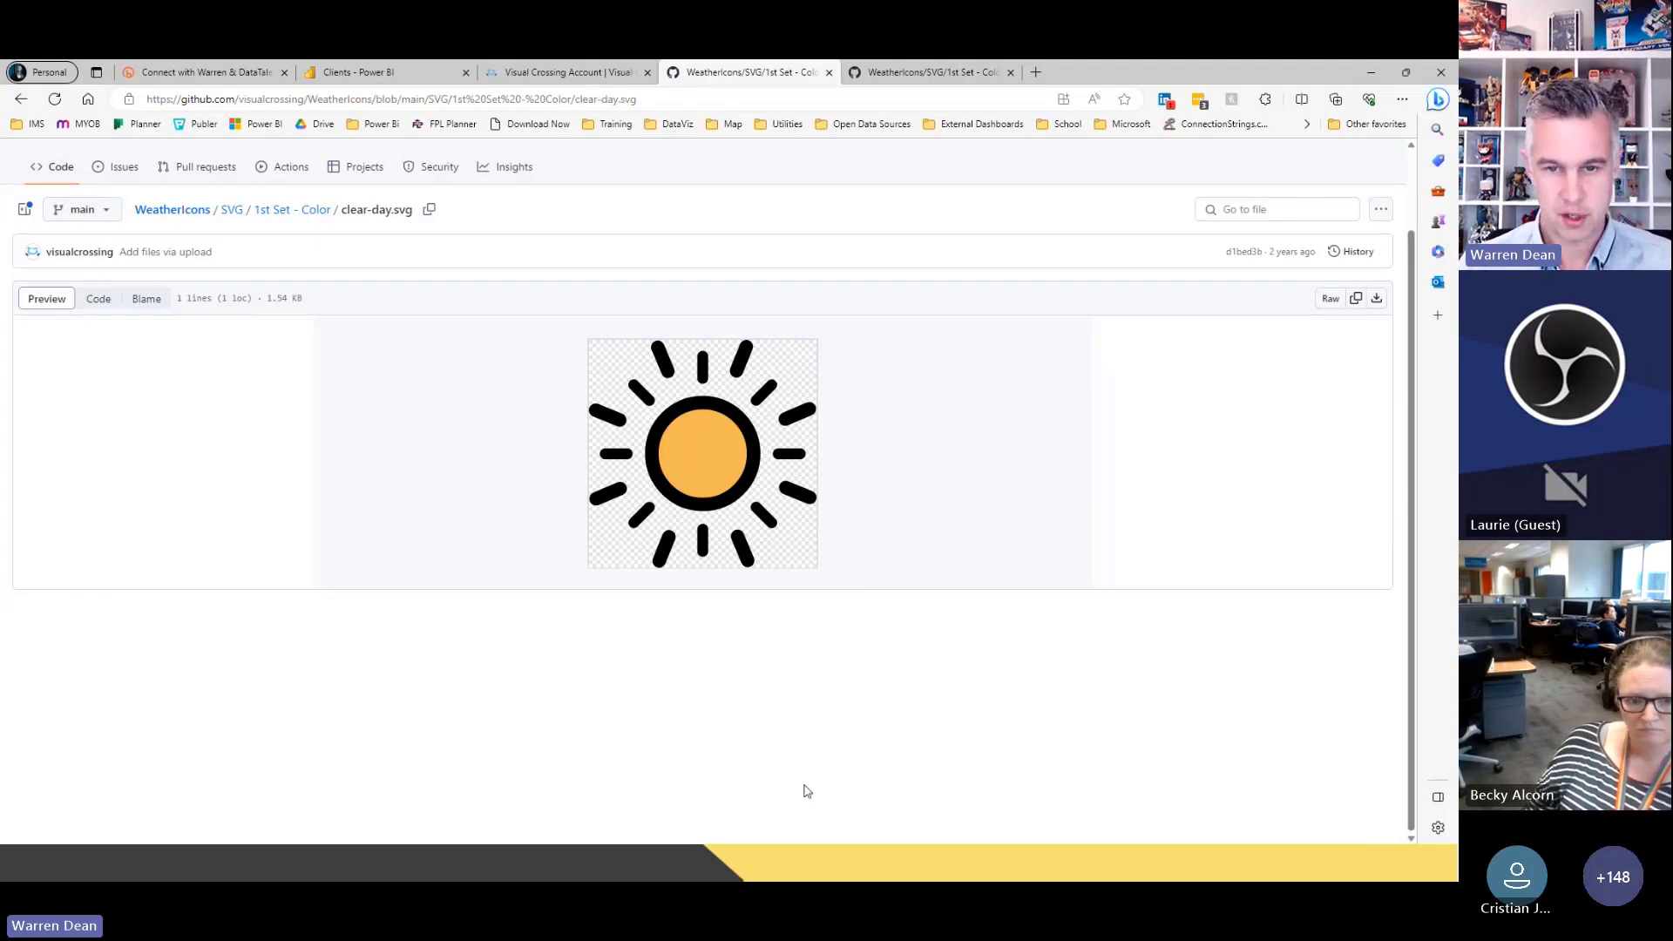
click(659, 100)
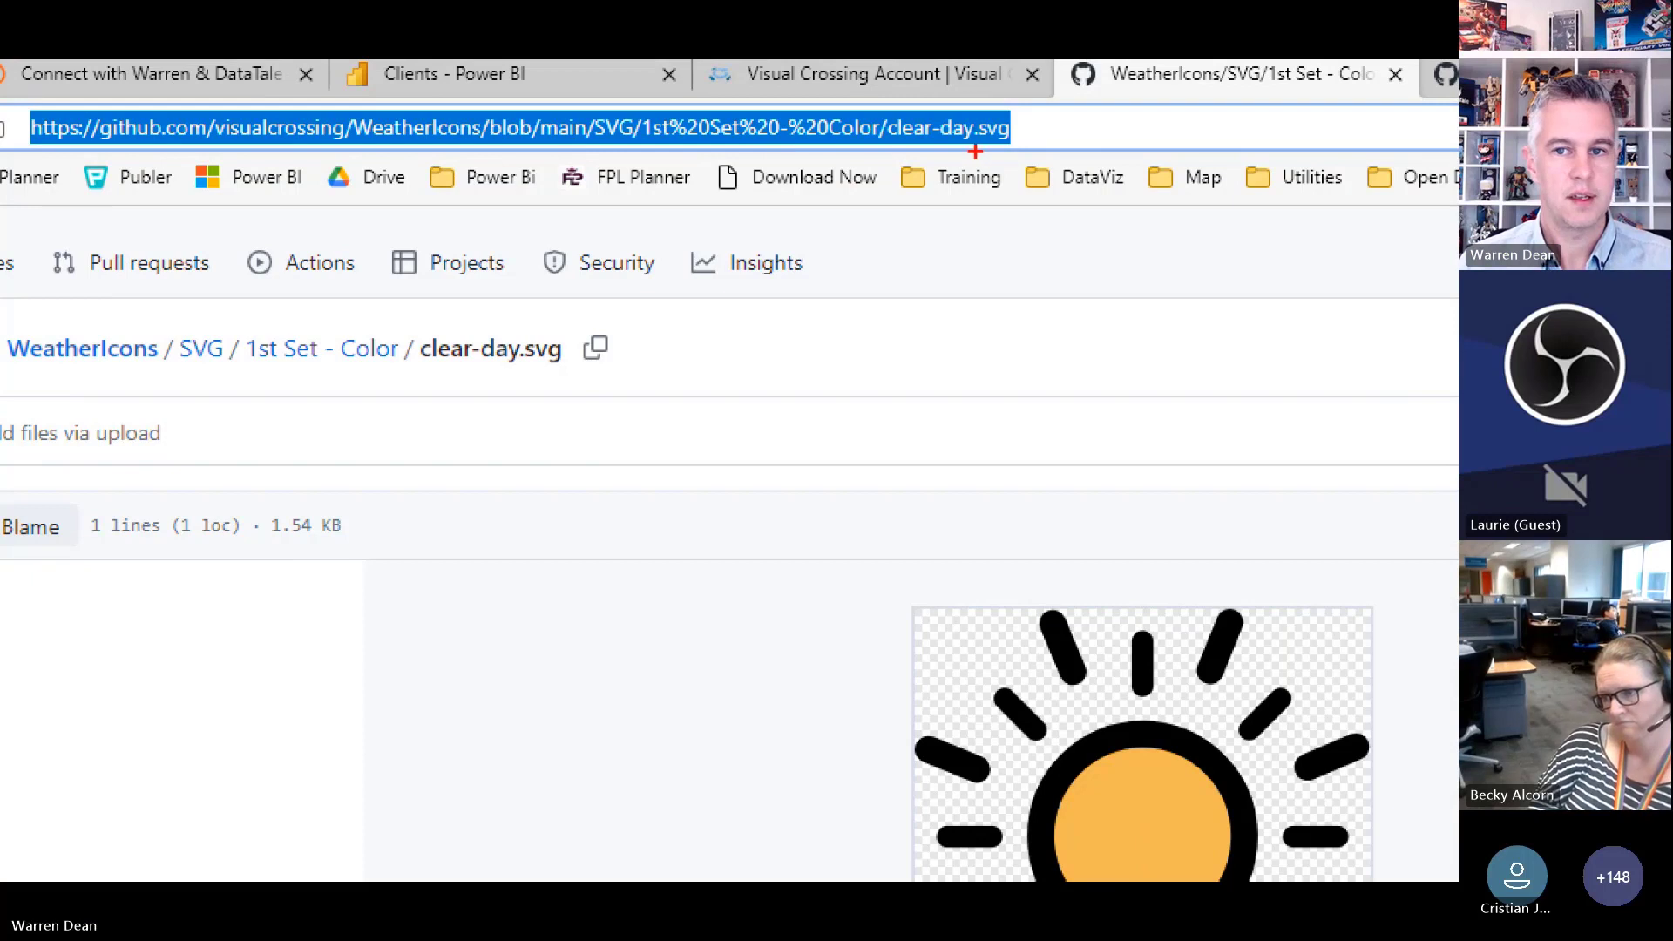
mouse_move(885, 129)
mouse_down()
mouse_move(925, 150)
mouse_move(1023, 150)
mouse_move(988, 97)
mouse_move(875, 97)
mouse_move(1008, 131)
mouse_up()
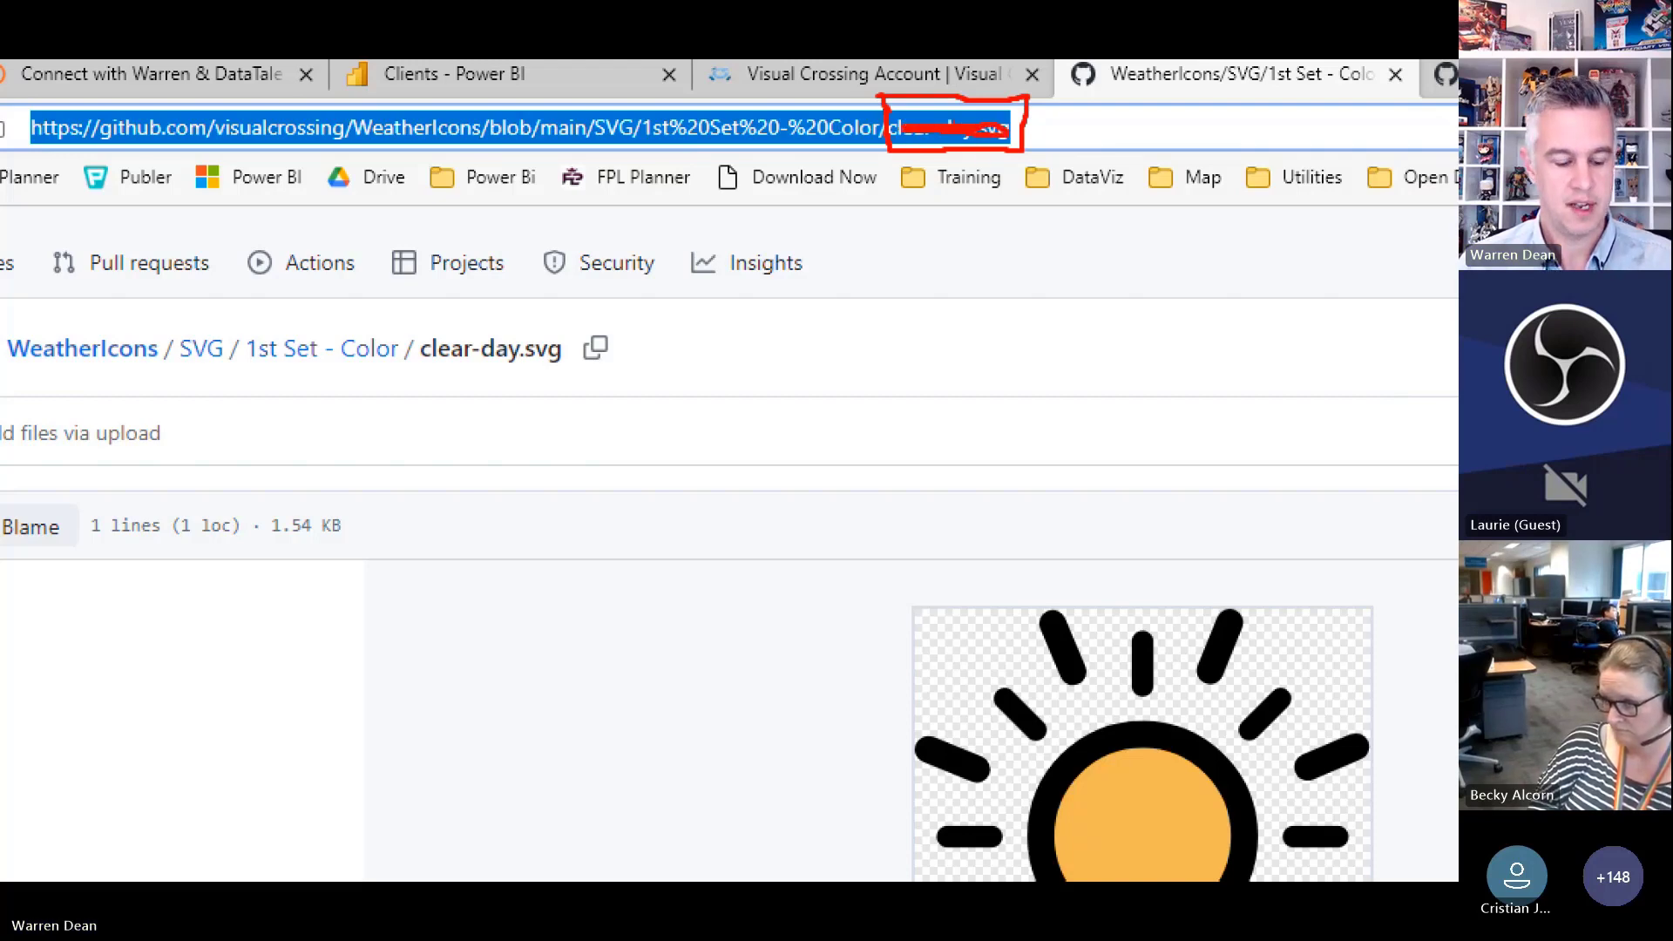
key(Escape)
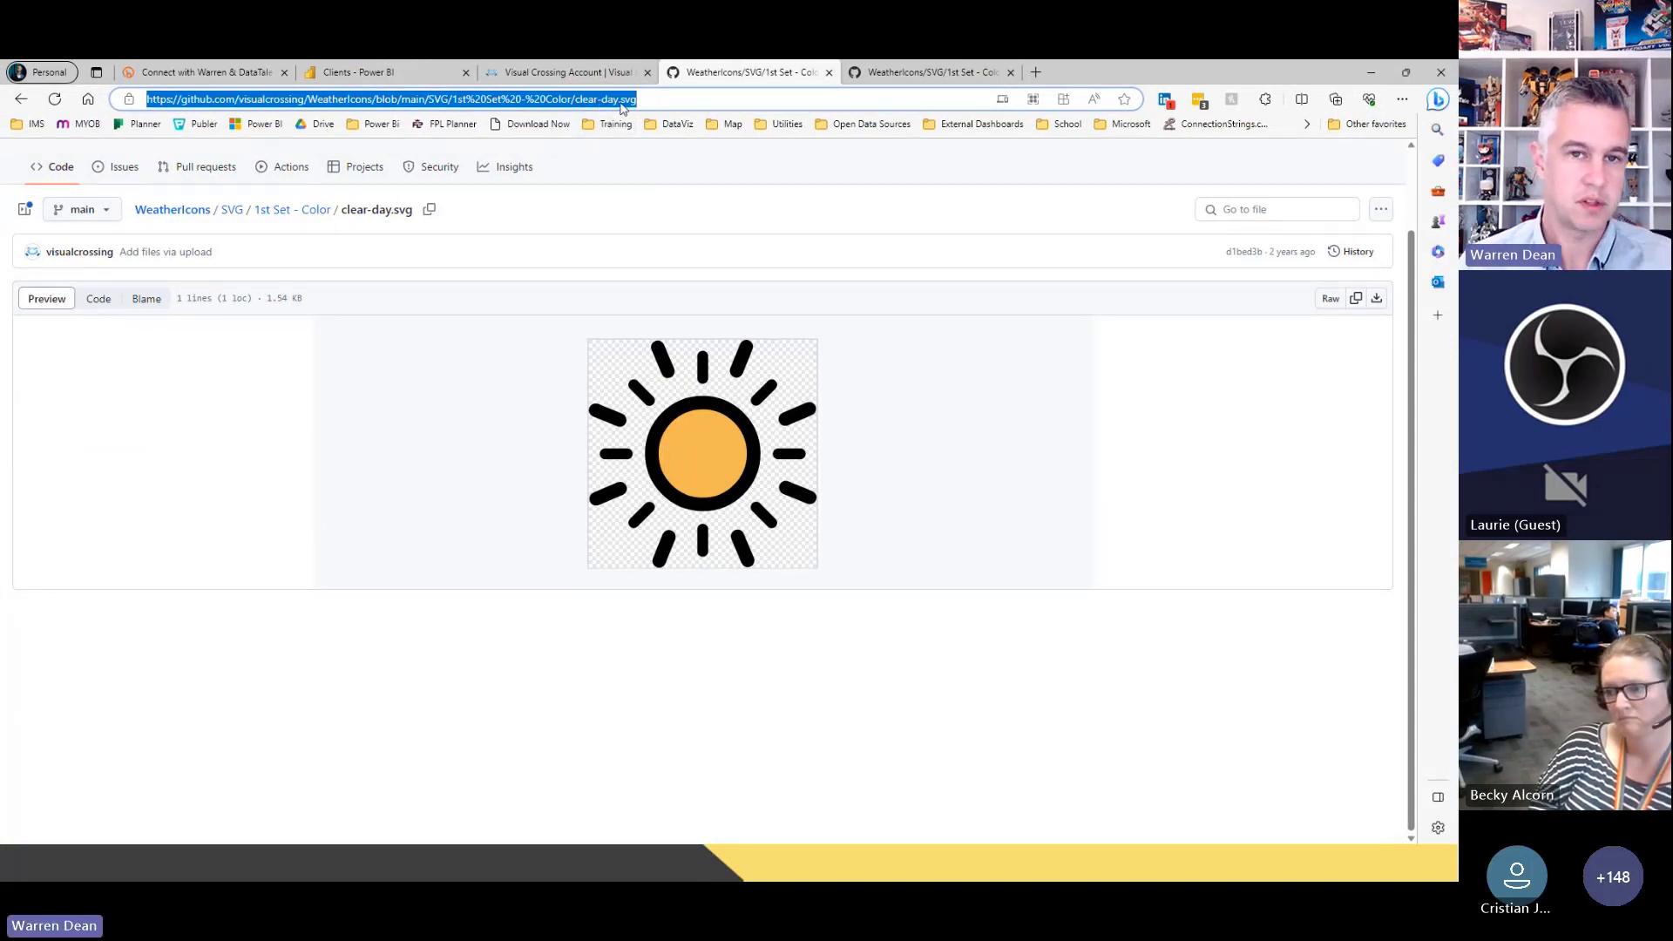
Return to Power BI Desktop and add a new calculated column to the tbl_weather table
click(1371, 73)
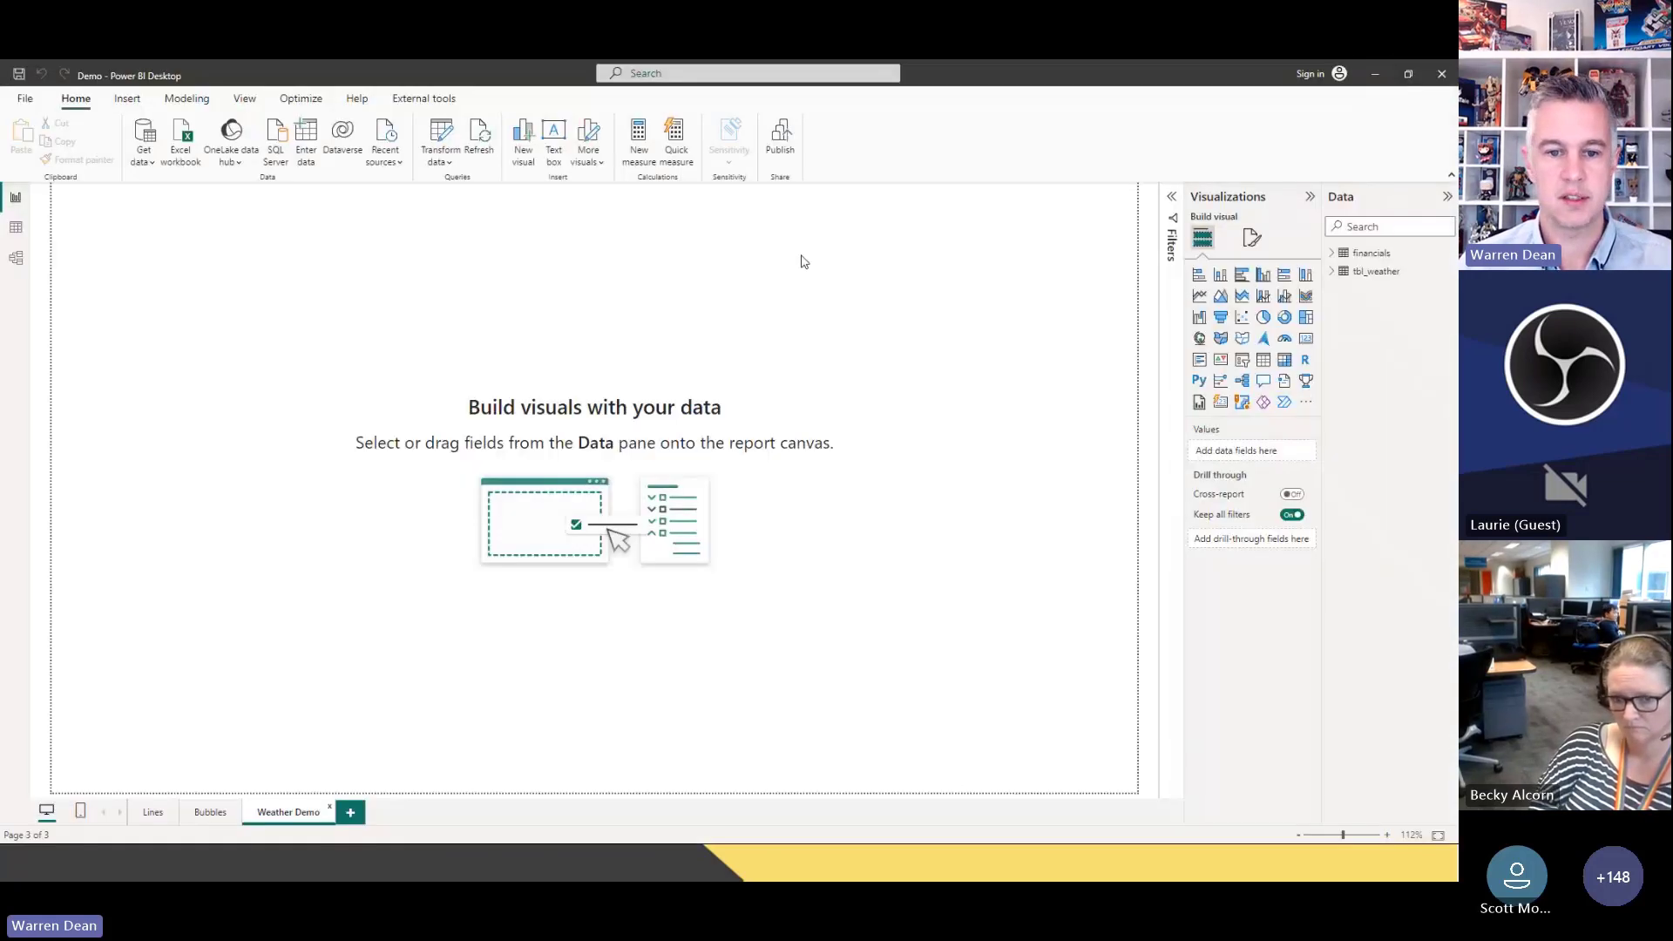
click(1371, 72)
click(1343, 272)
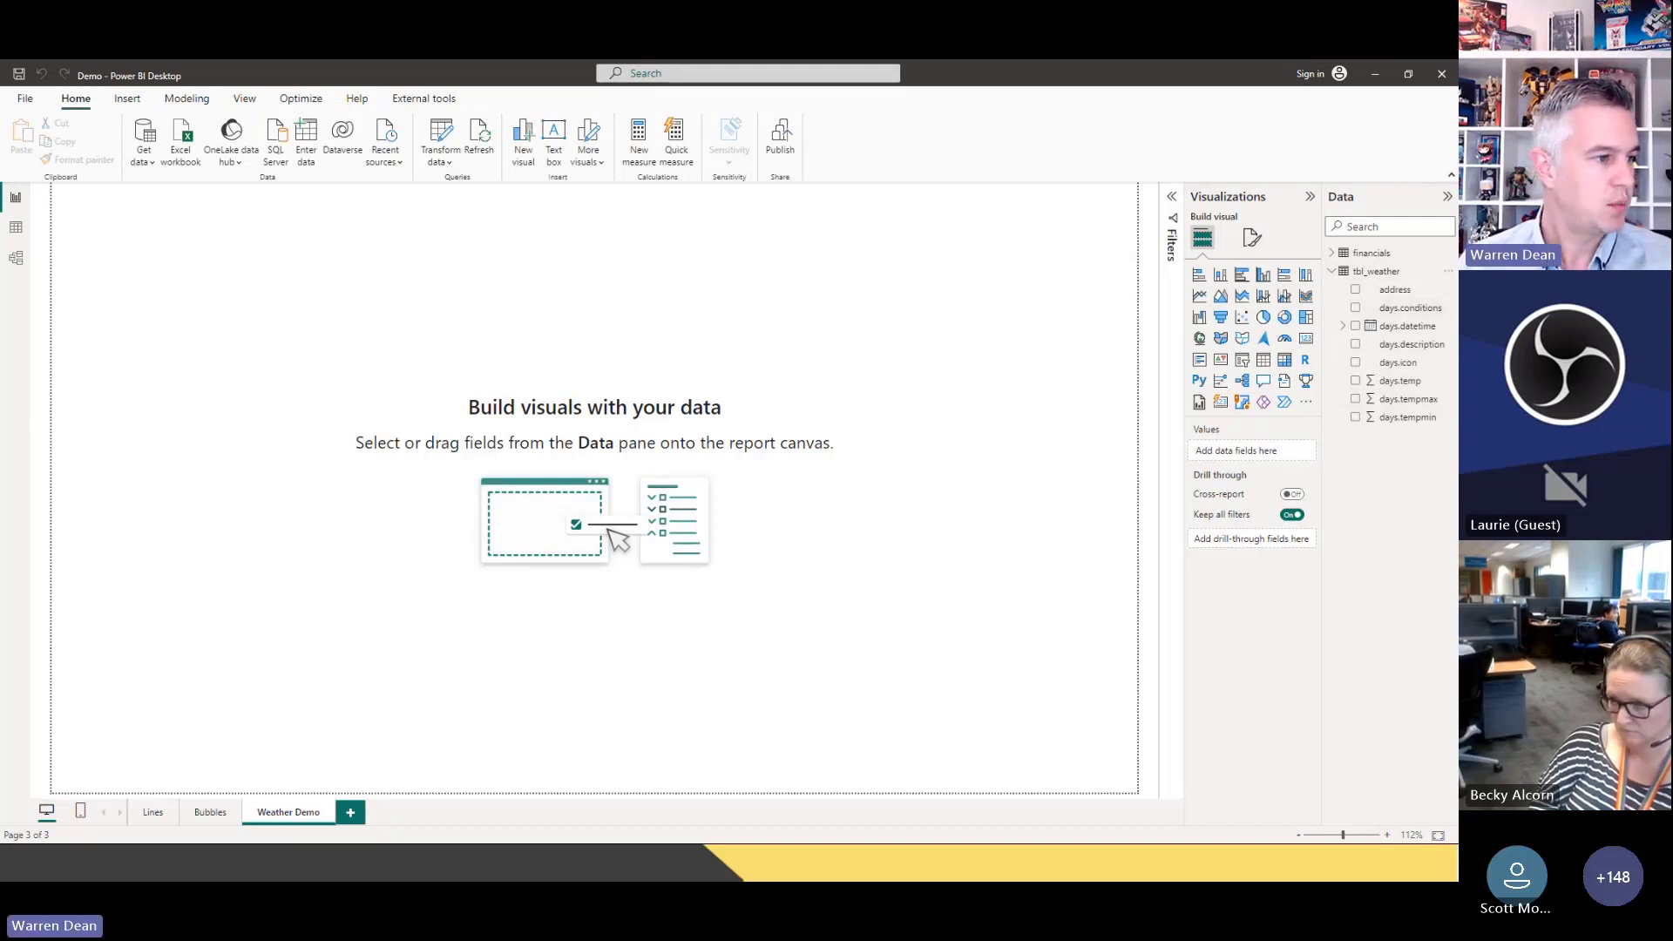
right_click(1404, 363)
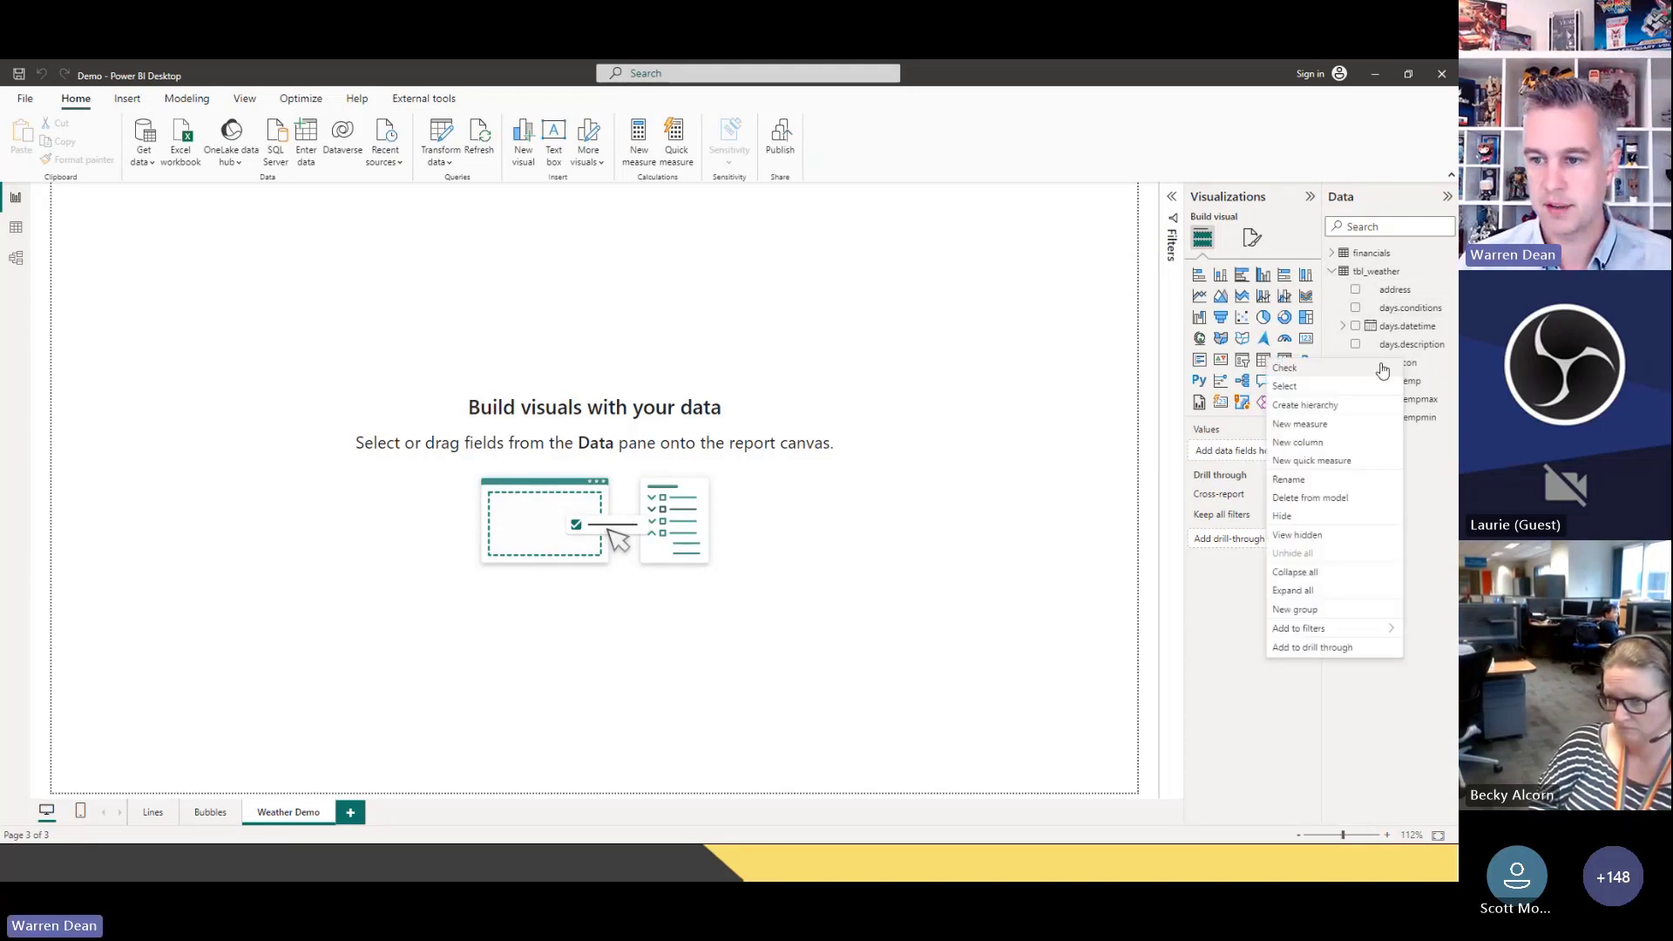
click(1334, 442)
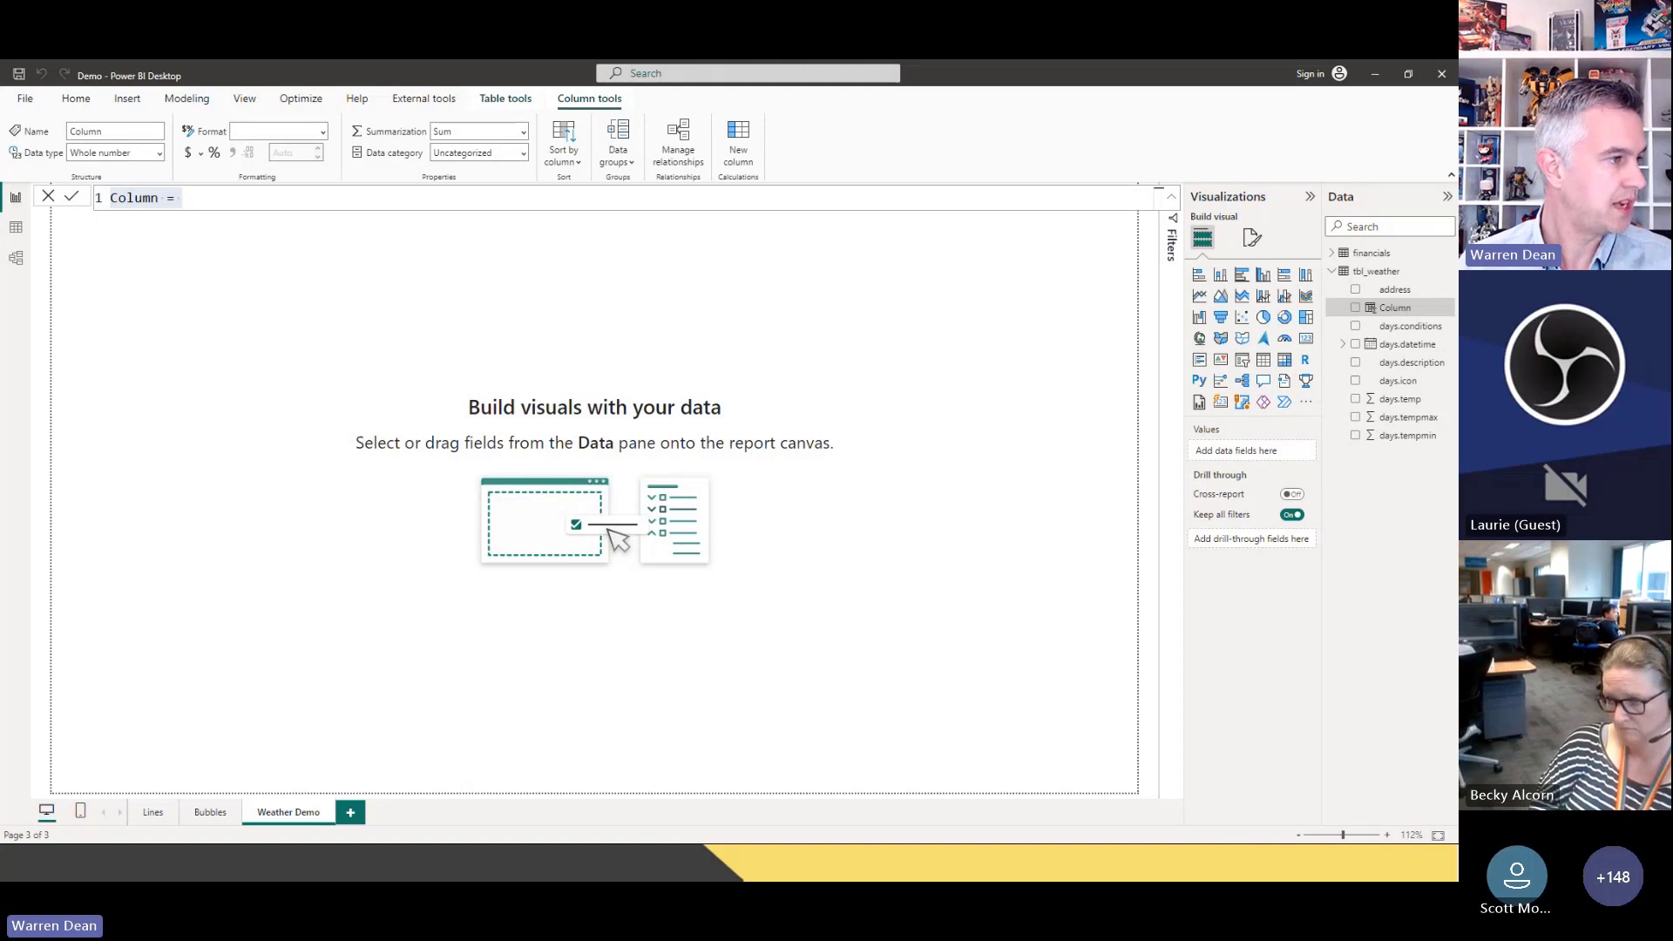
click(200, 201)
key(ctrl+a)
text(4.  Image_icon = "https://raw.githubusercontent.com/visualcrossing/WeatherIcons/2de560da89d87de44e3ca2a6593a12c19c8346d3/SVG/1st%20Set%20-%20Color/"& tbl_weather[days.icon] &".svg")
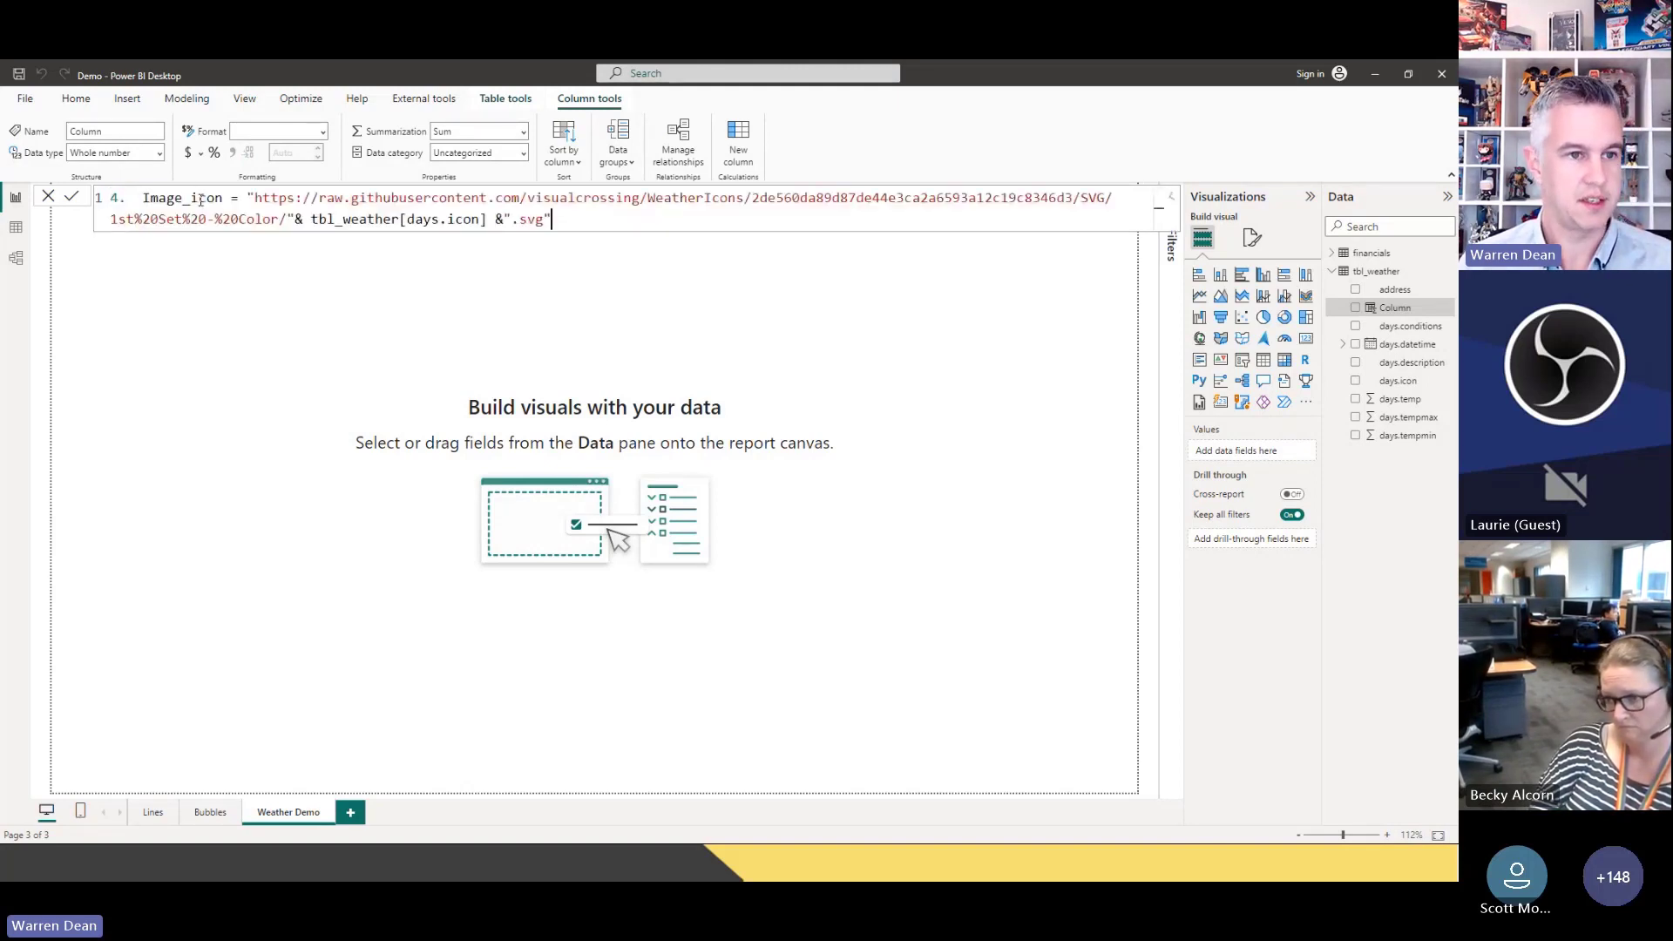
drag(142, 198, 97, 202)
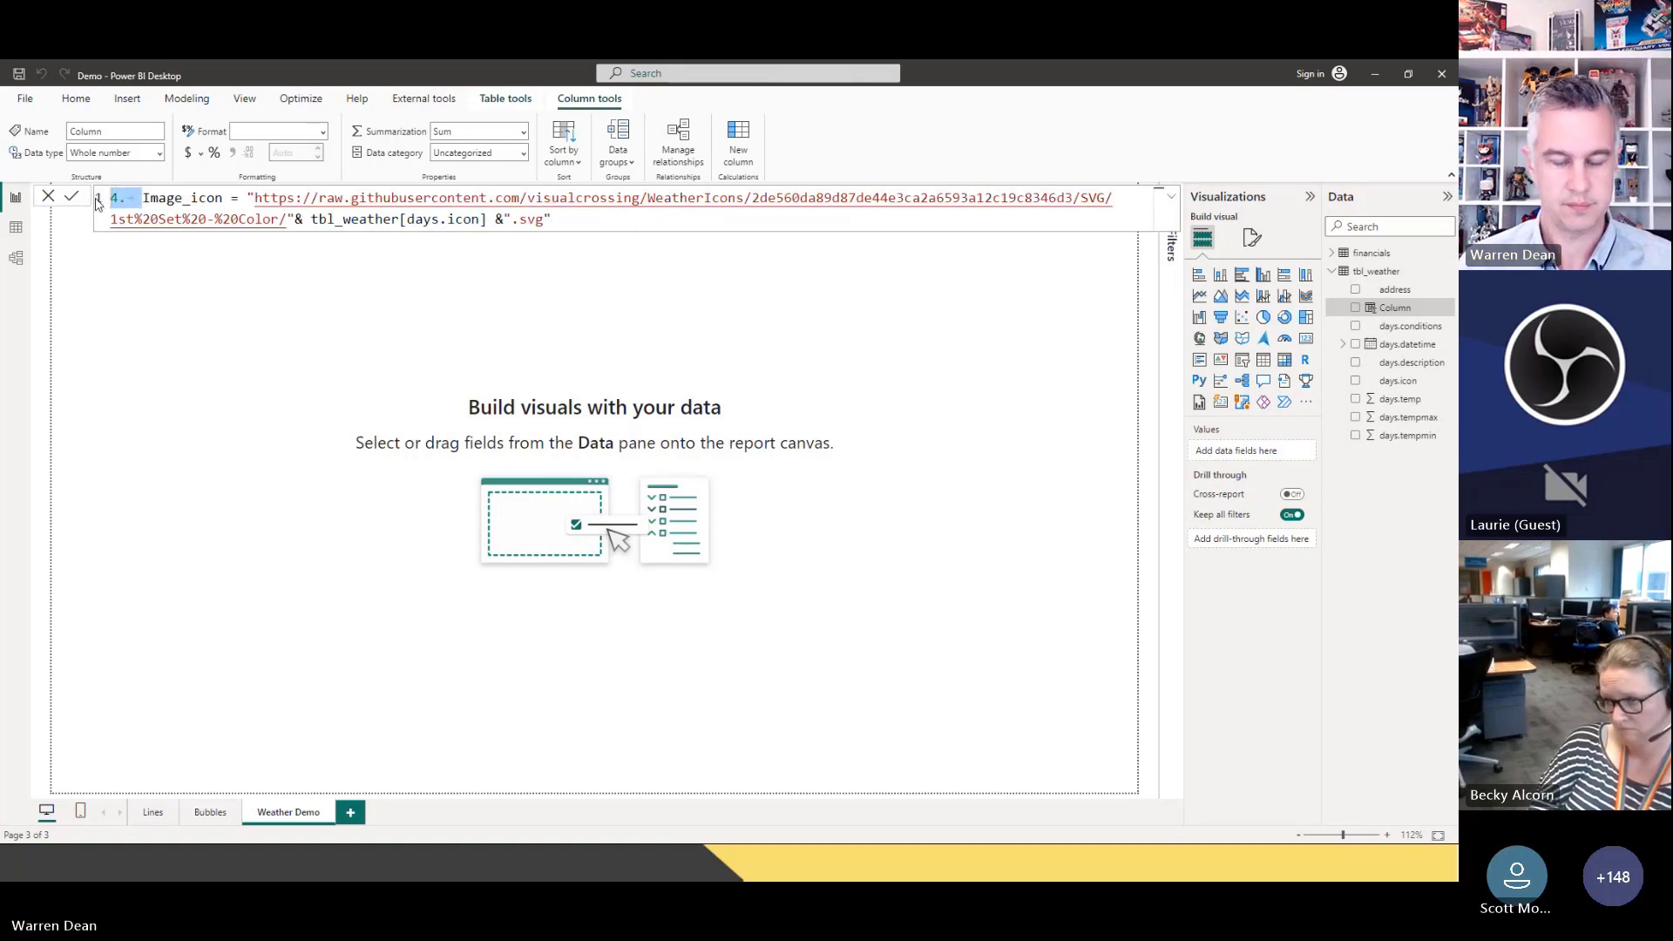
key(BackSpace)
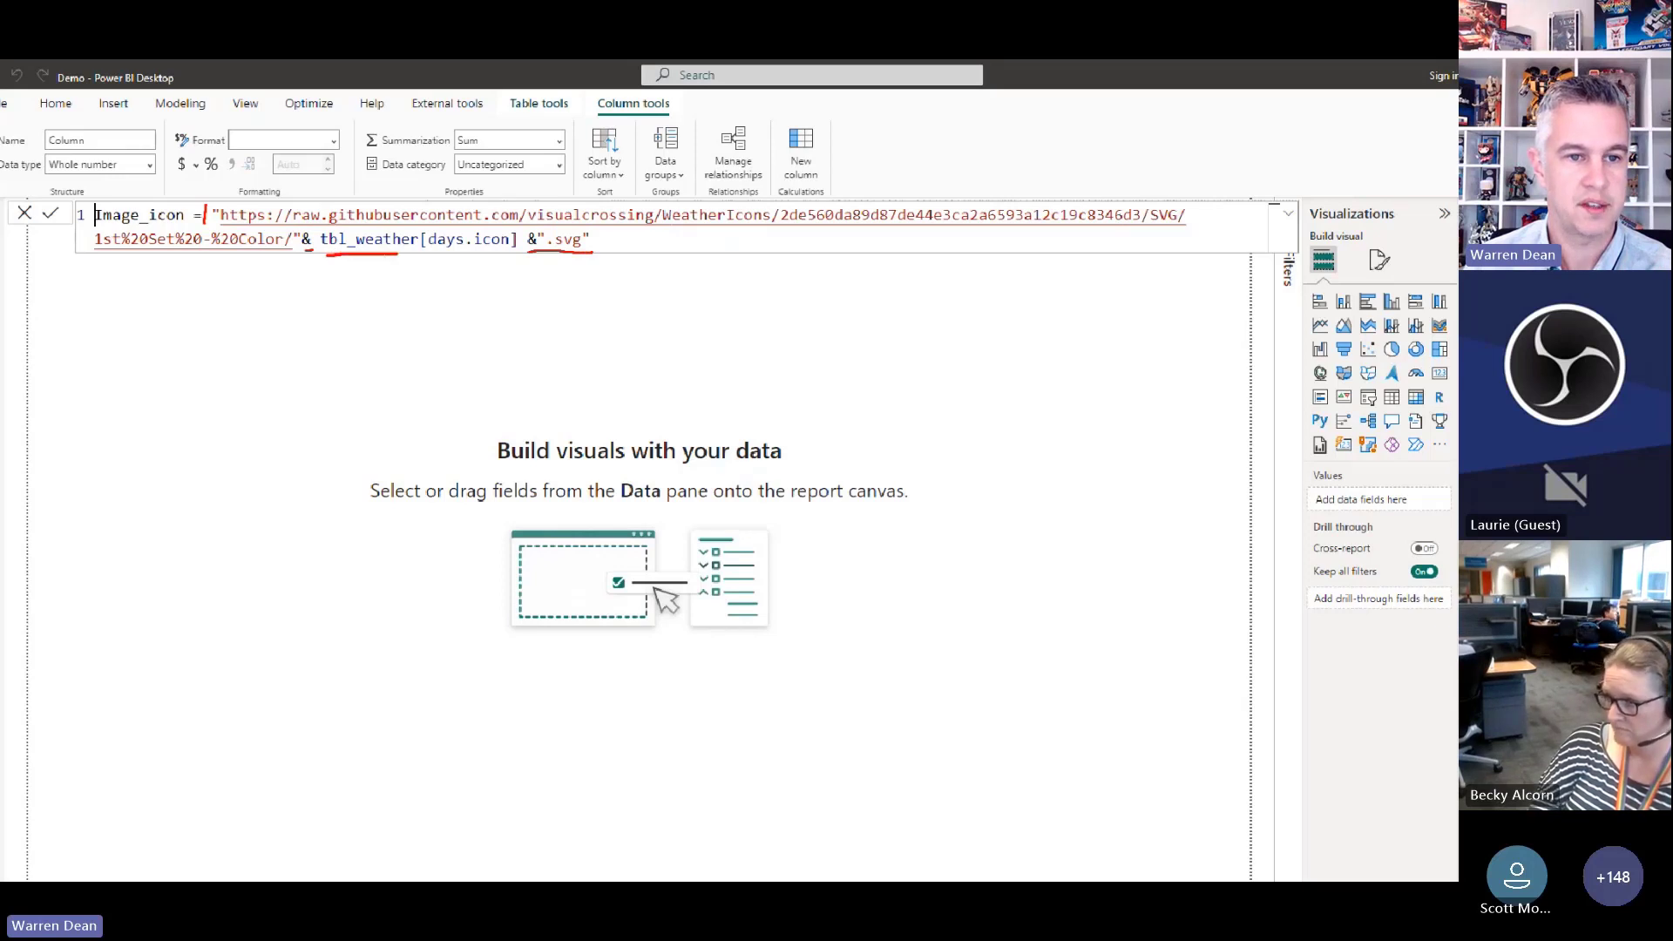
drag(458, 260, 501, 260)
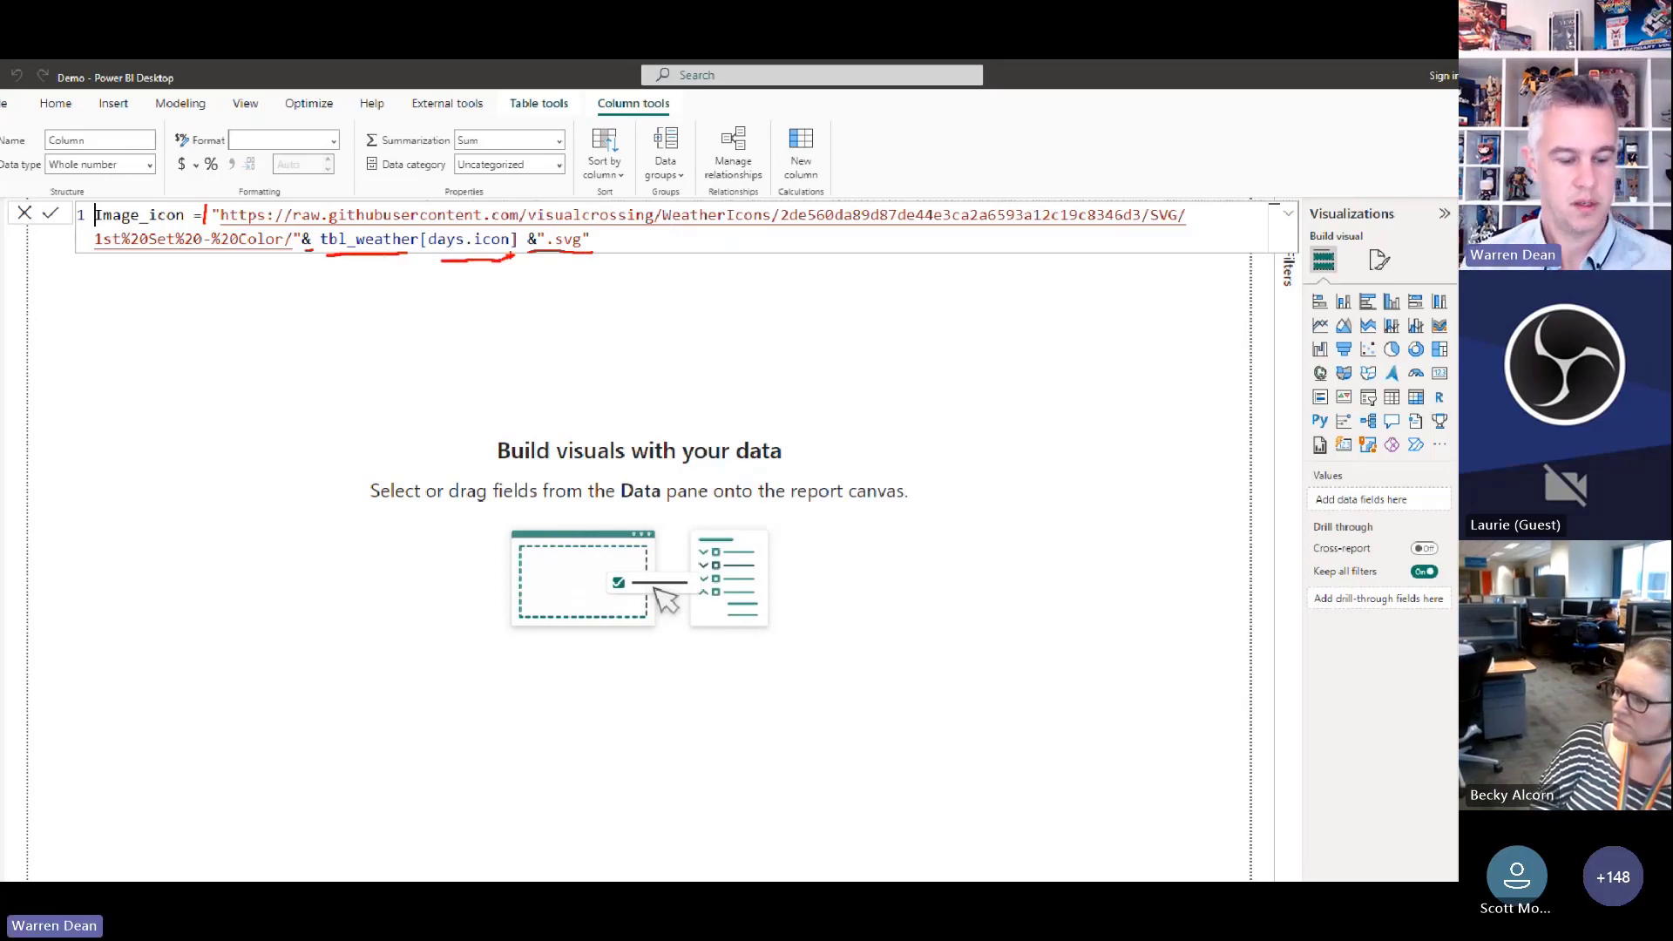
key(Escape)
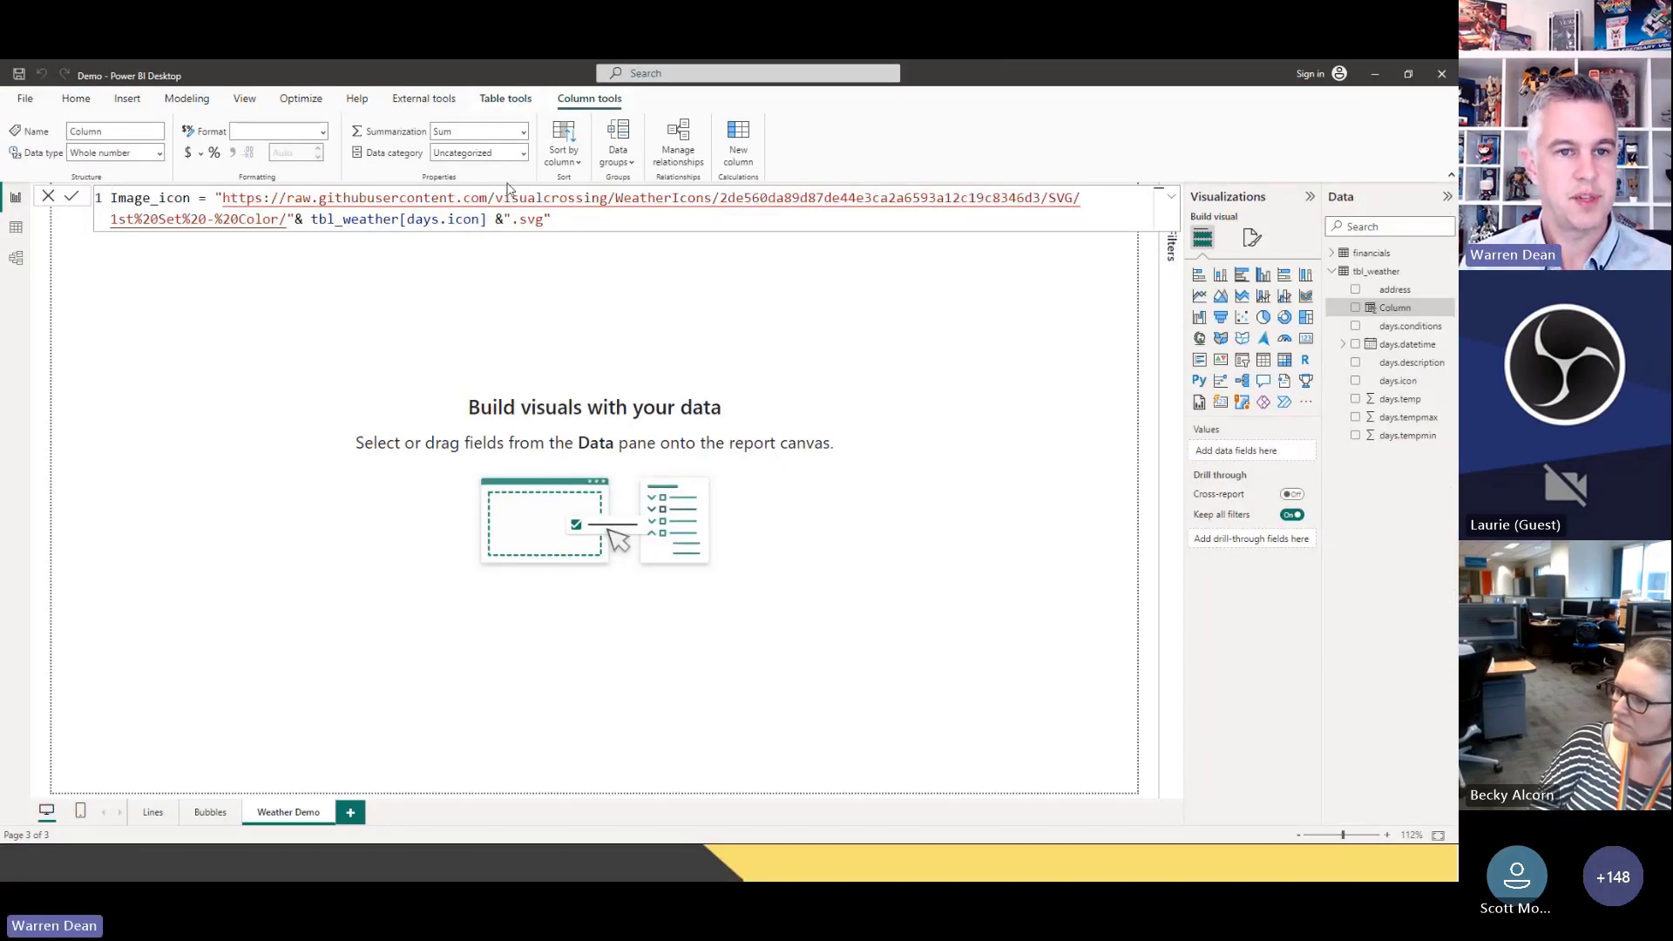
Commit the Image_icon column's formula and examine its data category options, particularly Image URL
click(526, 159)
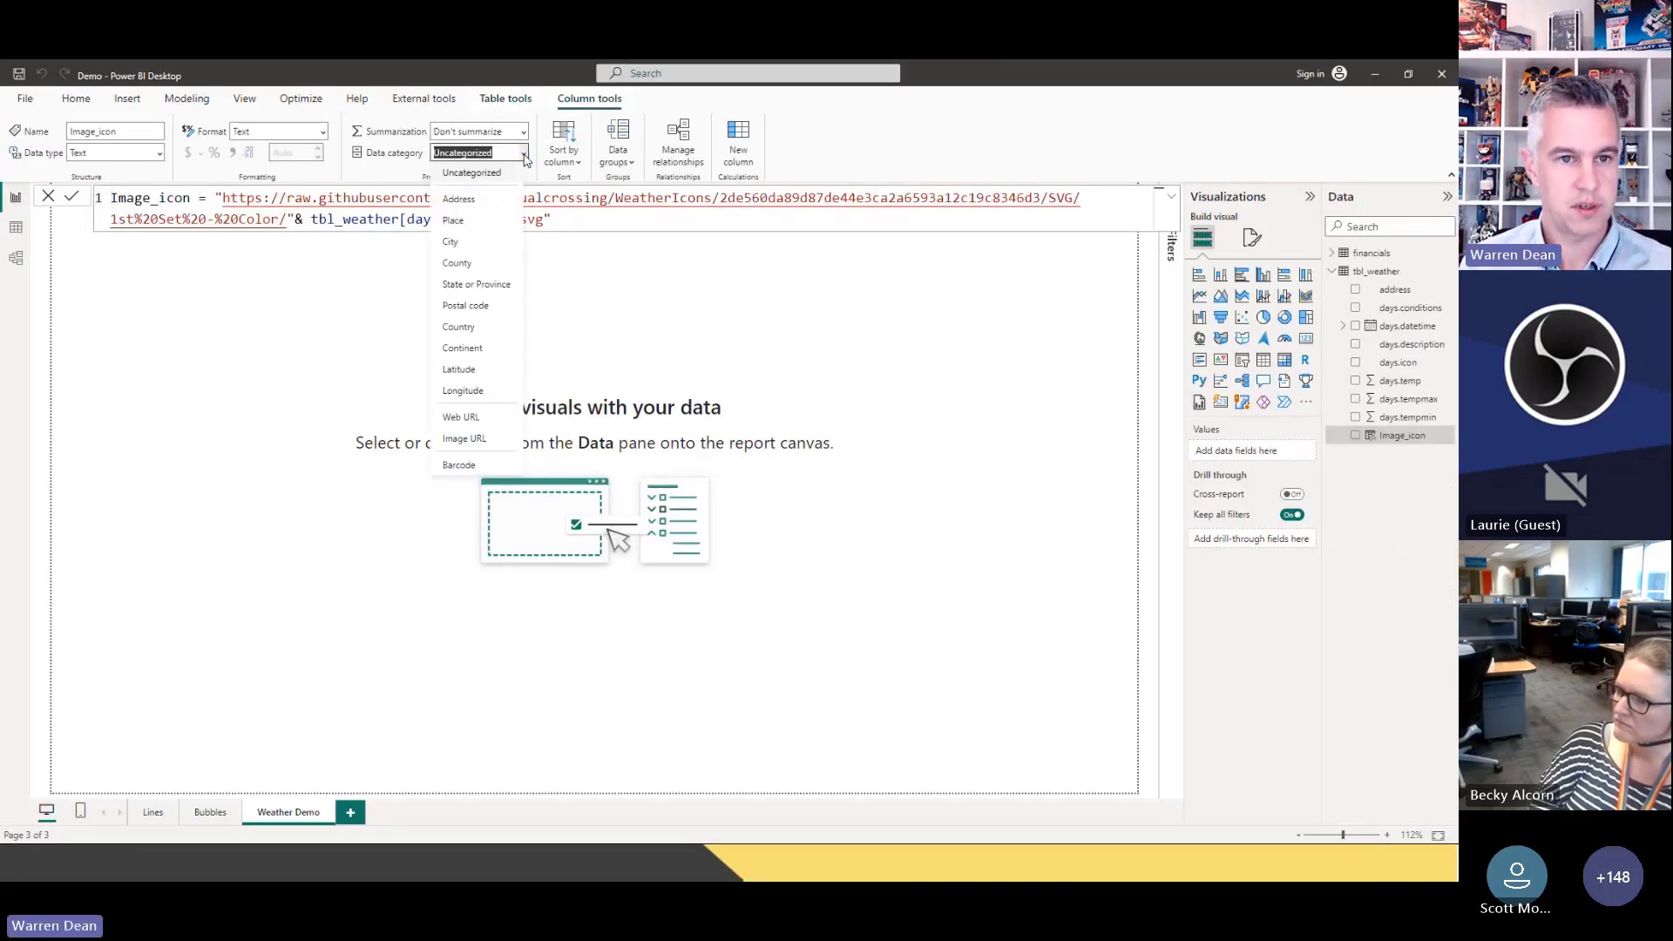
key(ctrl+1)
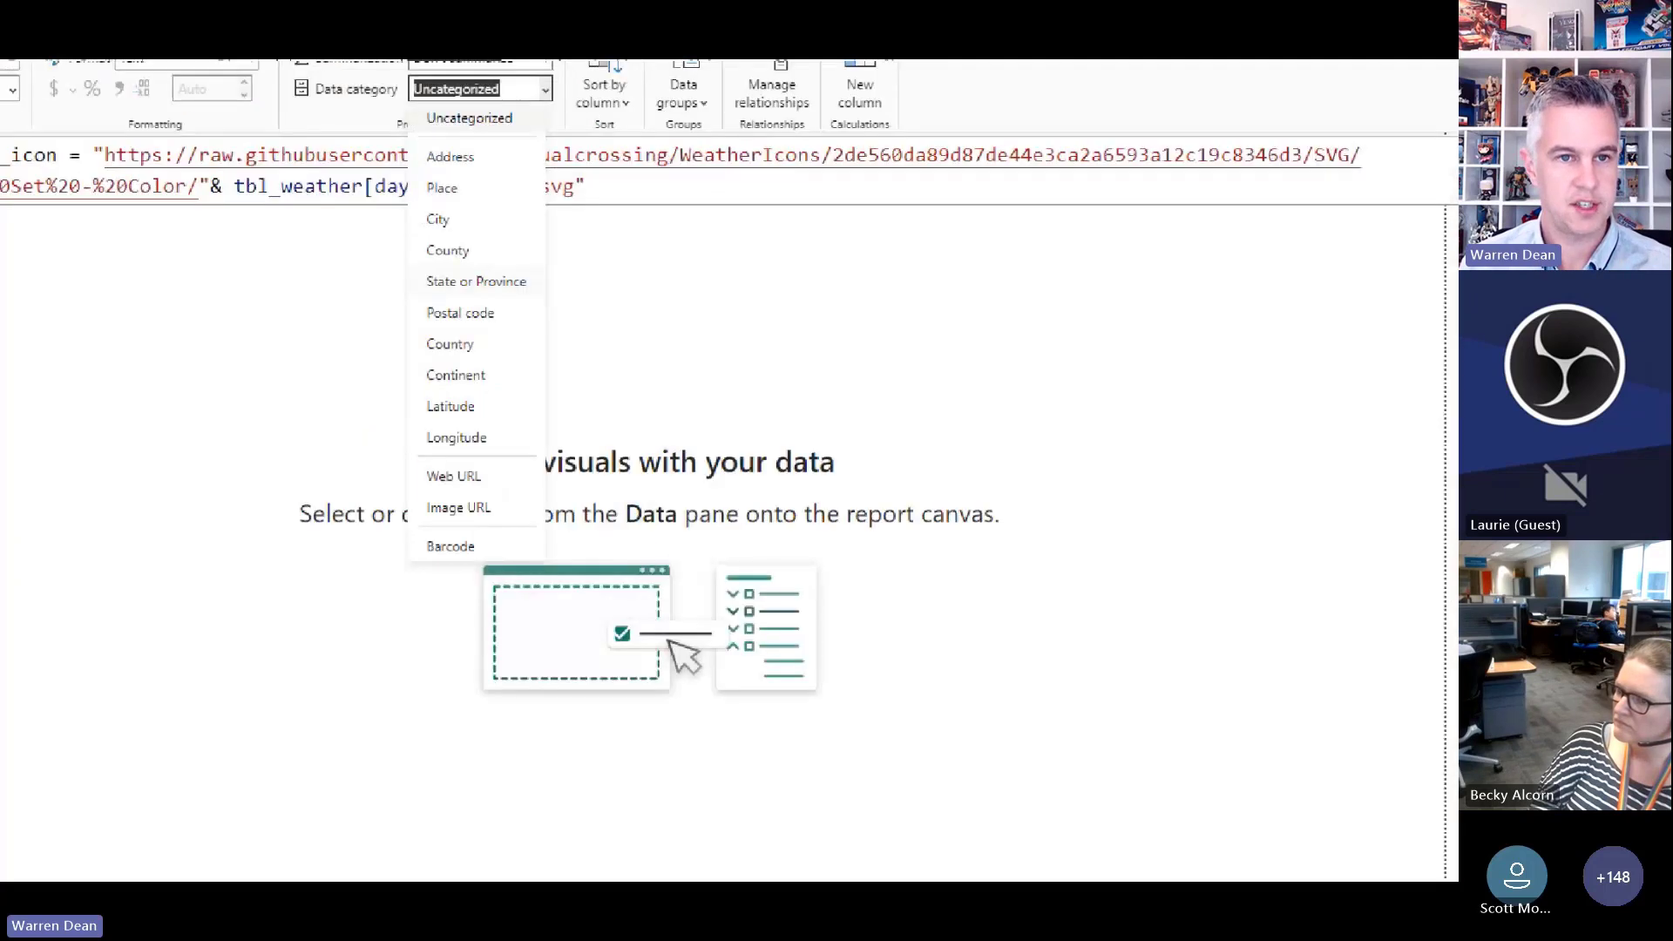
click(348, 170)
drag(301, 195, 457, 200)
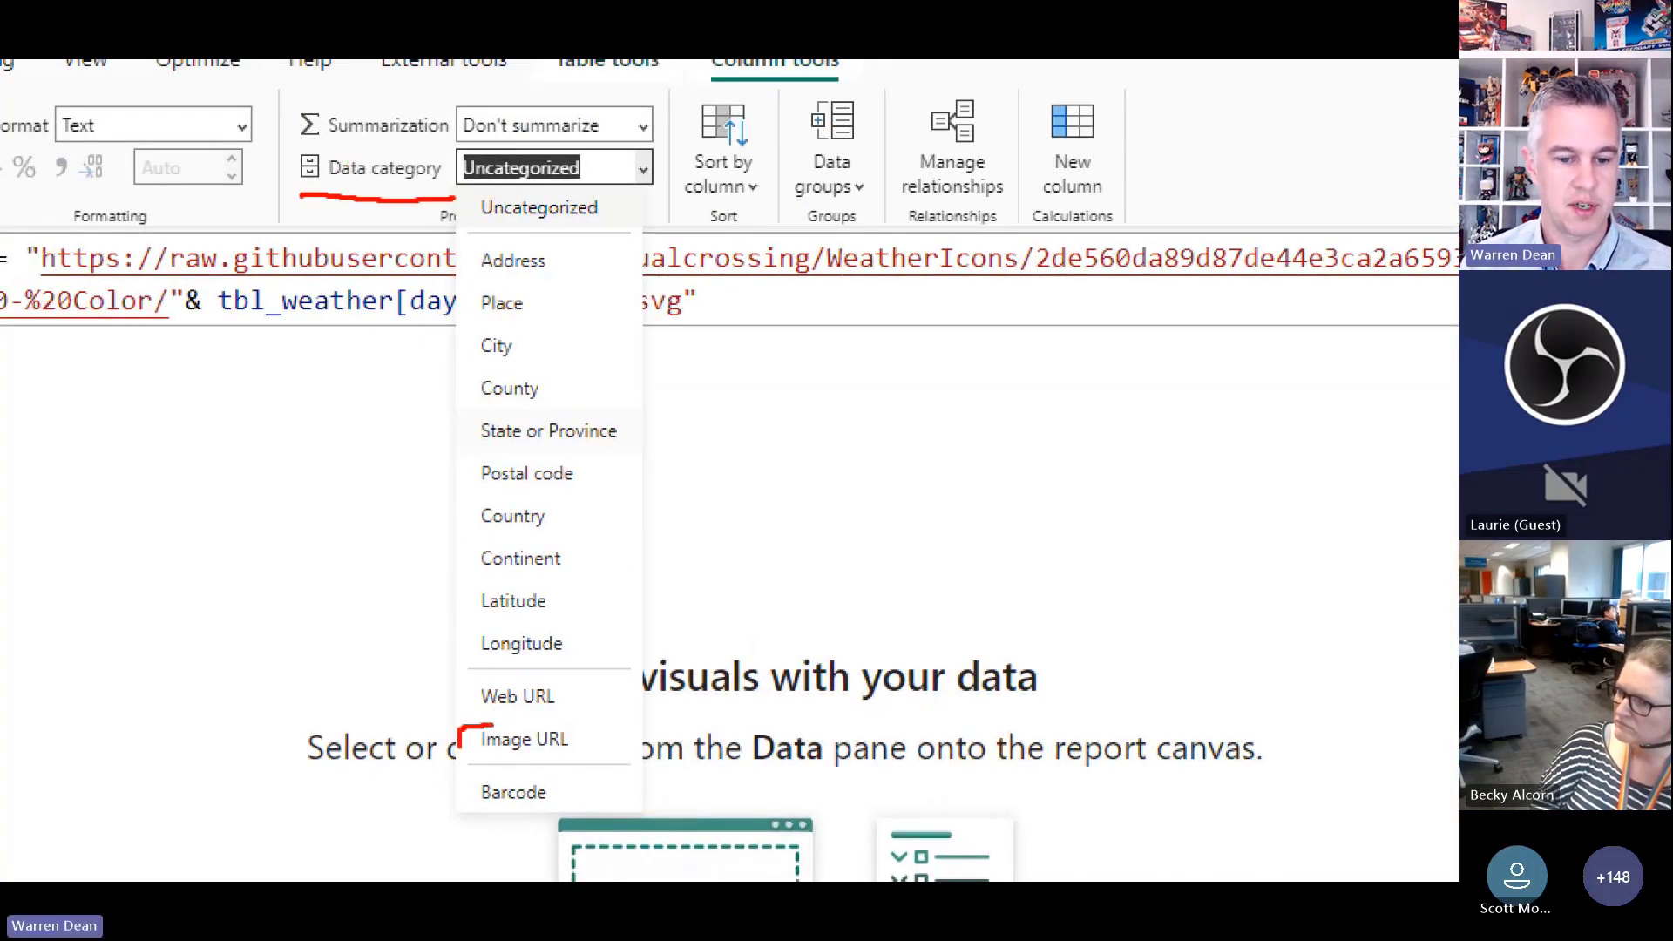
mouse_move(460, 748)
mouse_down()
mouse_move(557, 771)
mouse_move(596, 741)
mouse_move(507, 721)
mouse_up()
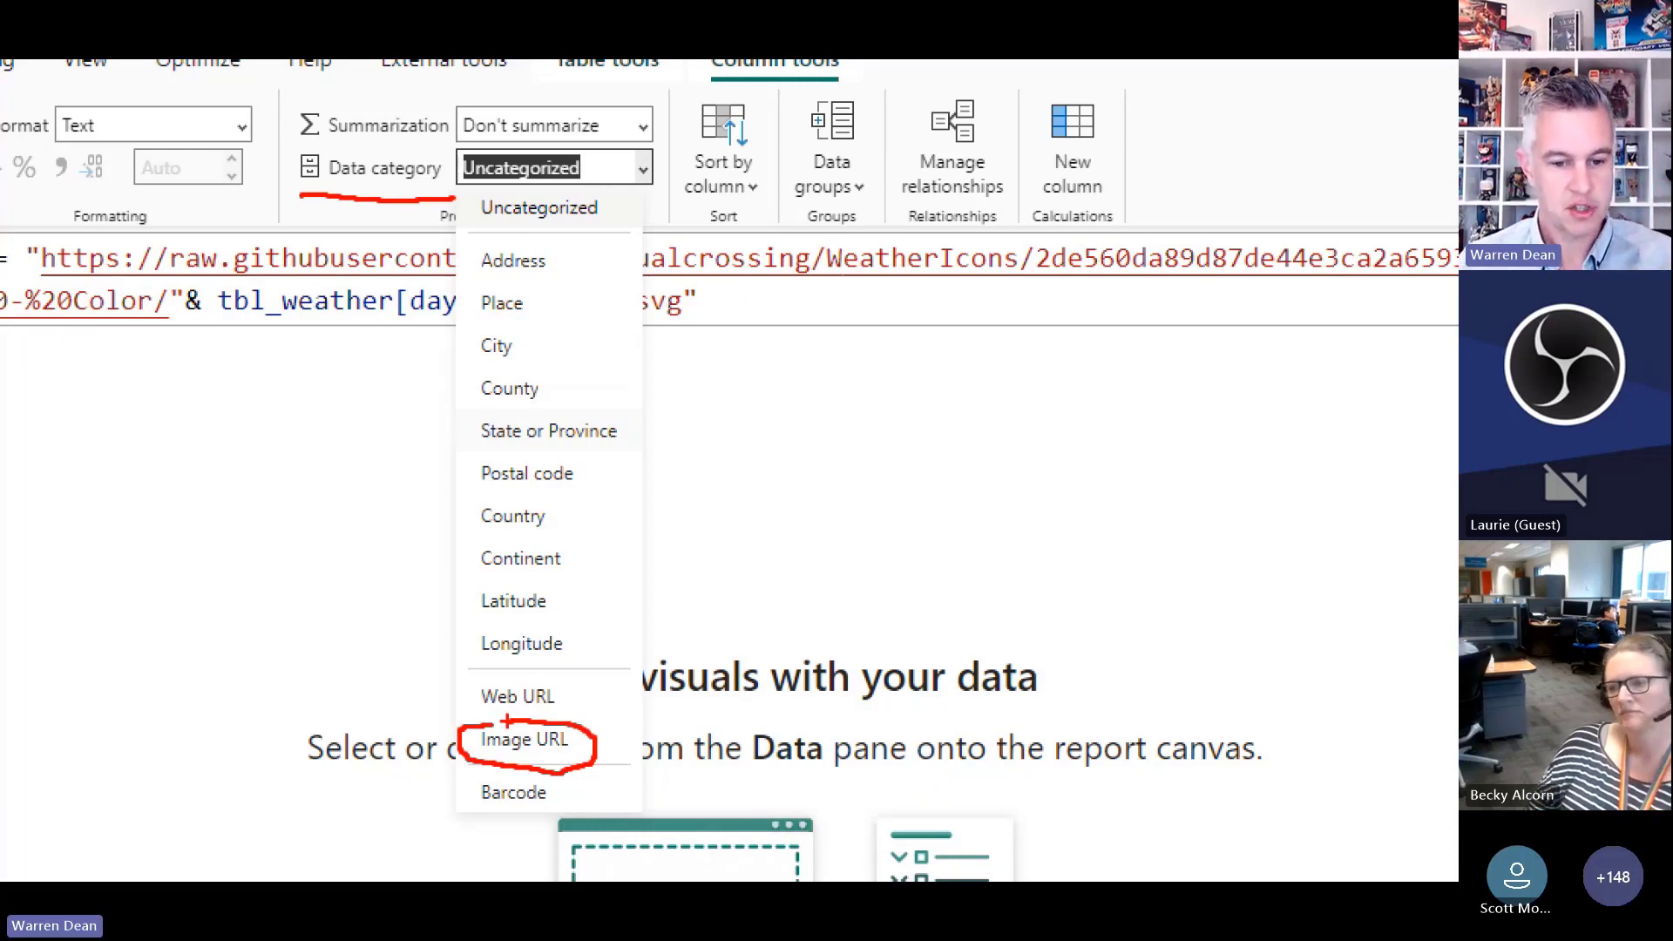
key(Escape)
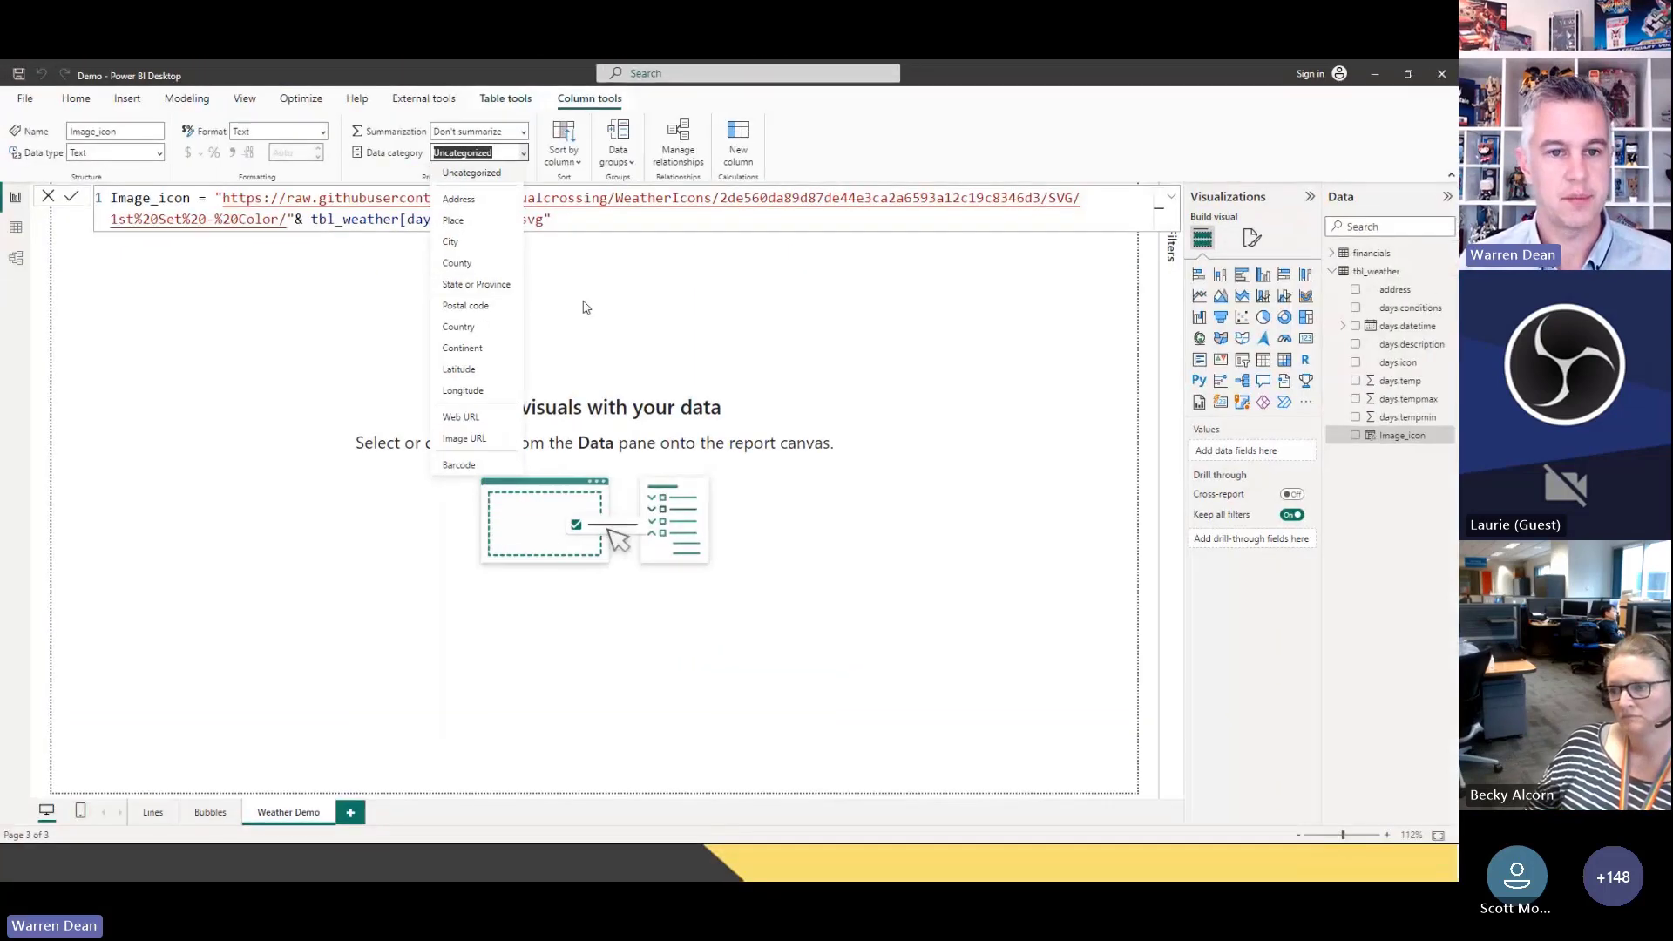
click(927, 408)
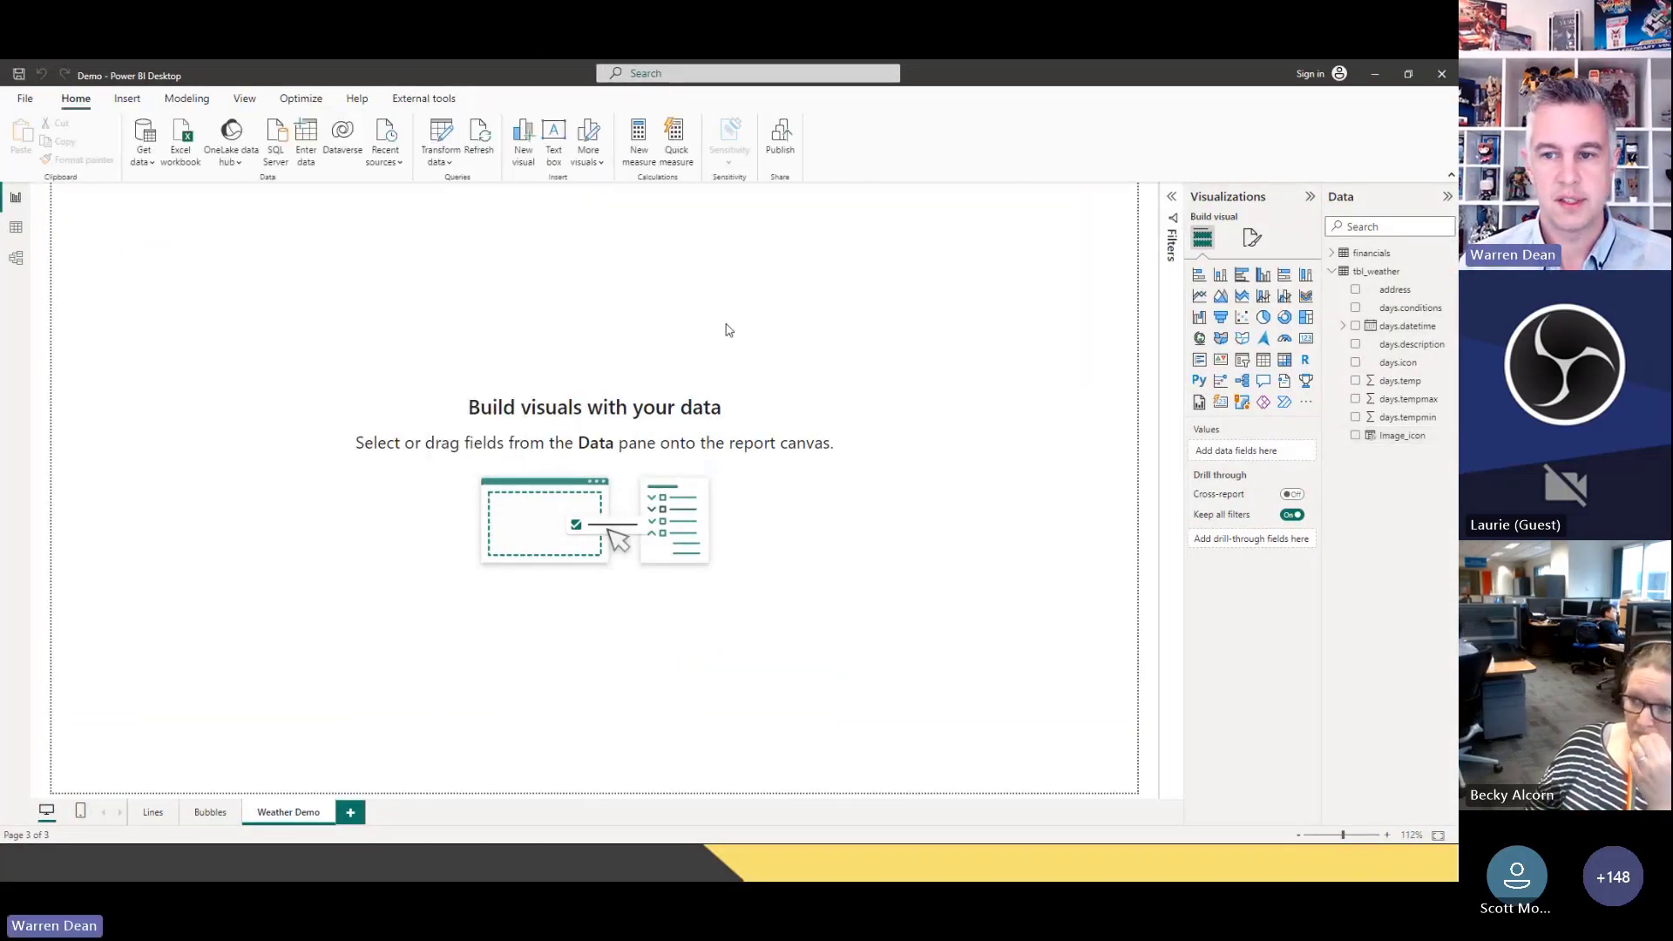
Show the Image_icon field in a table on the Weather Demo page and set its data category to Image URL
click(1355, 435)
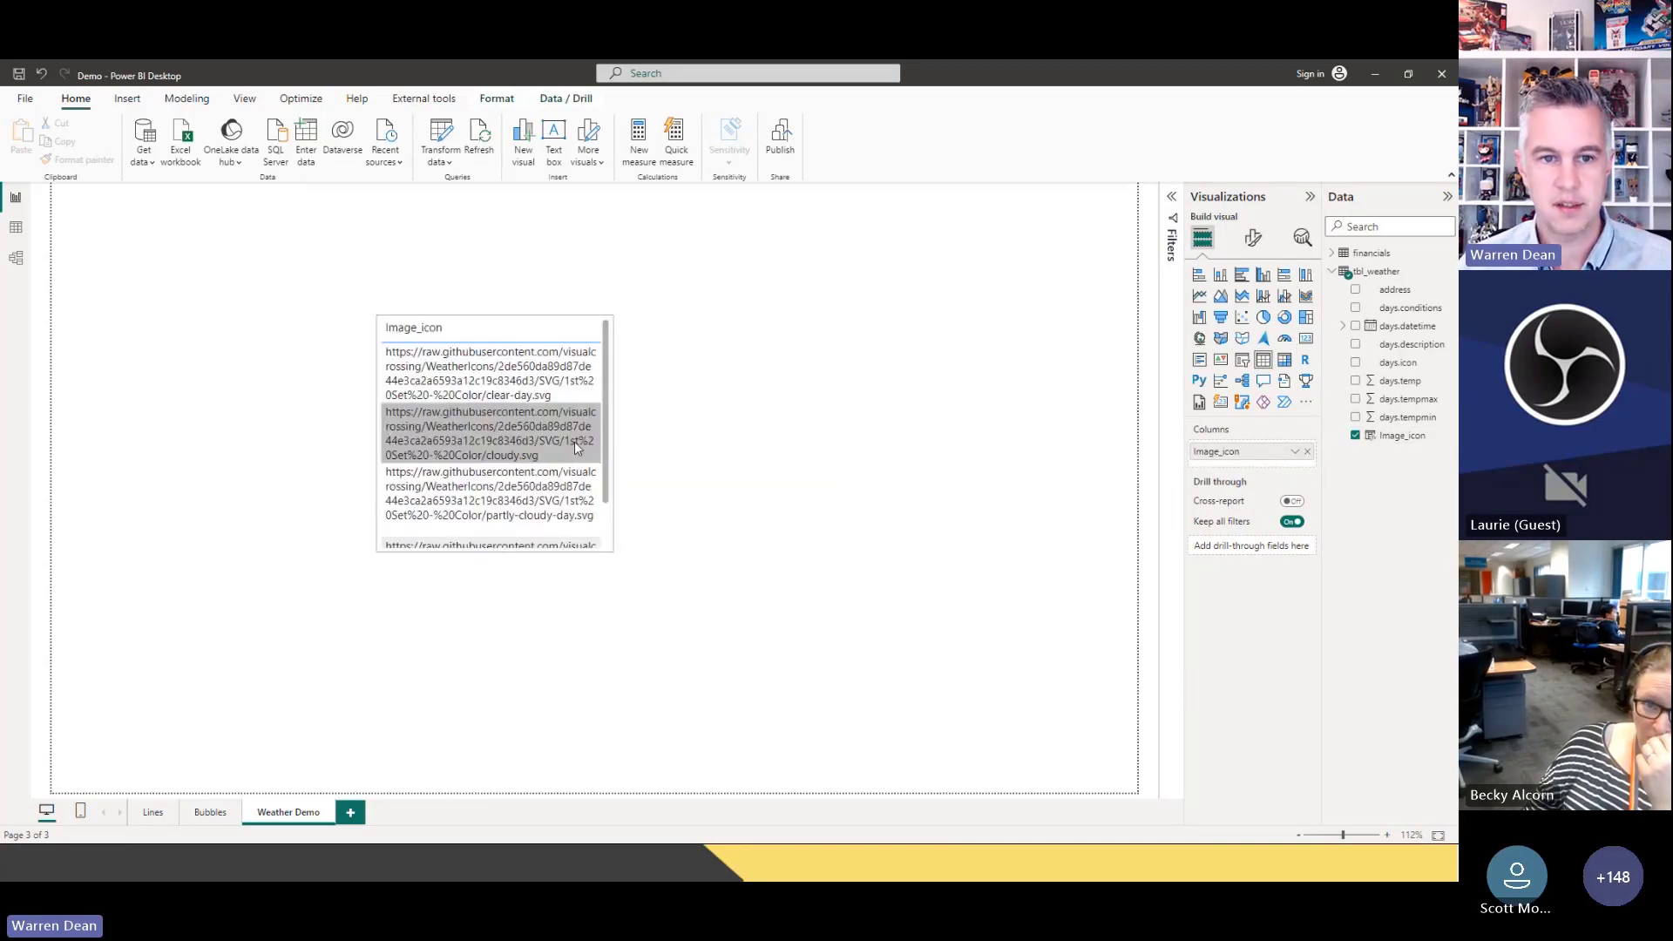
click(1402, 436)
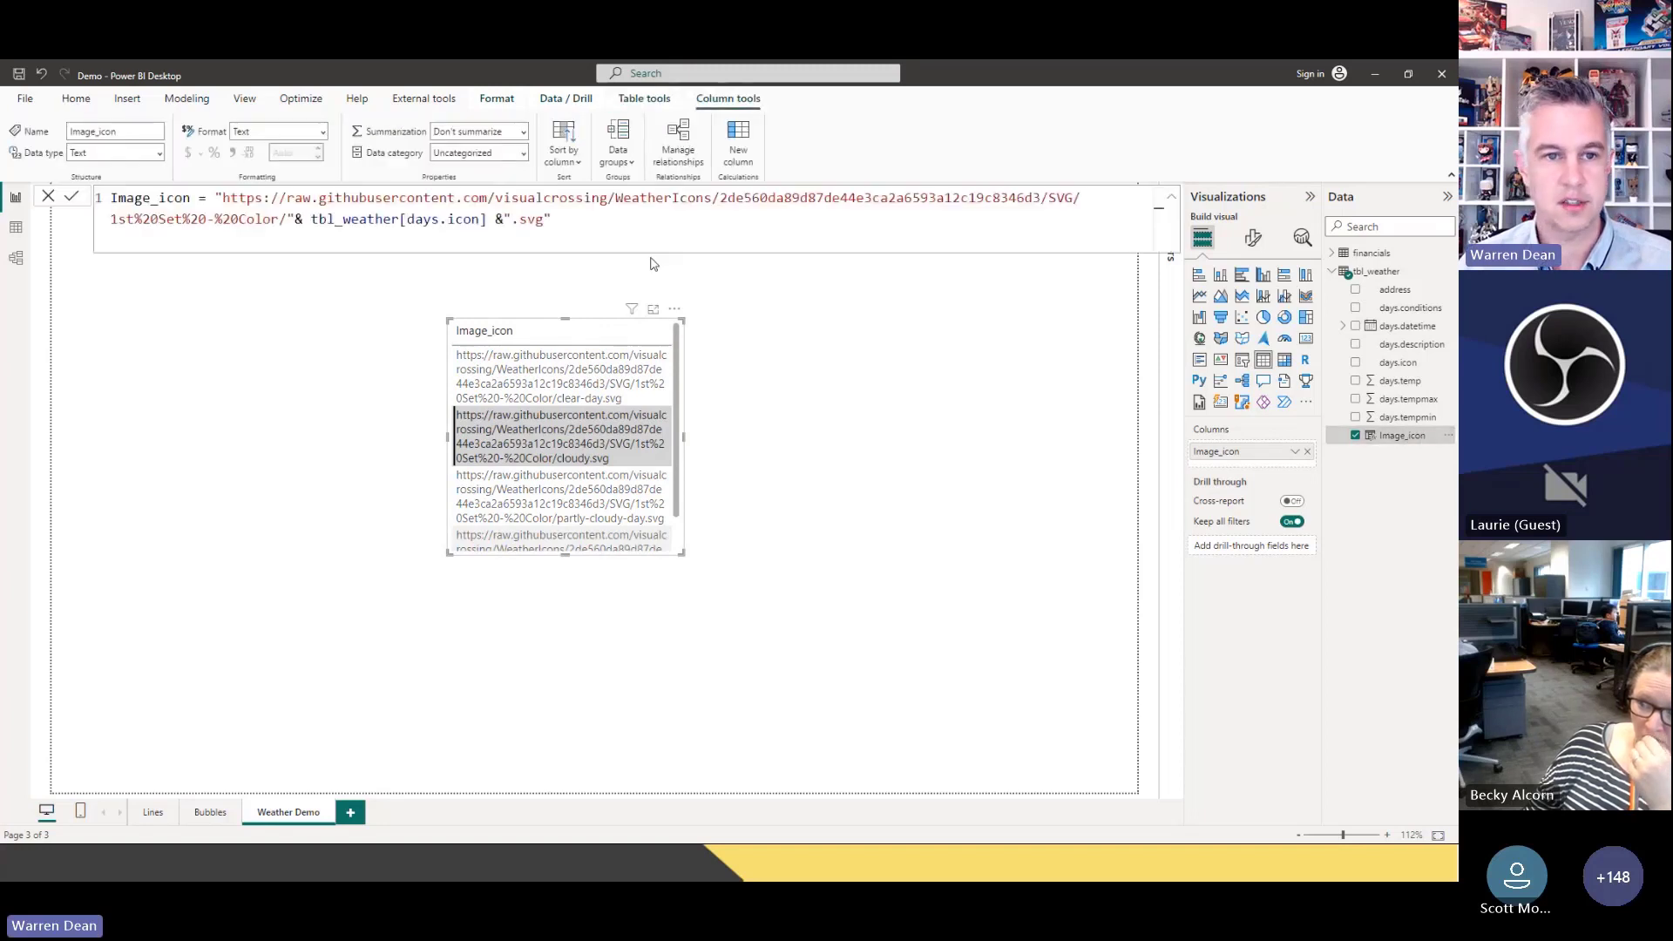
click(523, 154)
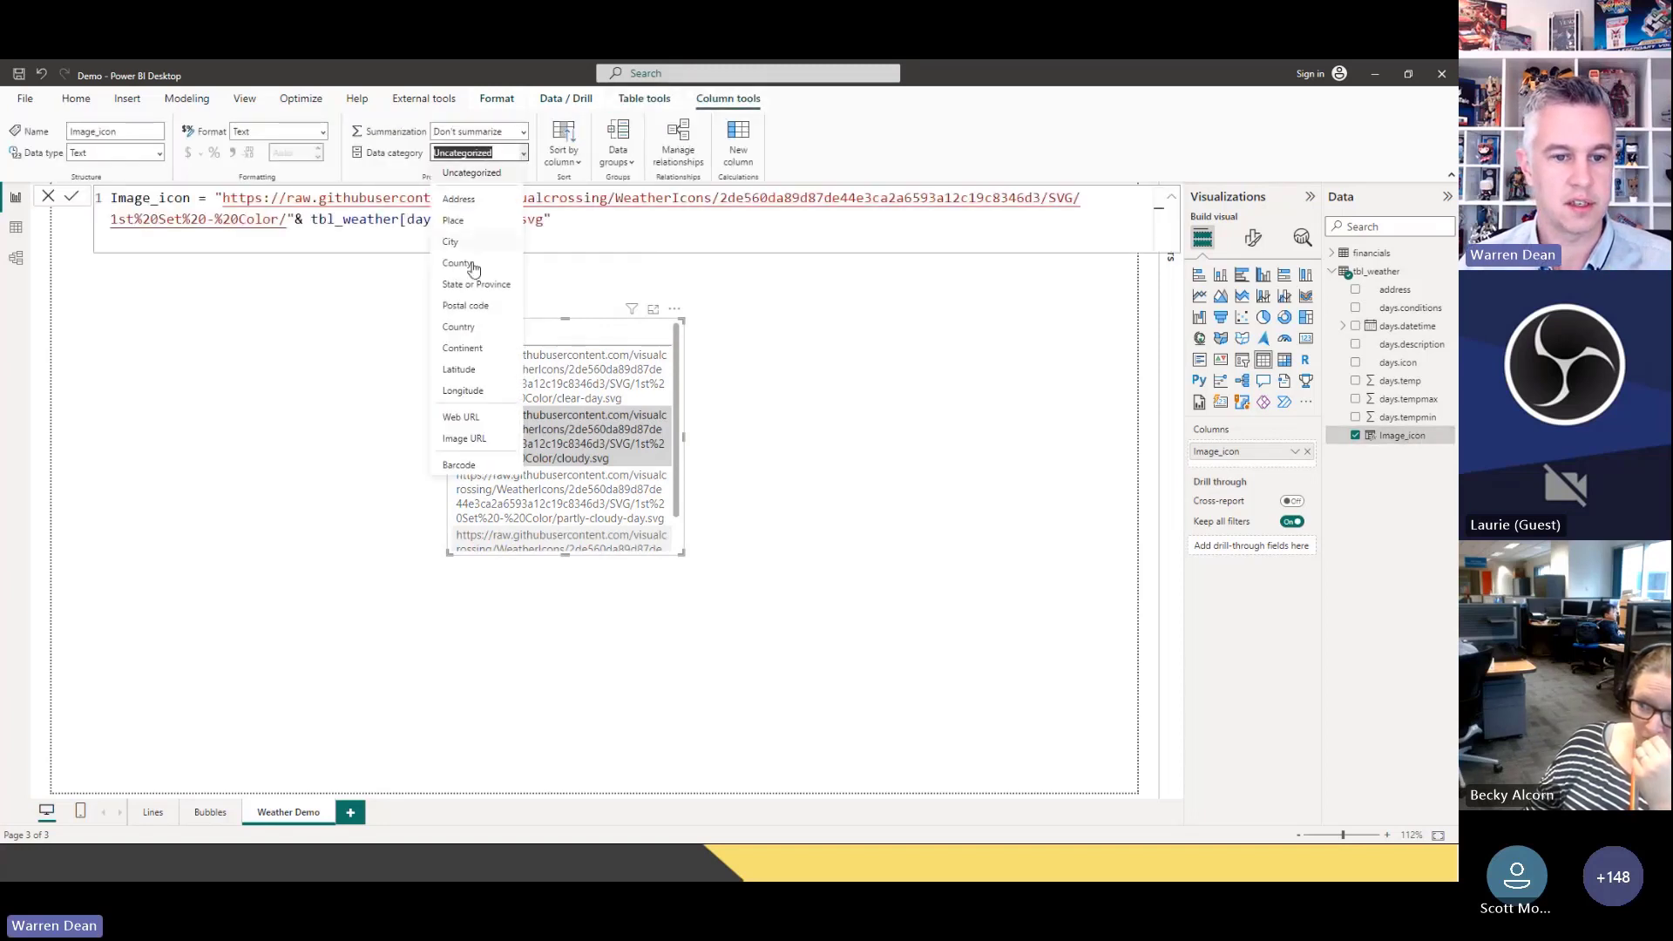
click(483, 439)
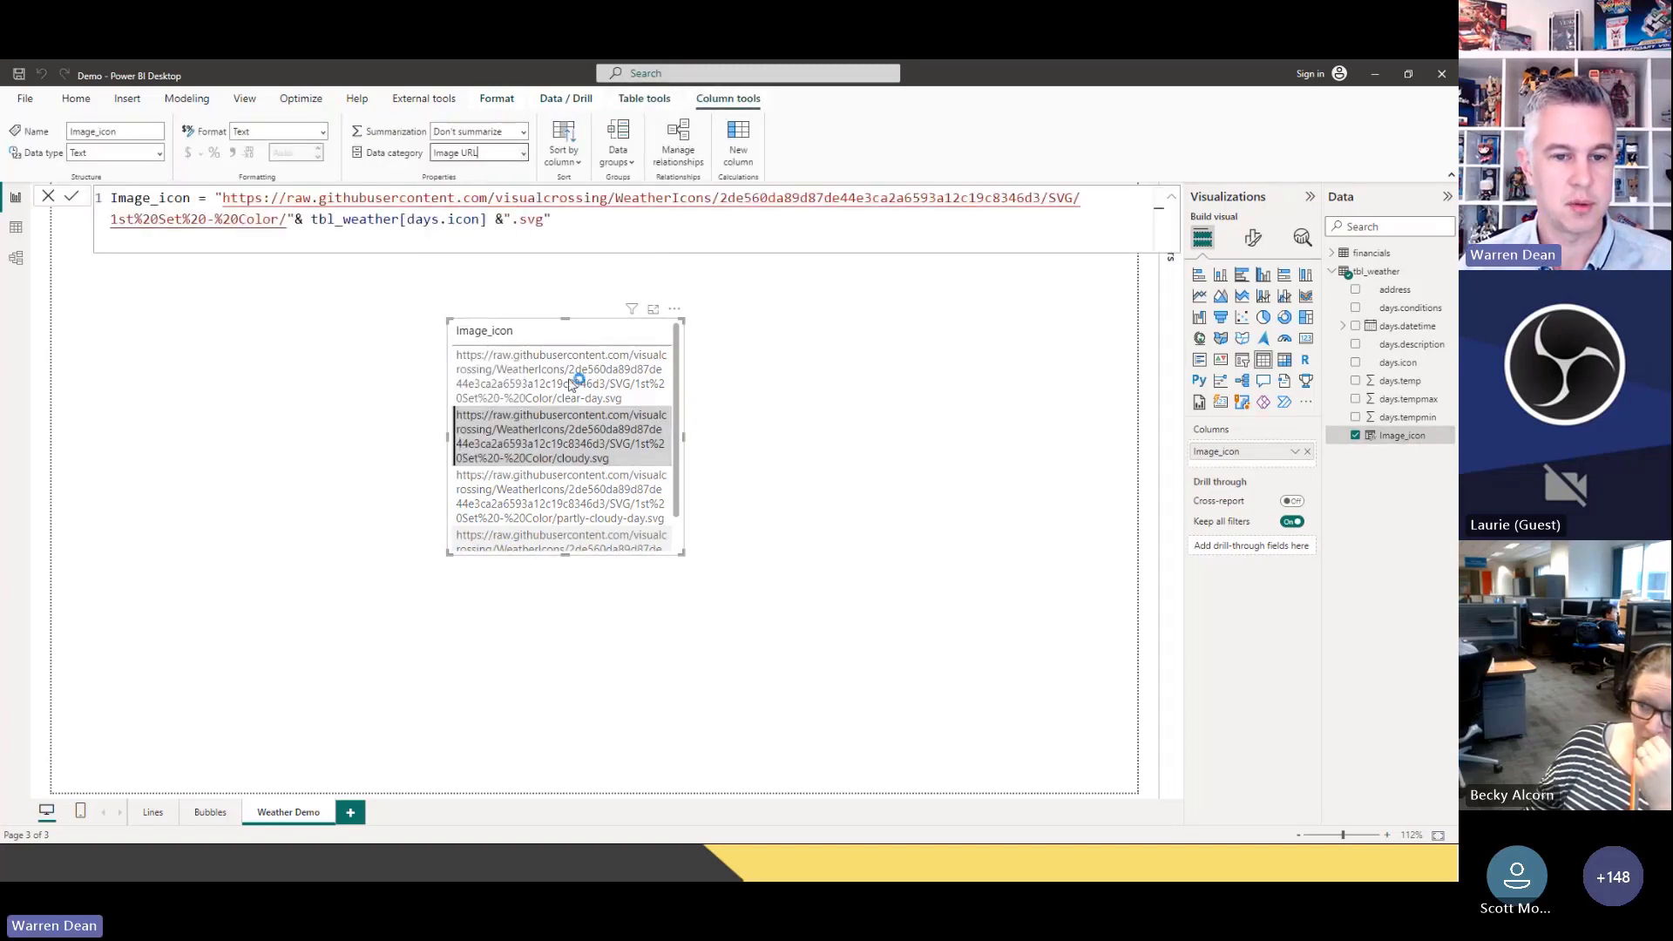
Enlarge the Image_icon table and reposition it near the middle of the canvas
drag(682, 553, 764, 622)
drag(582, 413, 680, 422)
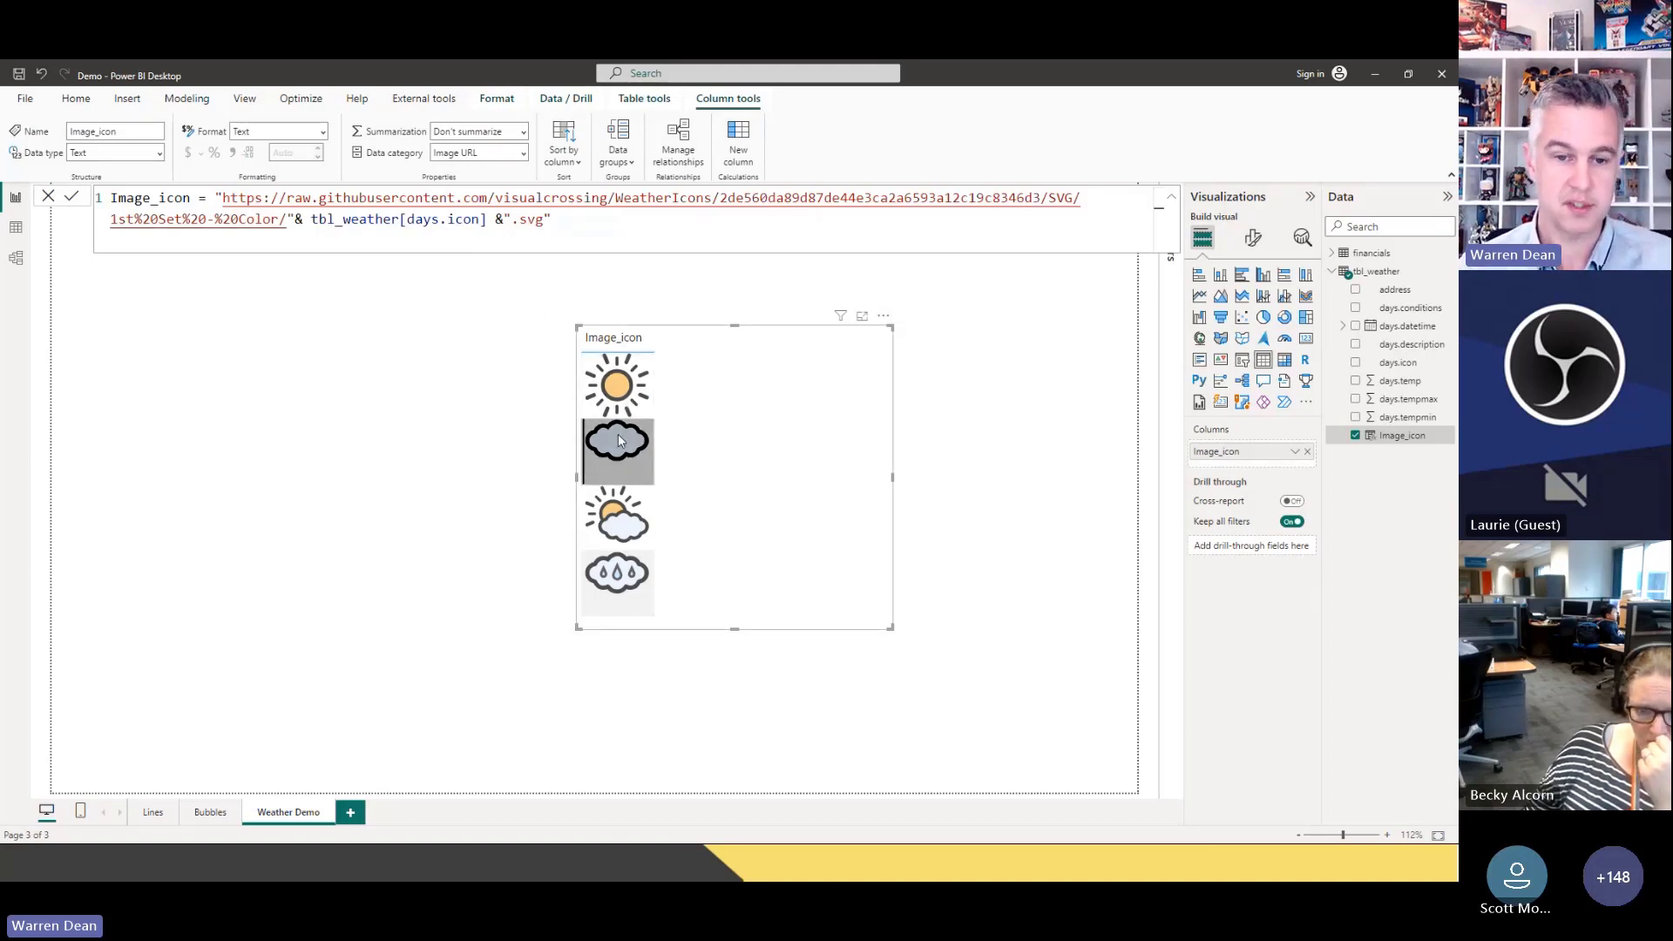
drag(767, 464, 683, 465)
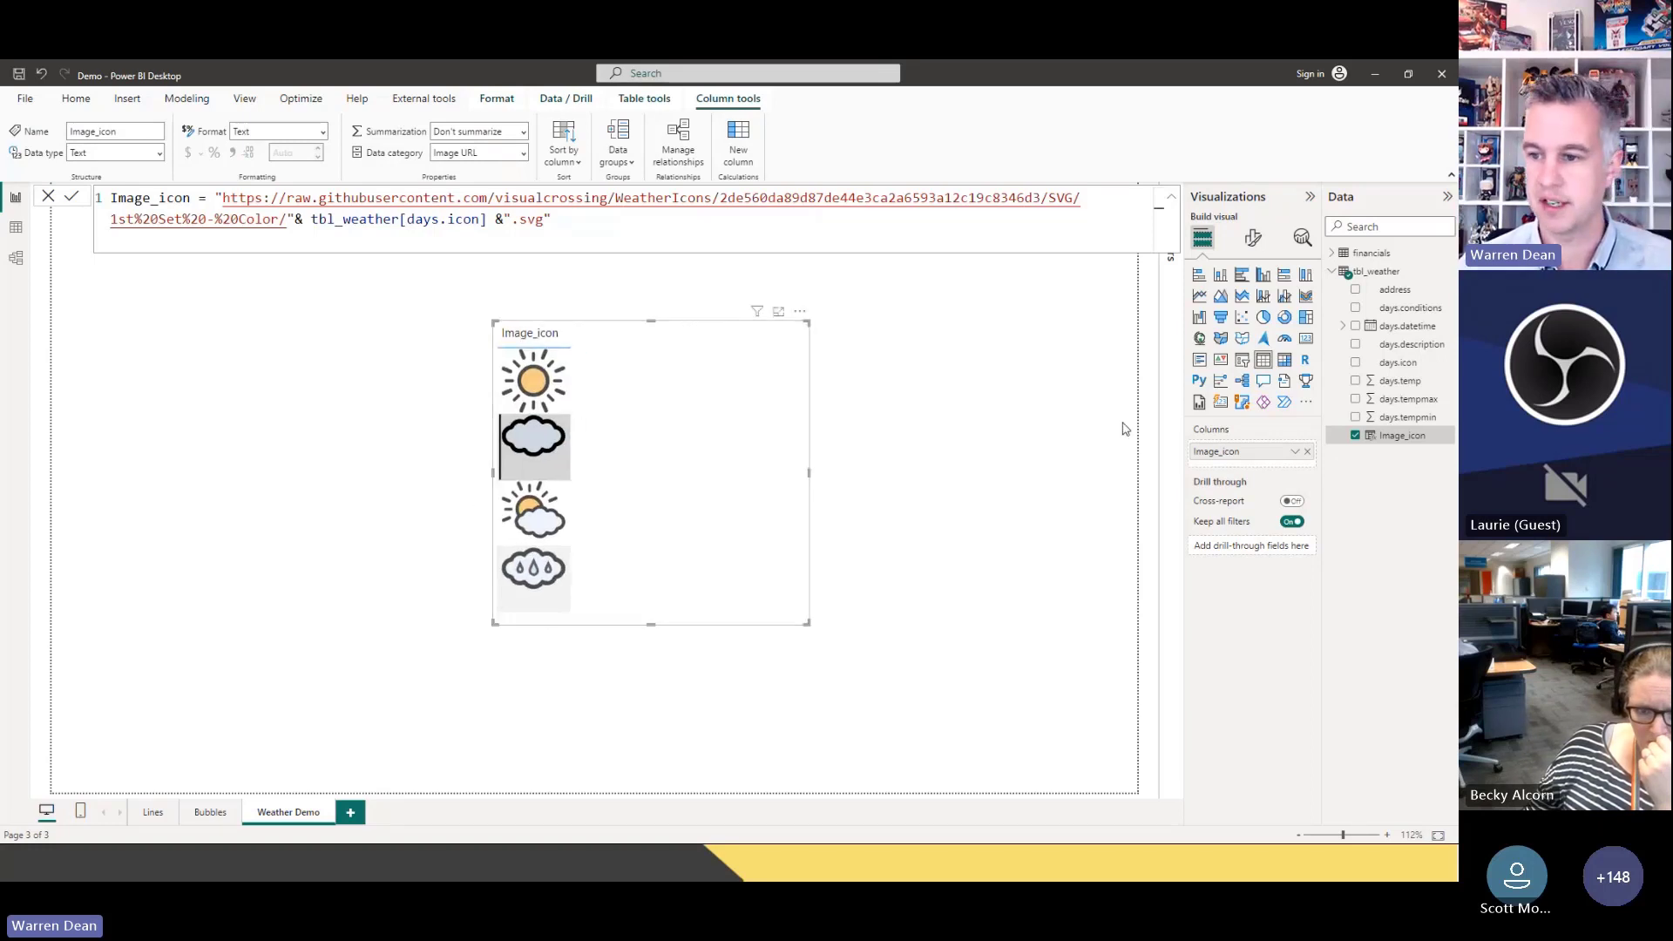
Add days.conditions to the icon table and enlarge the visual to fit every icon and condition row
click(1356, 307)
scroll(743, 471, down, 1)
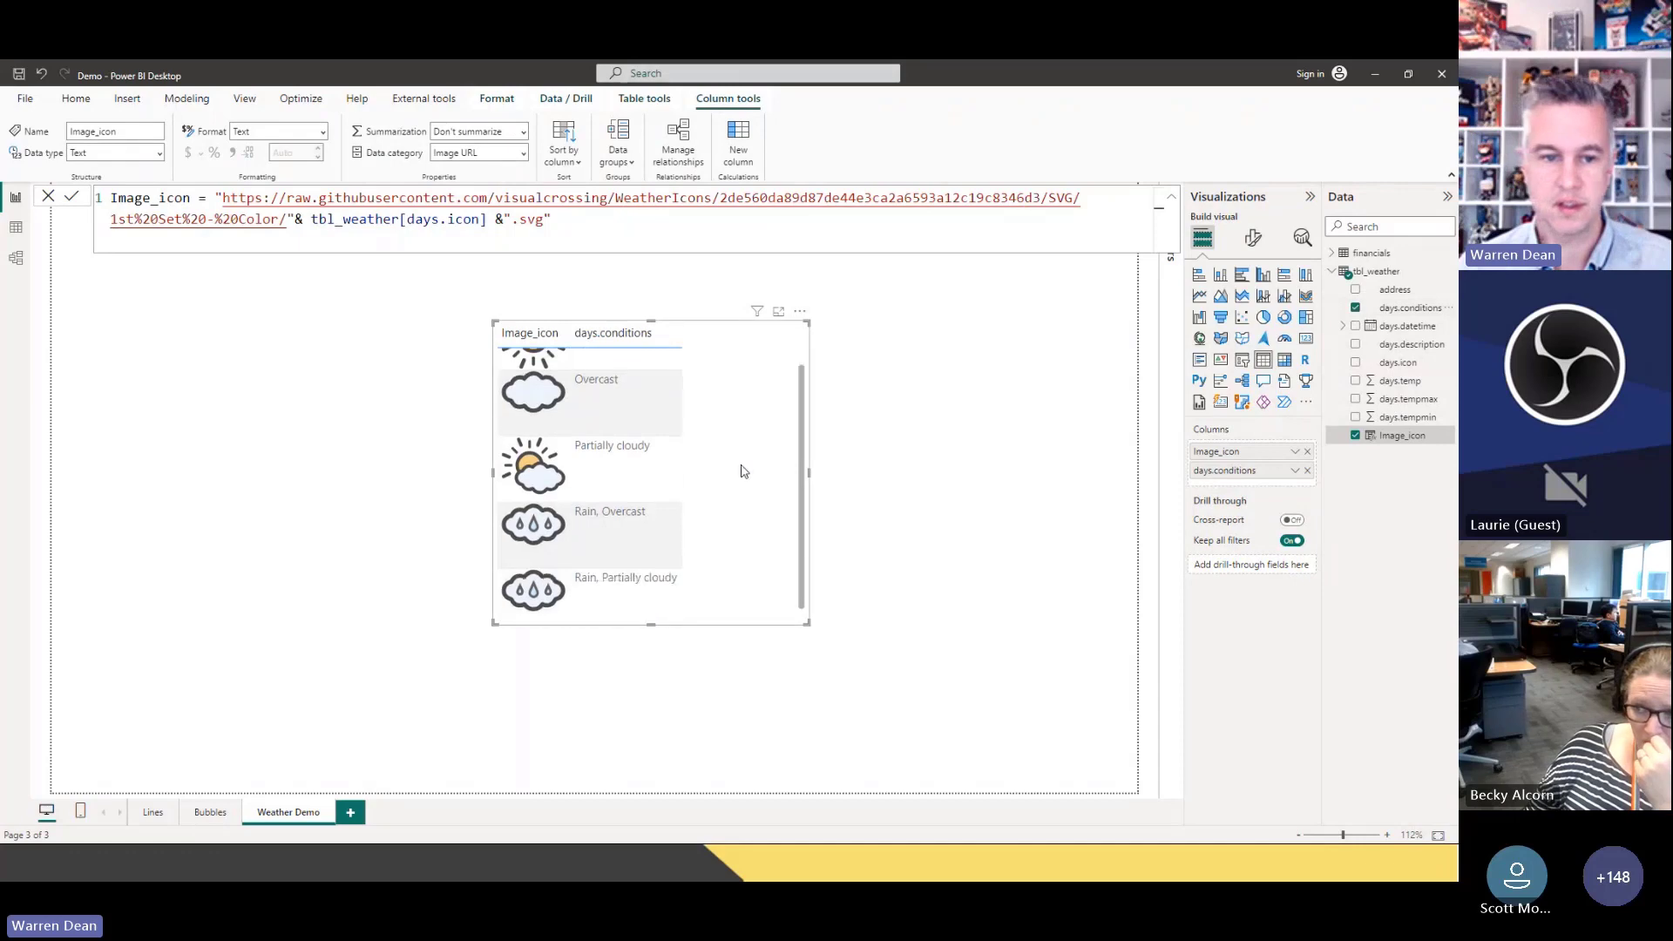
scroll(743, 470, up, 1)
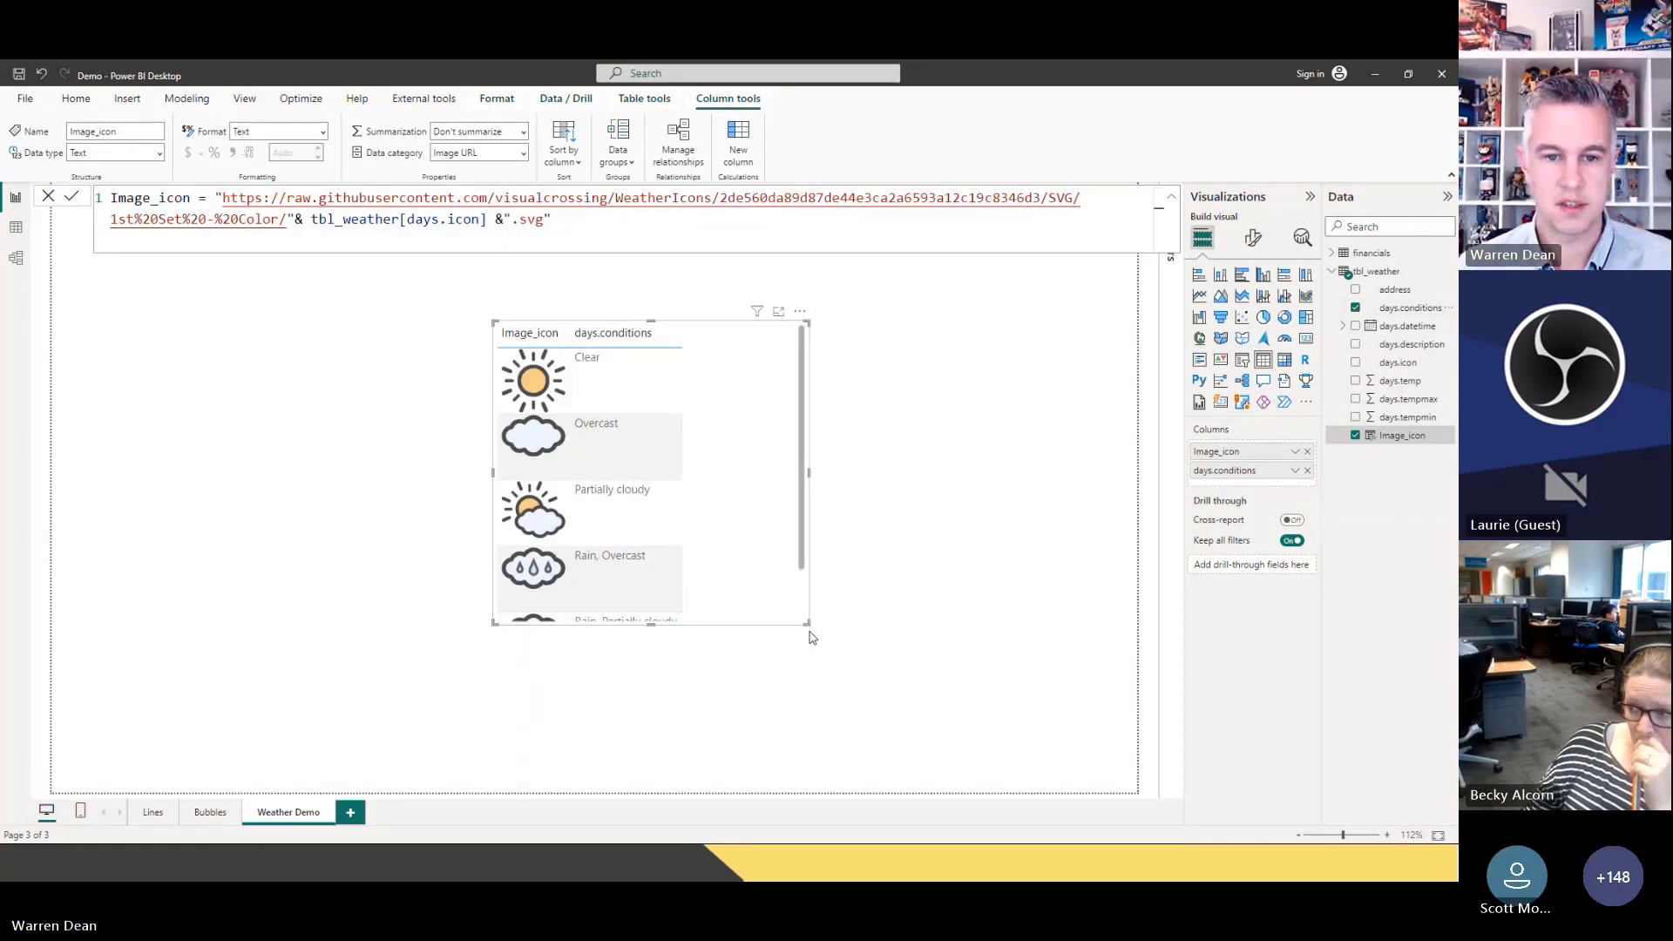
drag(811, 634, 913, 688)
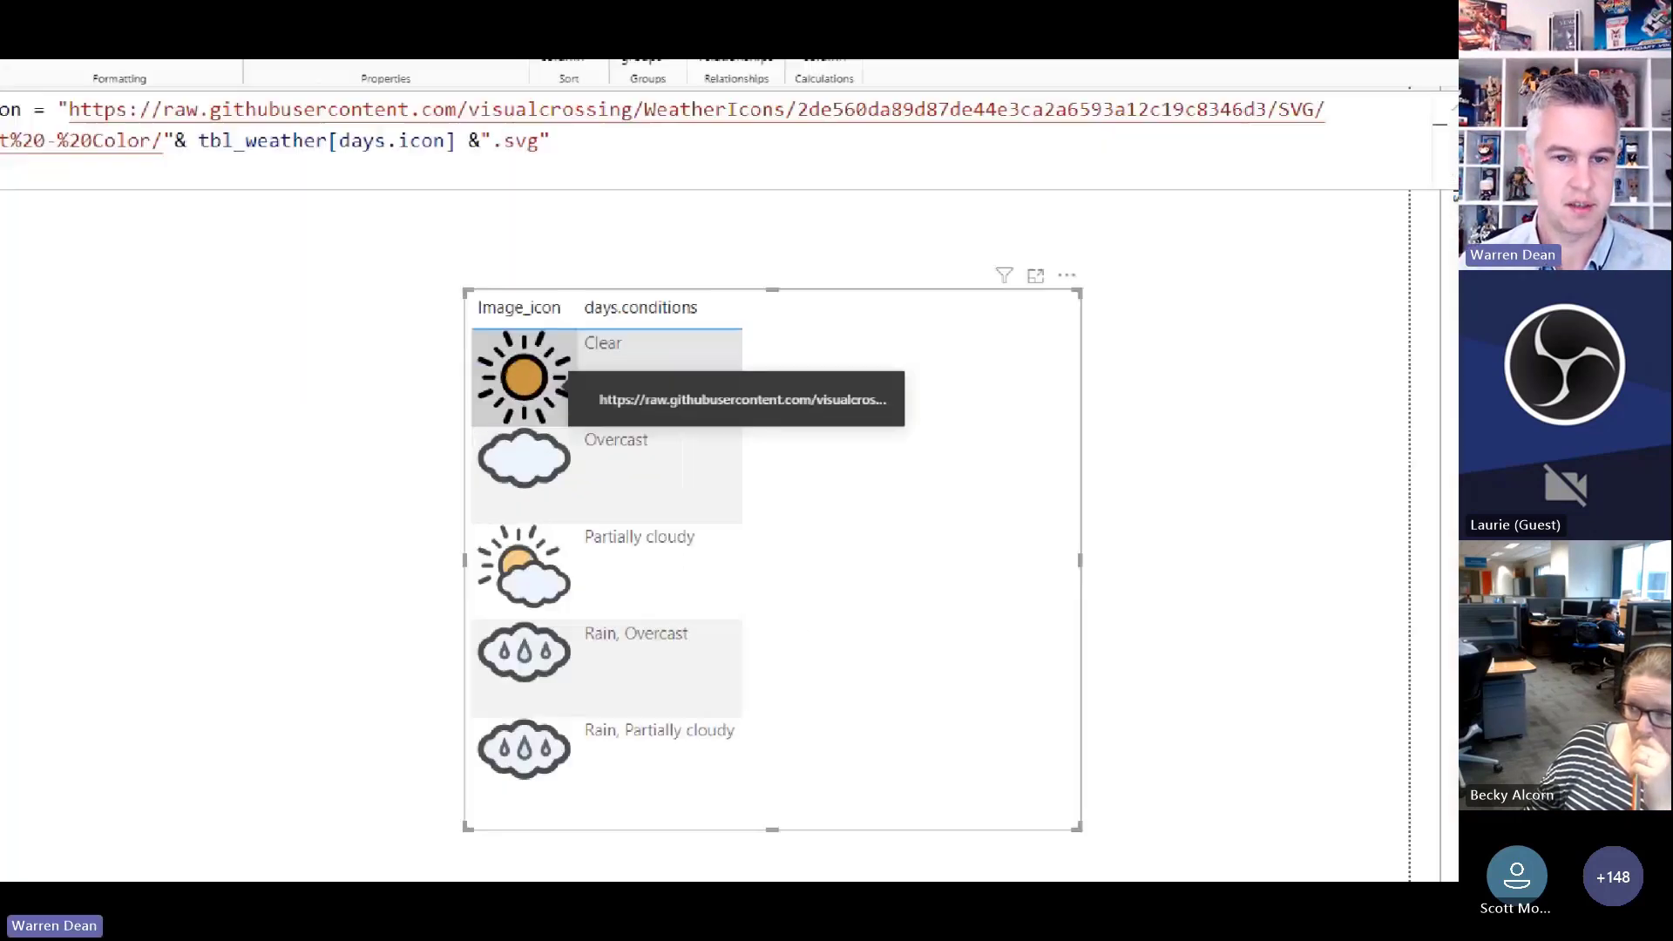
drag(623, 419, 1052, 432)
key(Escape)
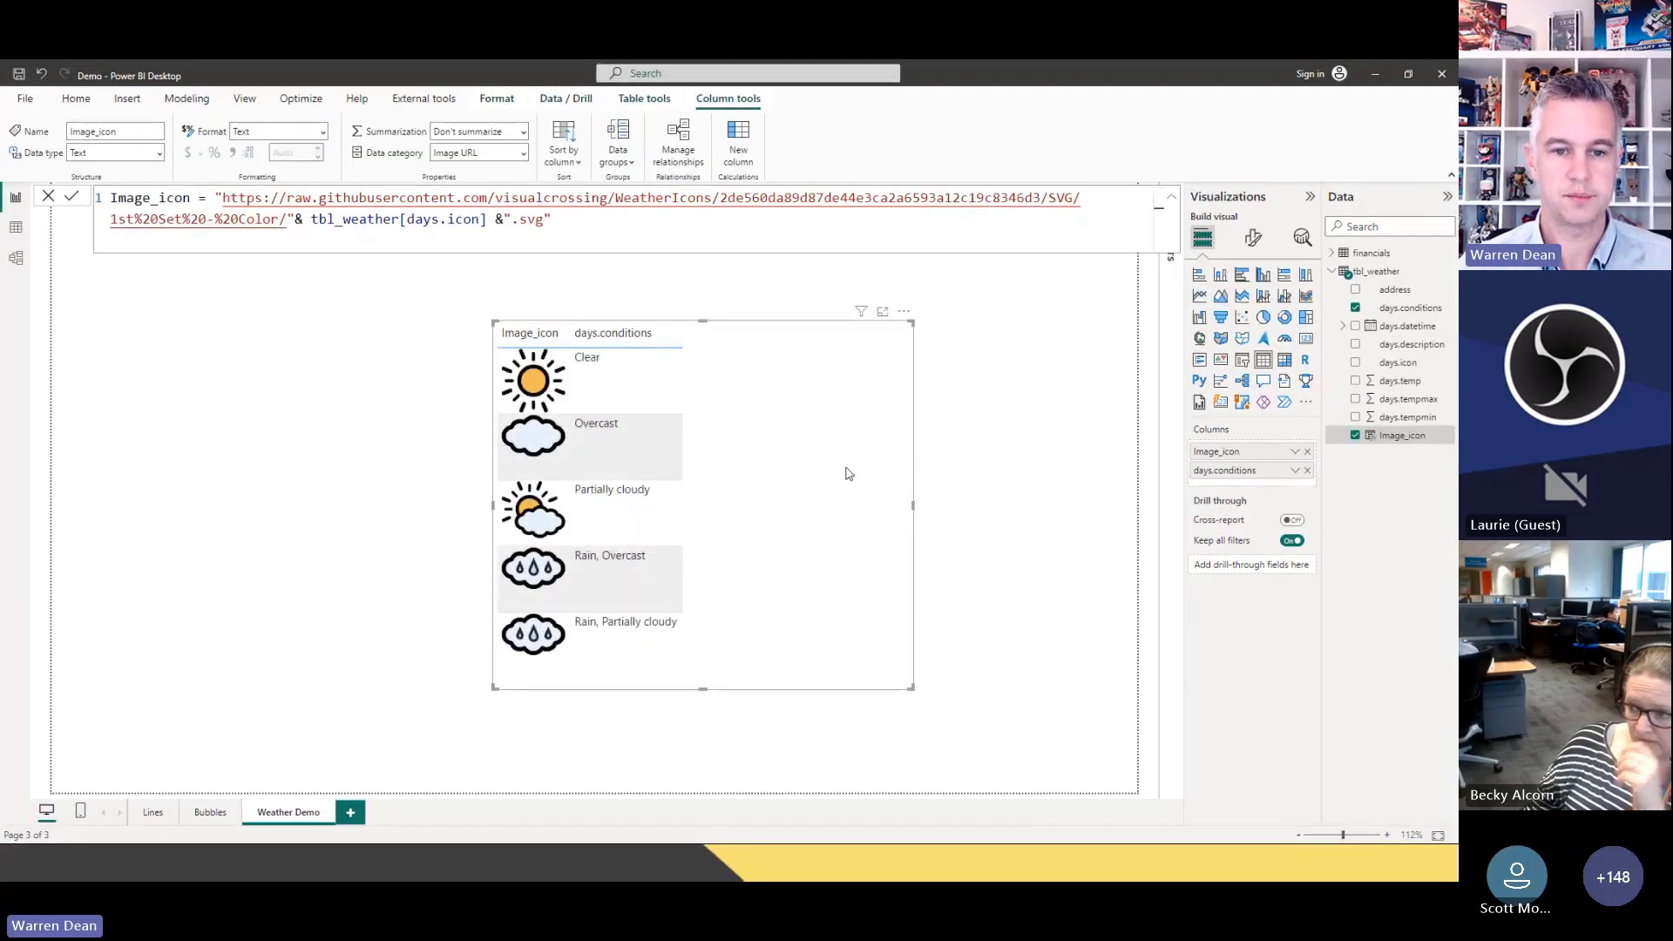
click(1002, 444)
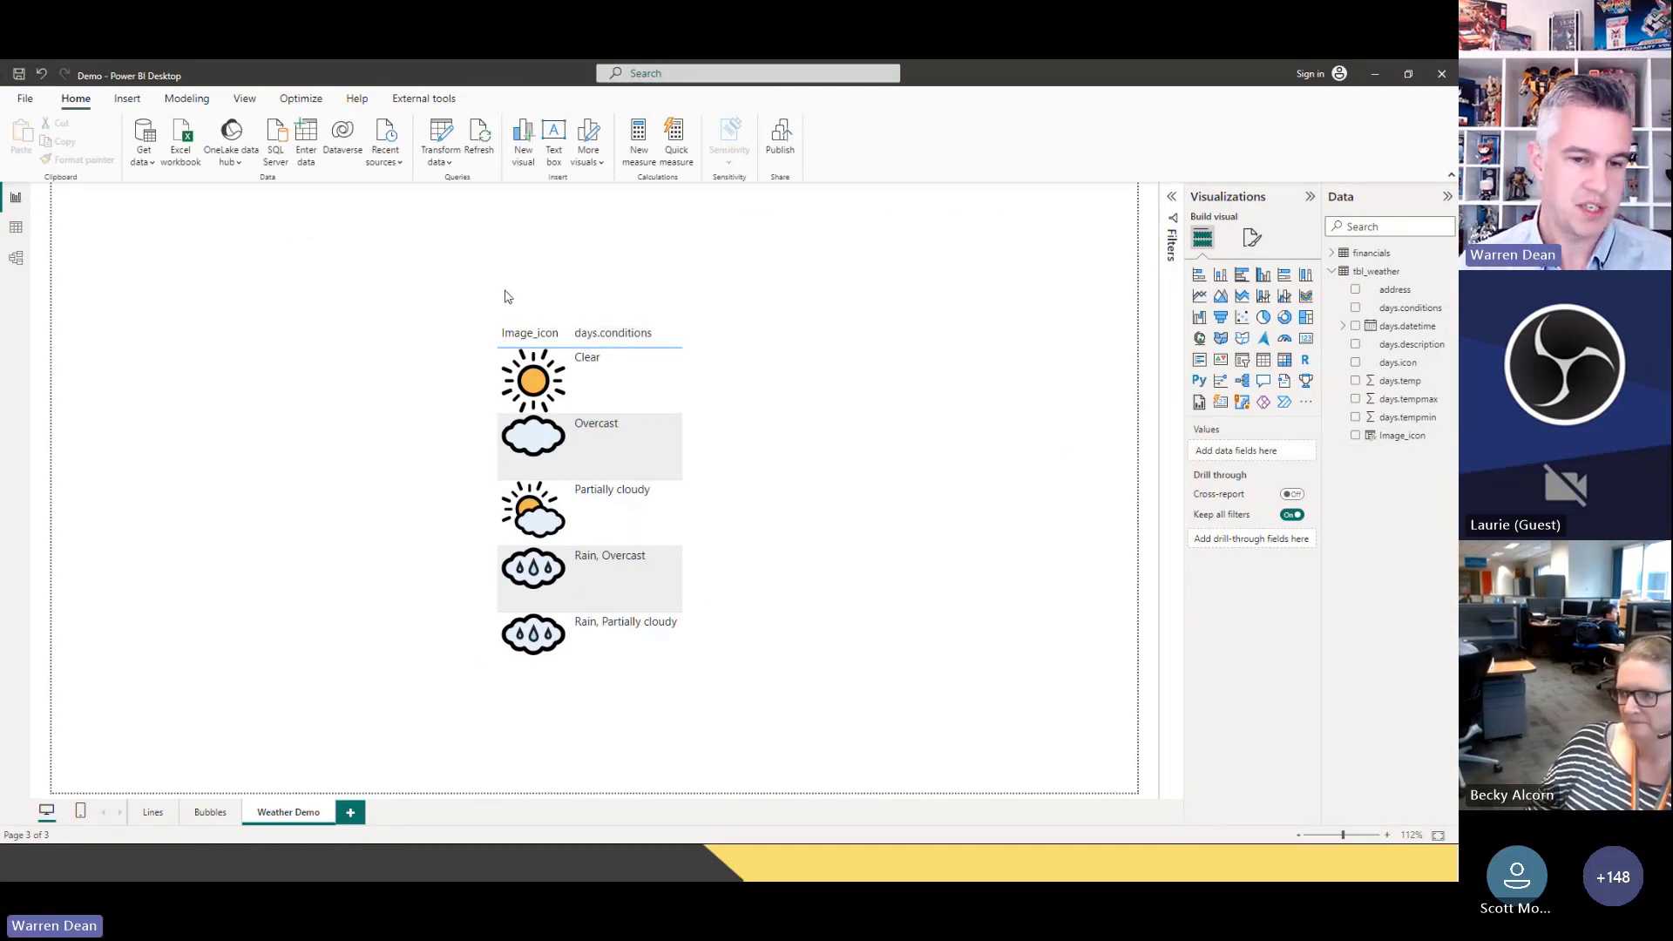
Delete the icon and conditions table from the Weather Demo page
drag(425, 237, 979, 742)
key(Delete)
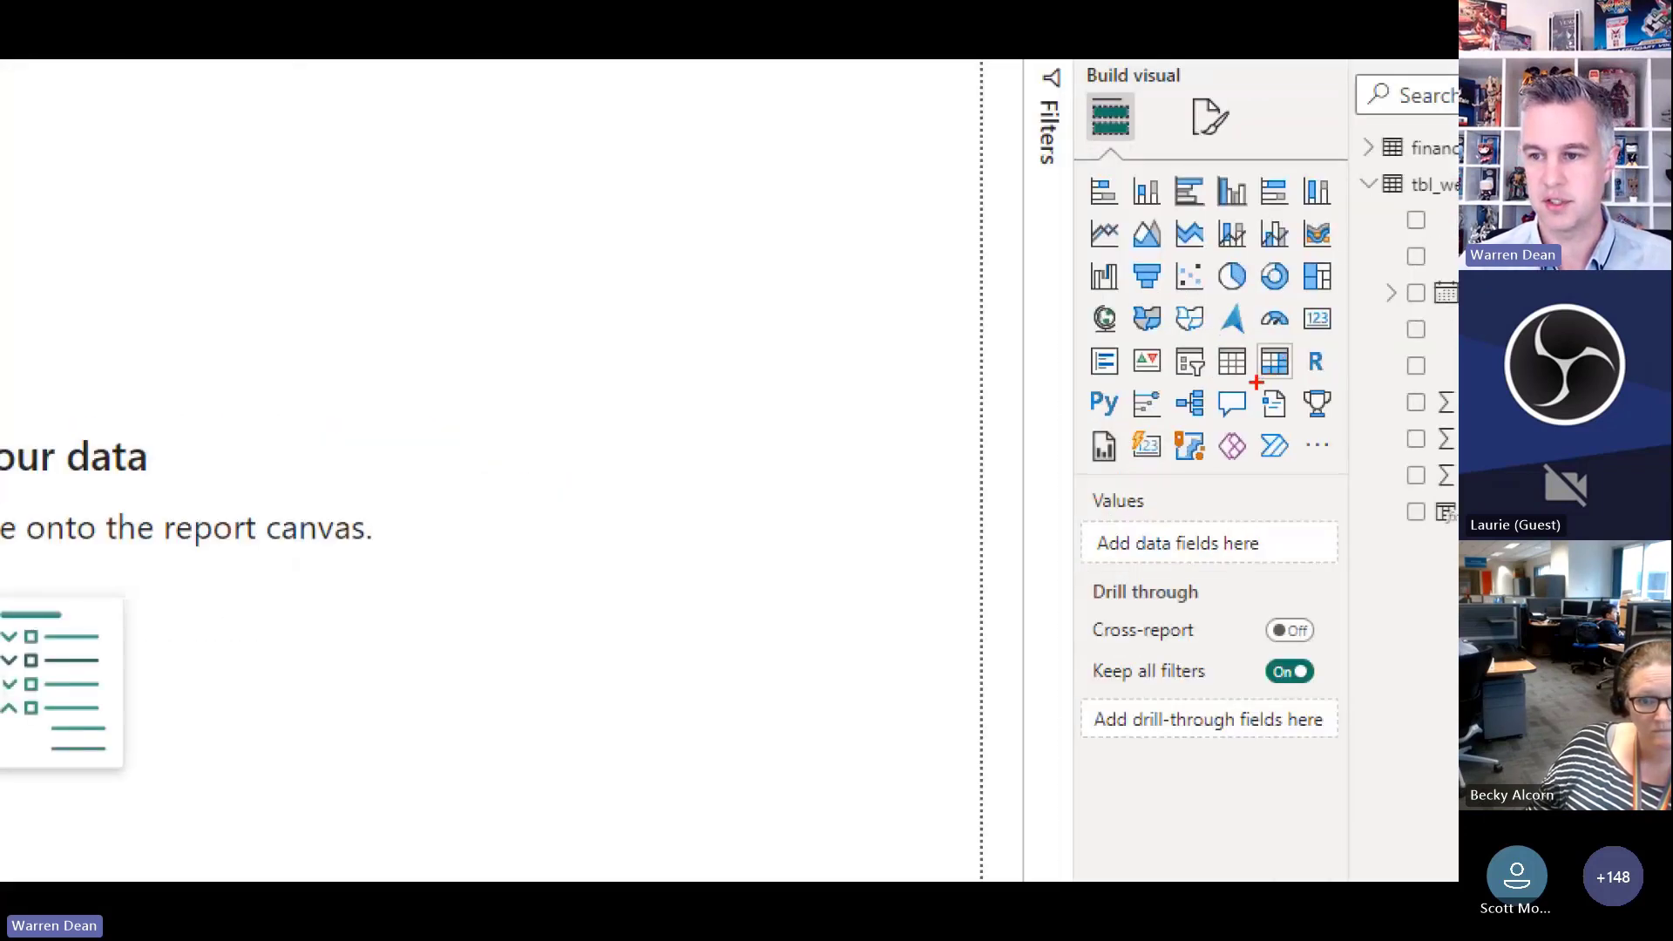
drag(1256, 382, 1292, 381)
key(Escape)
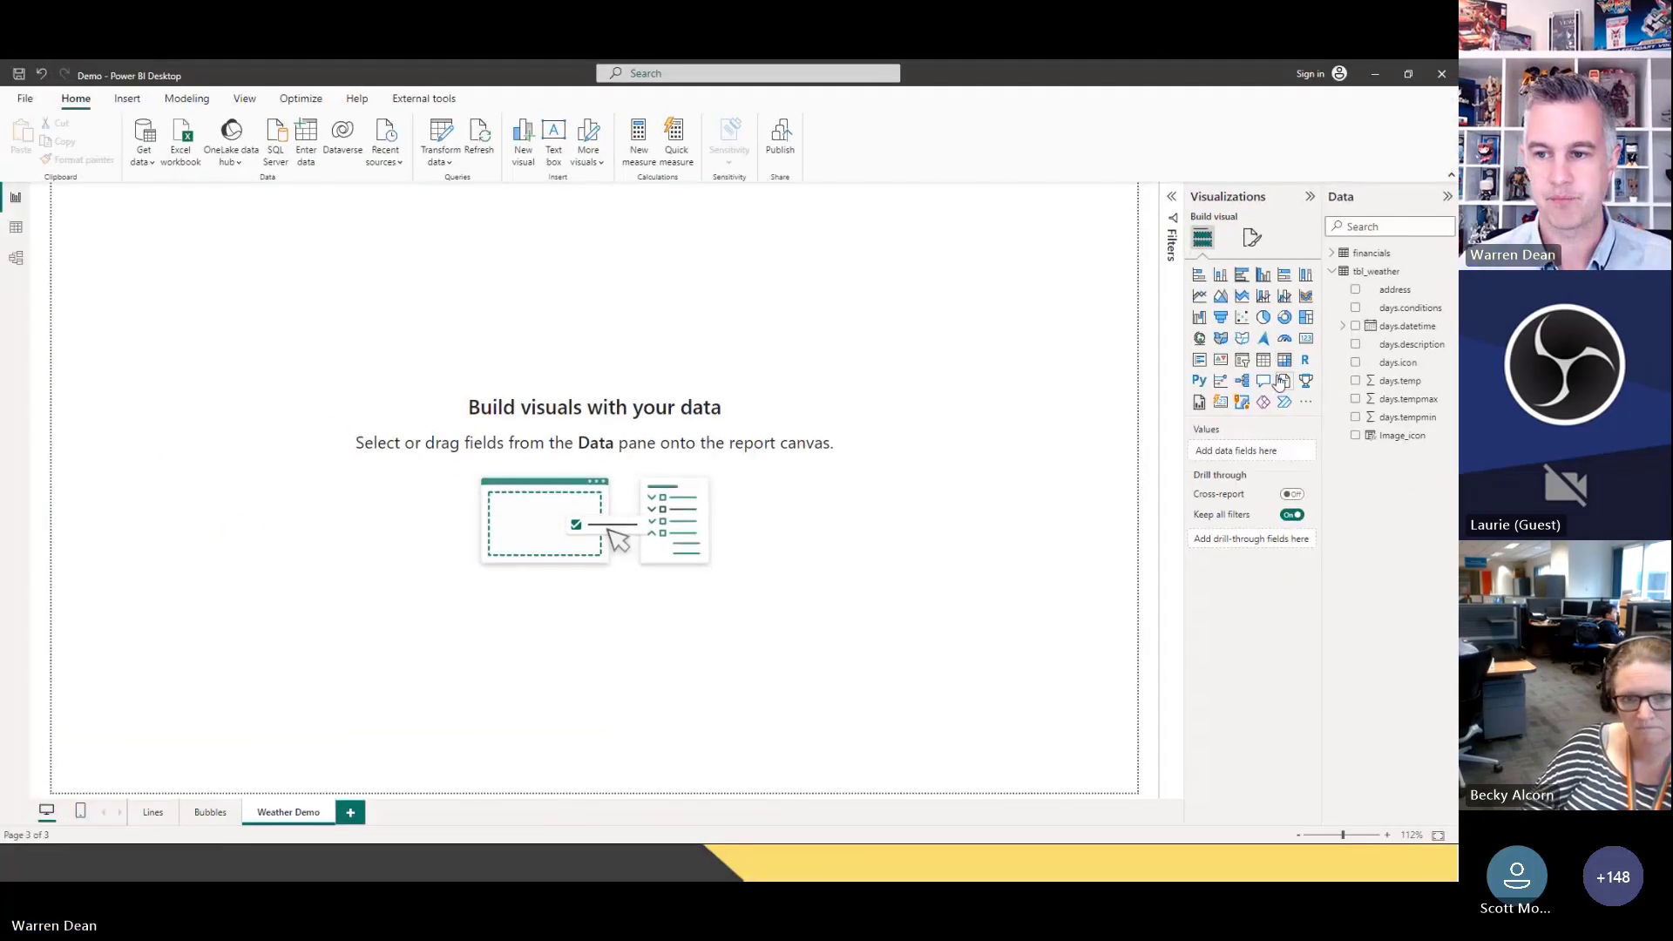
Add an empty matrix visual and stretch it across nearly the full width of the report canvas
click(1275, 361)
drag(373, 355, 715, 412)
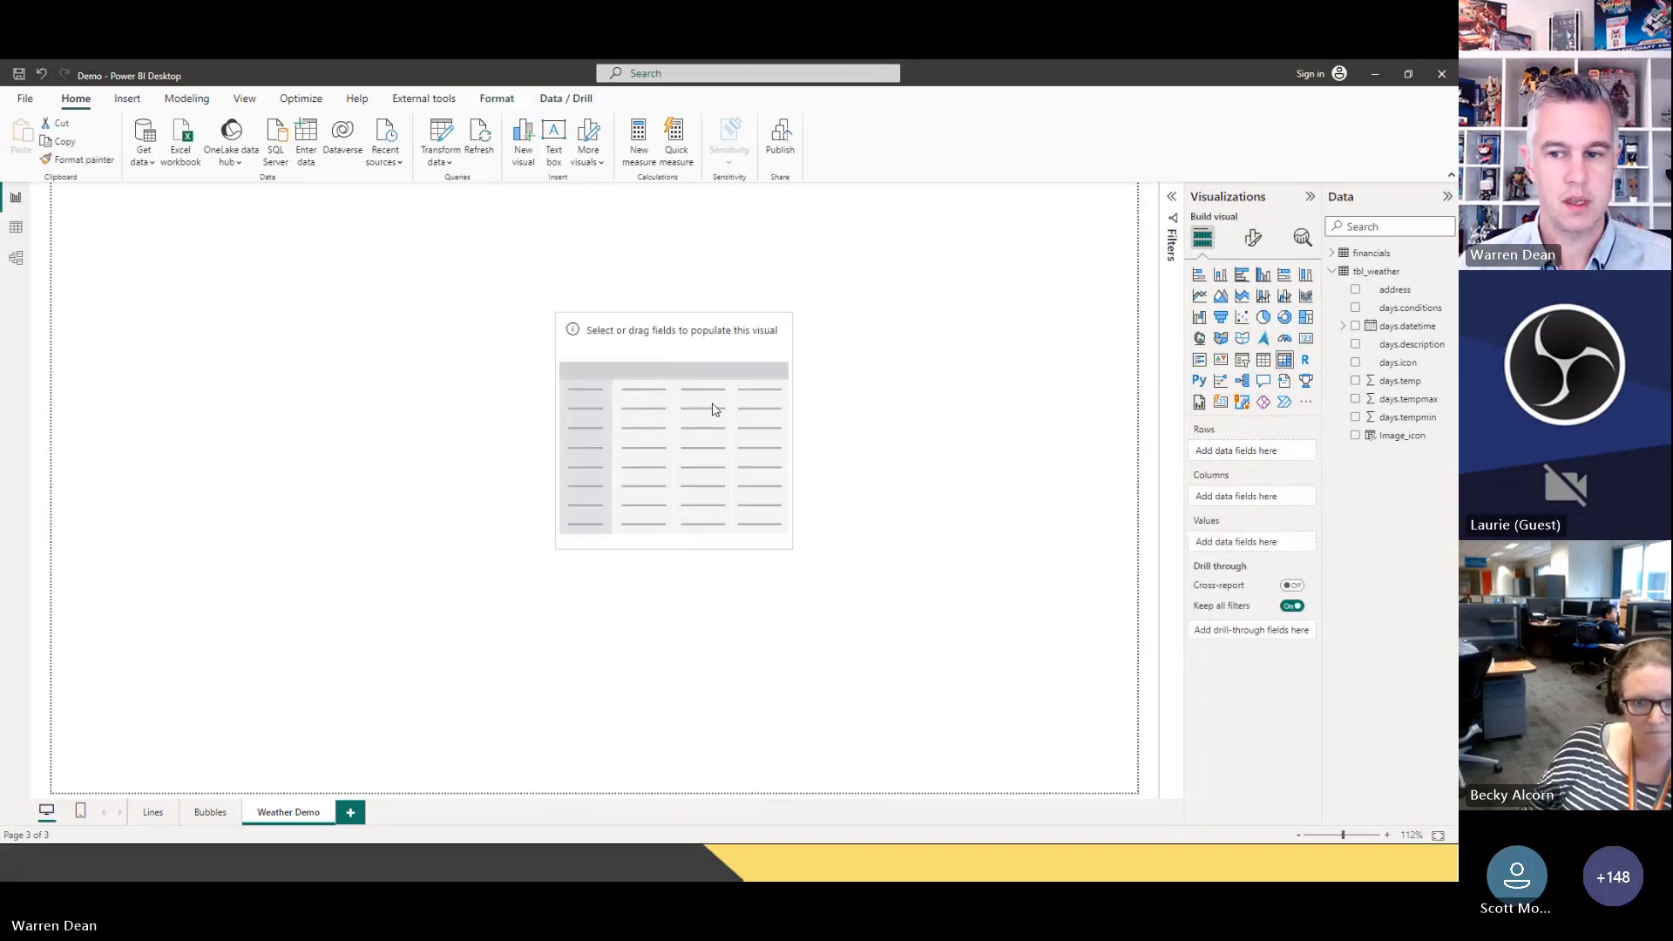
drag(810, 569, 990, 672)
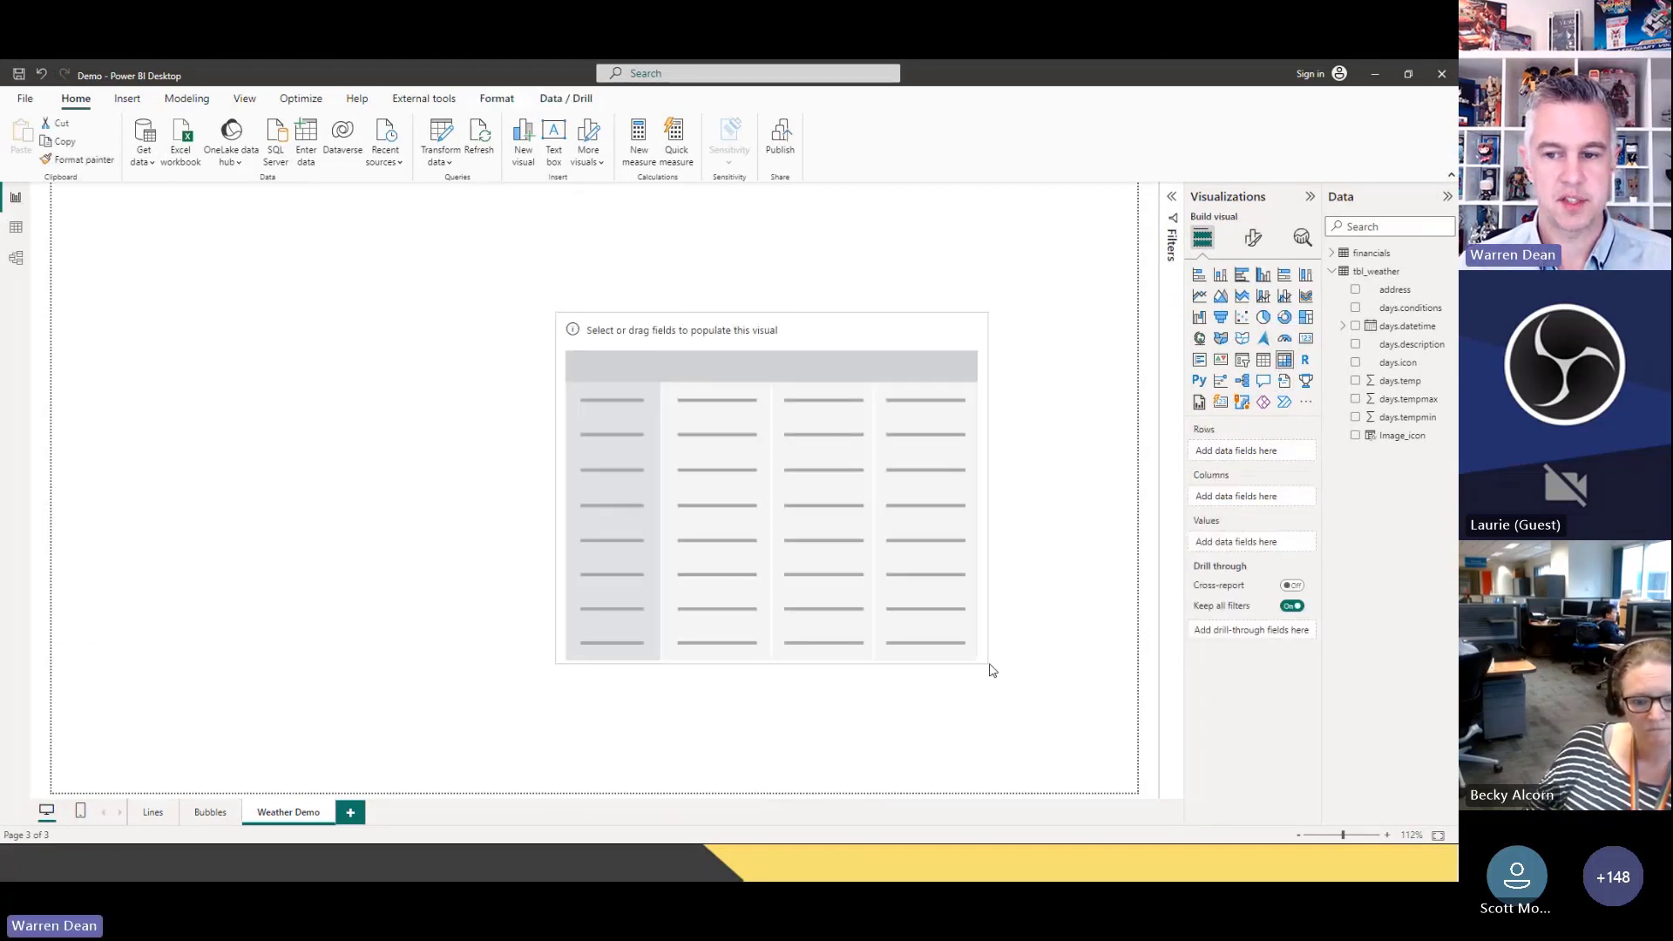
drag(822, 505, 727, 504)
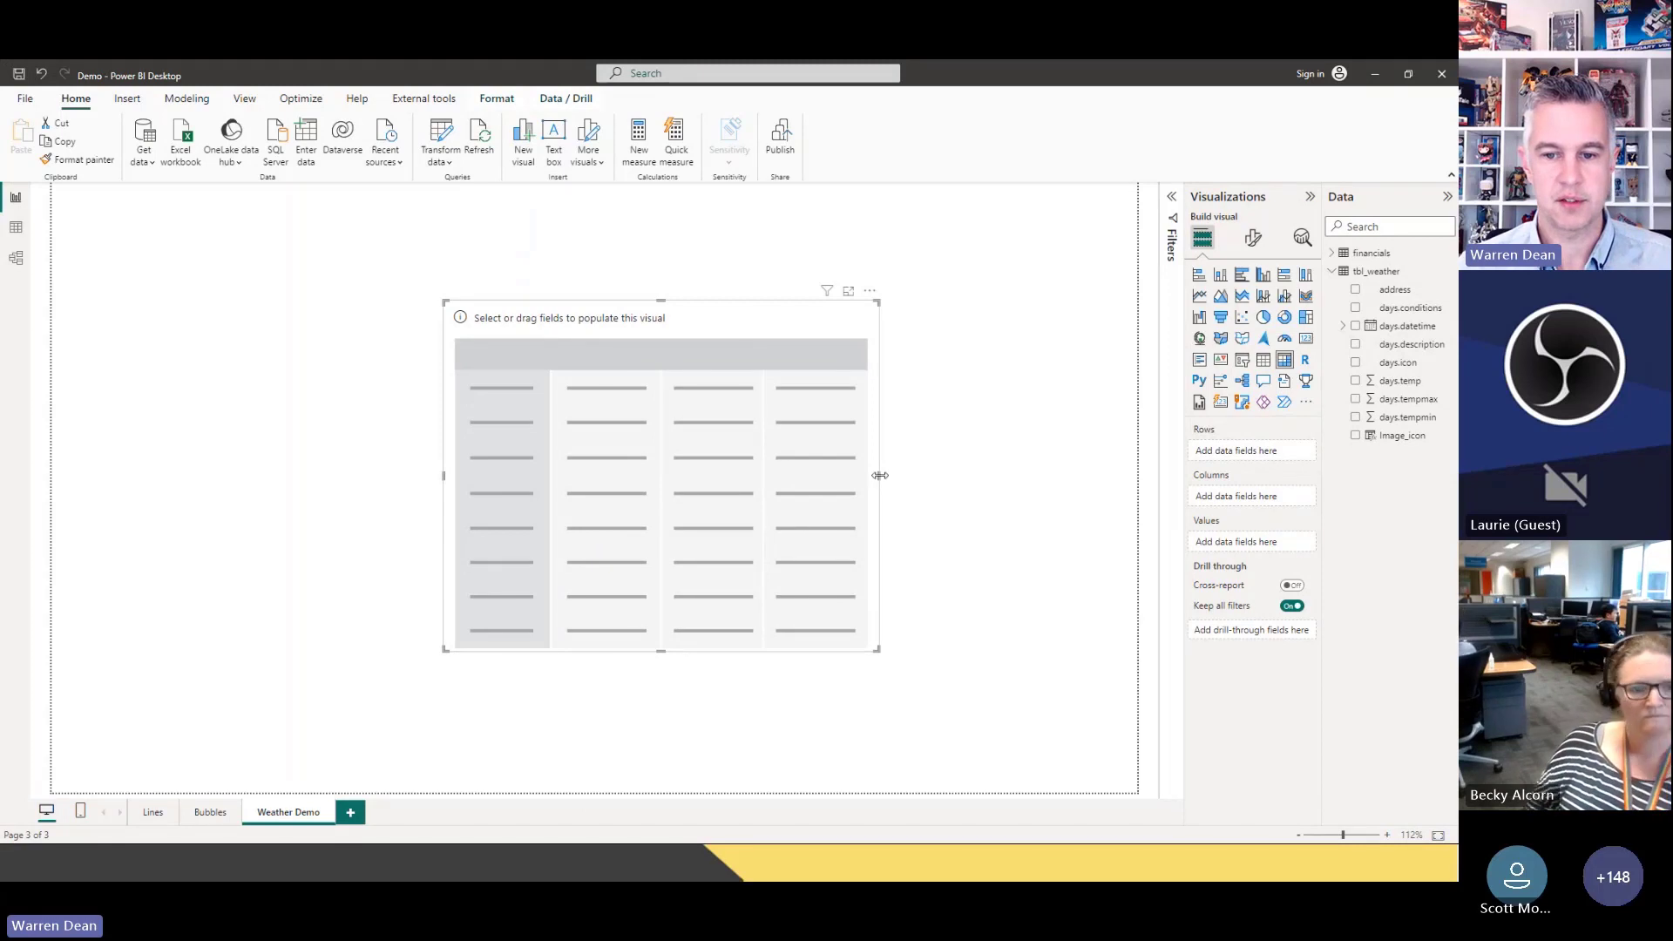
drag(878, 476, 1080, 476)
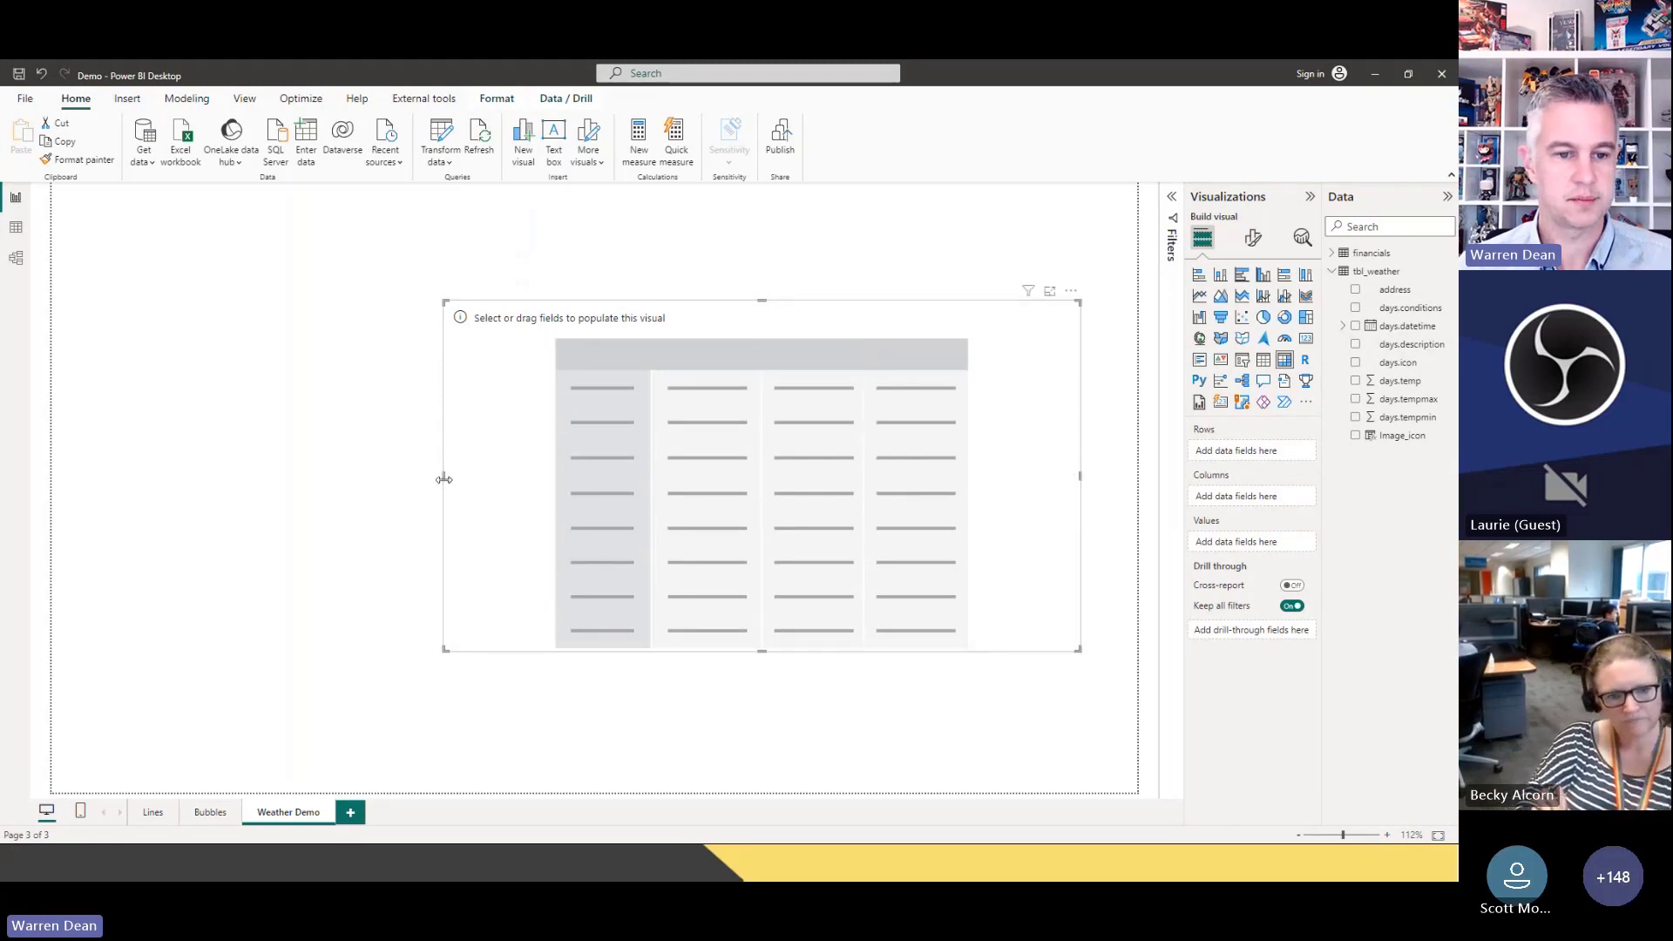
drag(441, 480, 119, 468)
drag(904, 526, 925, 528)
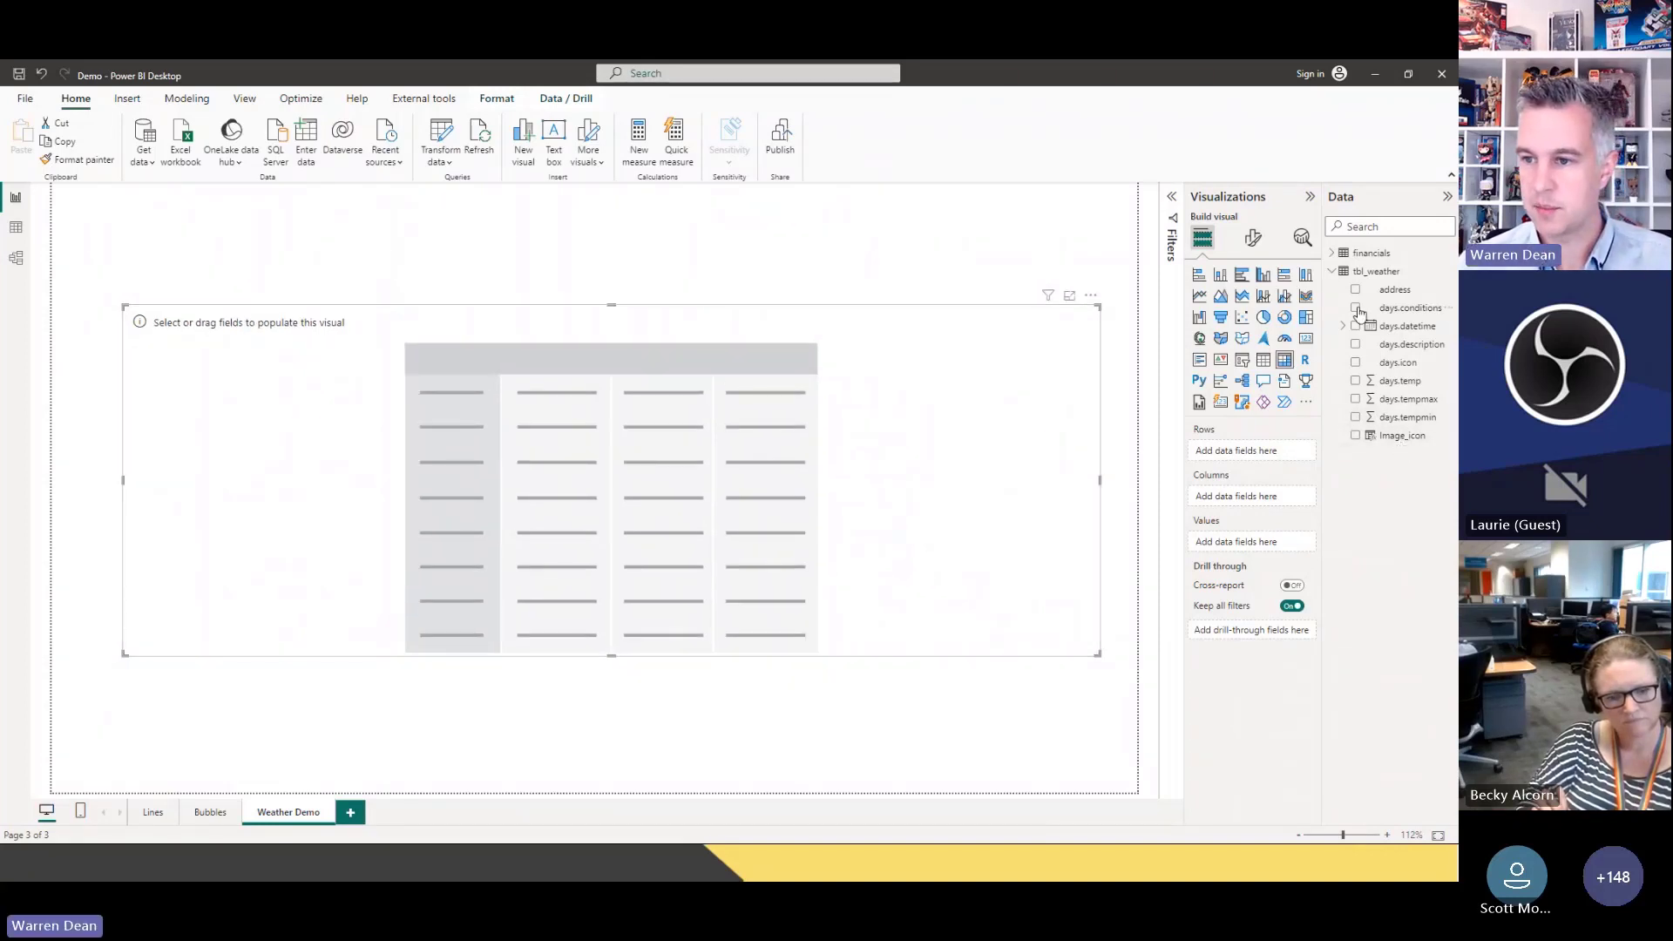
Use days.datetime as the matrix's column field, with the plain date instead of the date hierarchy
drag(1386, 338, 1245, 445)
click(1296, 451)
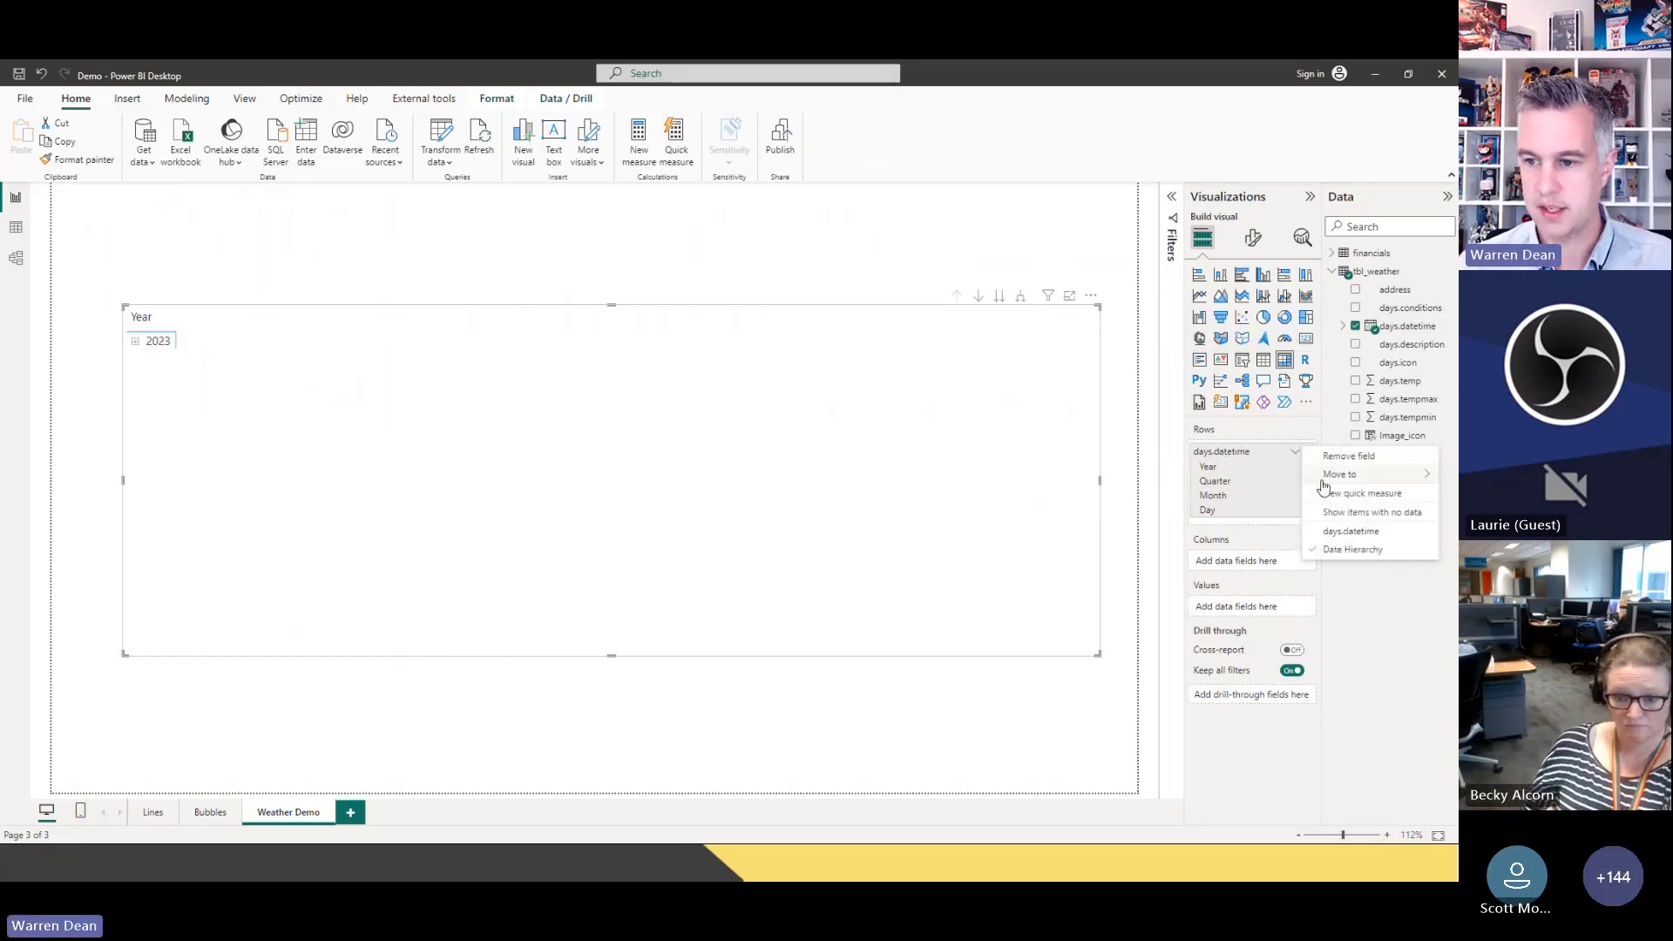
click(1347, 532)
drag(1259, 464, 1248, 501)
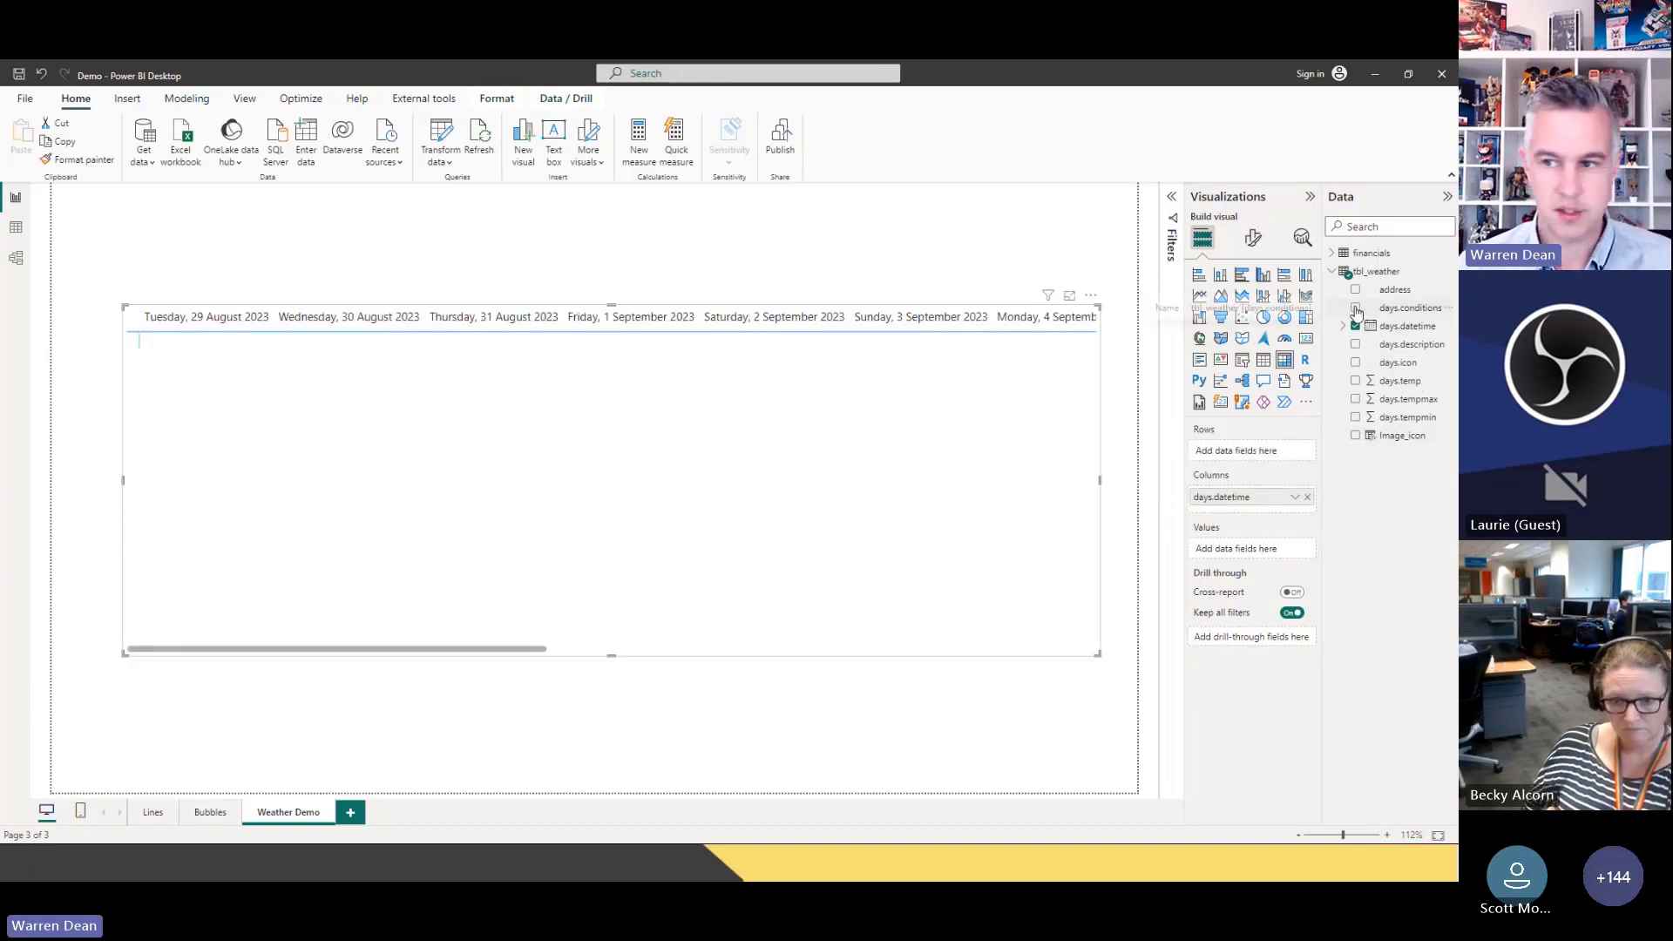
Add days.conditions and Image_icon to the matrix columns, and days.temp and days.tempmax to its values
drag(1357, 312, 1283, 509)
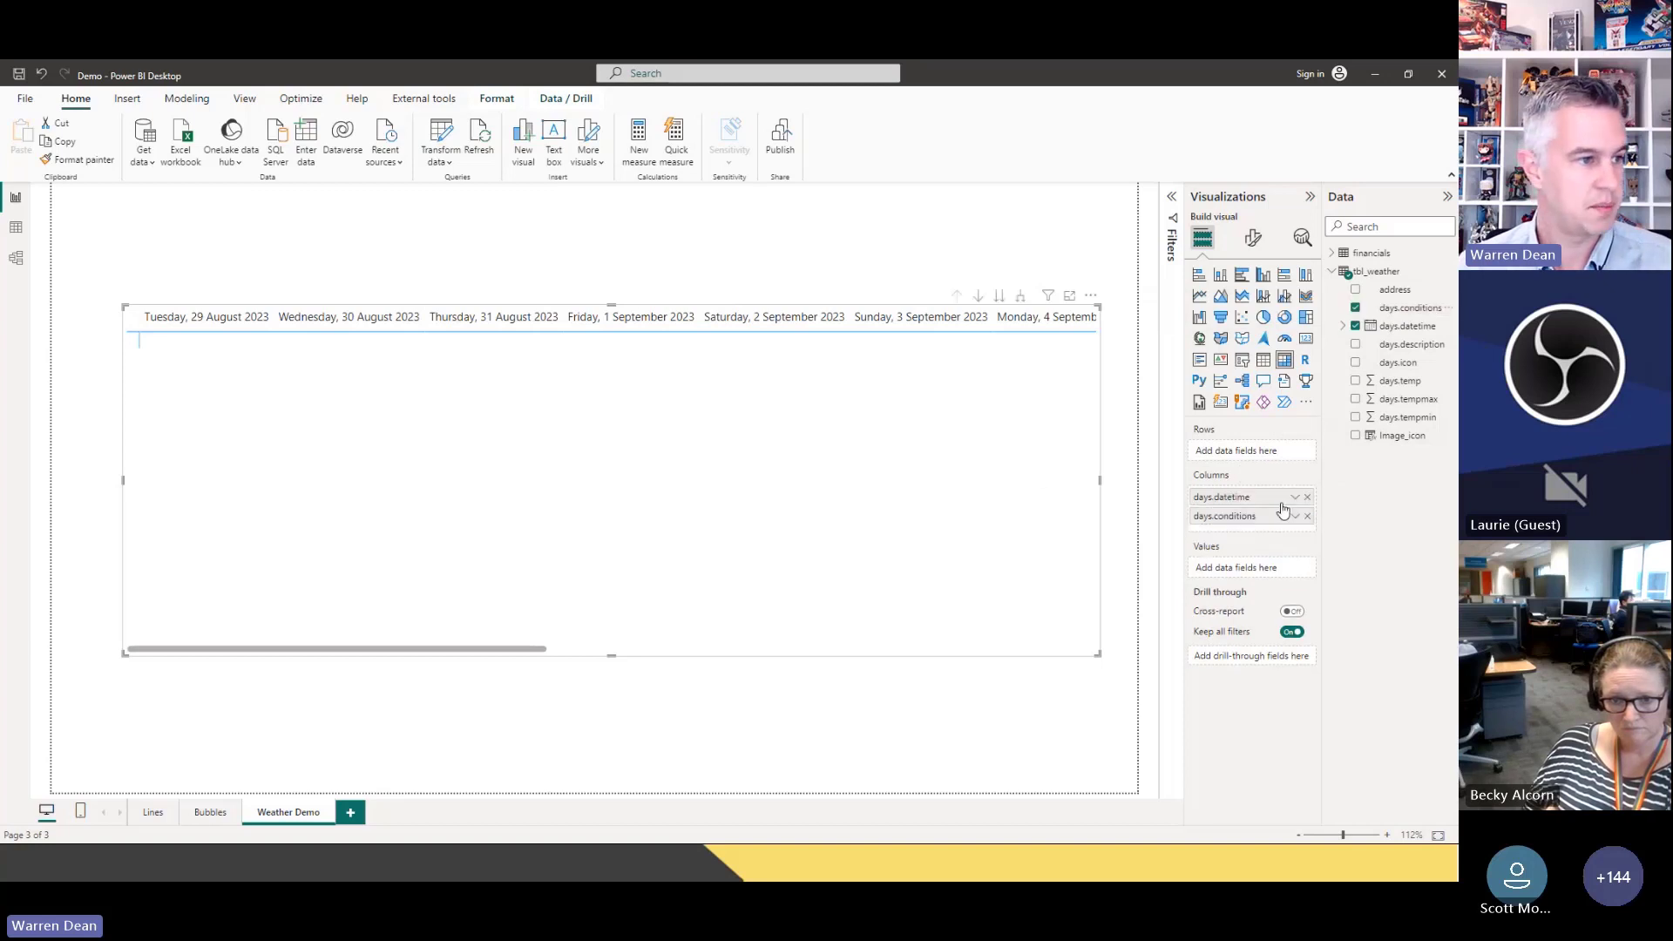
drag(1412, 436, 1310, 525)
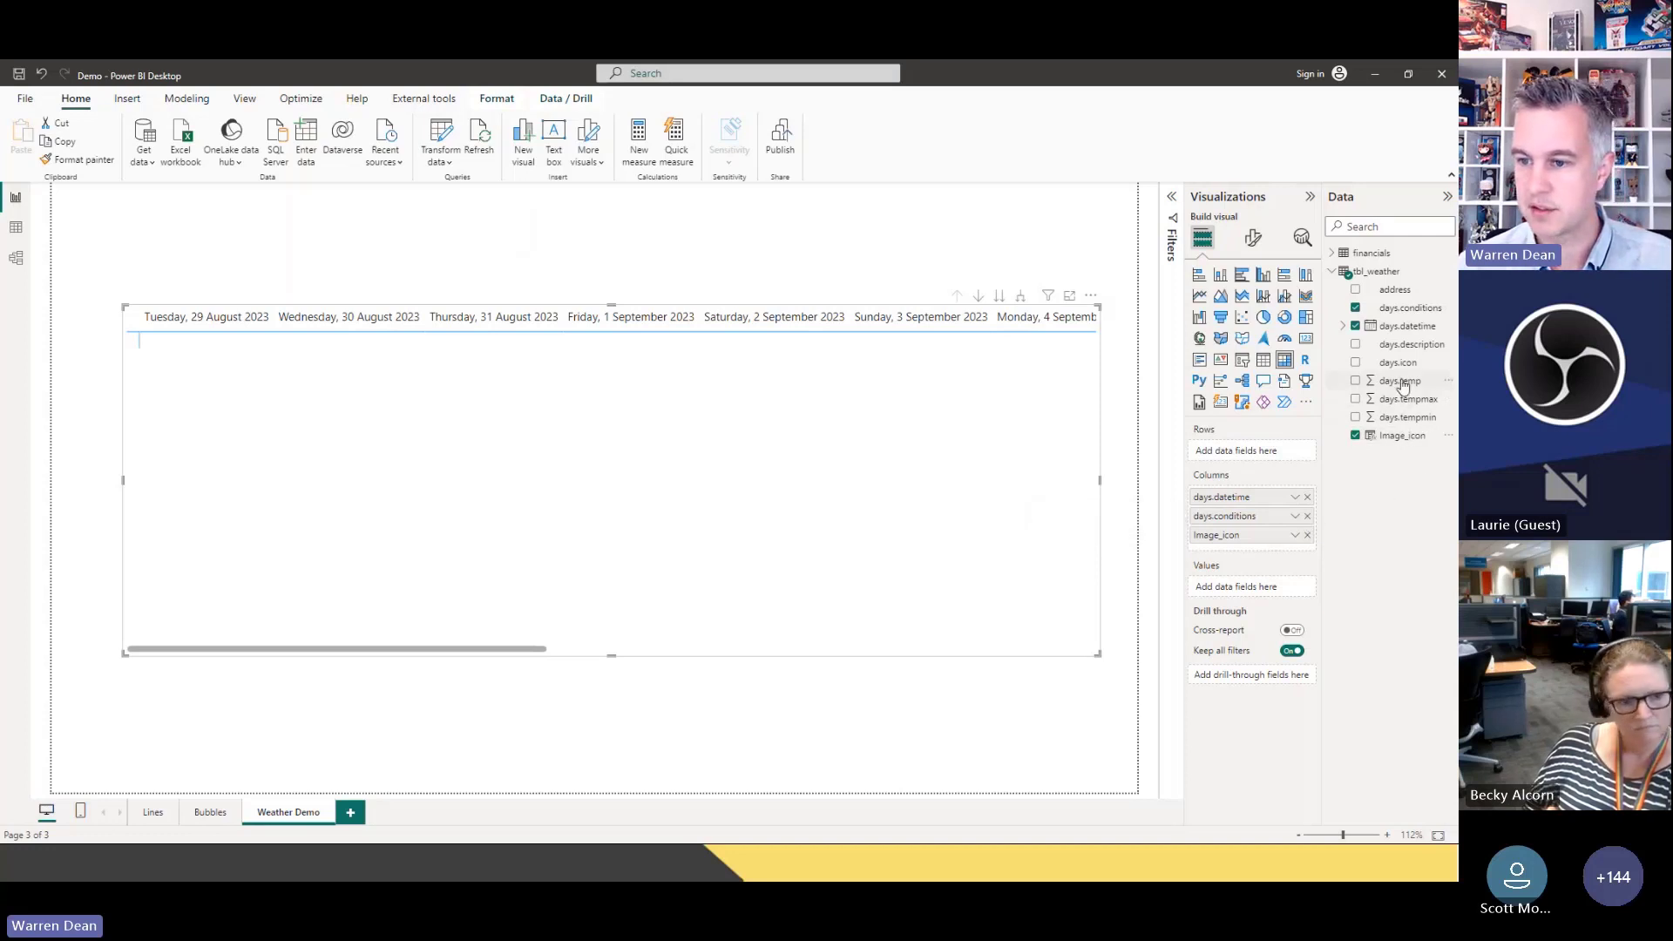
drag(1400, 383, 1303, 582)
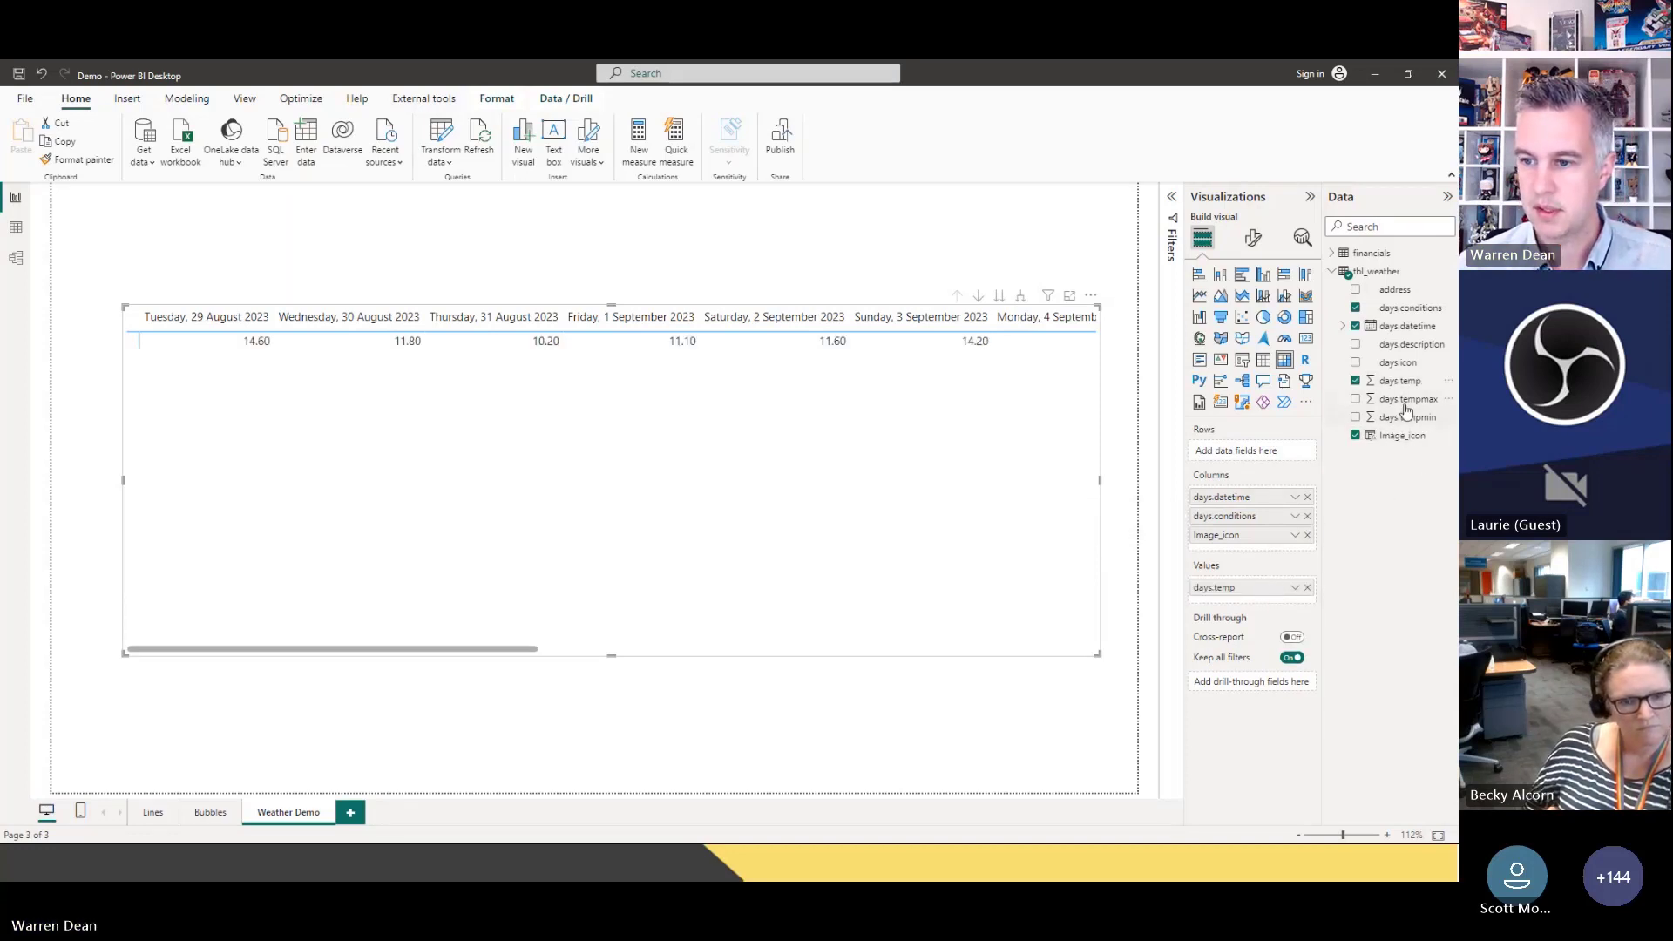
drag(1407, 399, 1288, 602)
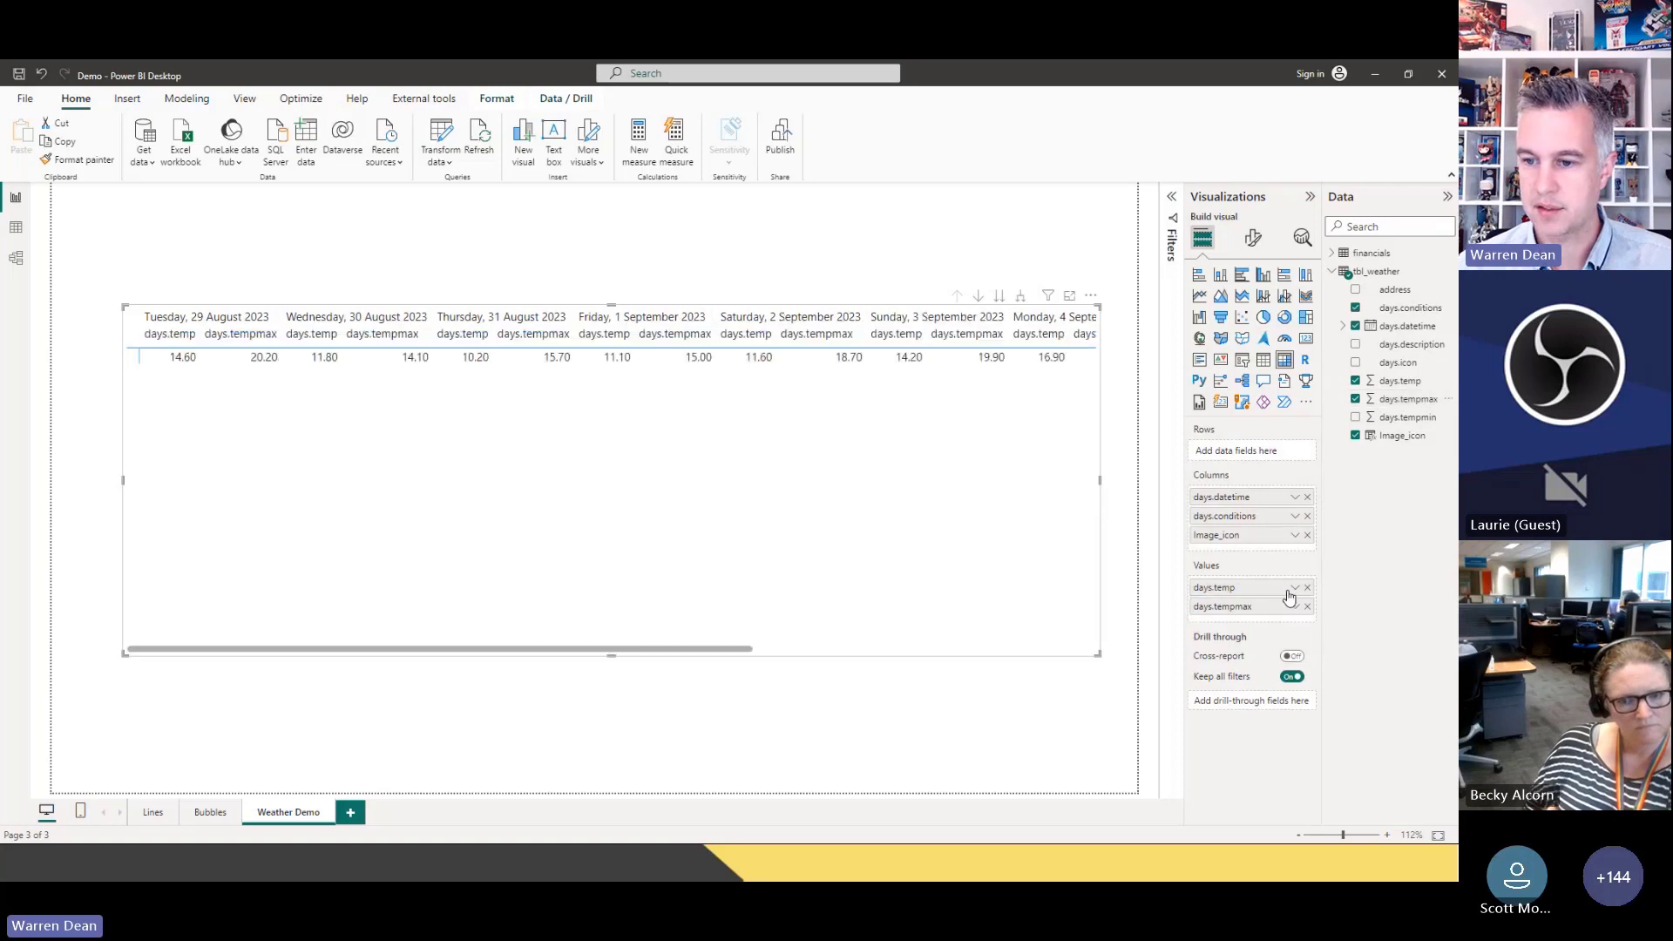
Rename the matrix's column fields days.datetime as Date and days.conditions as Condition, and give Image_icon a blank name
double_click(1255, 499)
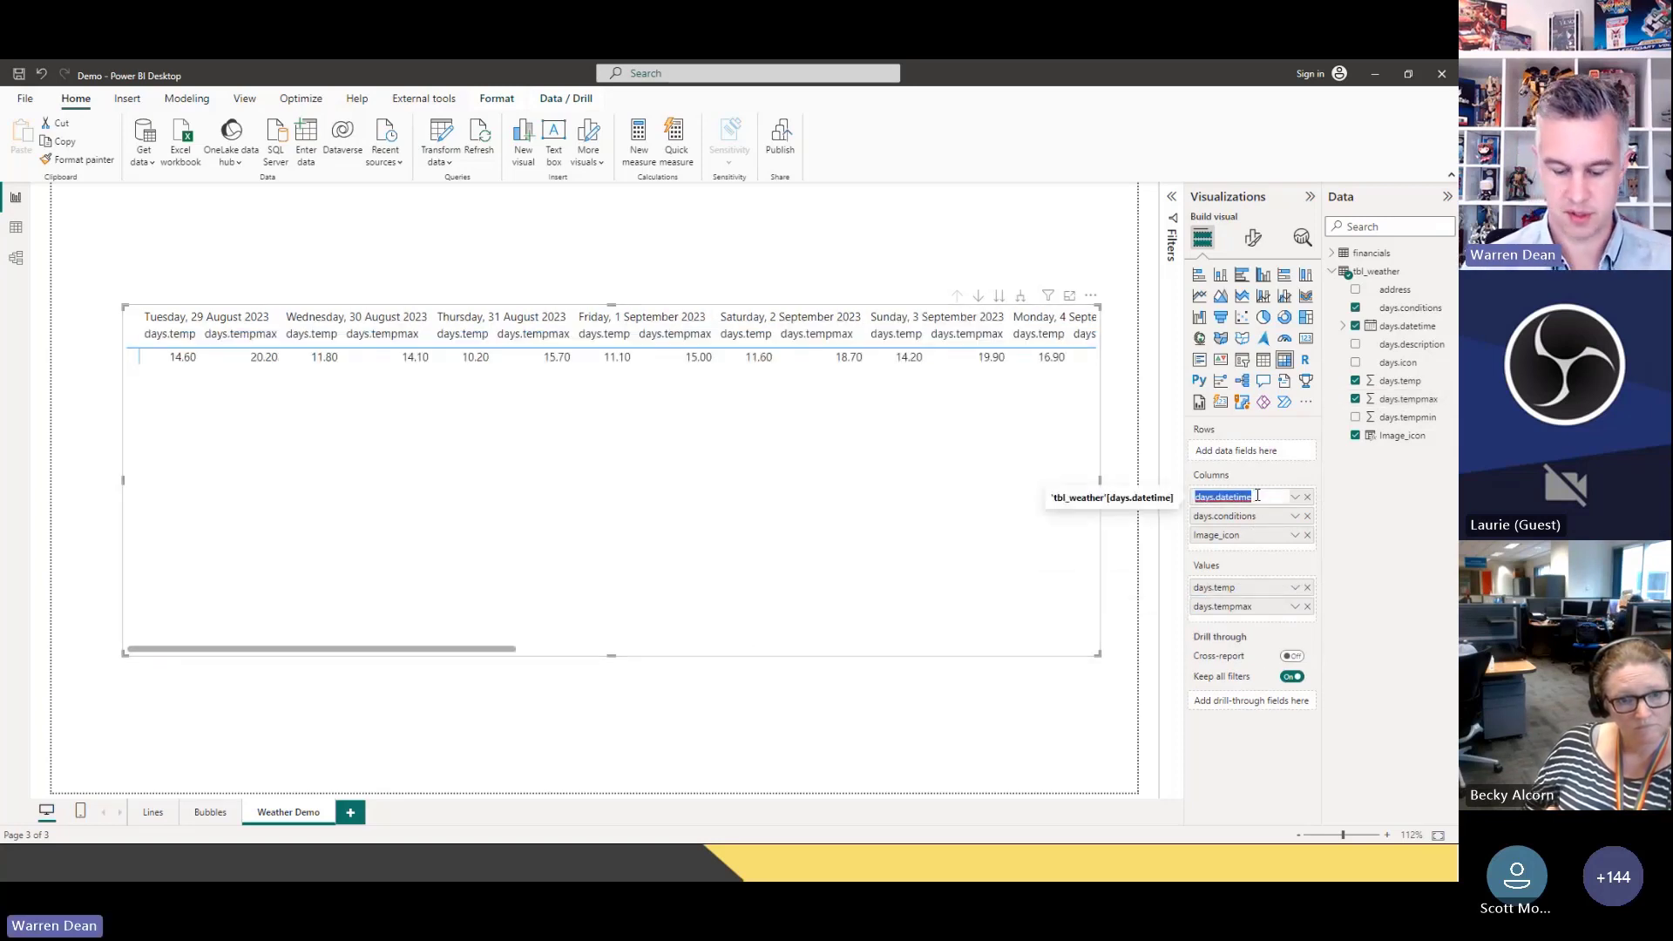
text(Date)
key(Return)
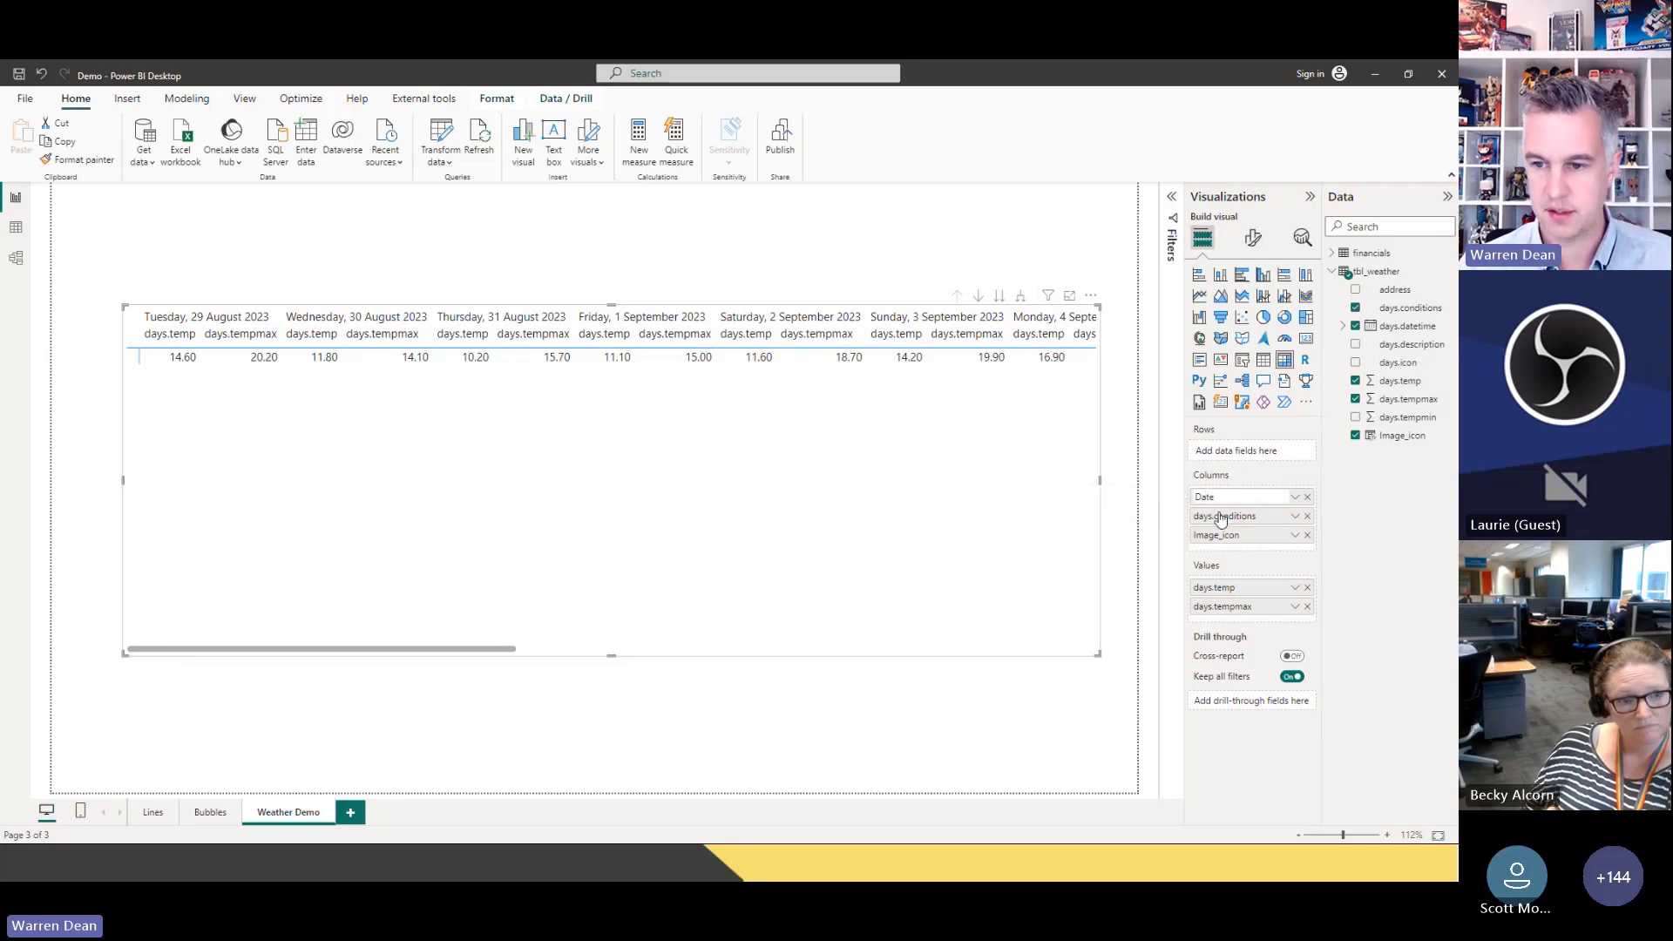
double_click(1216, 515)
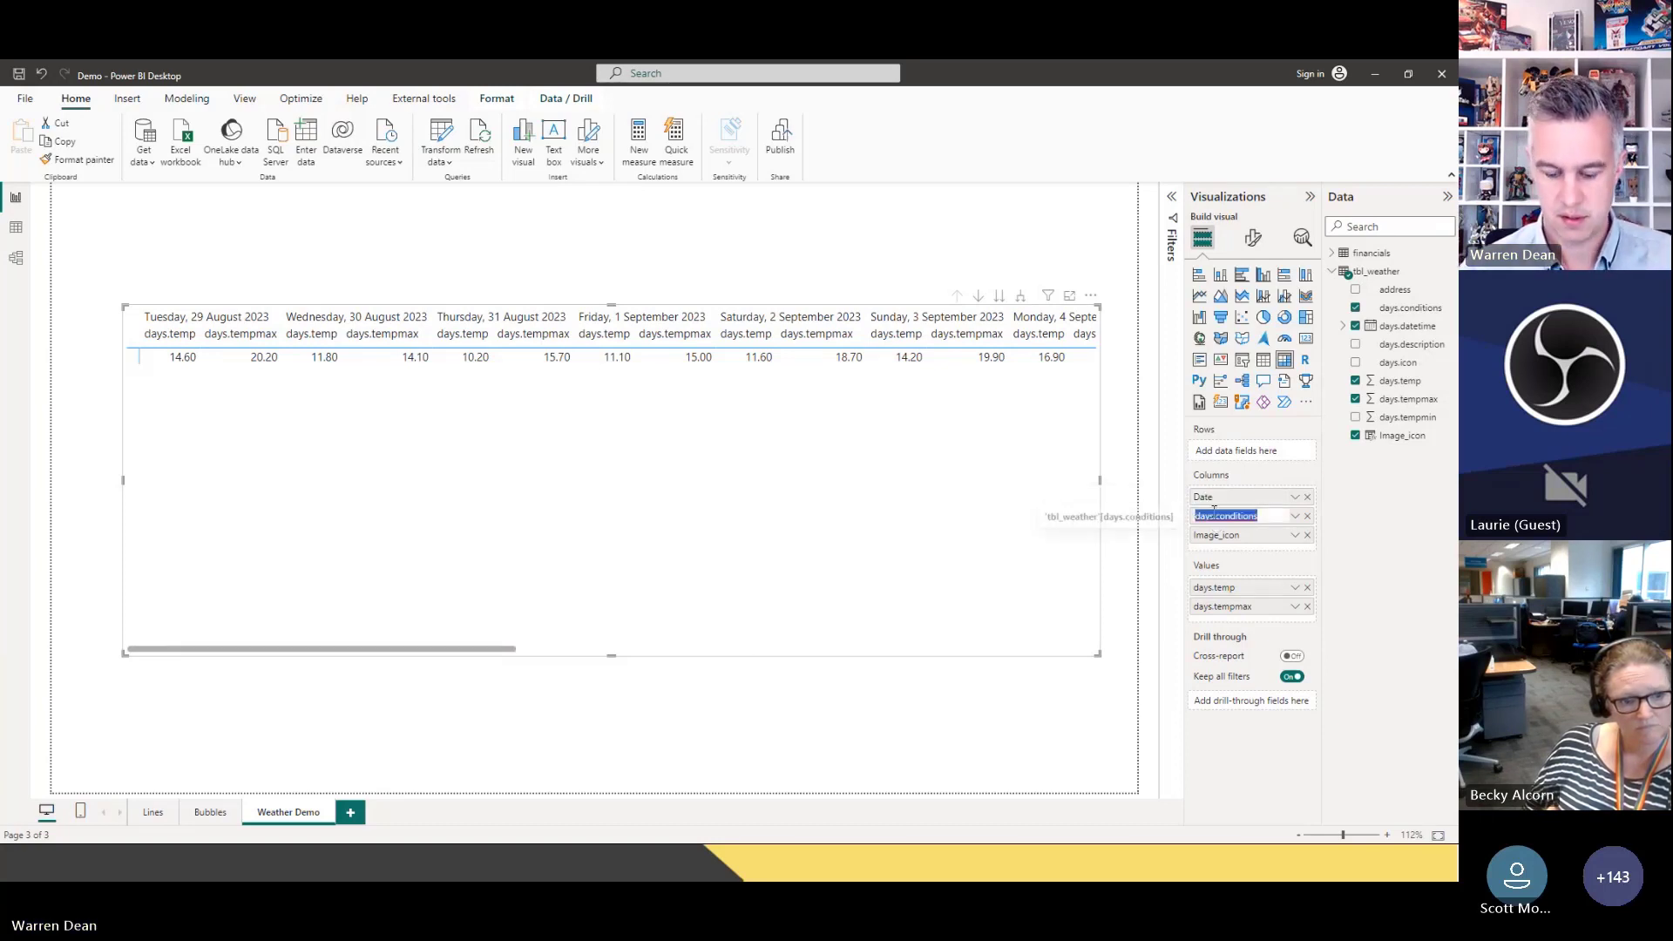
text(Condit)
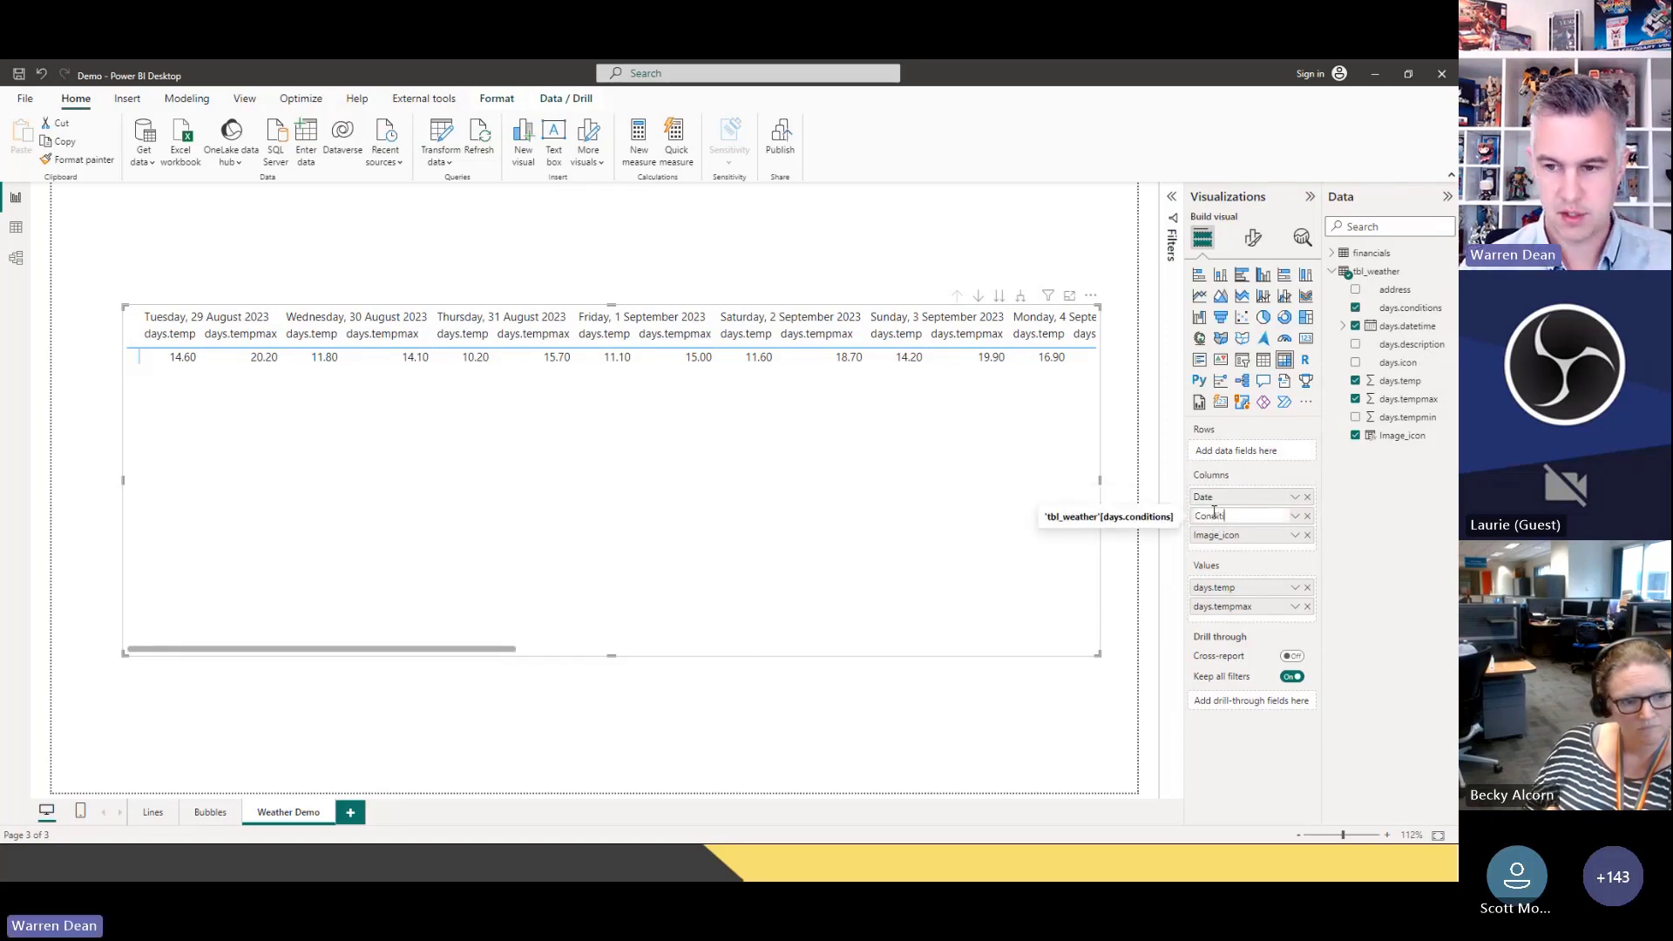
key(Return)
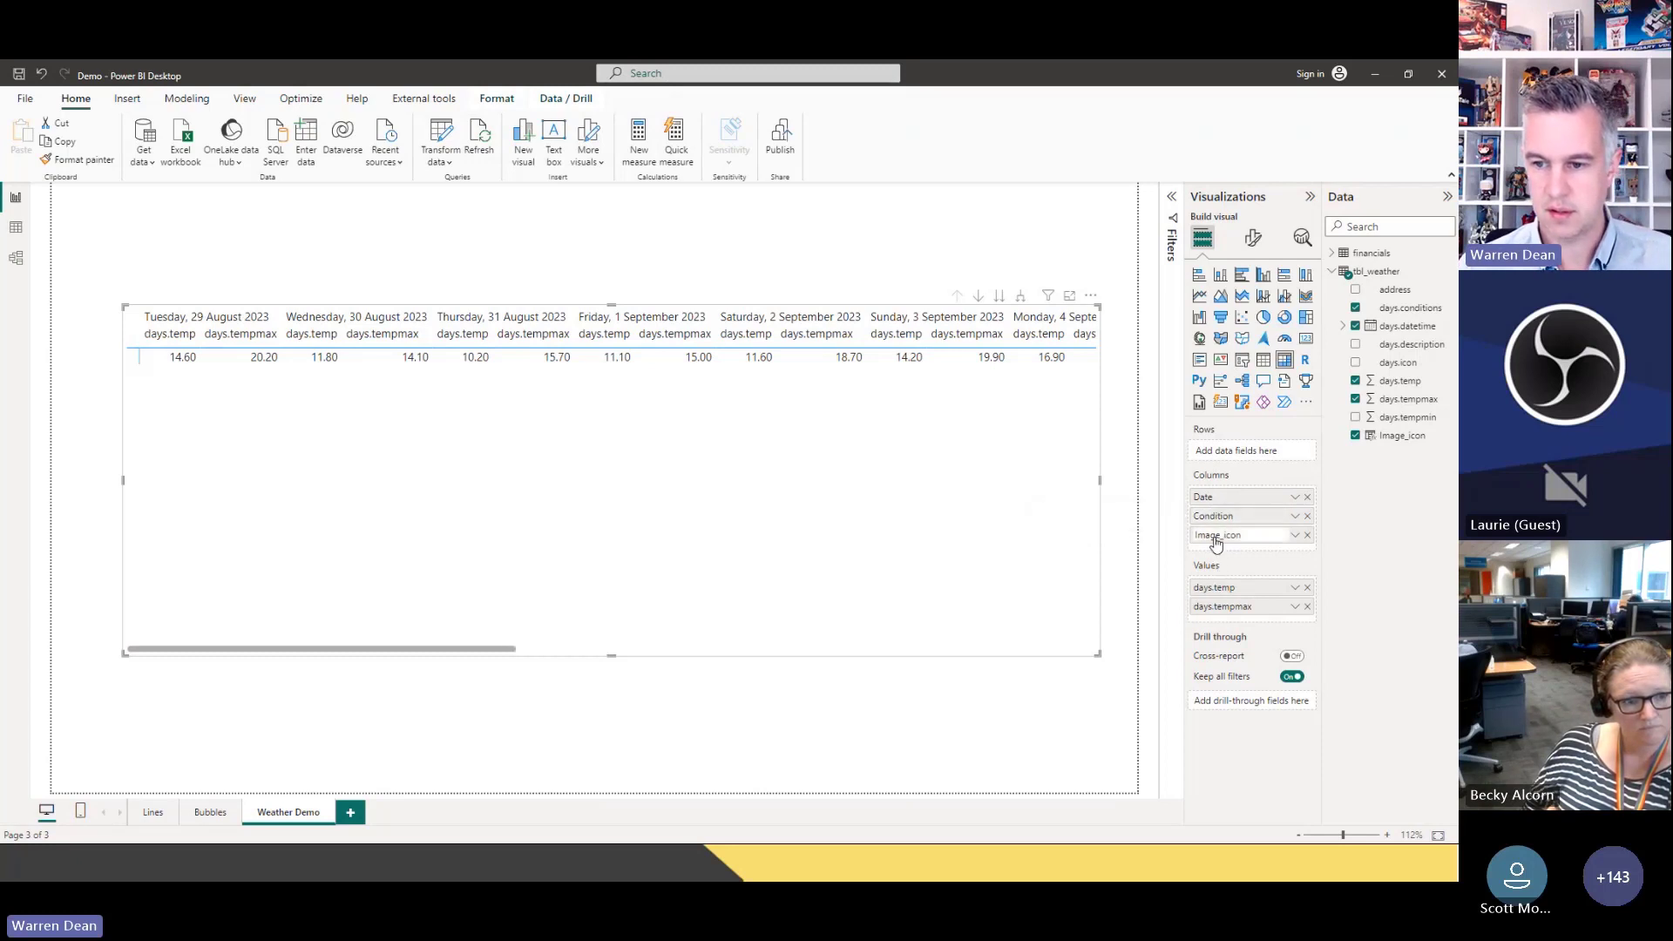
double_click(1216, 535)
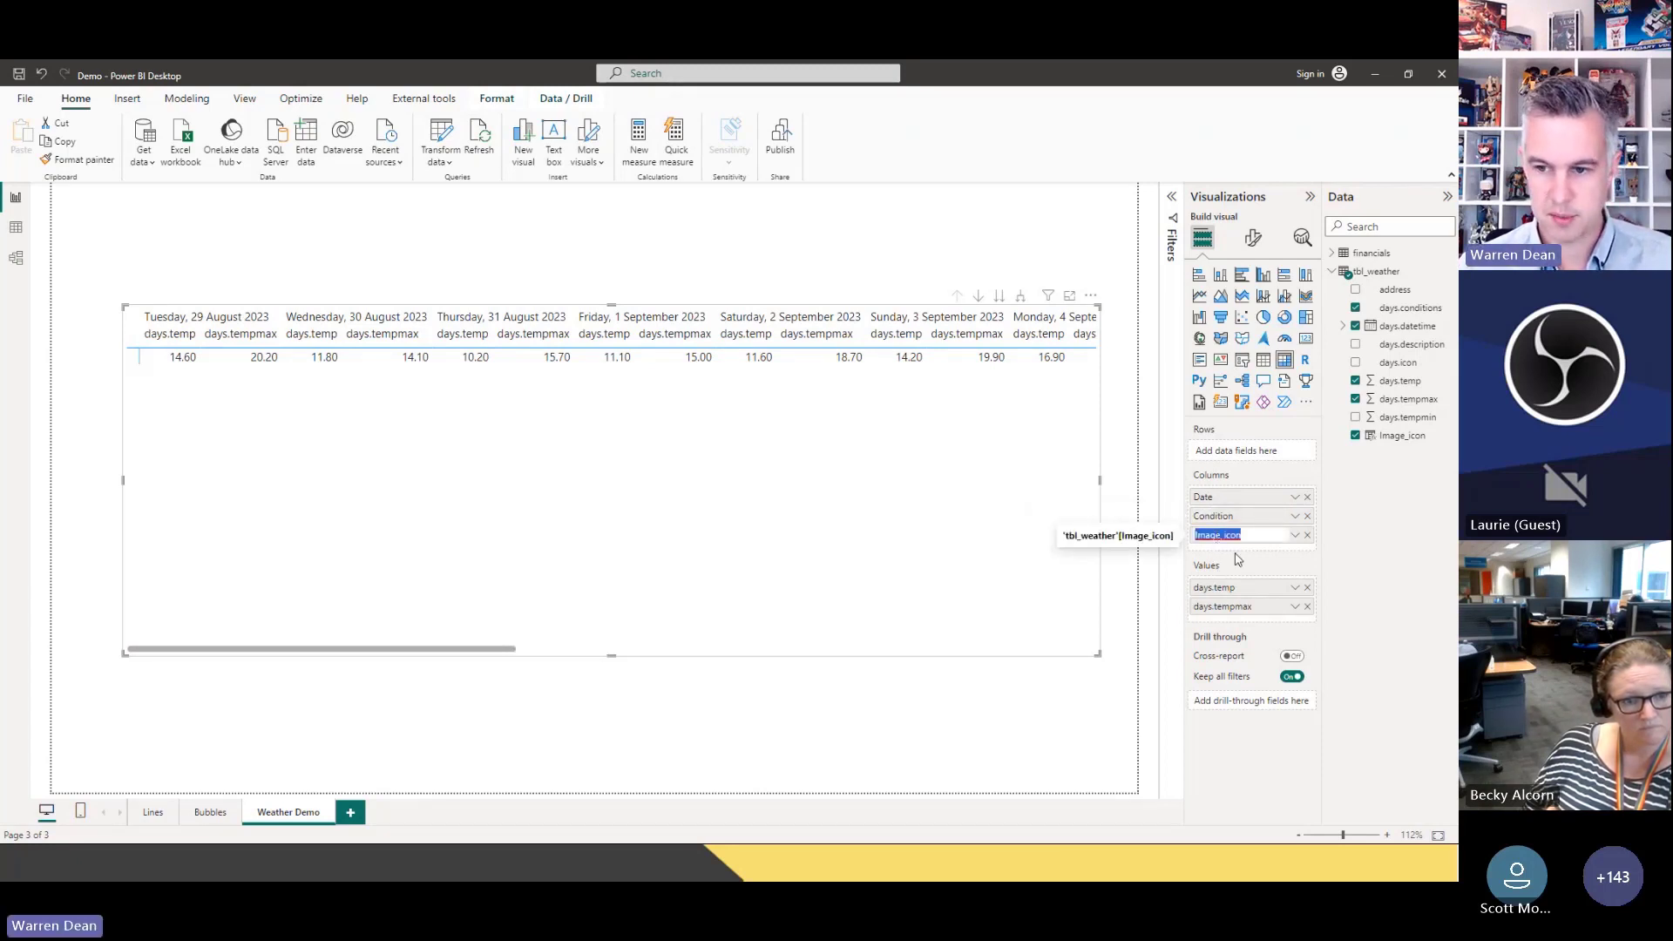
key(BackSpace)
key(Return)
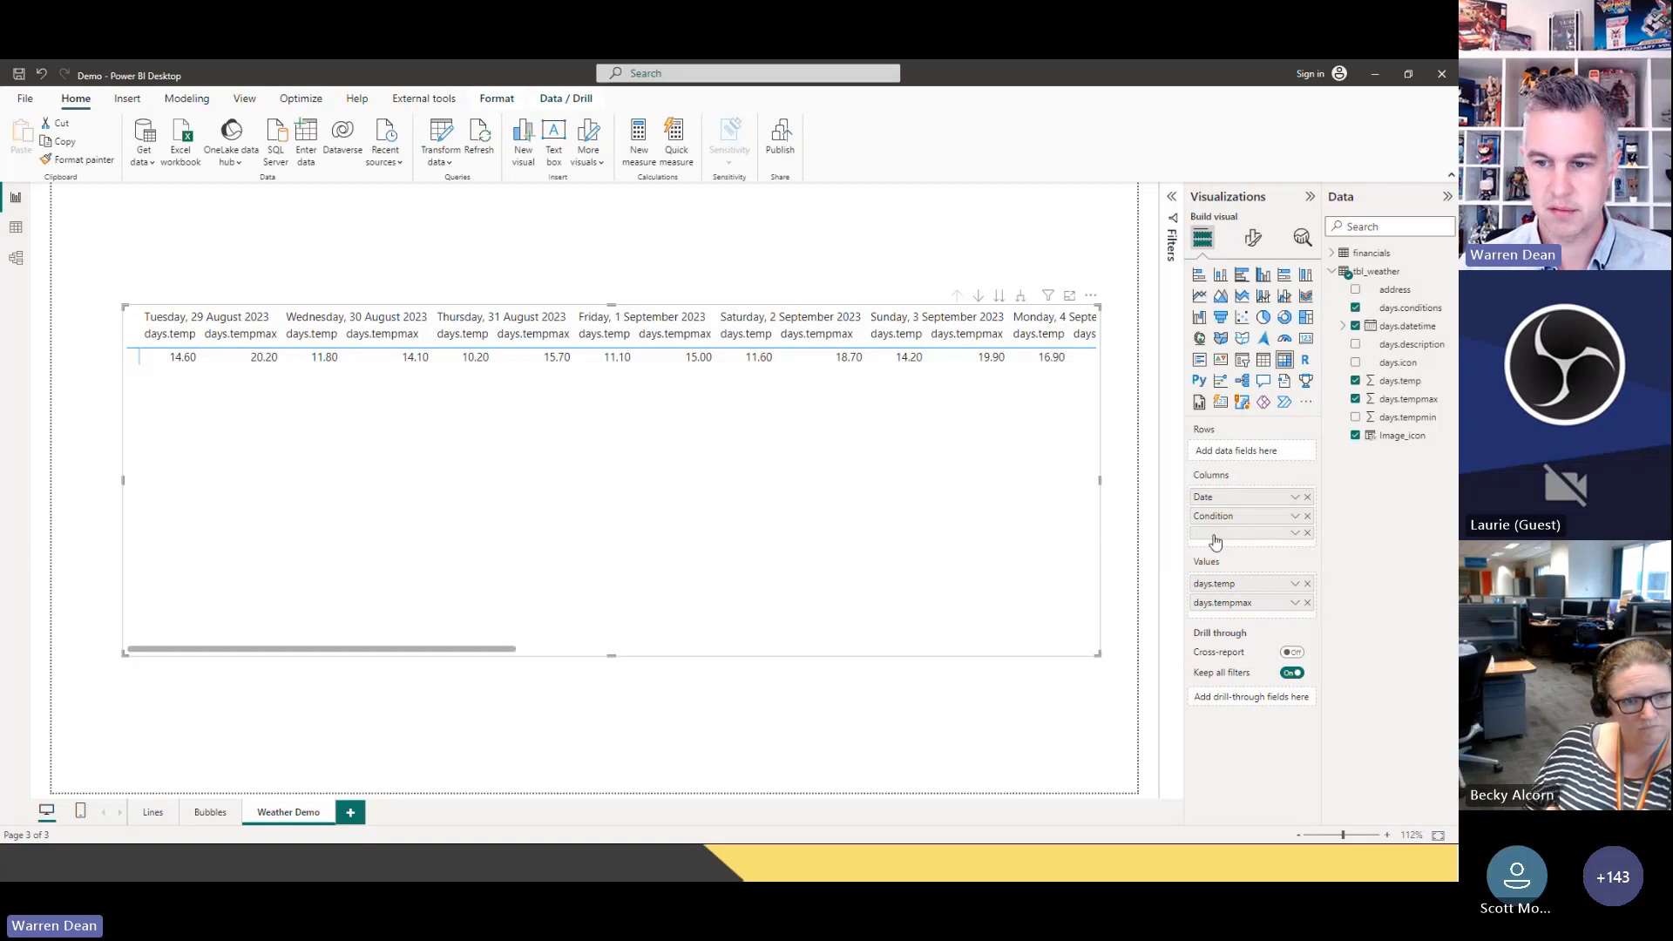
Rename the matrix's value fields days.temp as Temp and days.tempmax as Max
double_click(1228, 585)
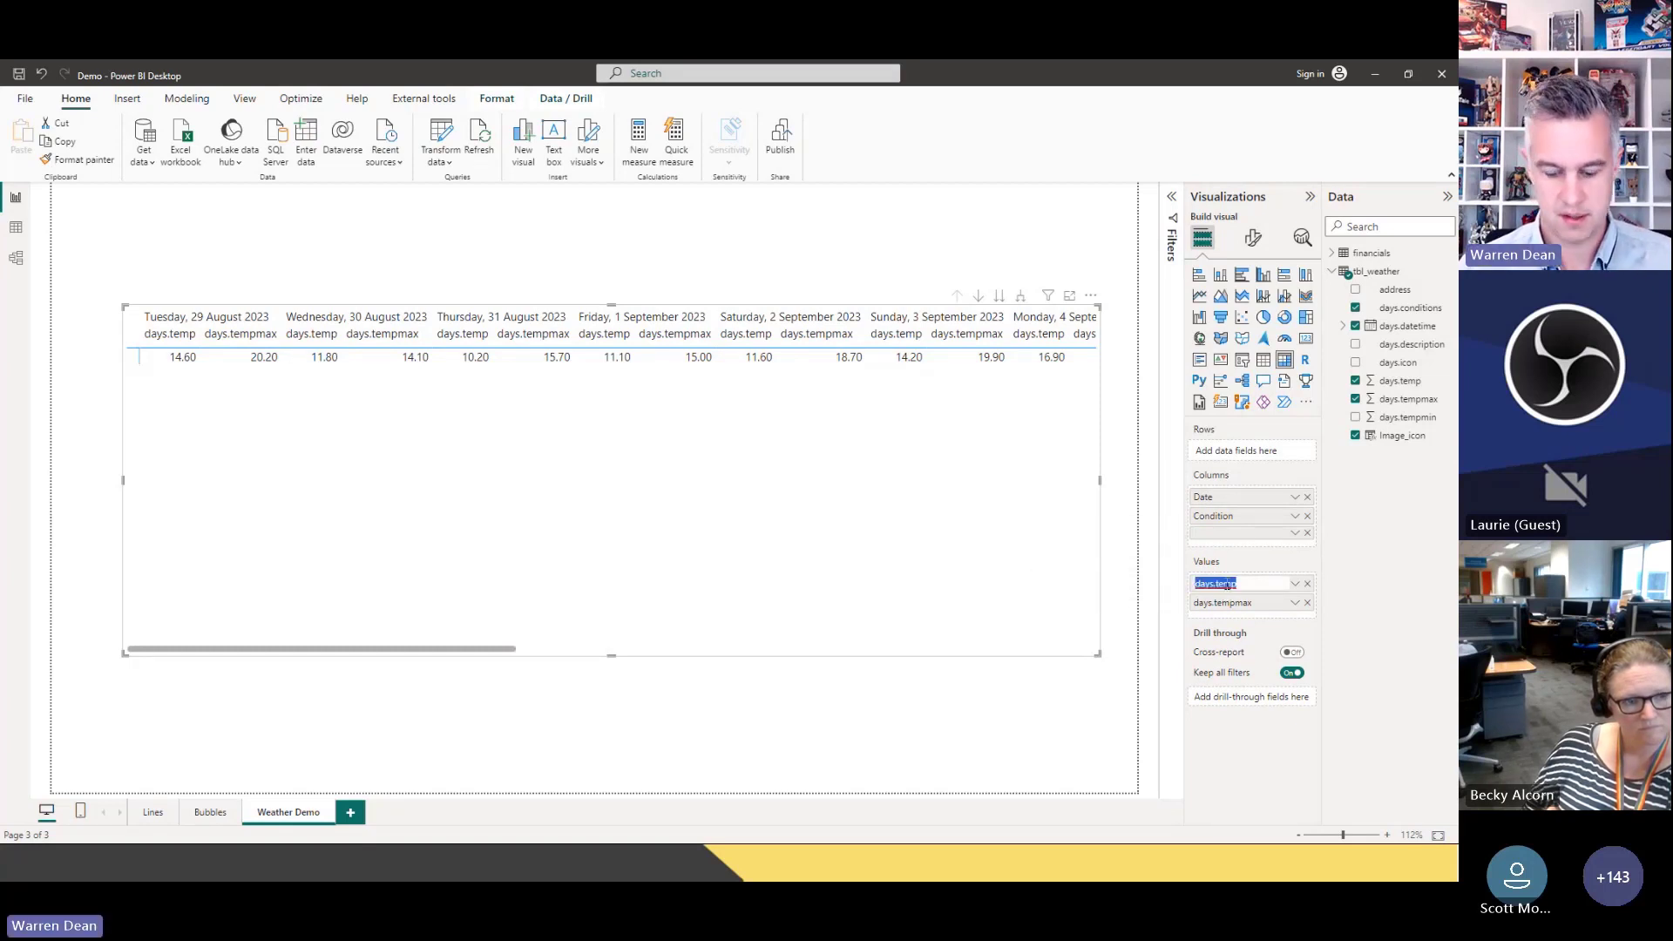
text(Temp)
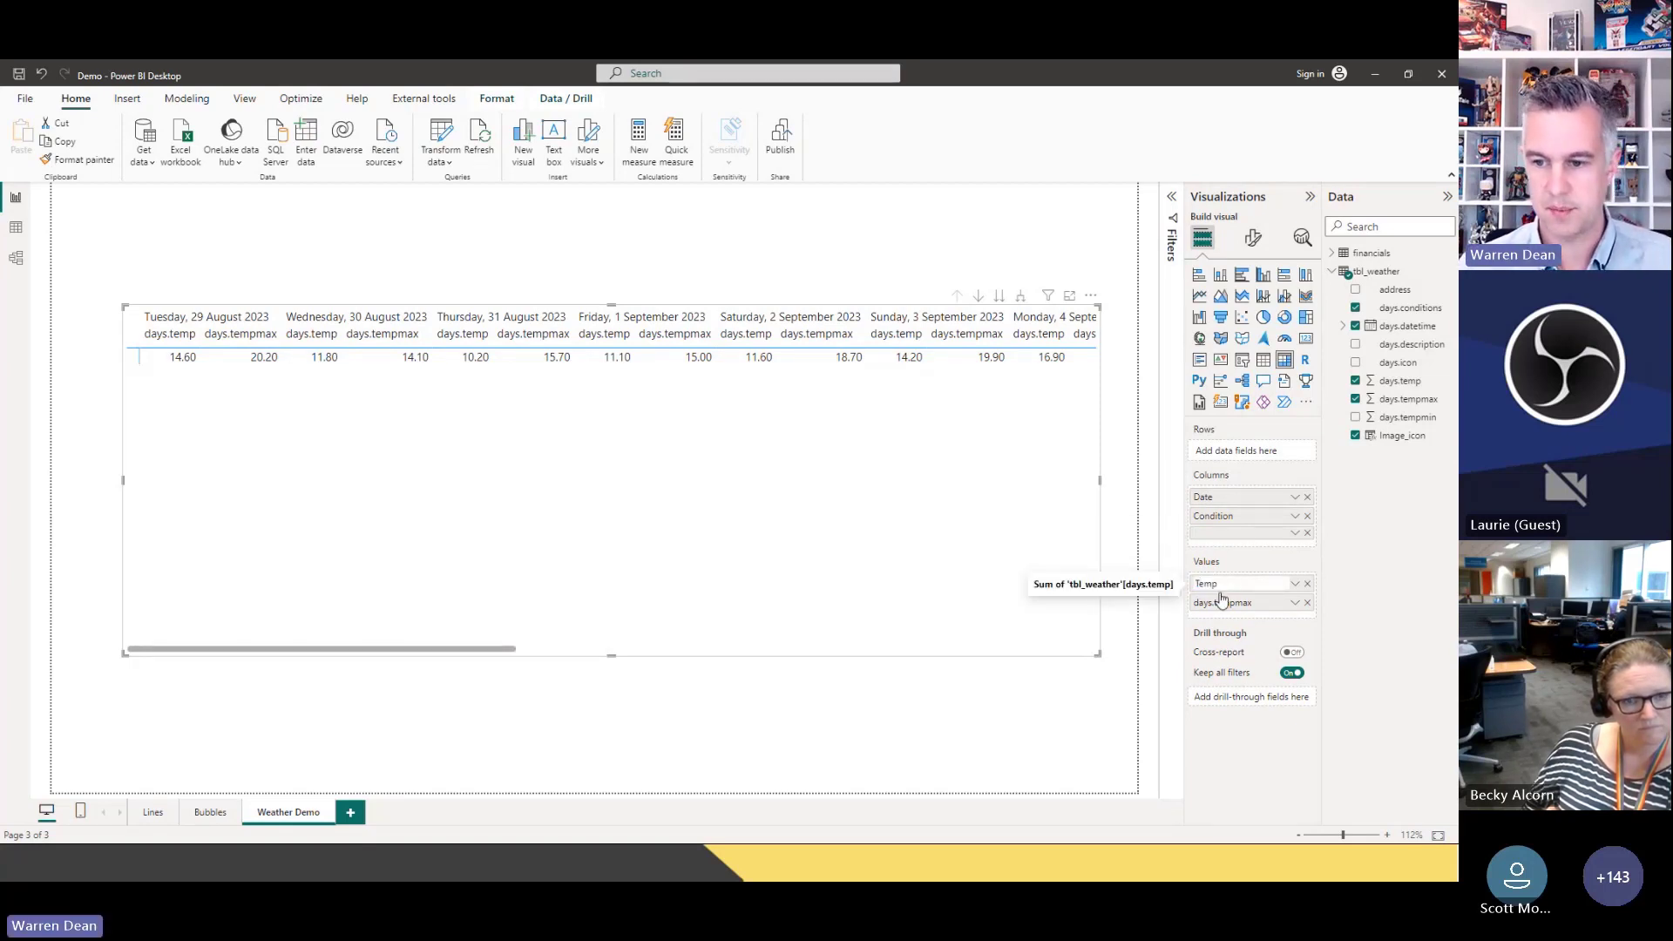
double_click(1219, 602)
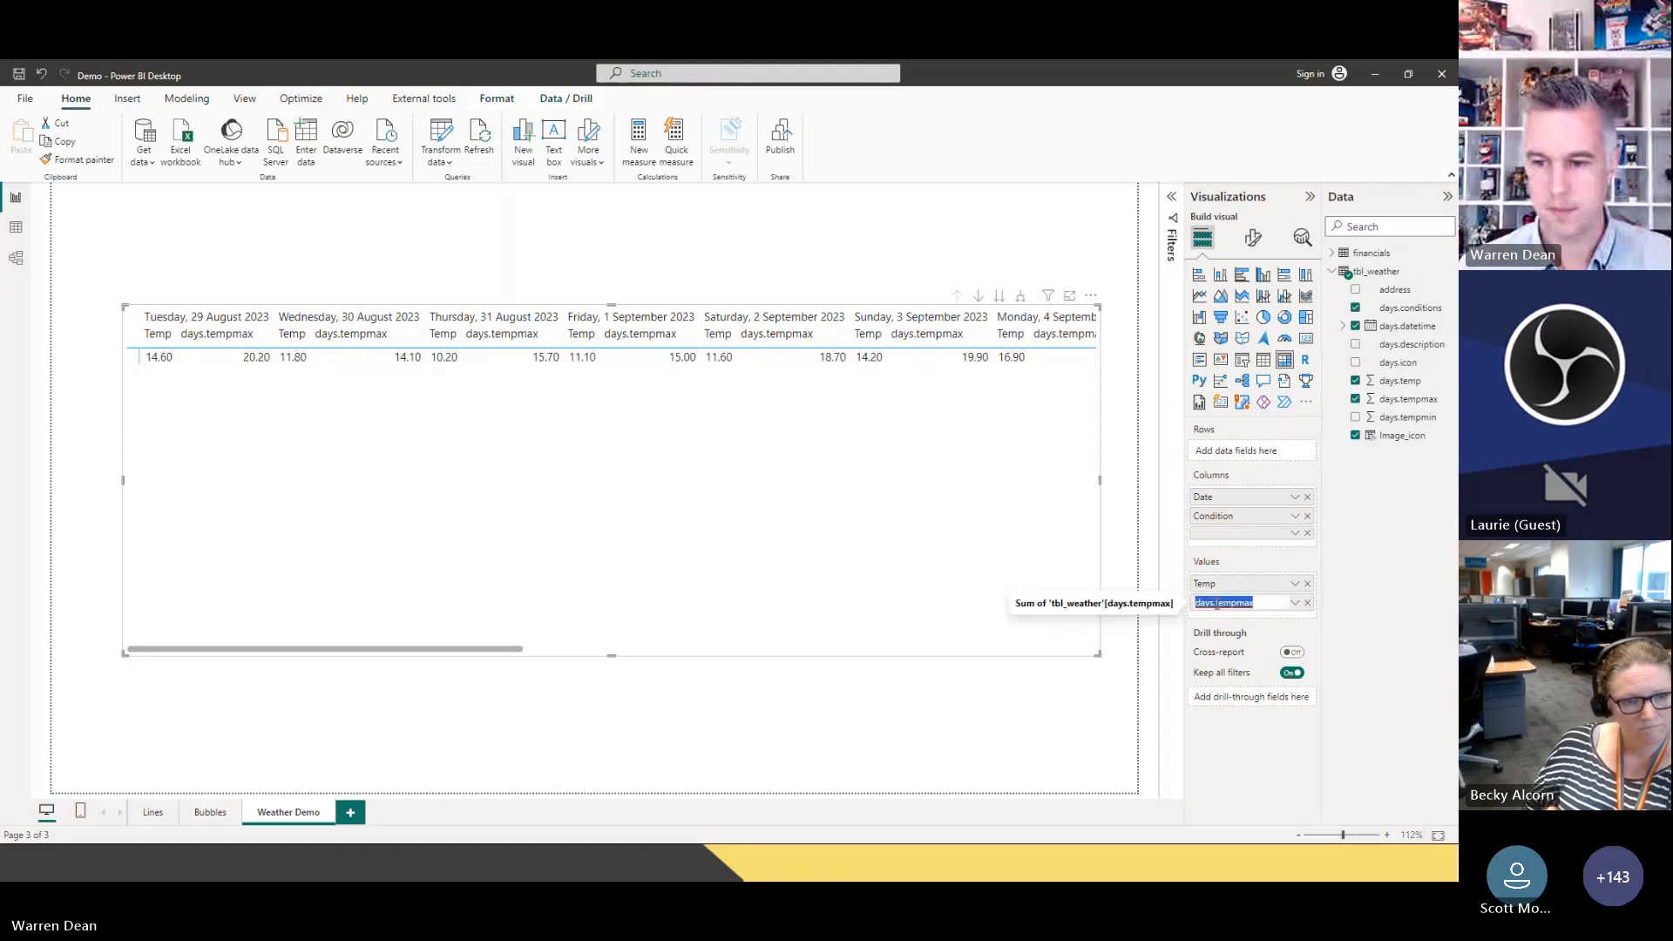
text(Max)
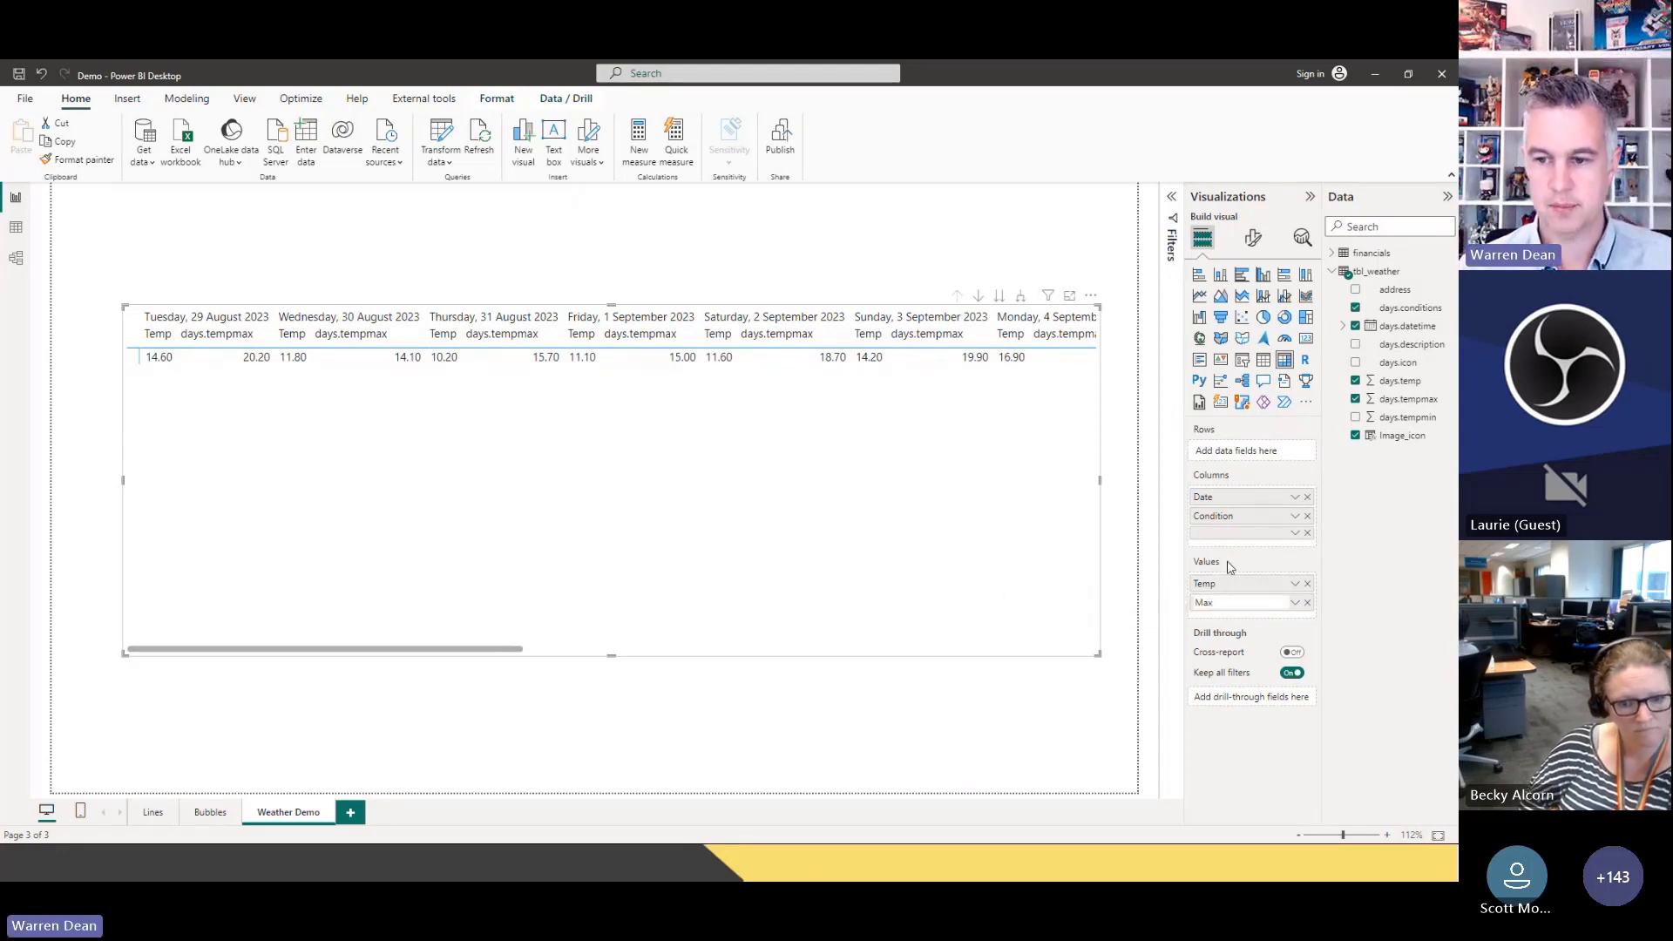
Confirm the value name Max, switch the matrix values to rows, and widen the matrix slightly
key(Return)
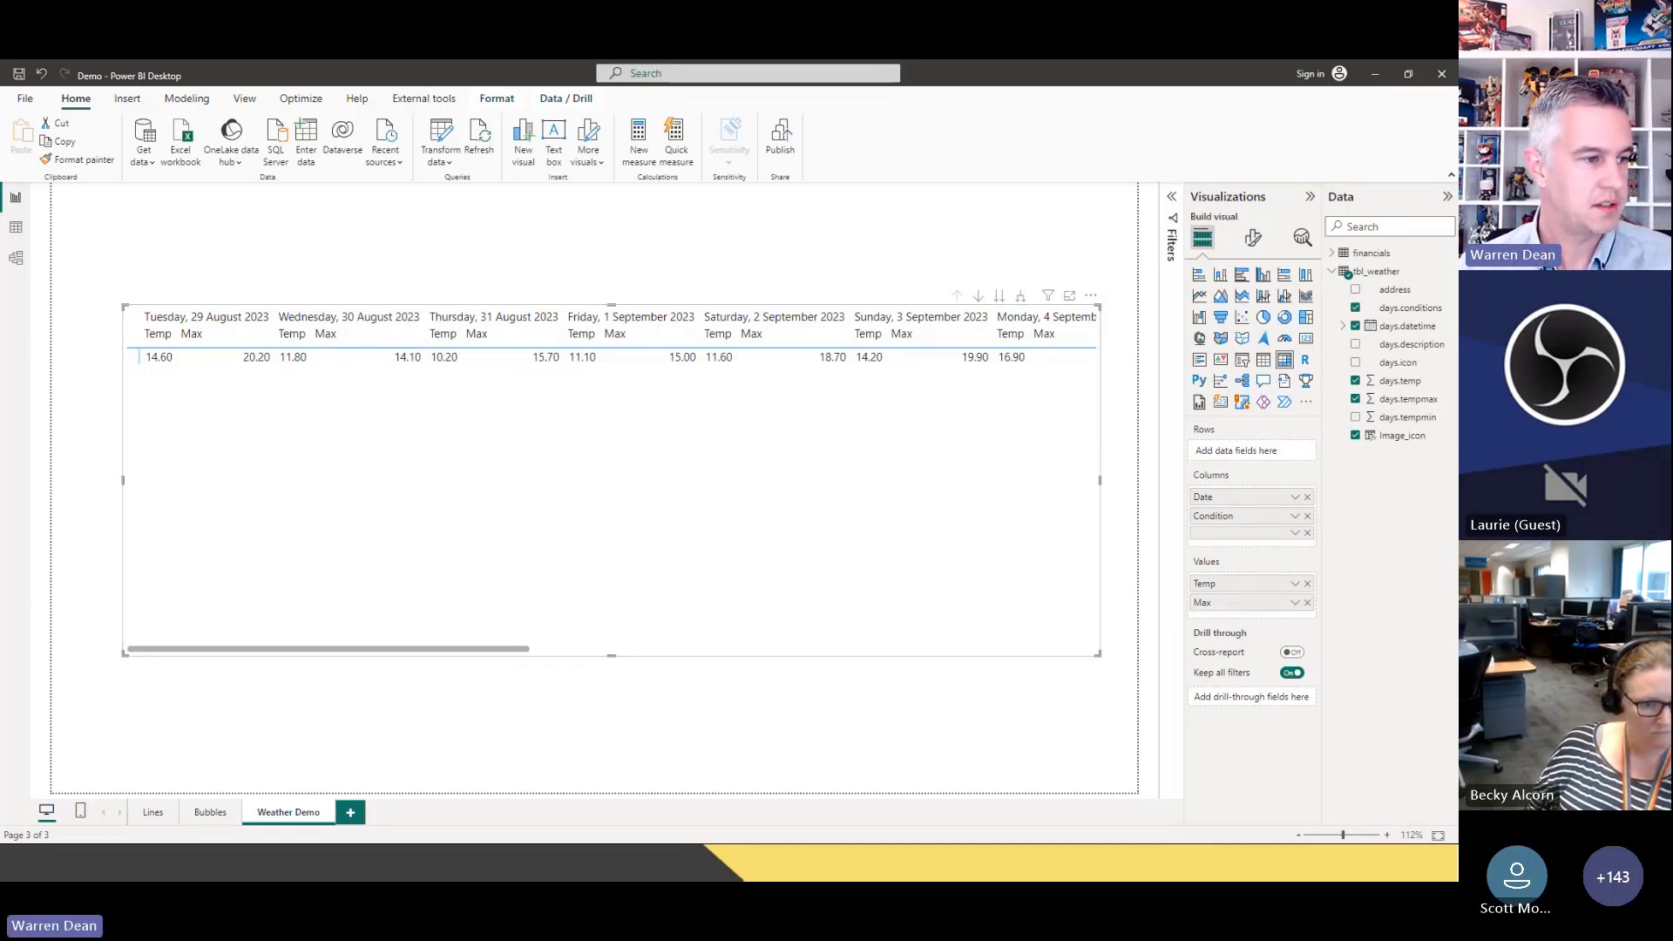
click(1253, 242)
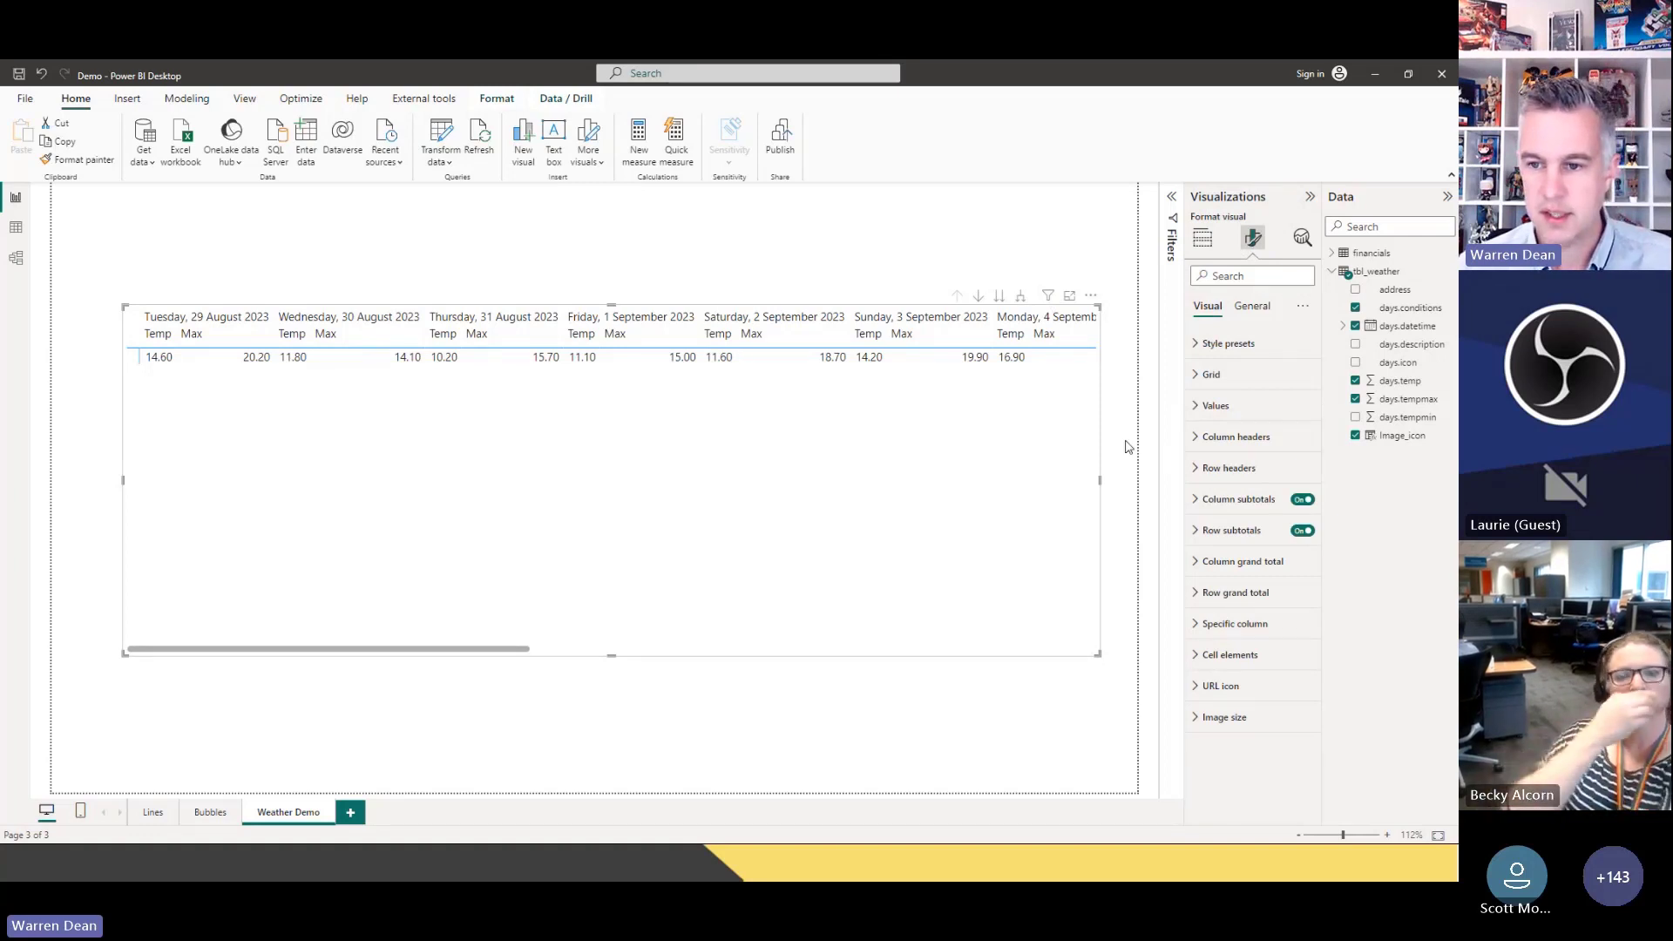
click(1234, 277)
text(ro)
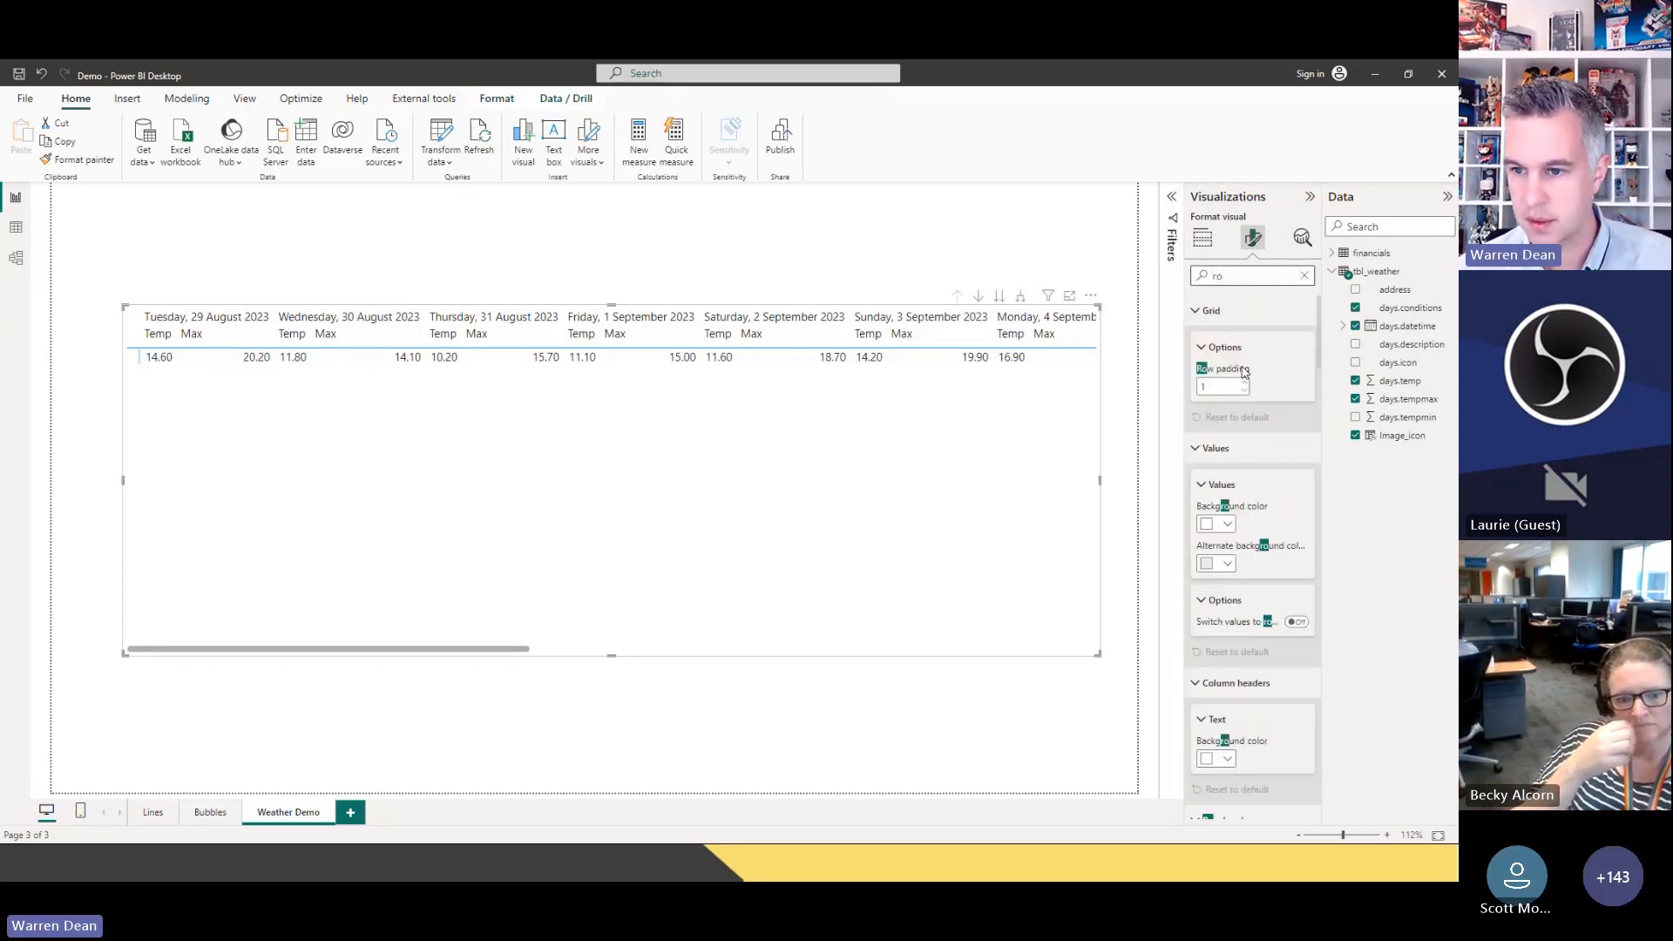
scroll(1276, 435, down, 1)
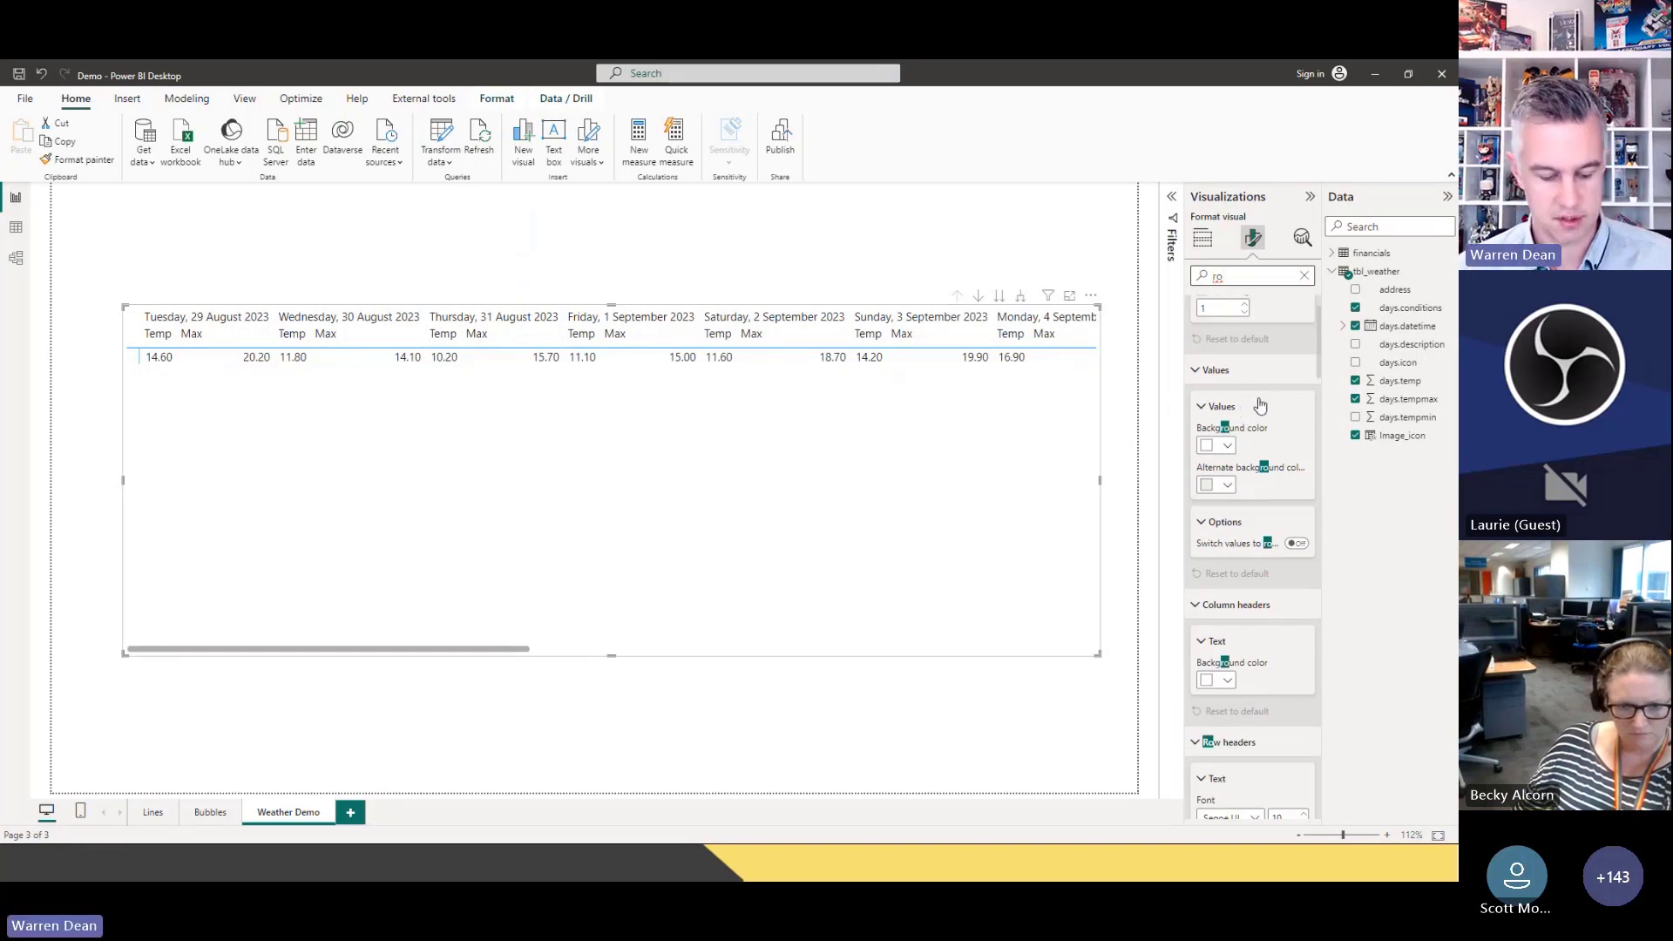
drag(1159, 365, 1217, 359)
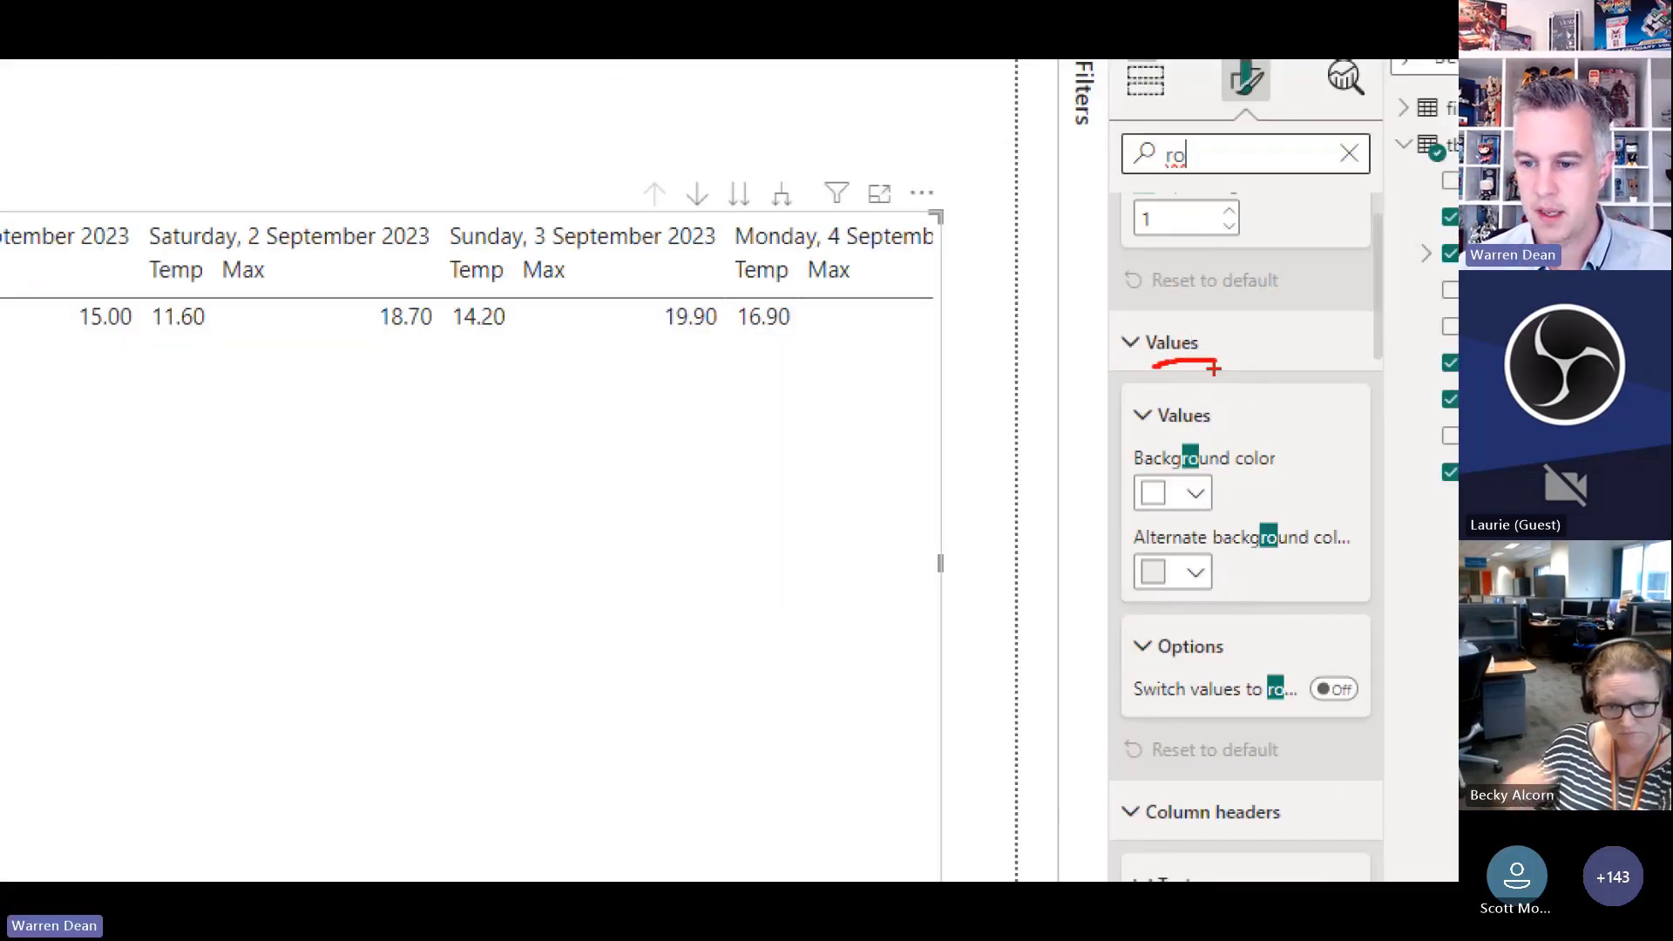
drag(1119, 713, 1287, 698)
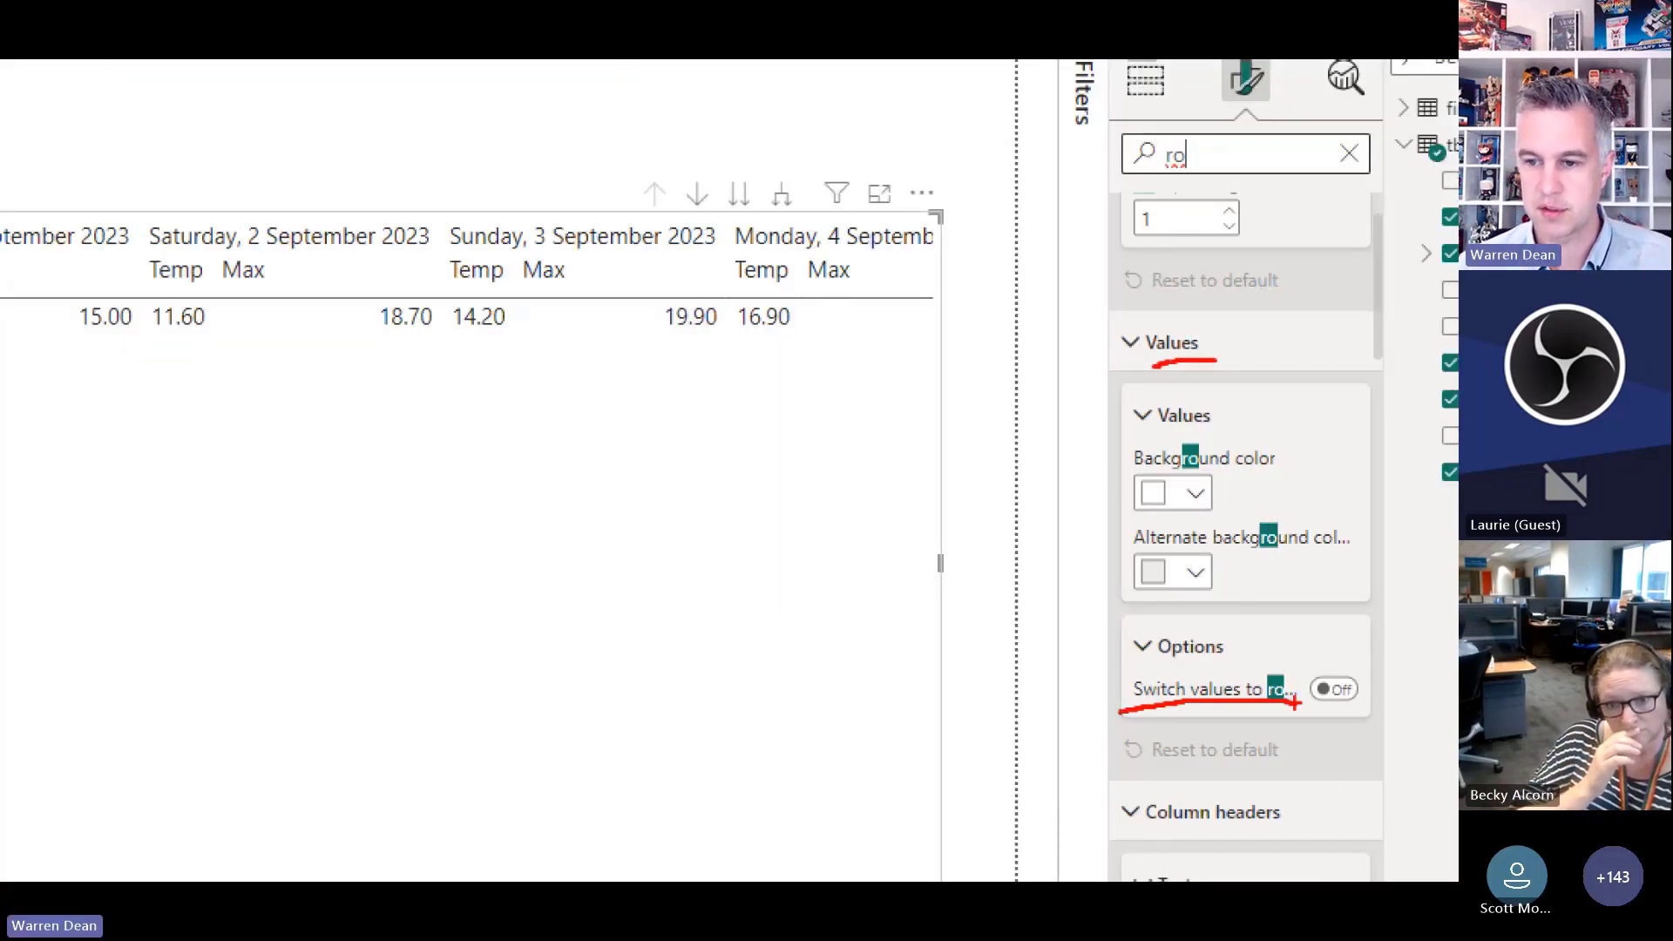
click(1333, 689)
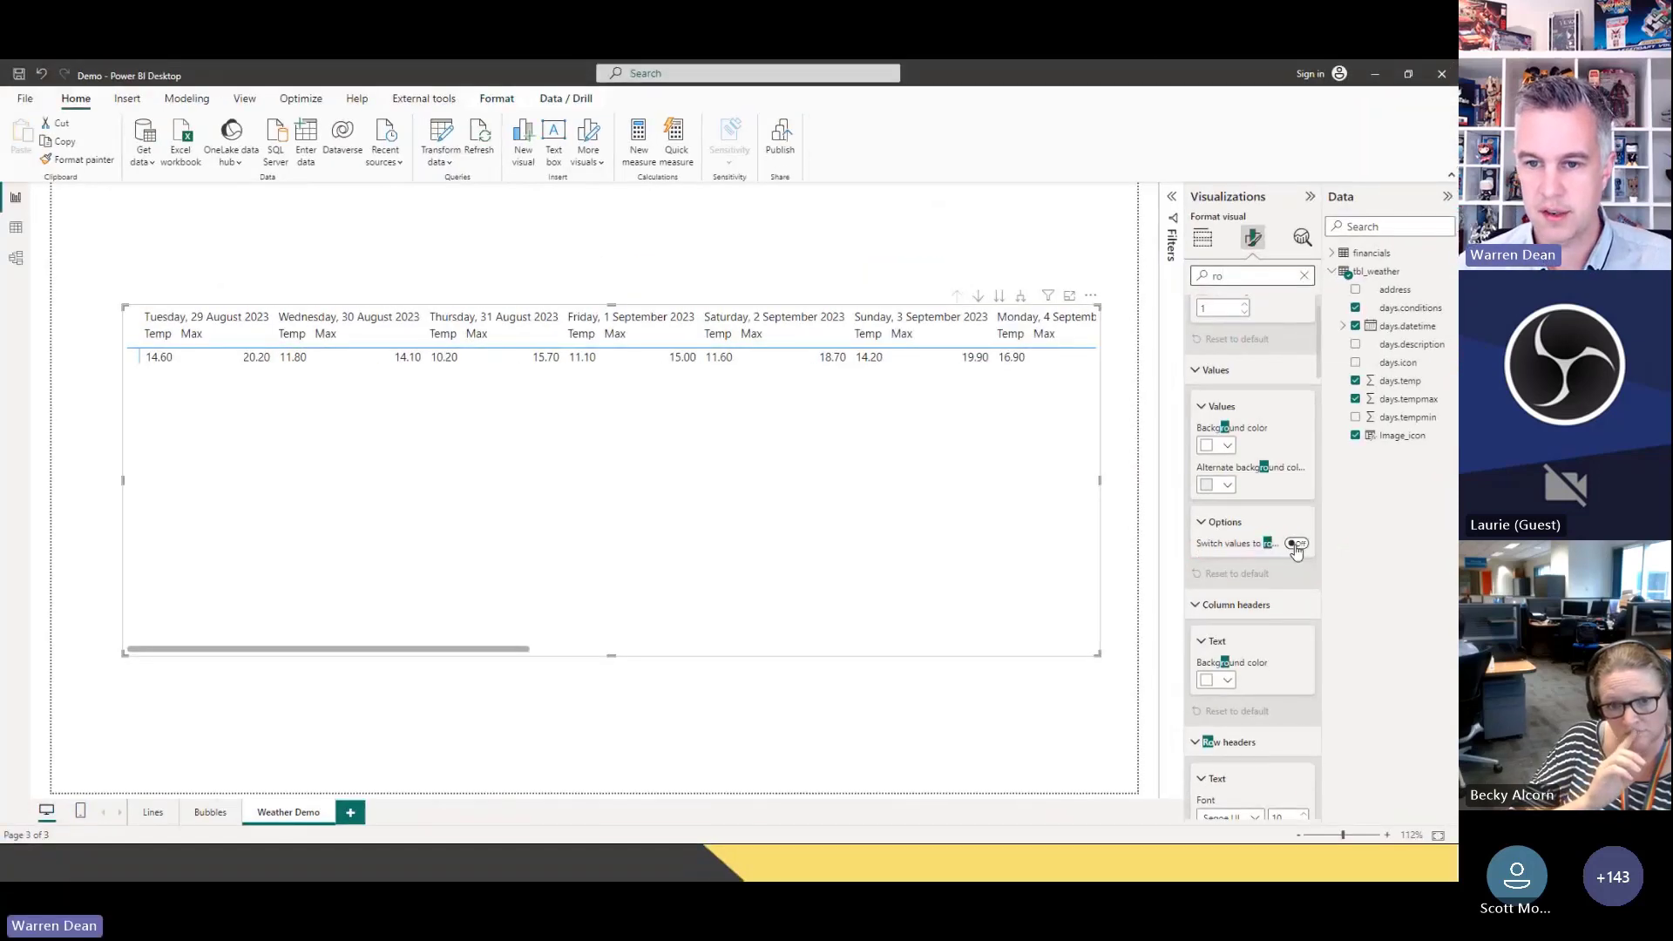
drag(1100, 653, 1125, 650)
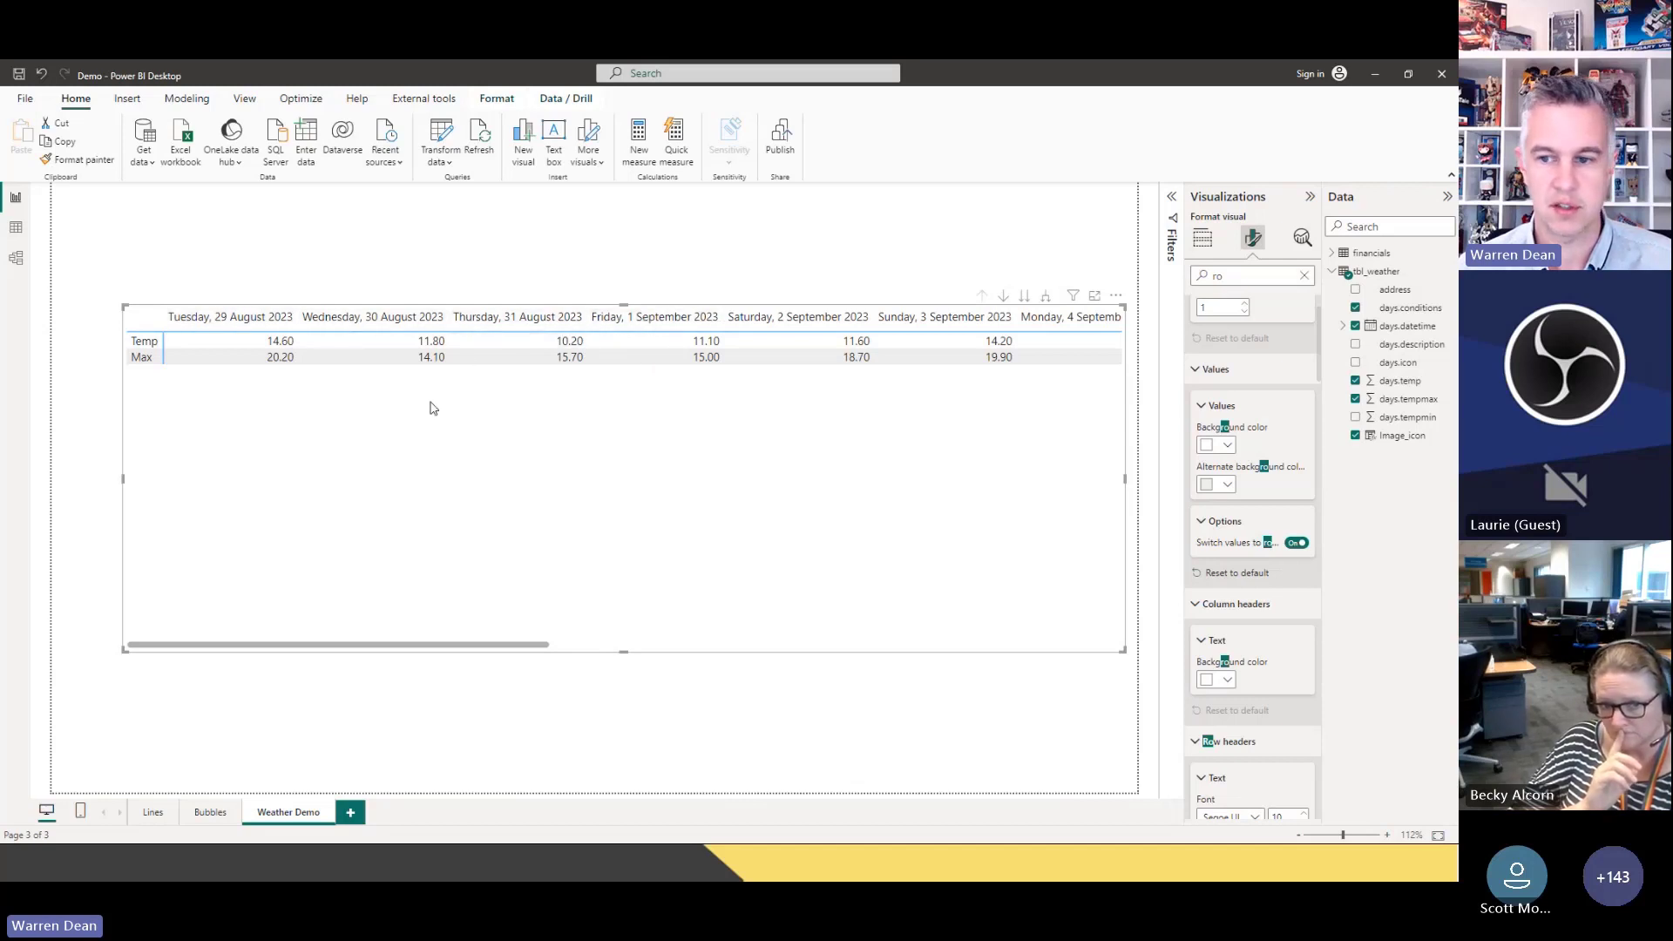
Turn switching values to rows off to compare the layouts, and turn it on again
scroll(1242, 497, up, 1)
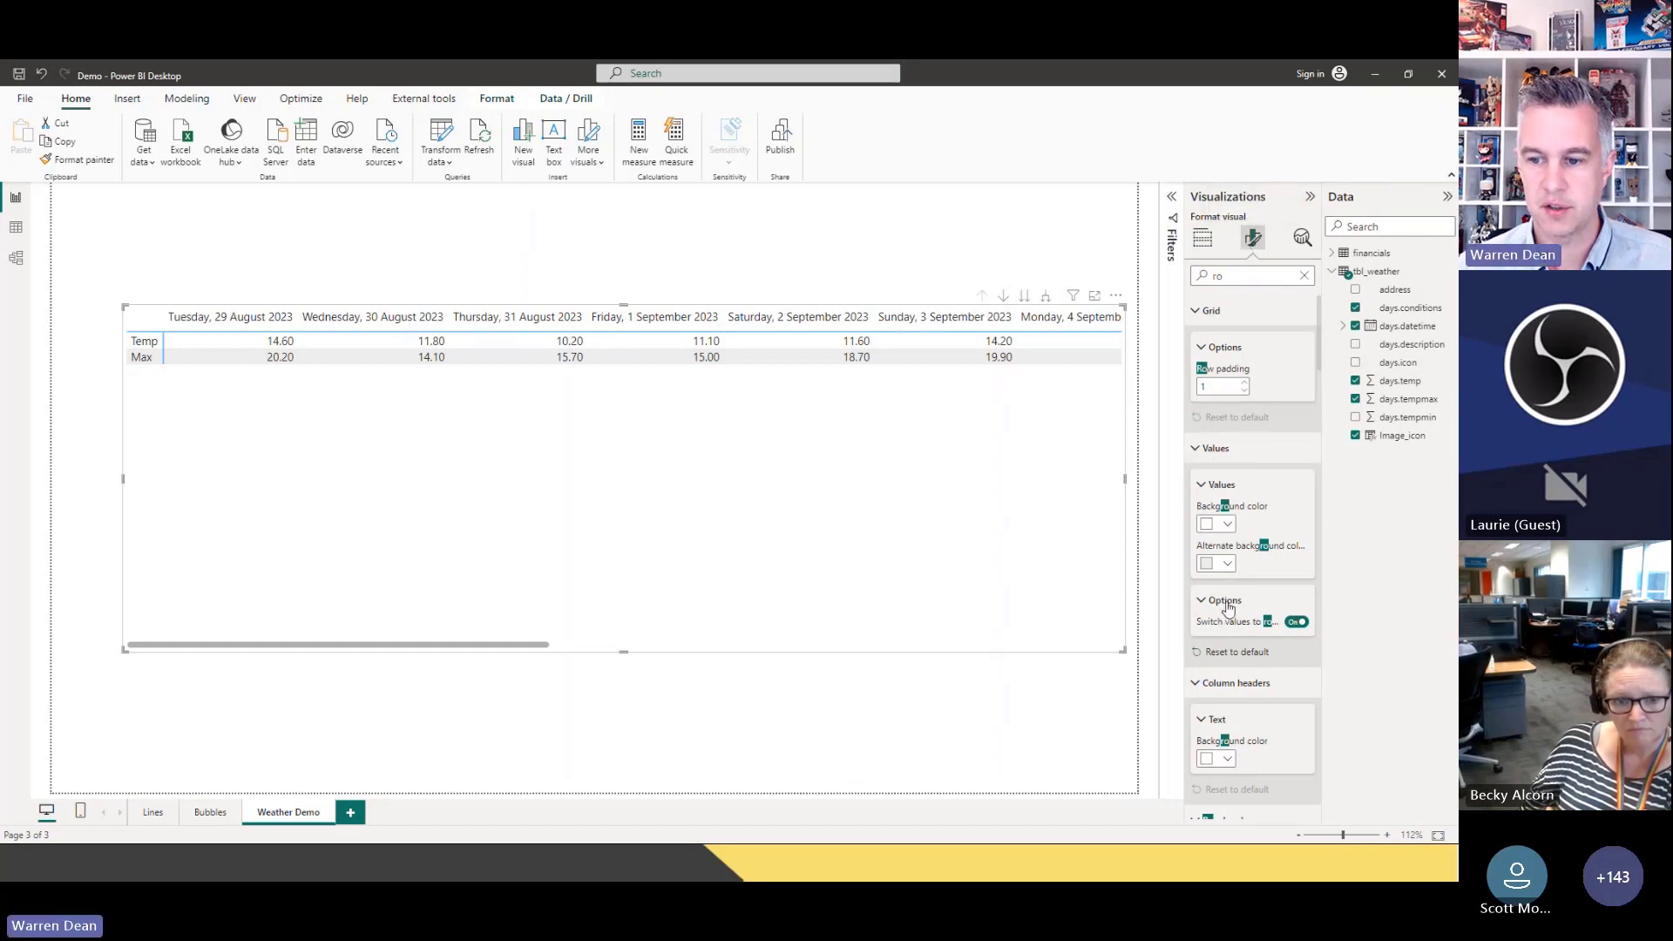
click(1296, 622)
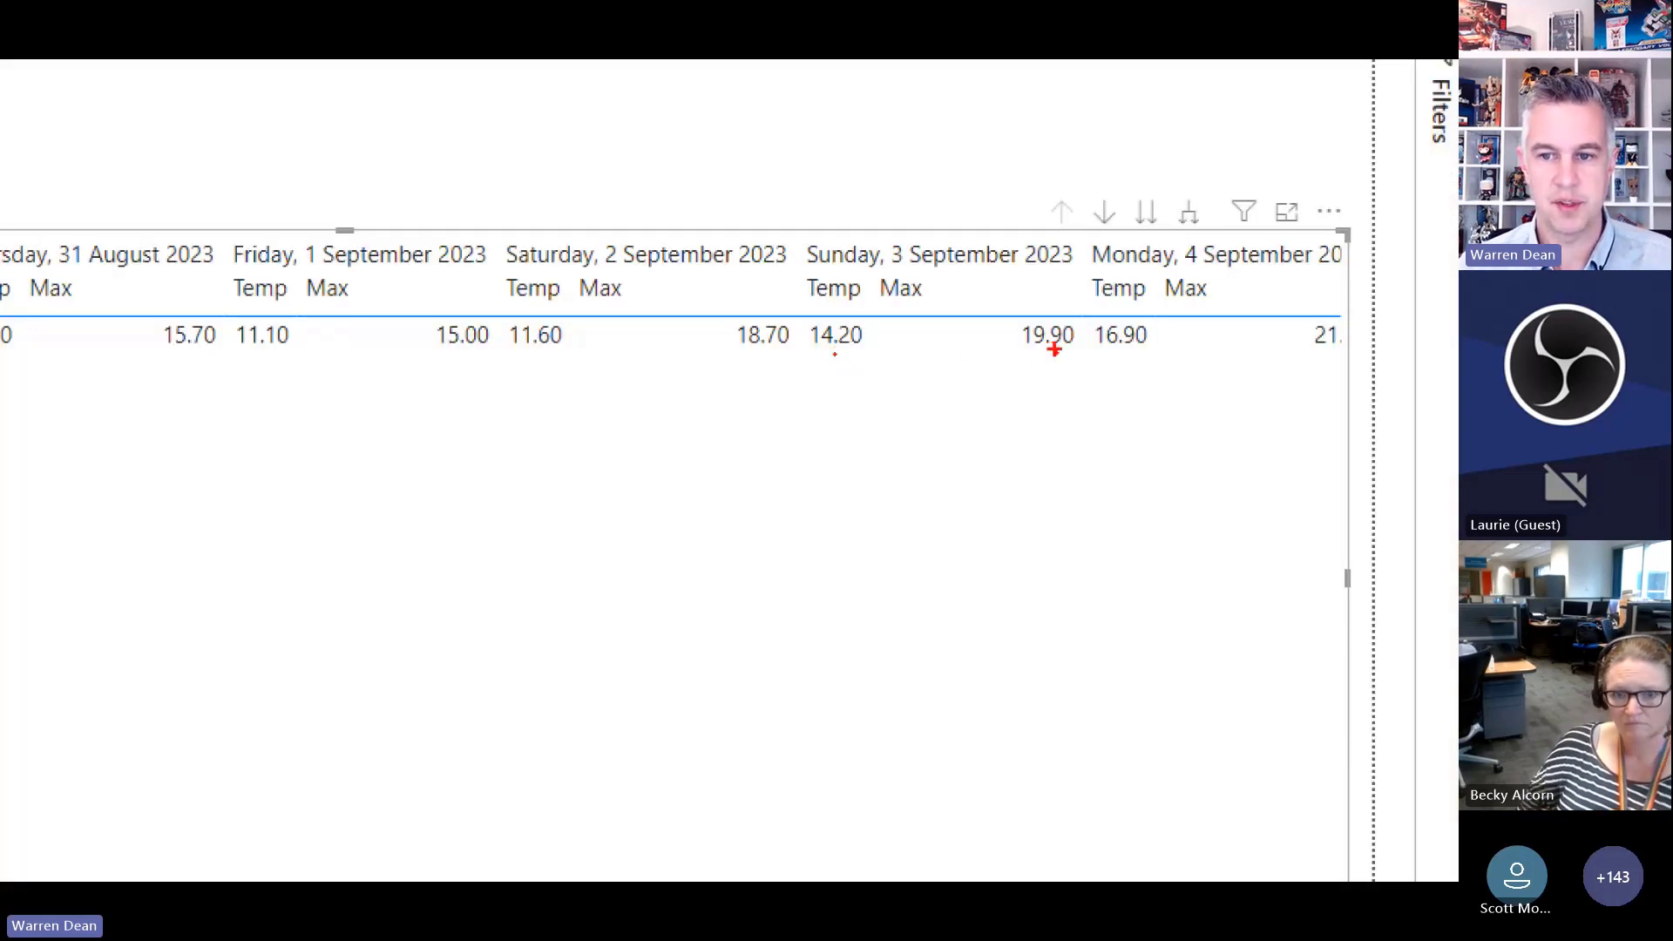
mouse_move(1054, 350)
mouse_down()
mouse_move(875, 420)
mouse_move(866, 397)
mouse_up()
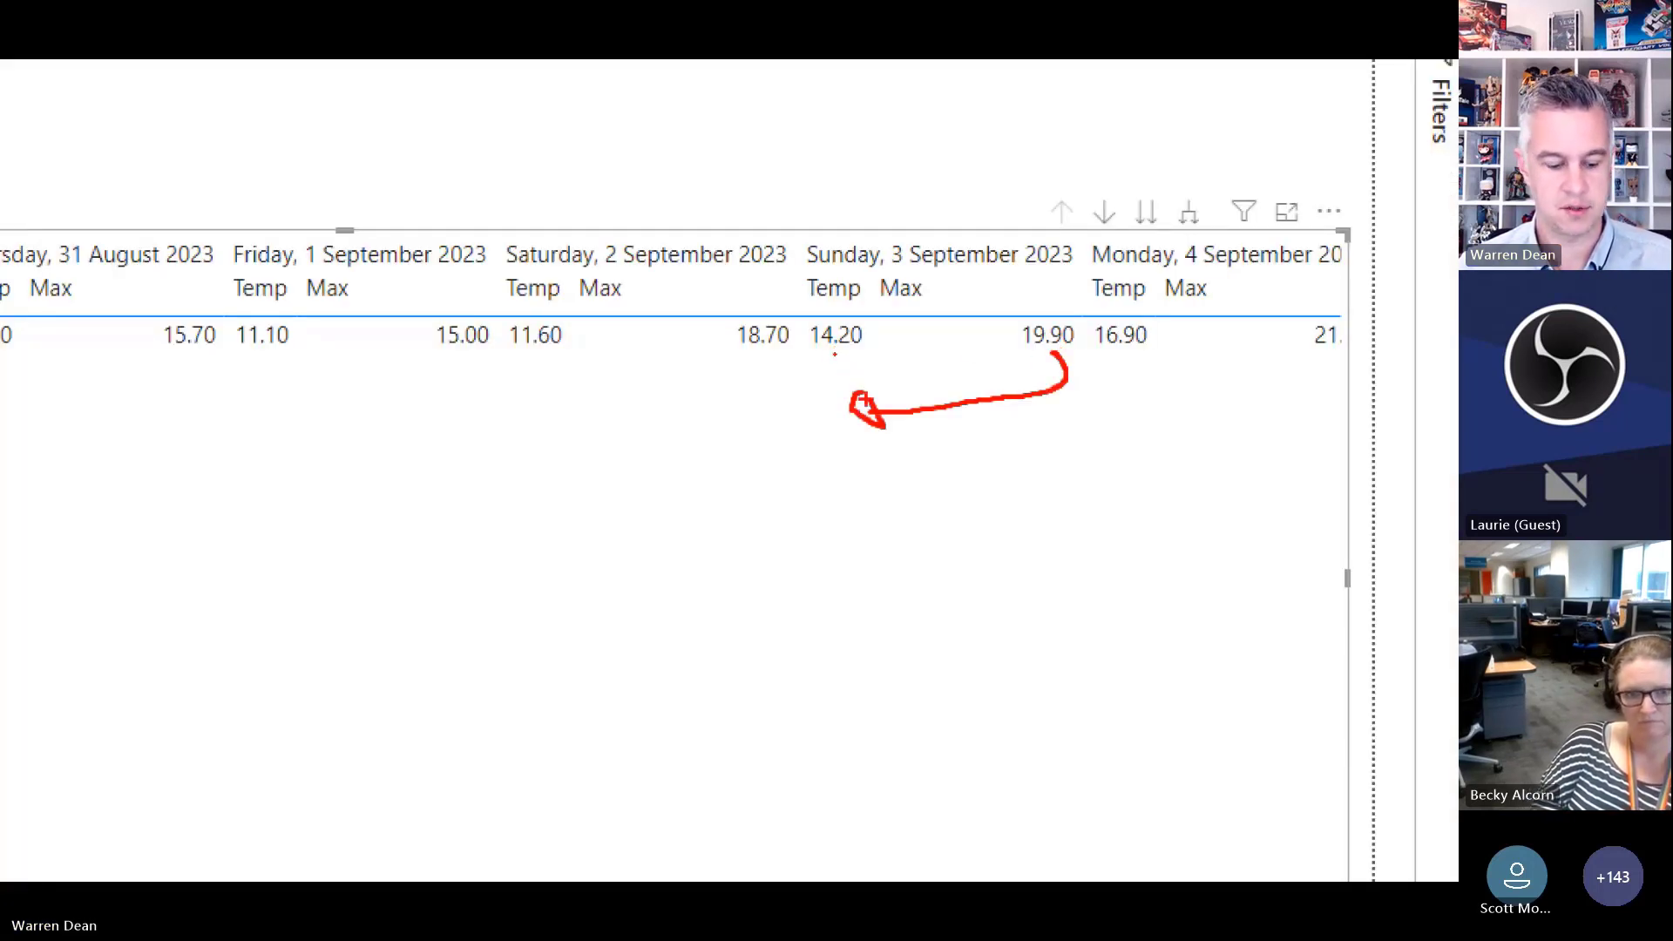
key(Escape)
click(1294, 623)
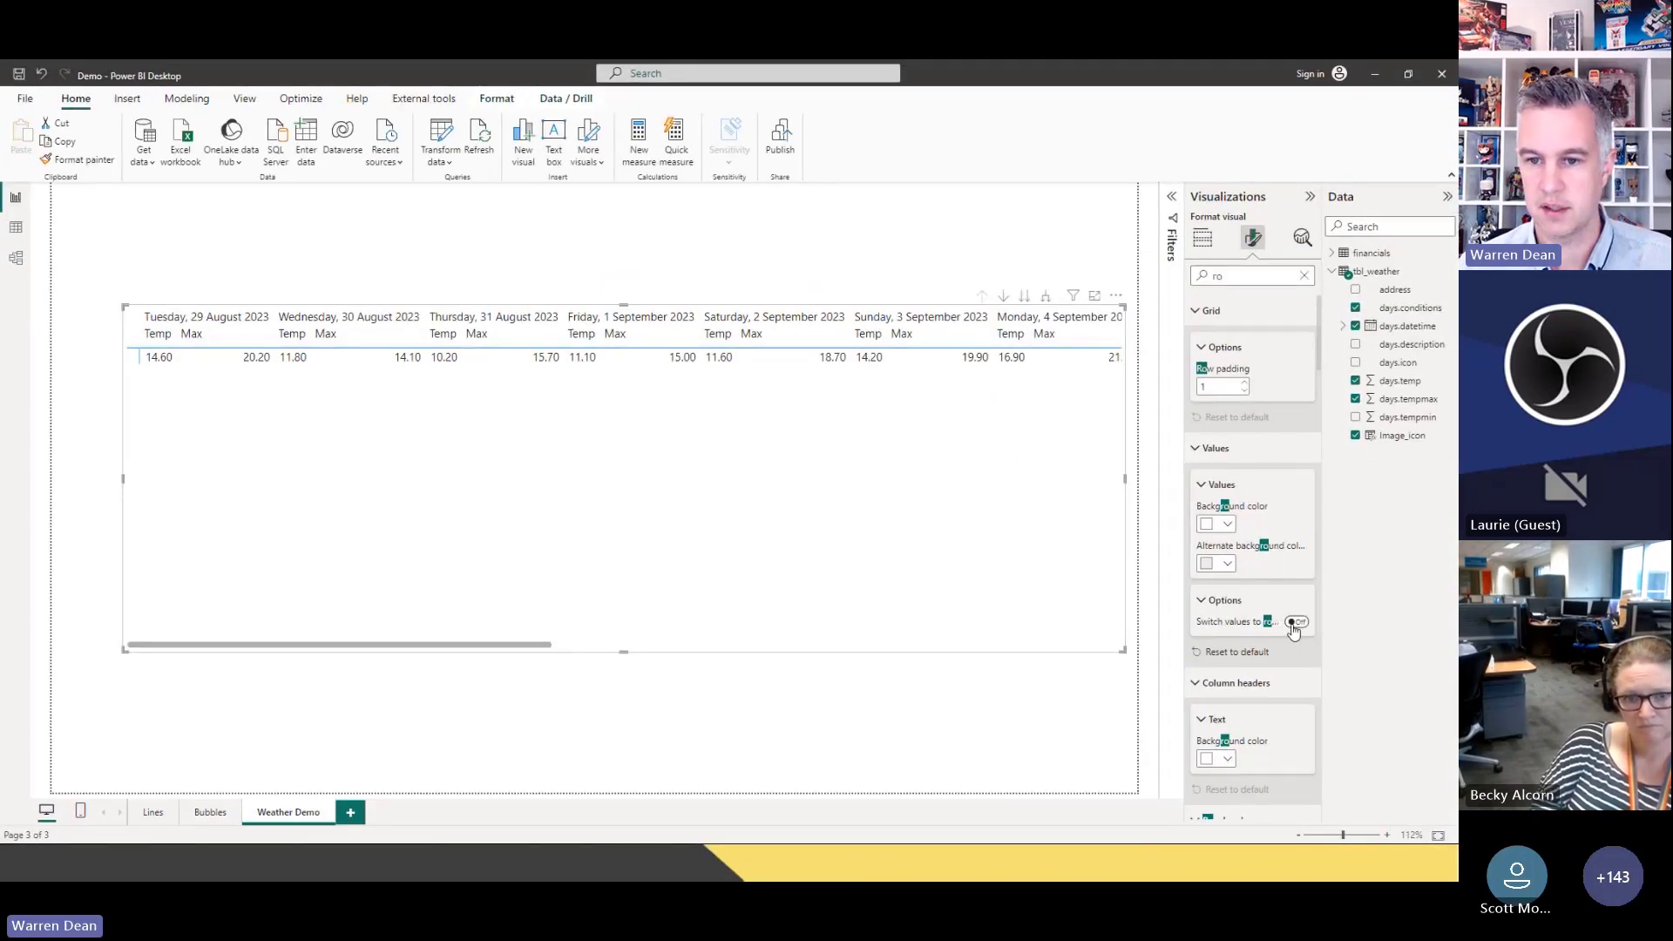
Filter the matrix by Date with a relative date filter for the next 7 days, including today
click(1203, 237)
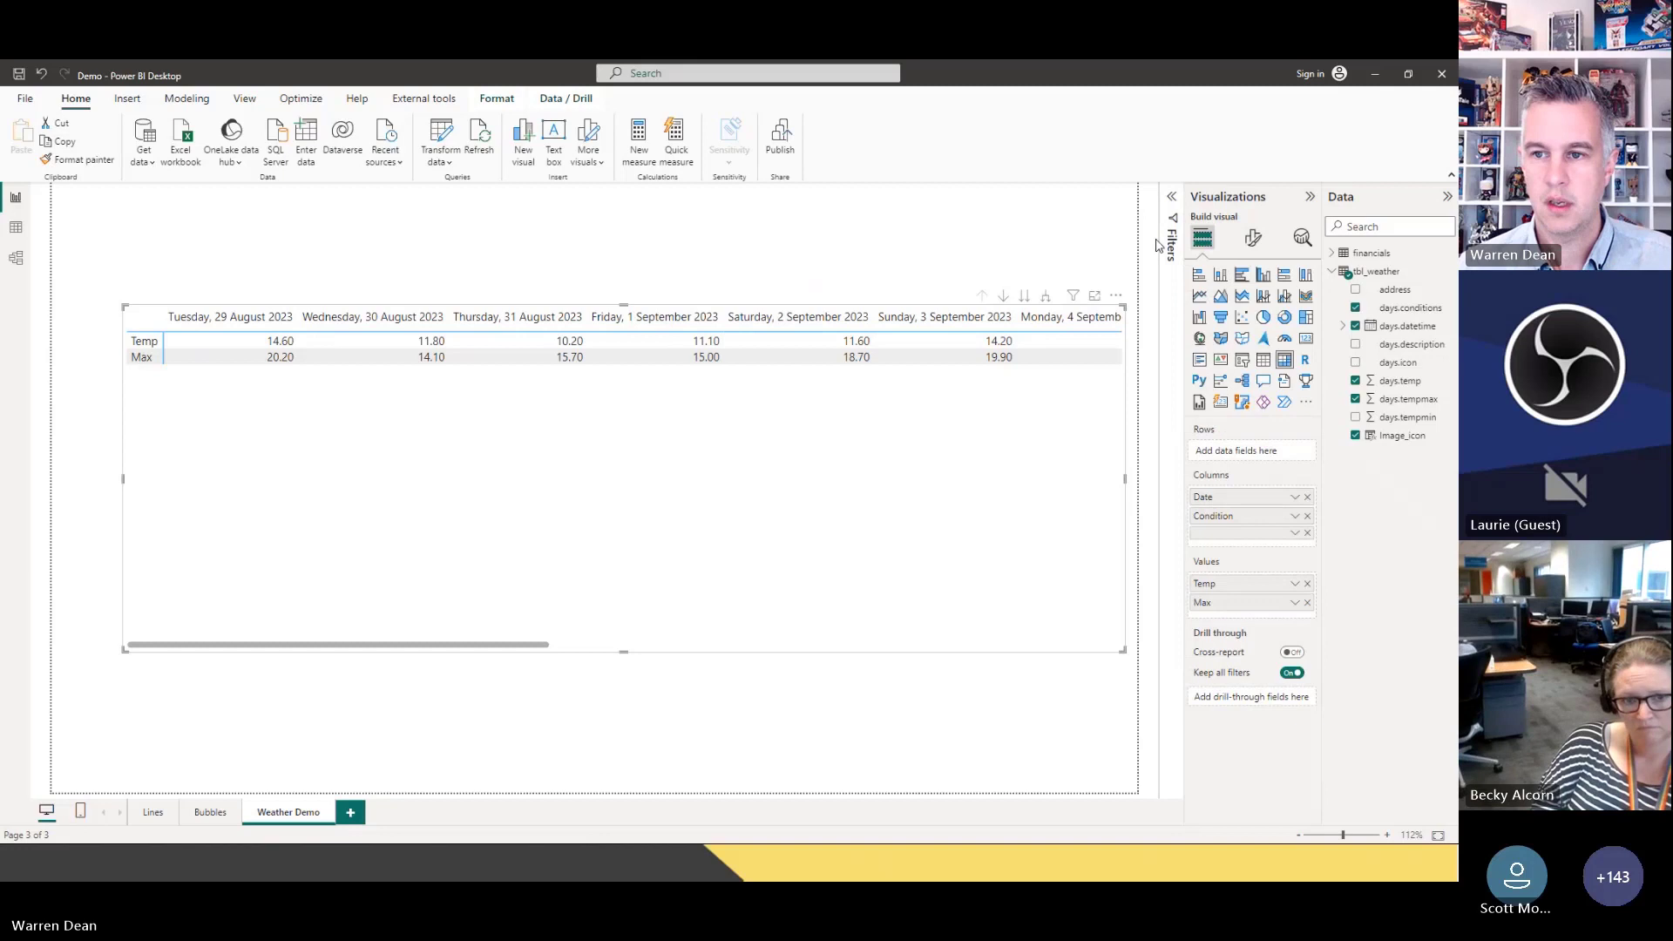
click(1172, 198)
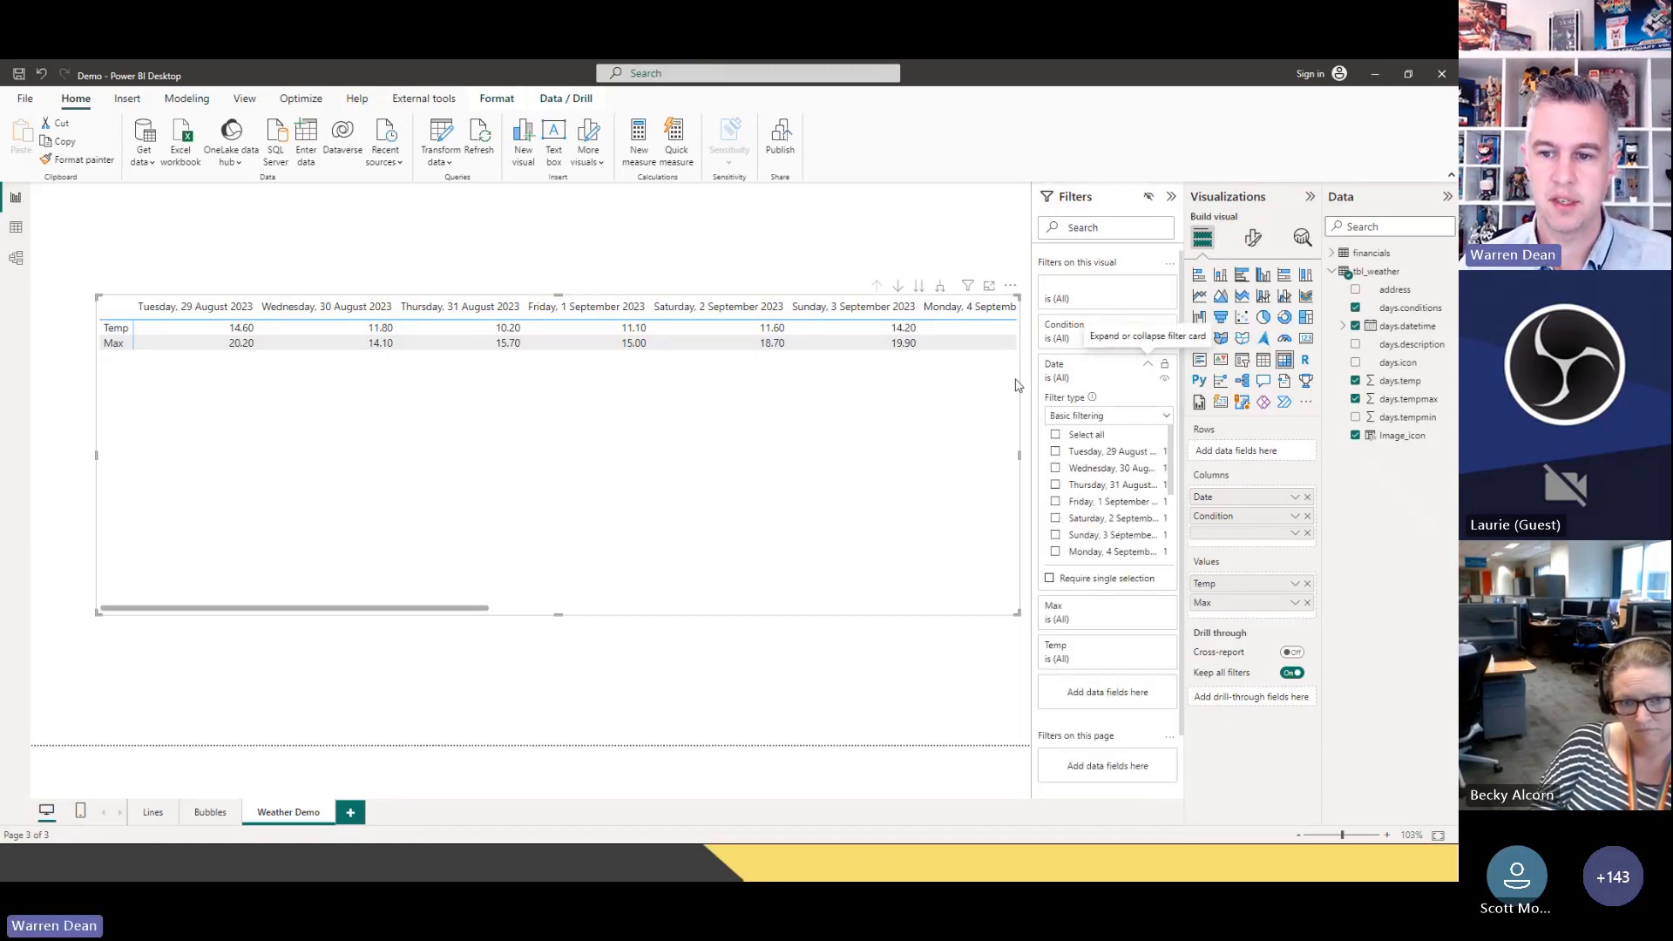
click(1109, 418)
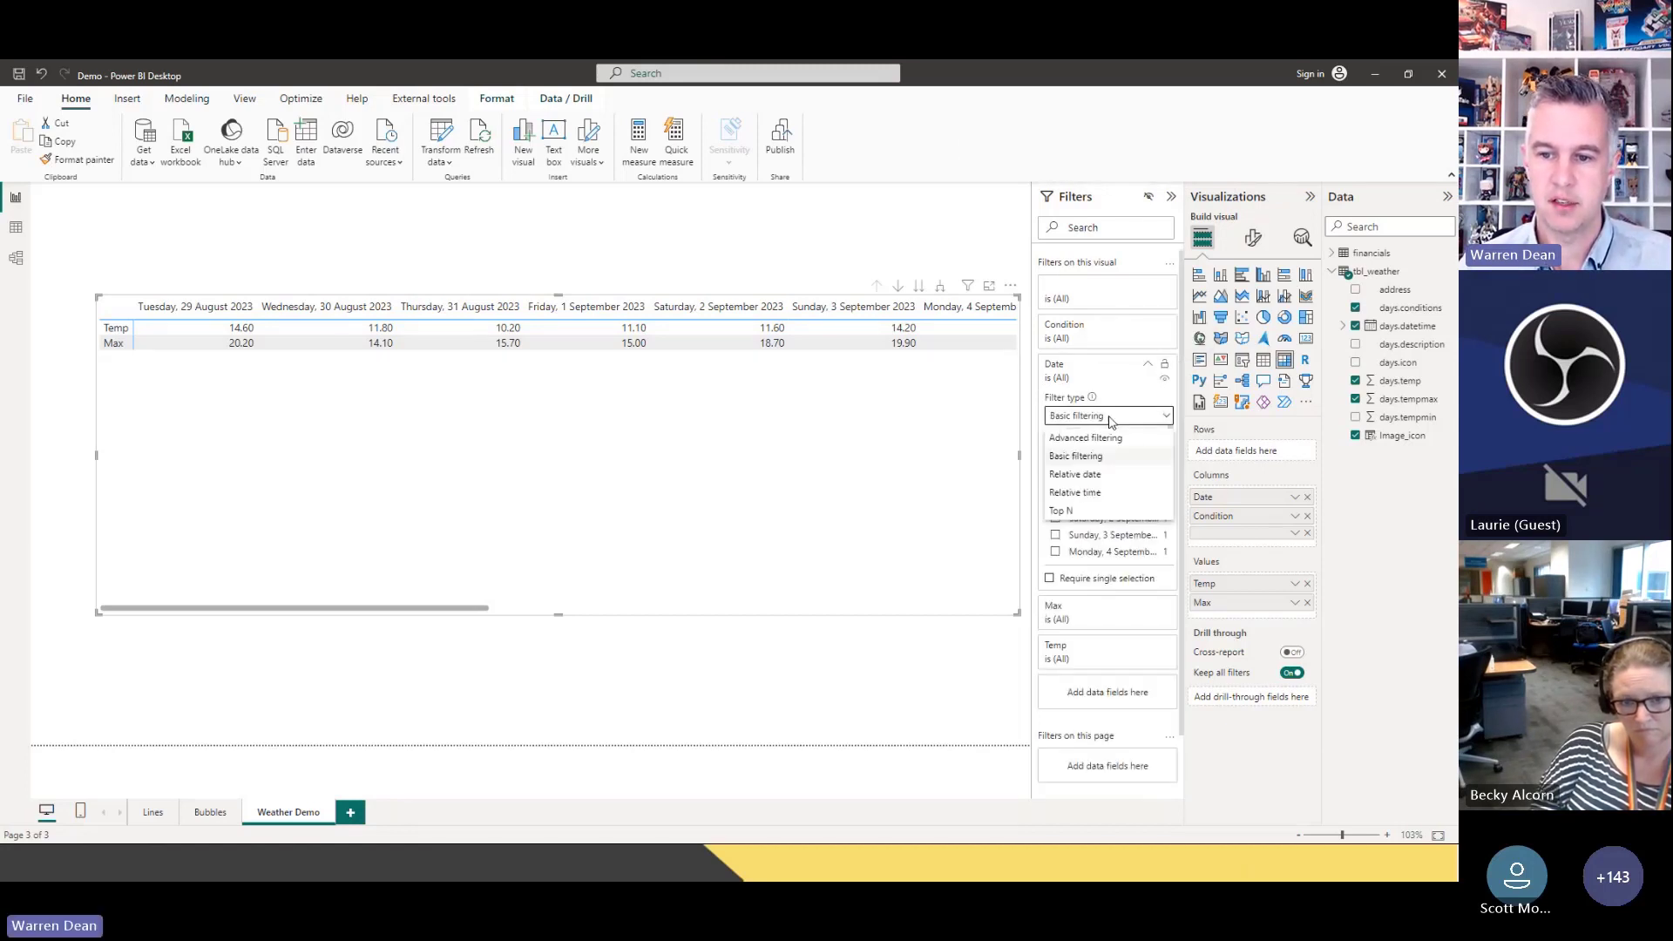
click(1097, 474)
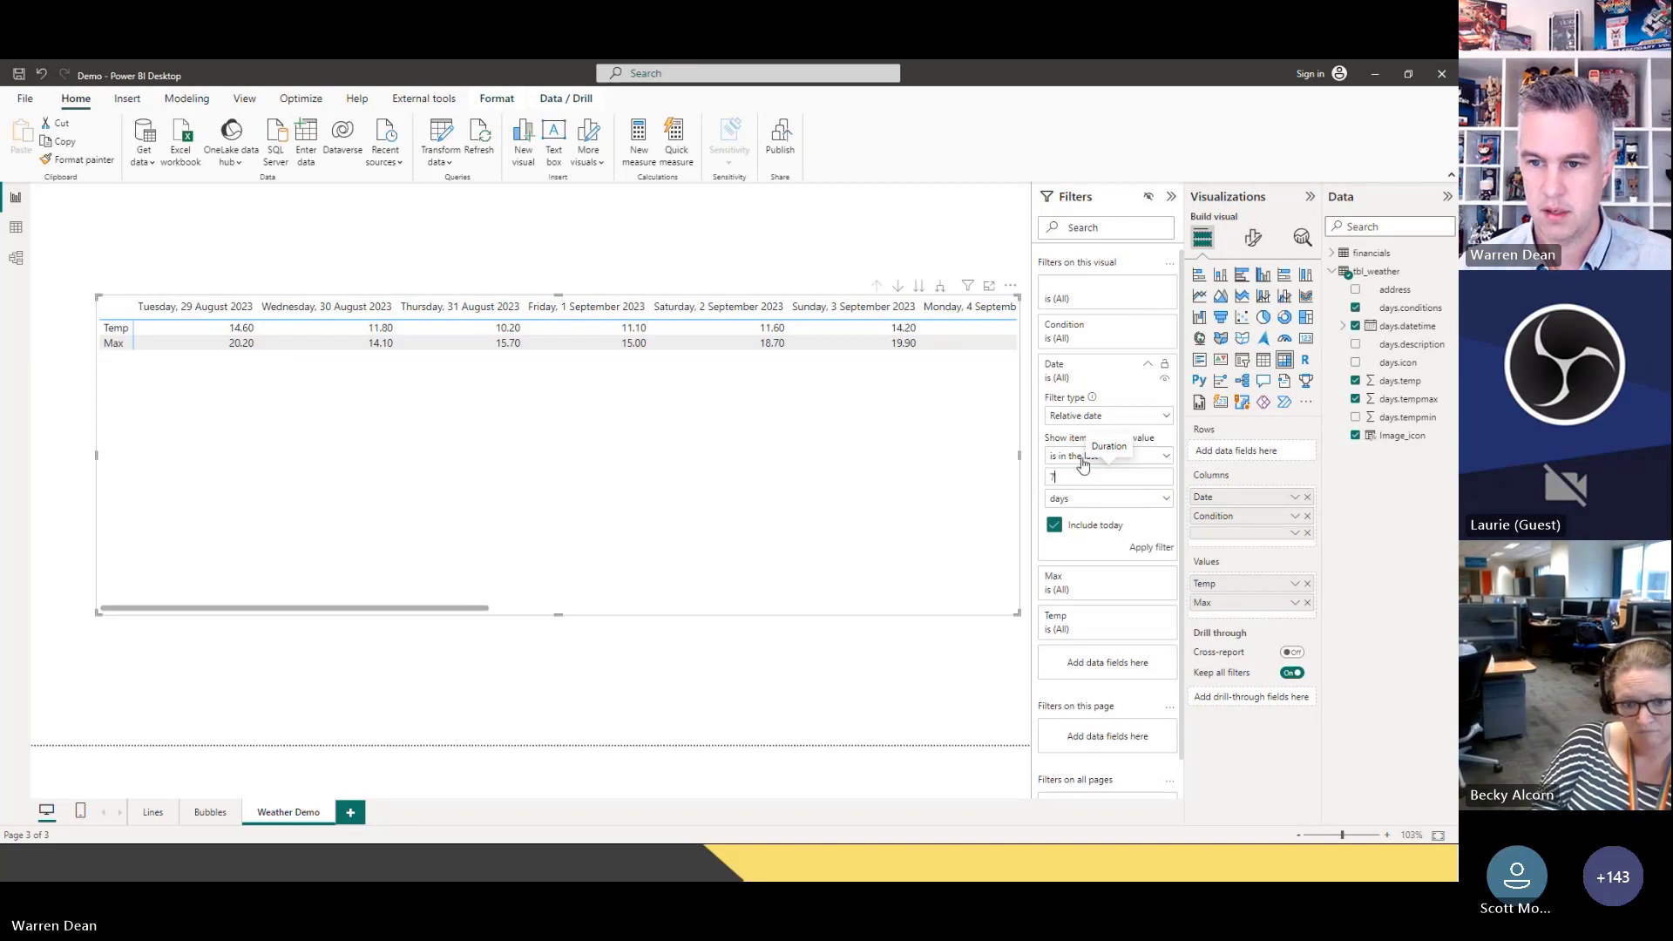
click(1081, 457)
click(1076, 514)
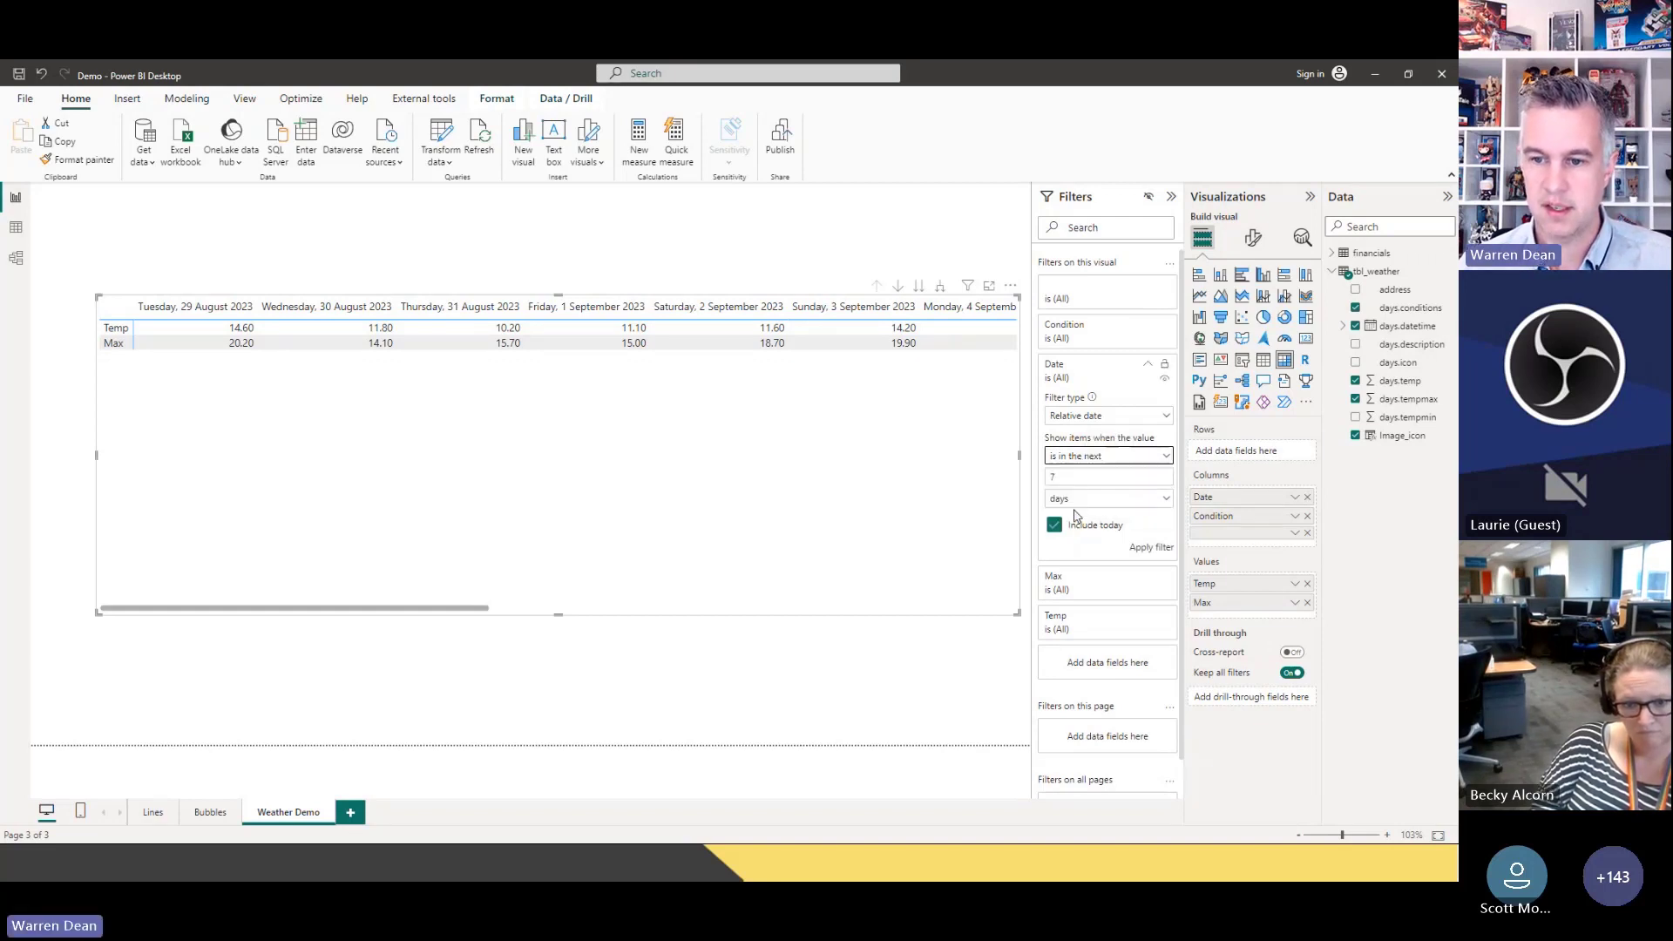
click(1149, 546)
Turn off the matrix's column subtotals and row subtotals
drag(888, 615, 994, 616)
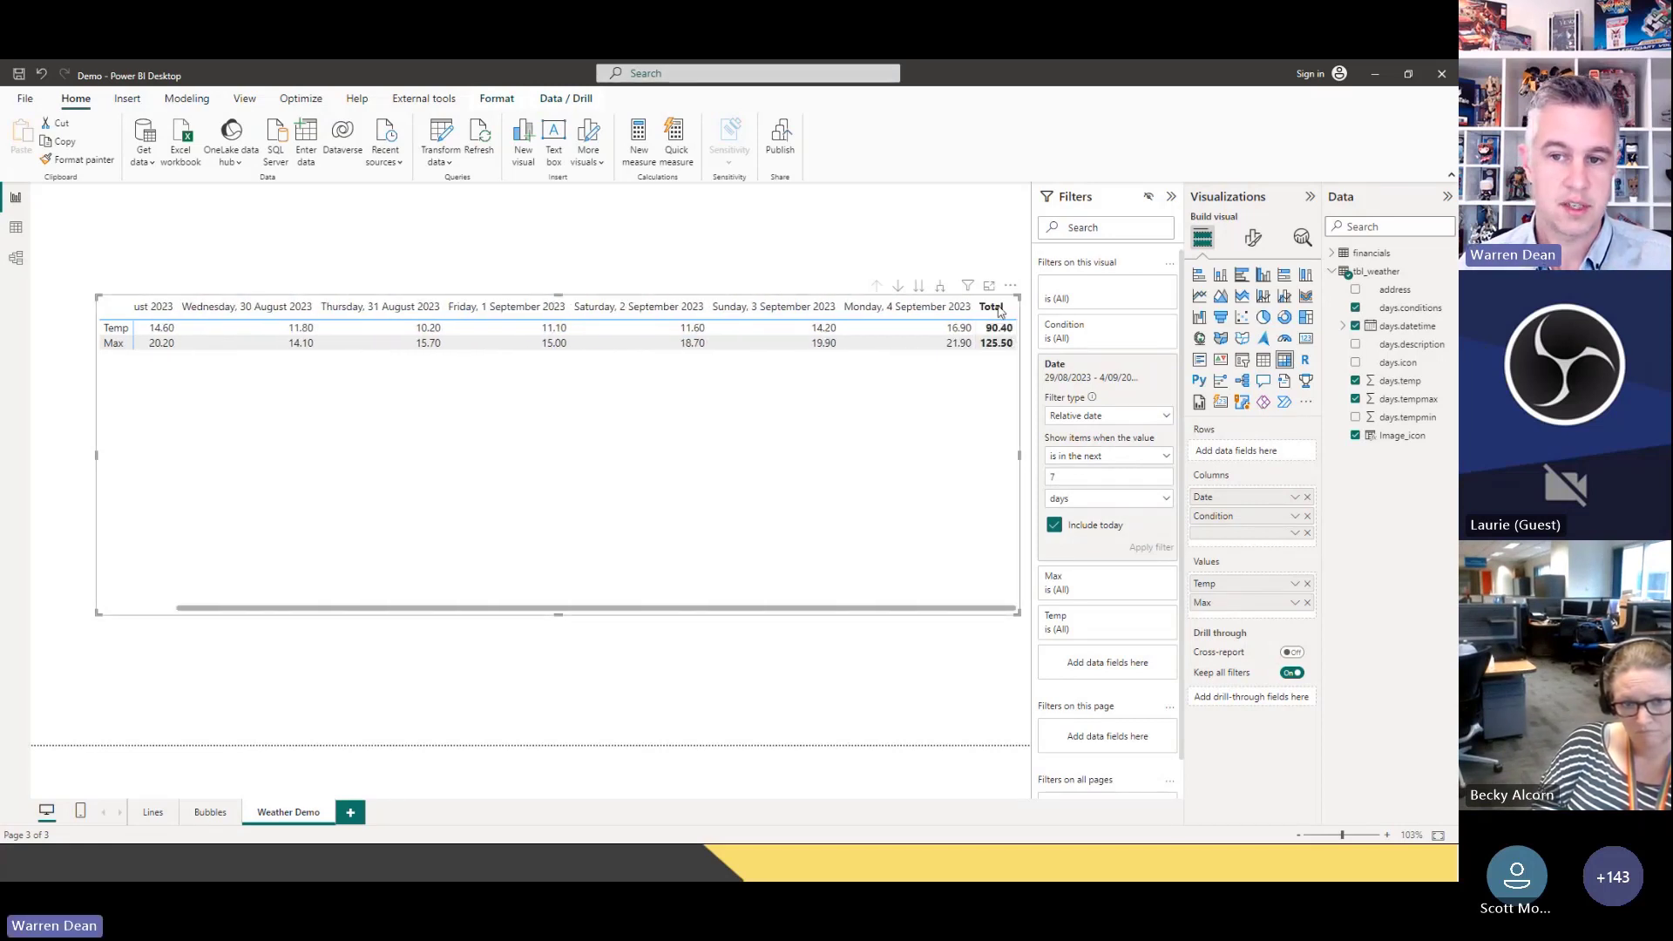
click(1253, 238)
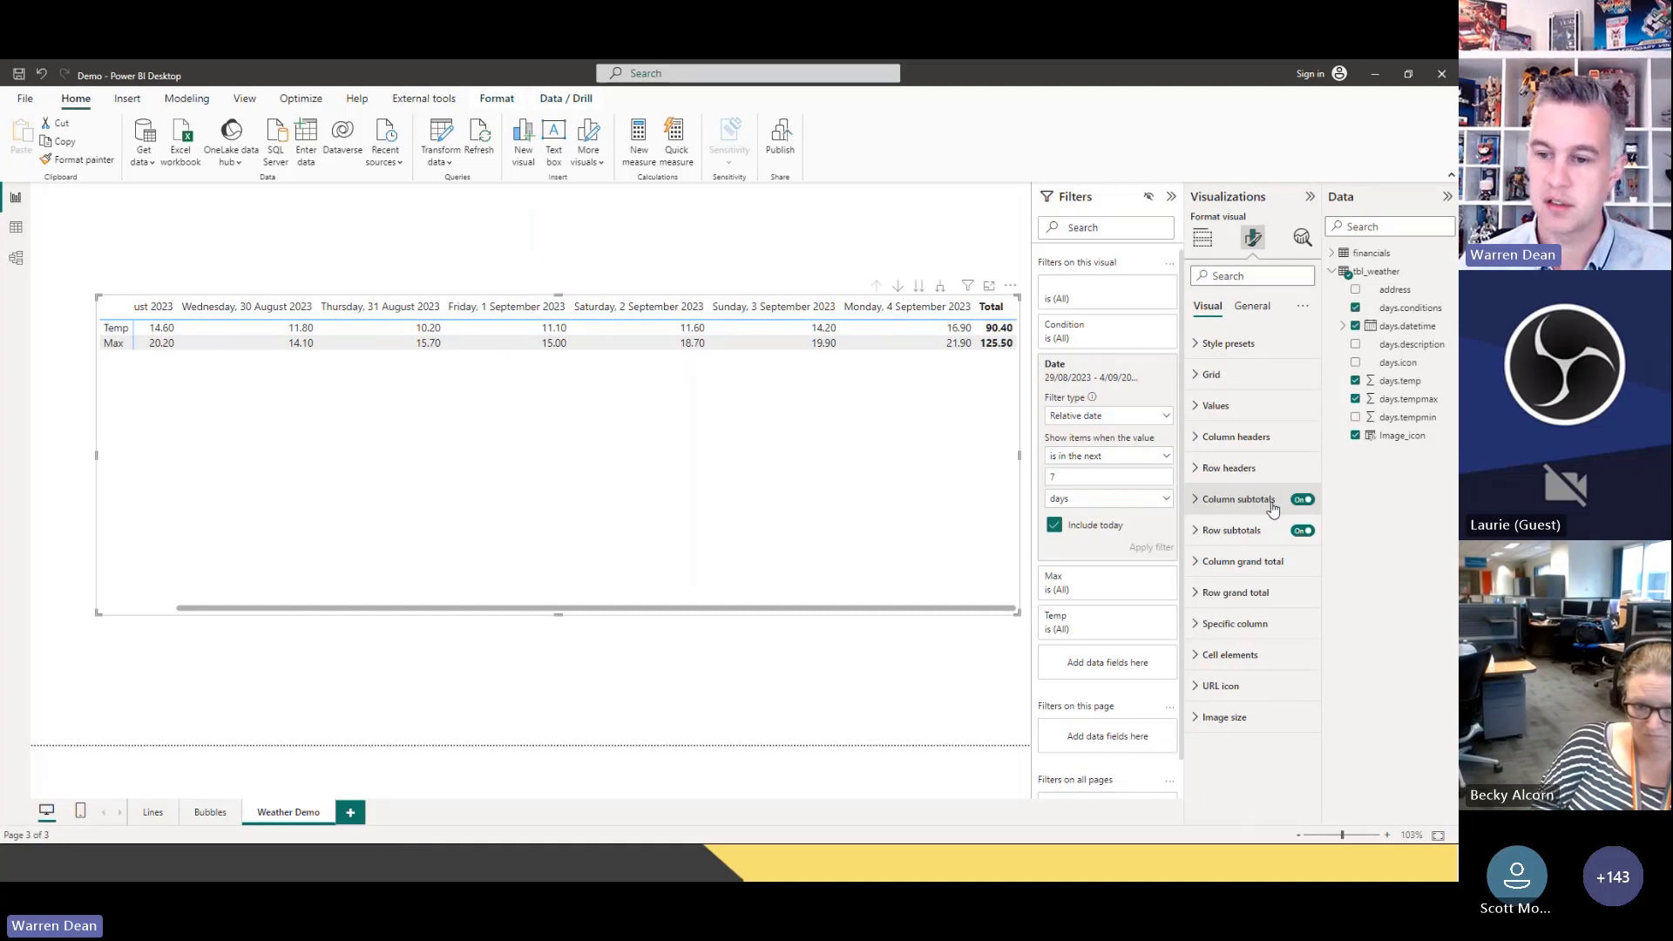
click(1303, 500)
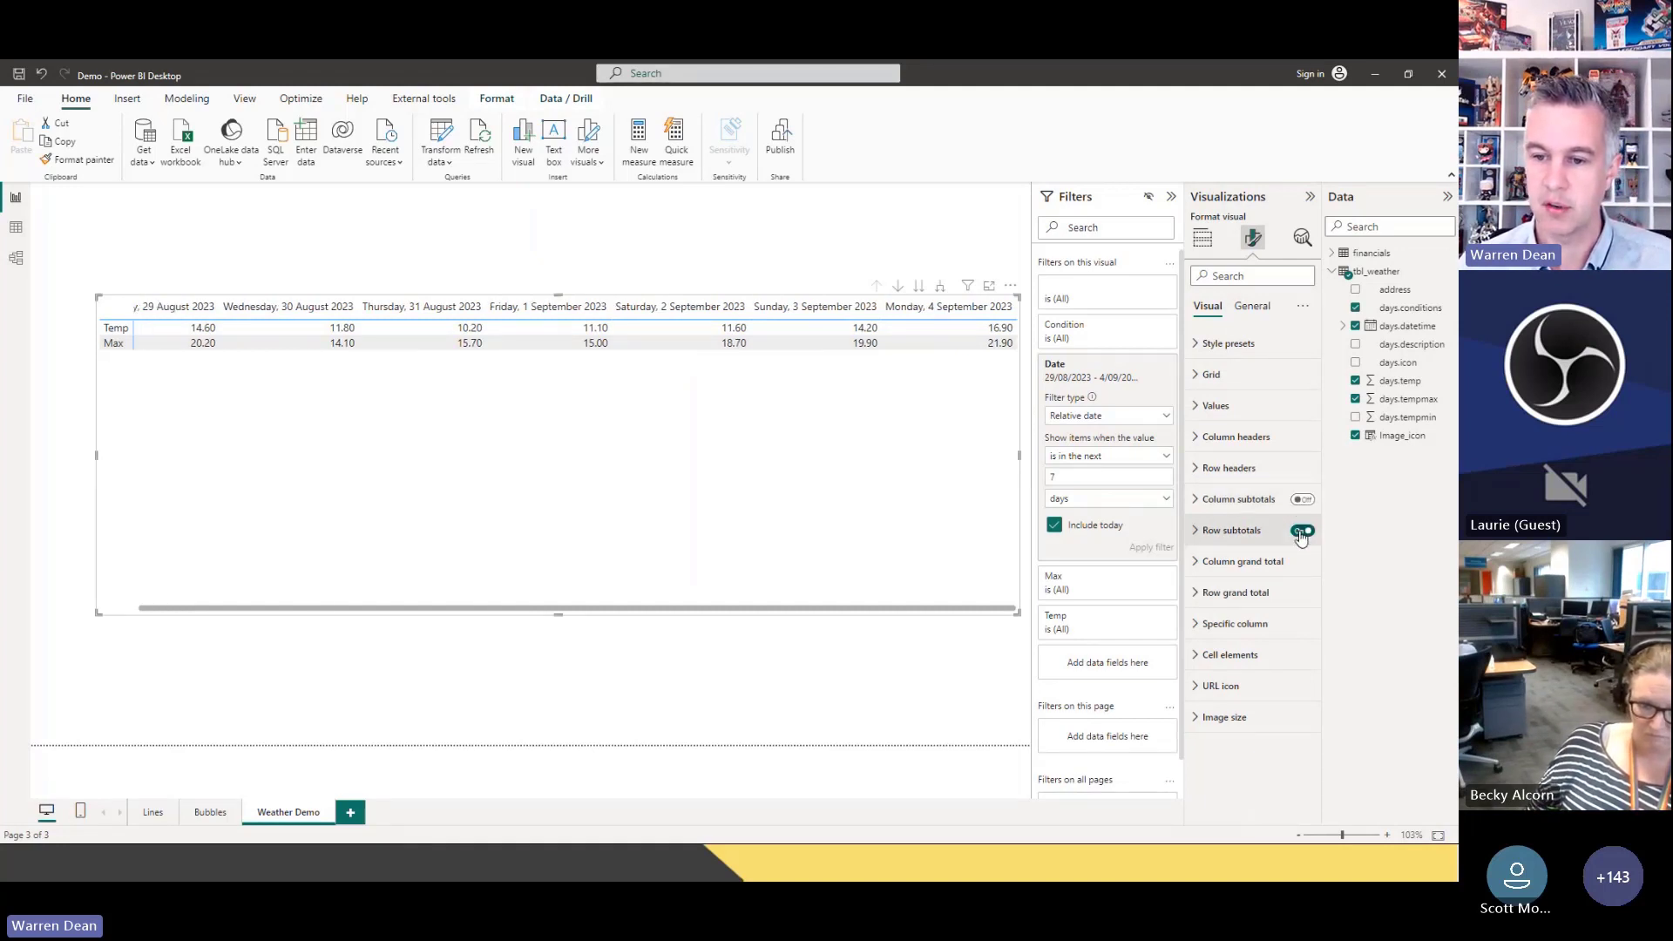
click(1302, 534)
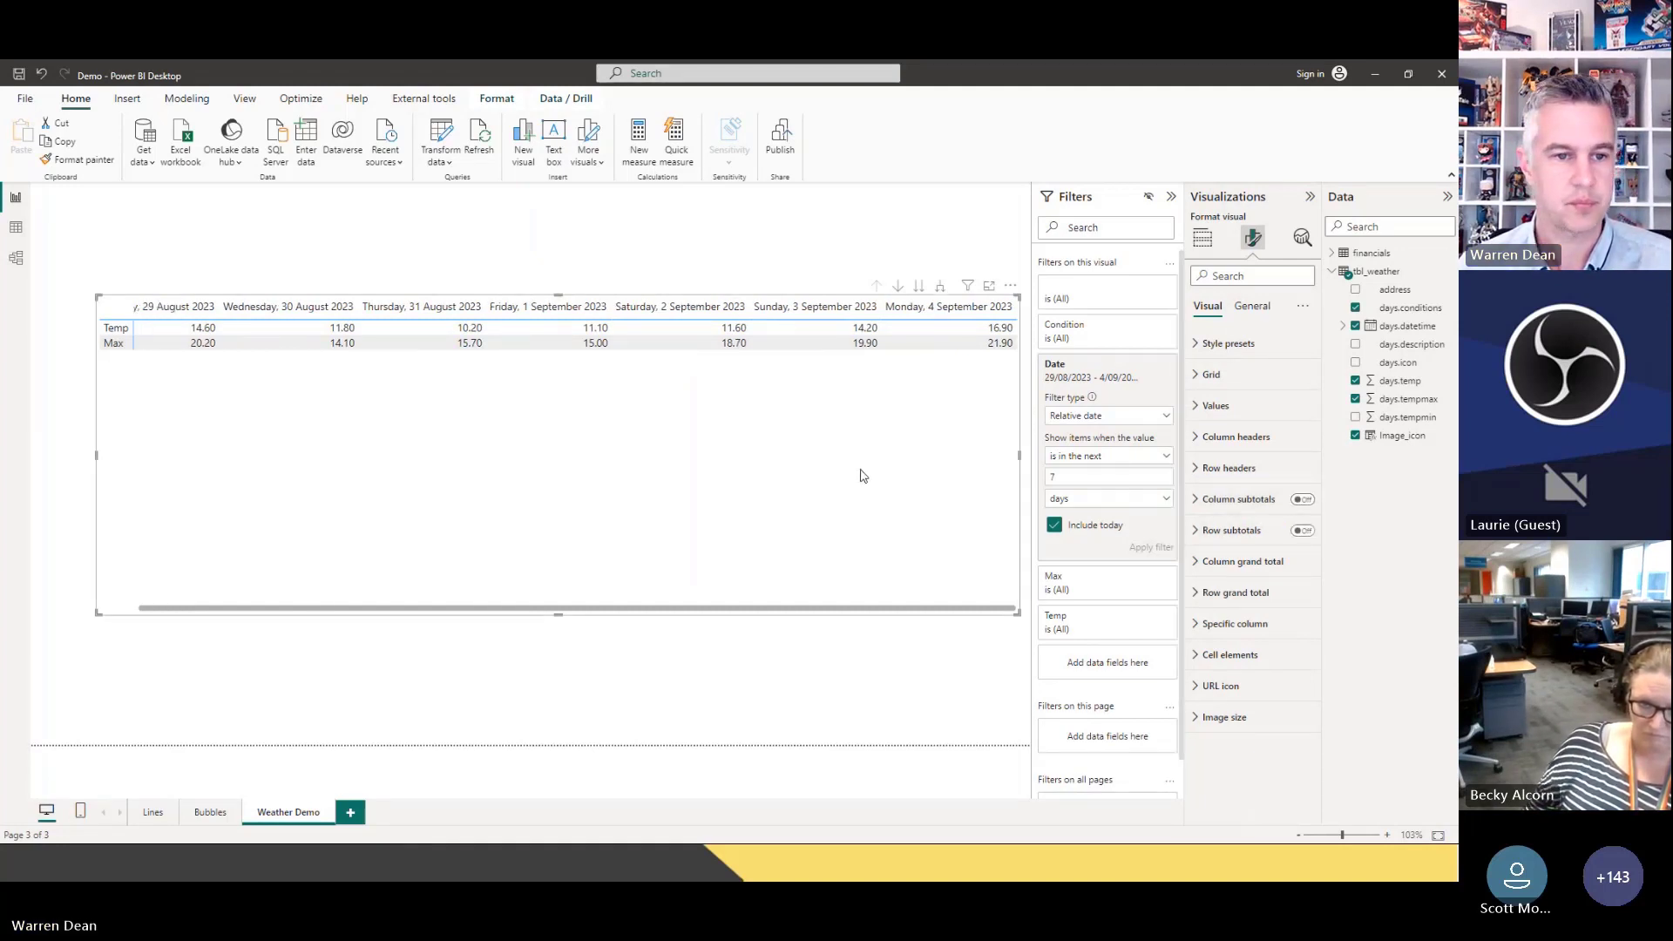
Move the matrix lower on the page and hide the filters
drag(861, 476, 833, 537)
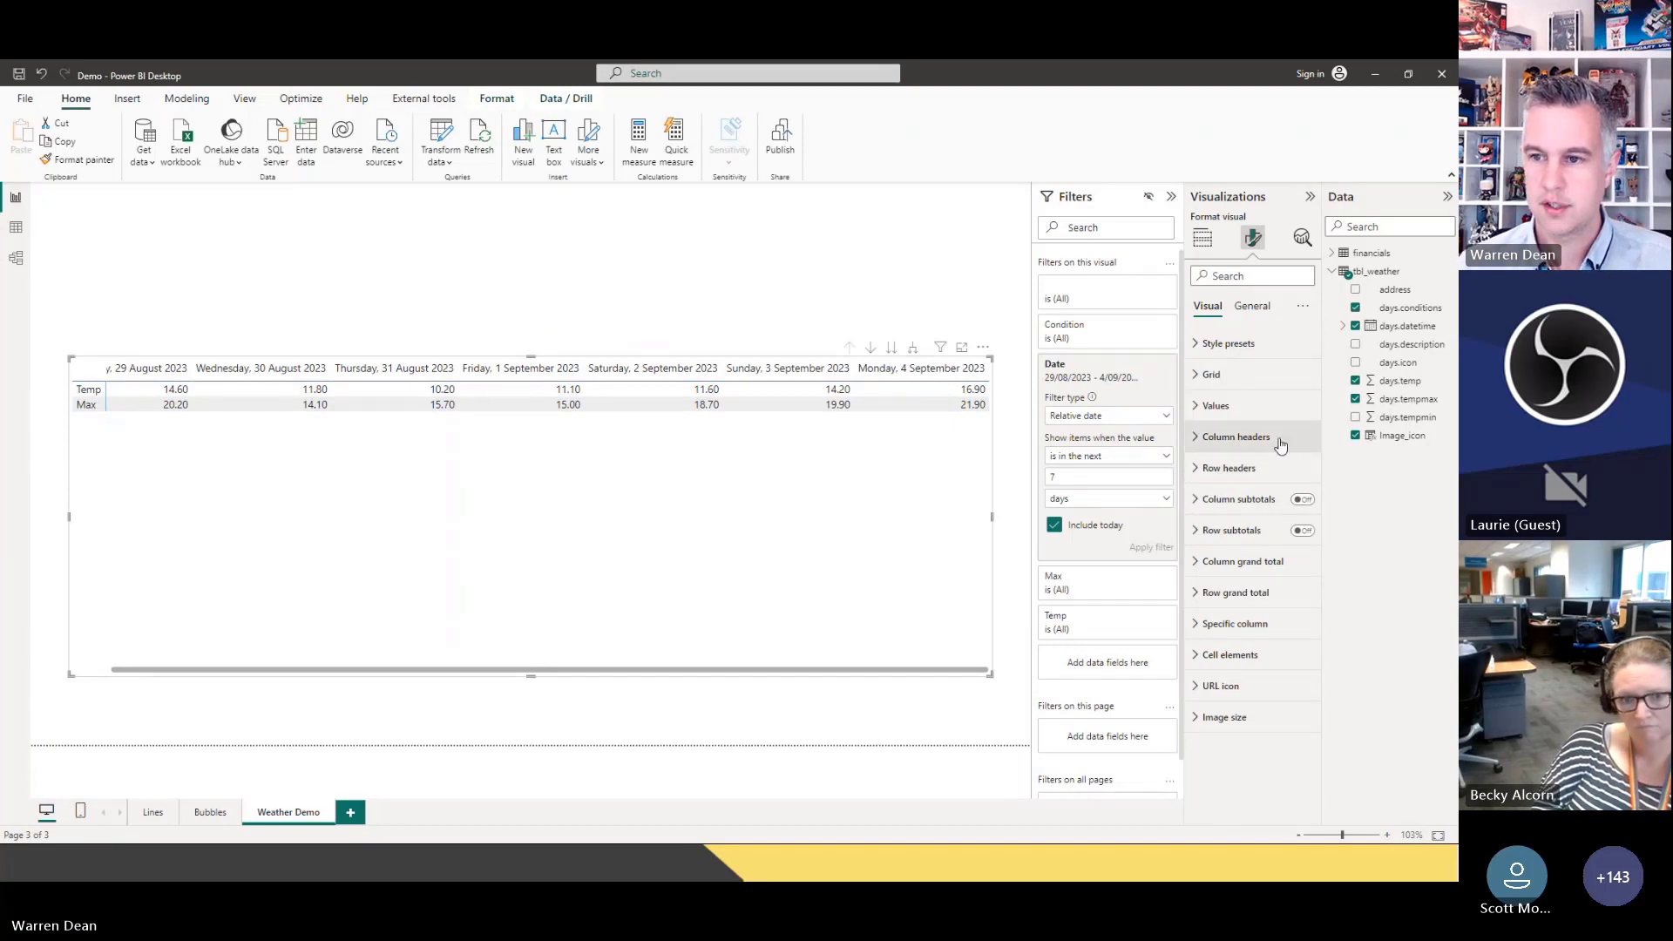
click(1203, 237)
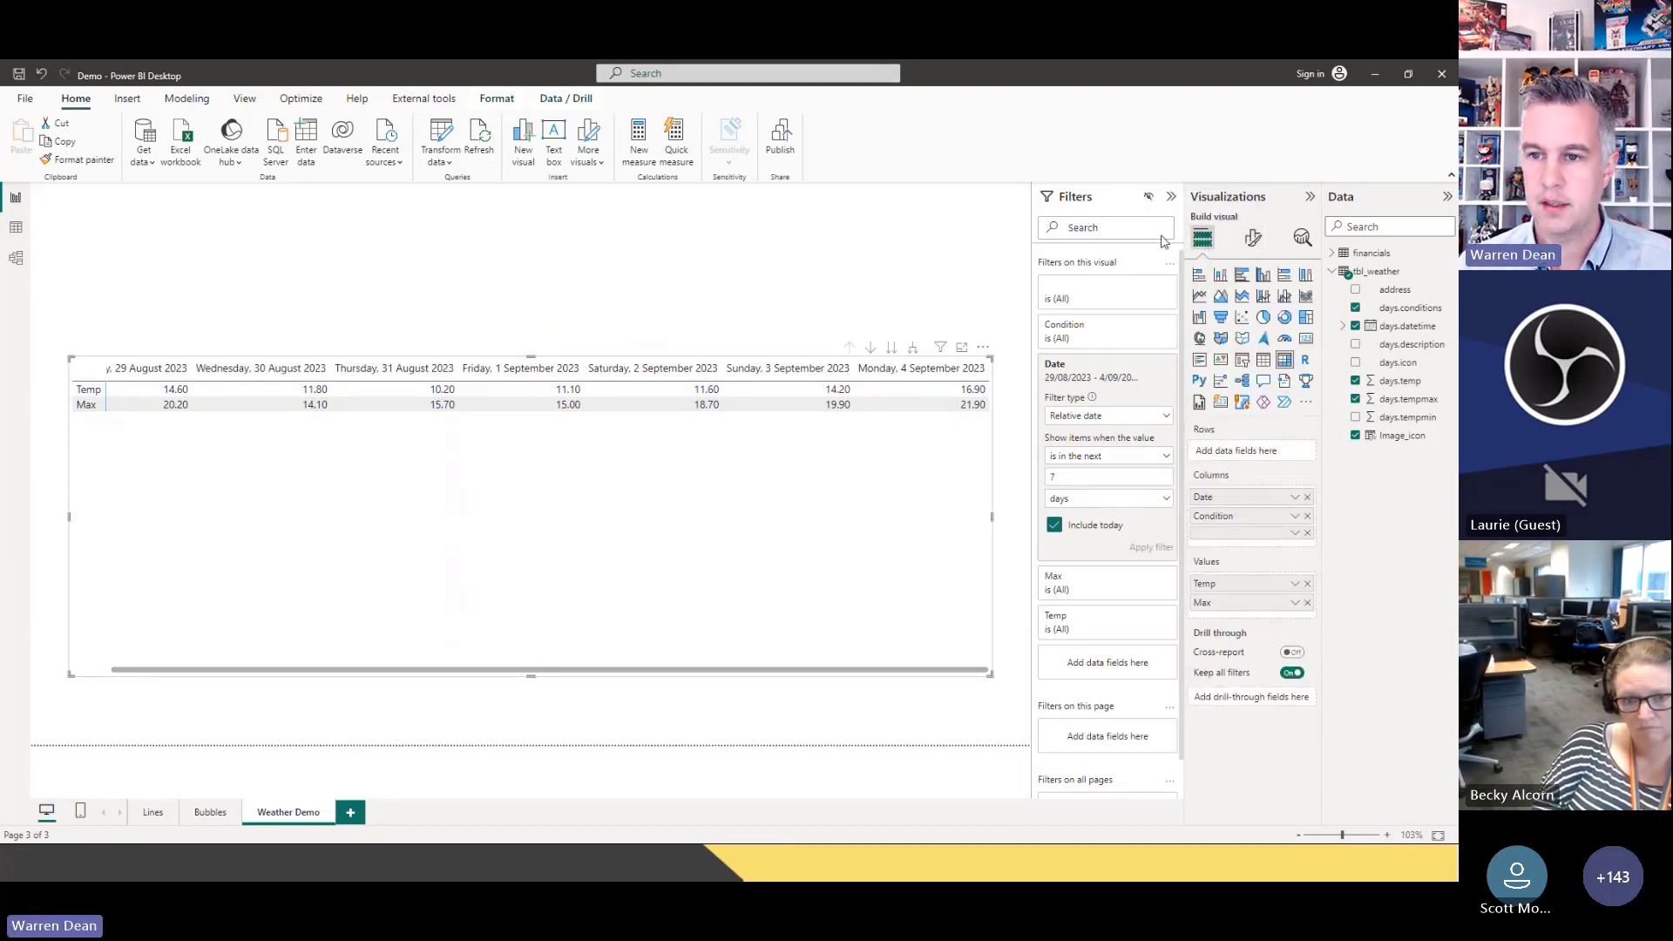
click(1171, 196)
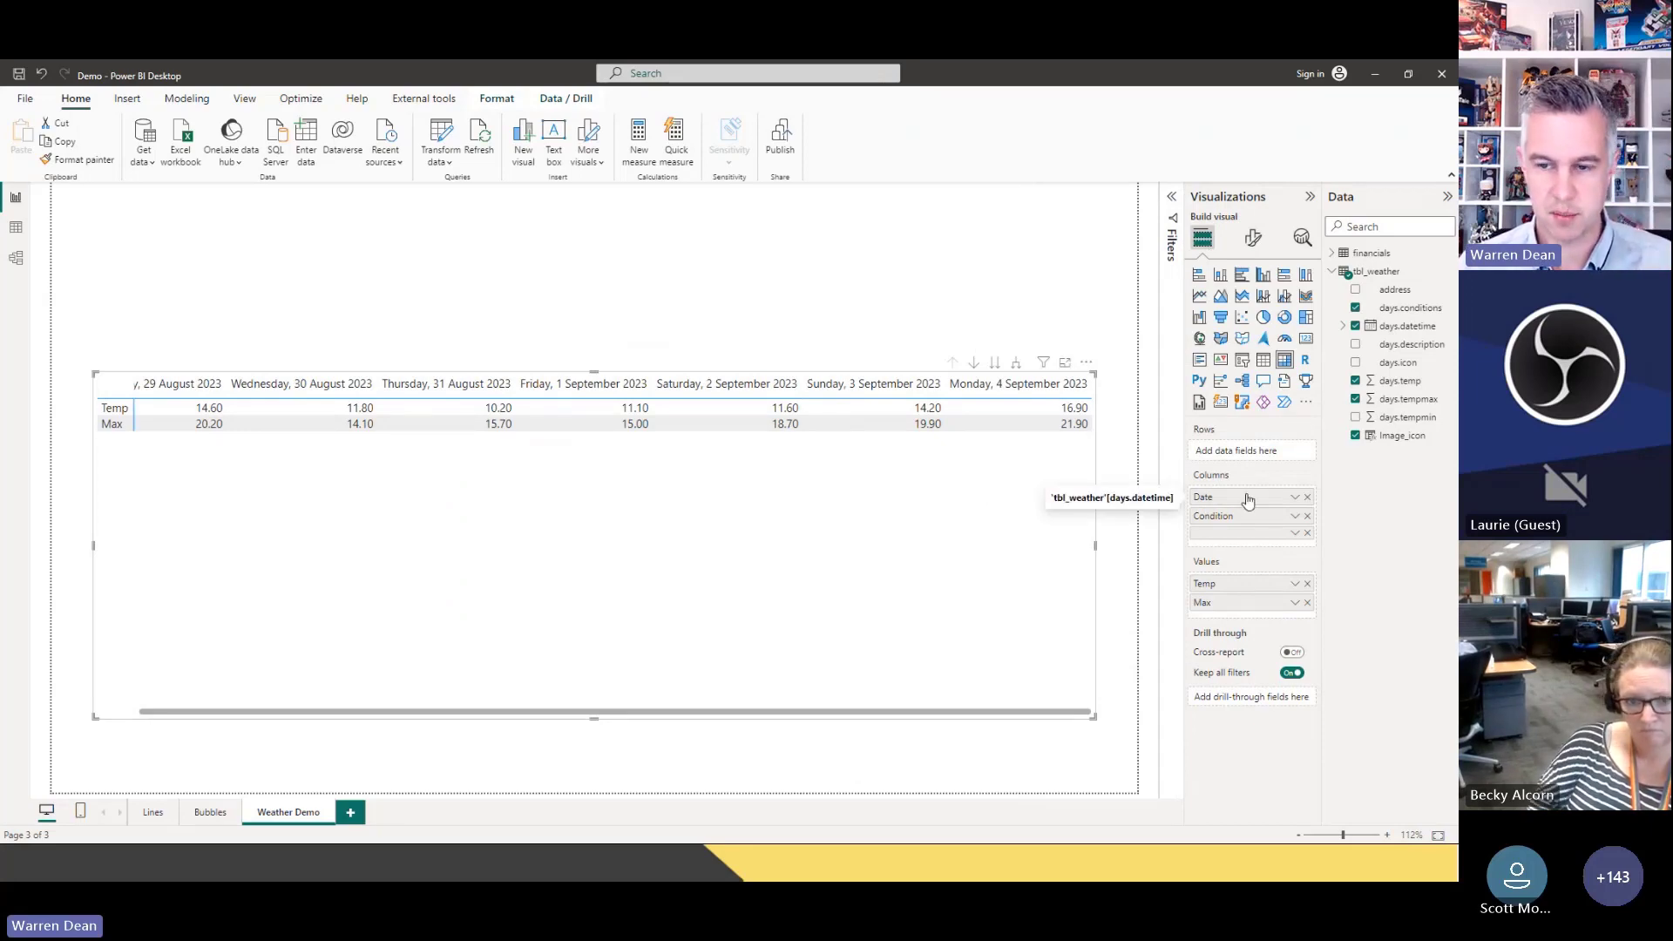
Expand the matrix's column hierarchy down all levels, from Date to Condition and the icon images
key(ctrl+1)
click(1009, 369)
mouse_move(884, 330)
mouse_down()
mouse_move(867, 392)
mouse_move(1062, 363)
mouse_move(1052, 312)
mouse_move(900, 317)
mouse_up()
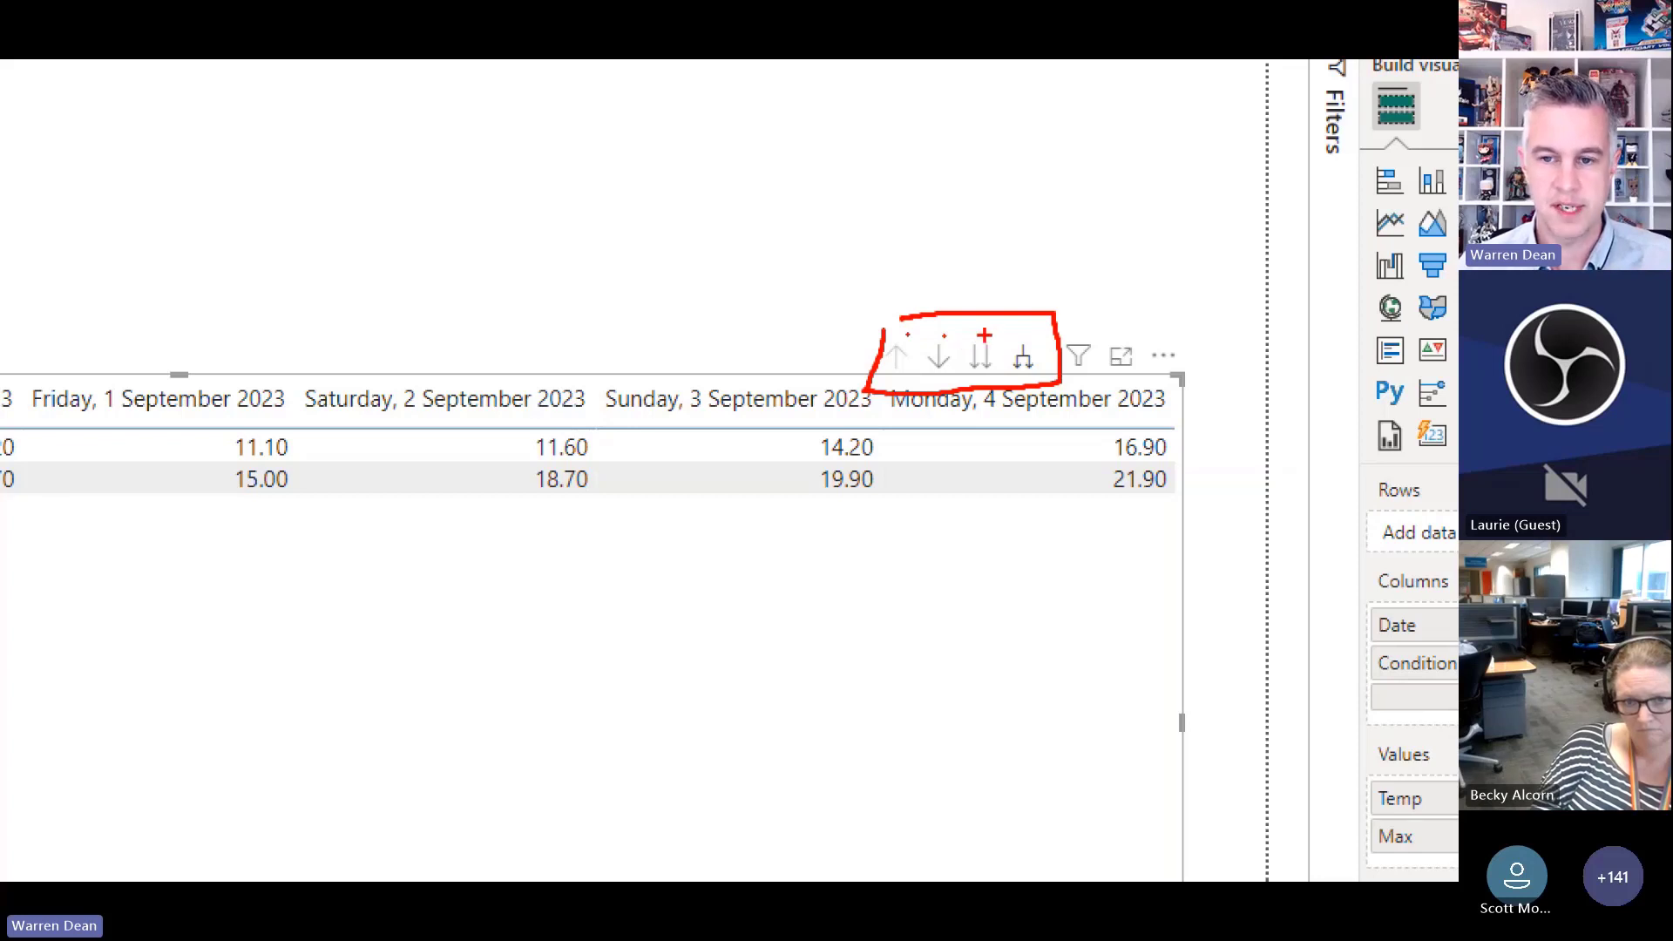
click(985, 335)
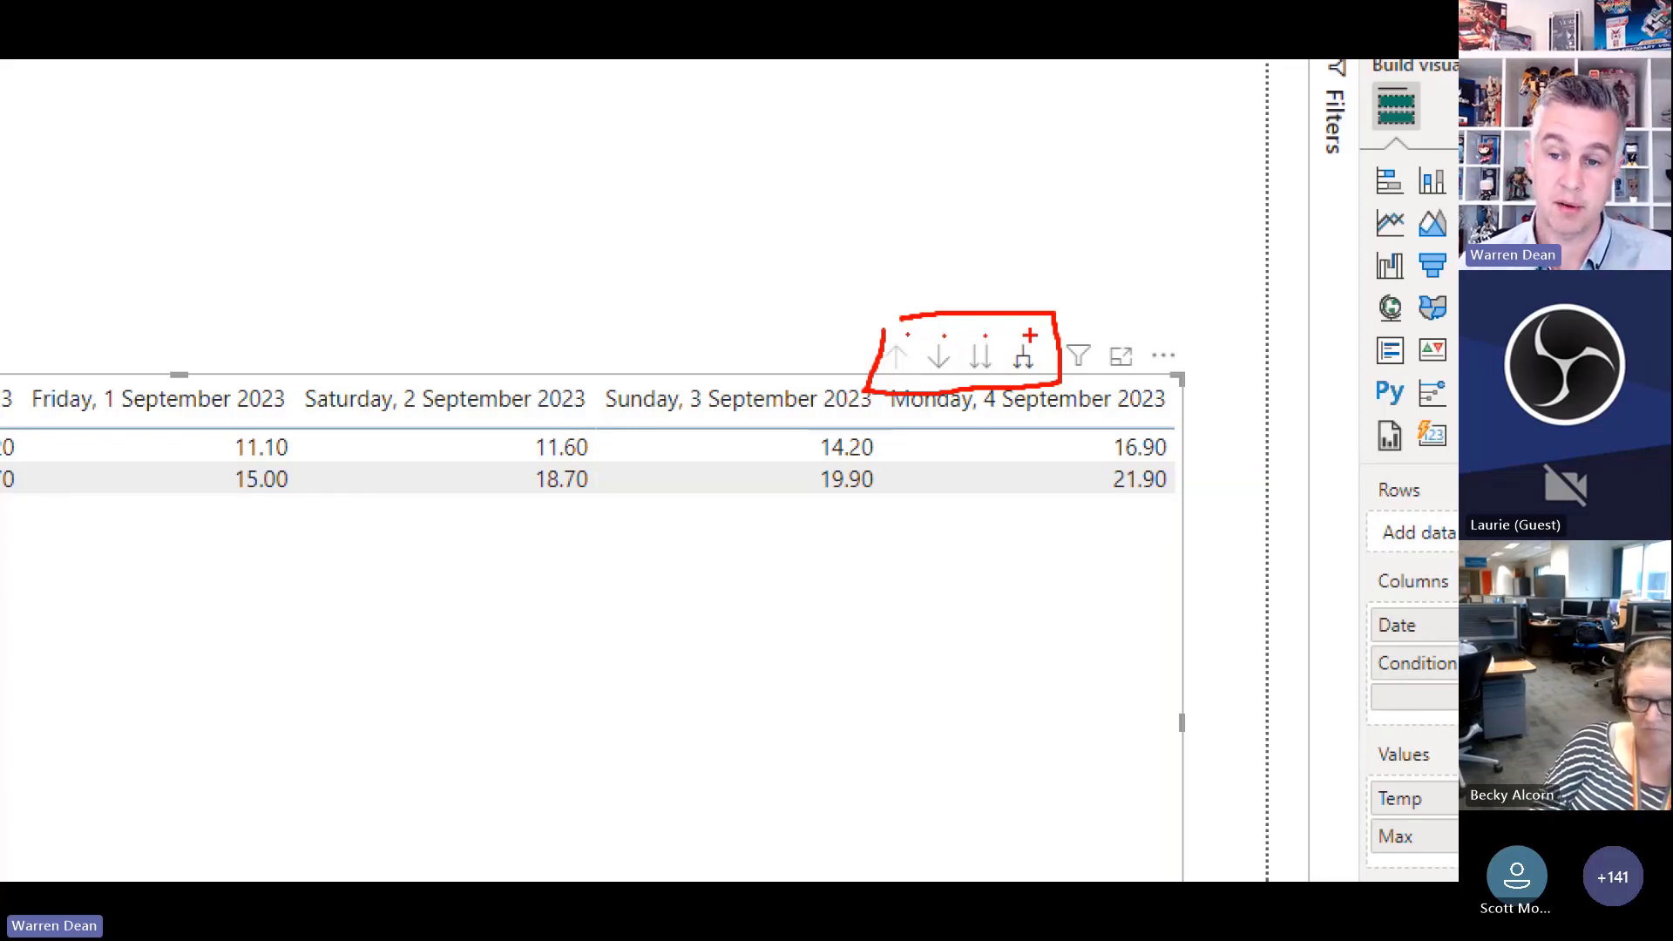
click(1030, 336)
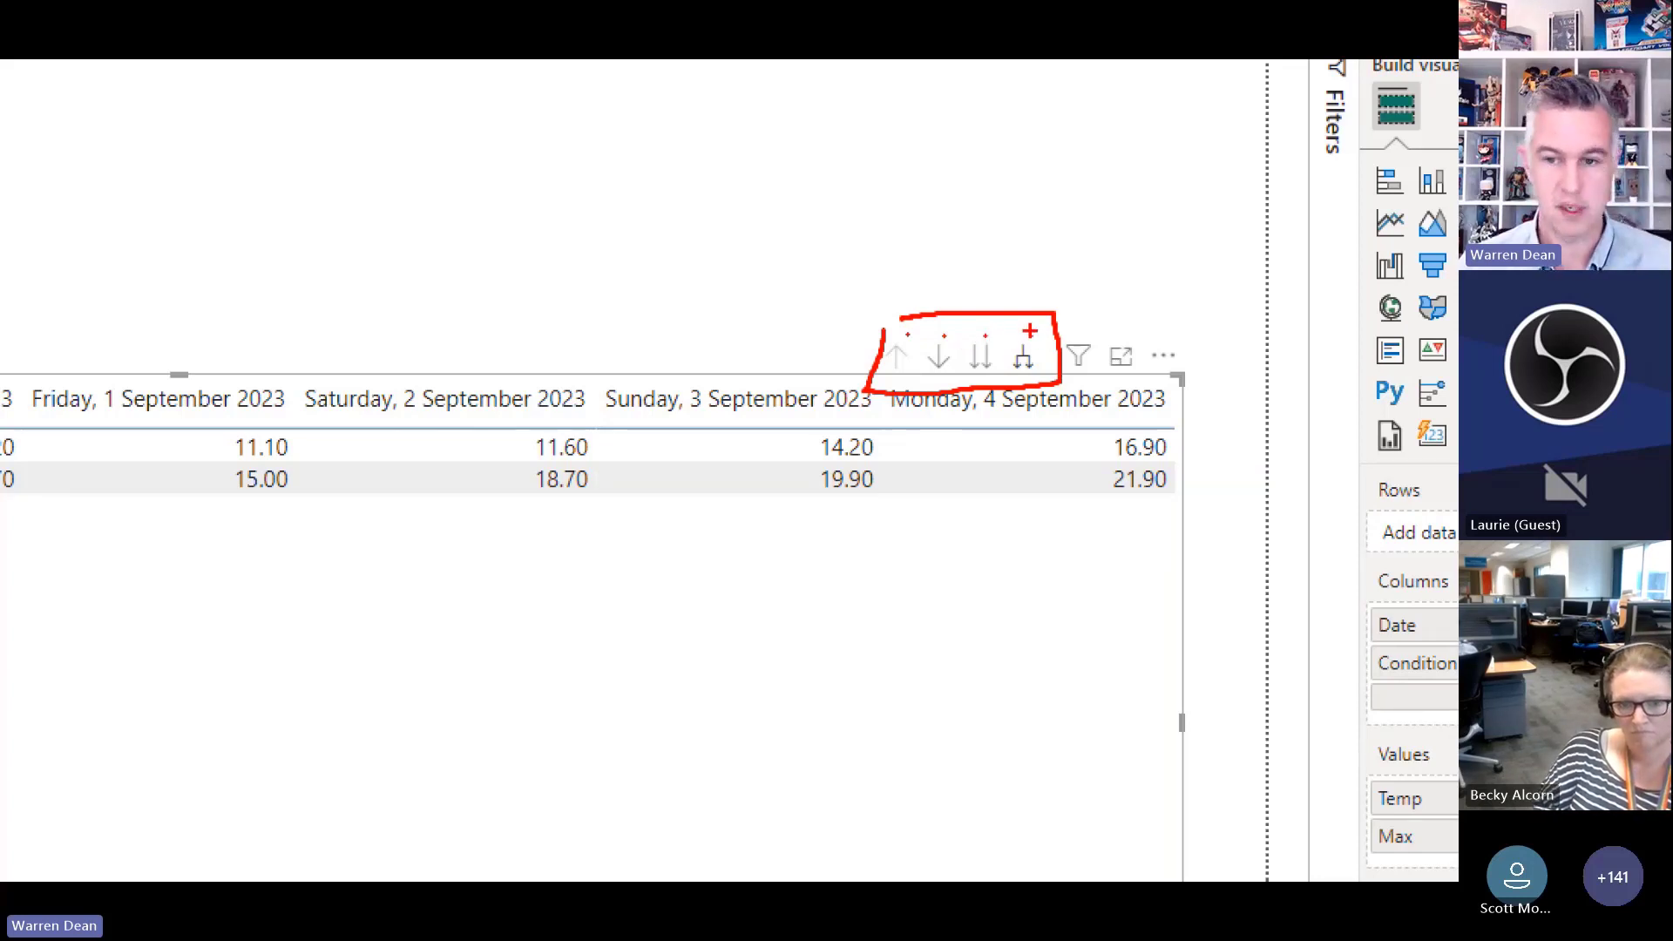
drag(1017, 332, 1057, 371)
key(Escape)
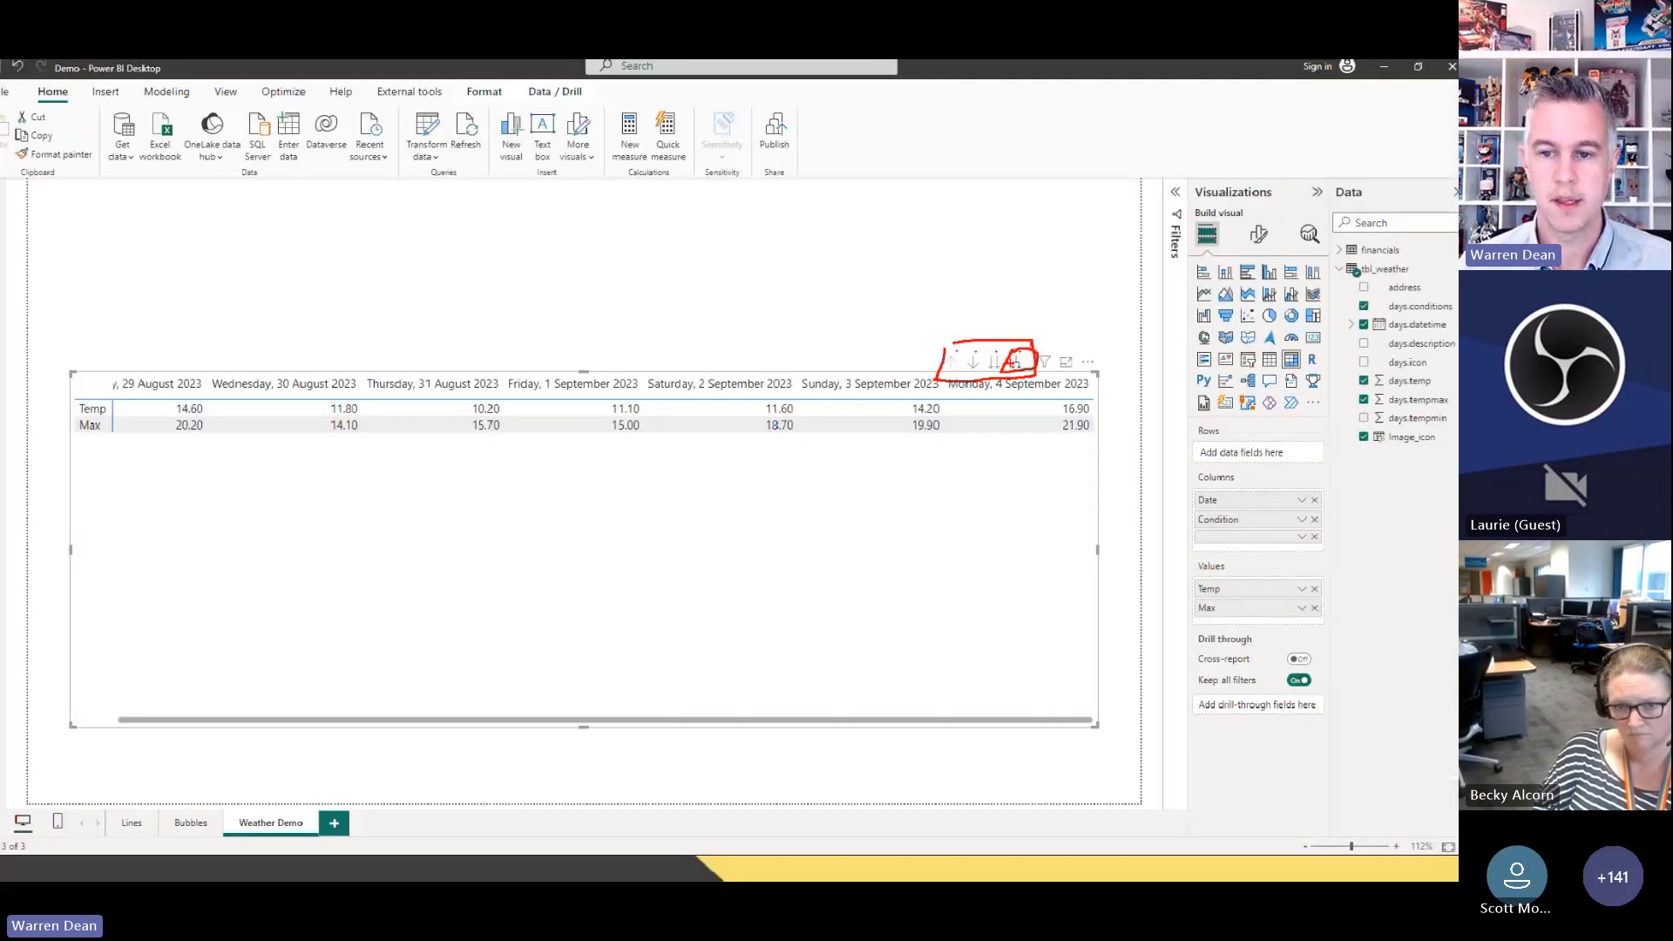
click(1017, 364)
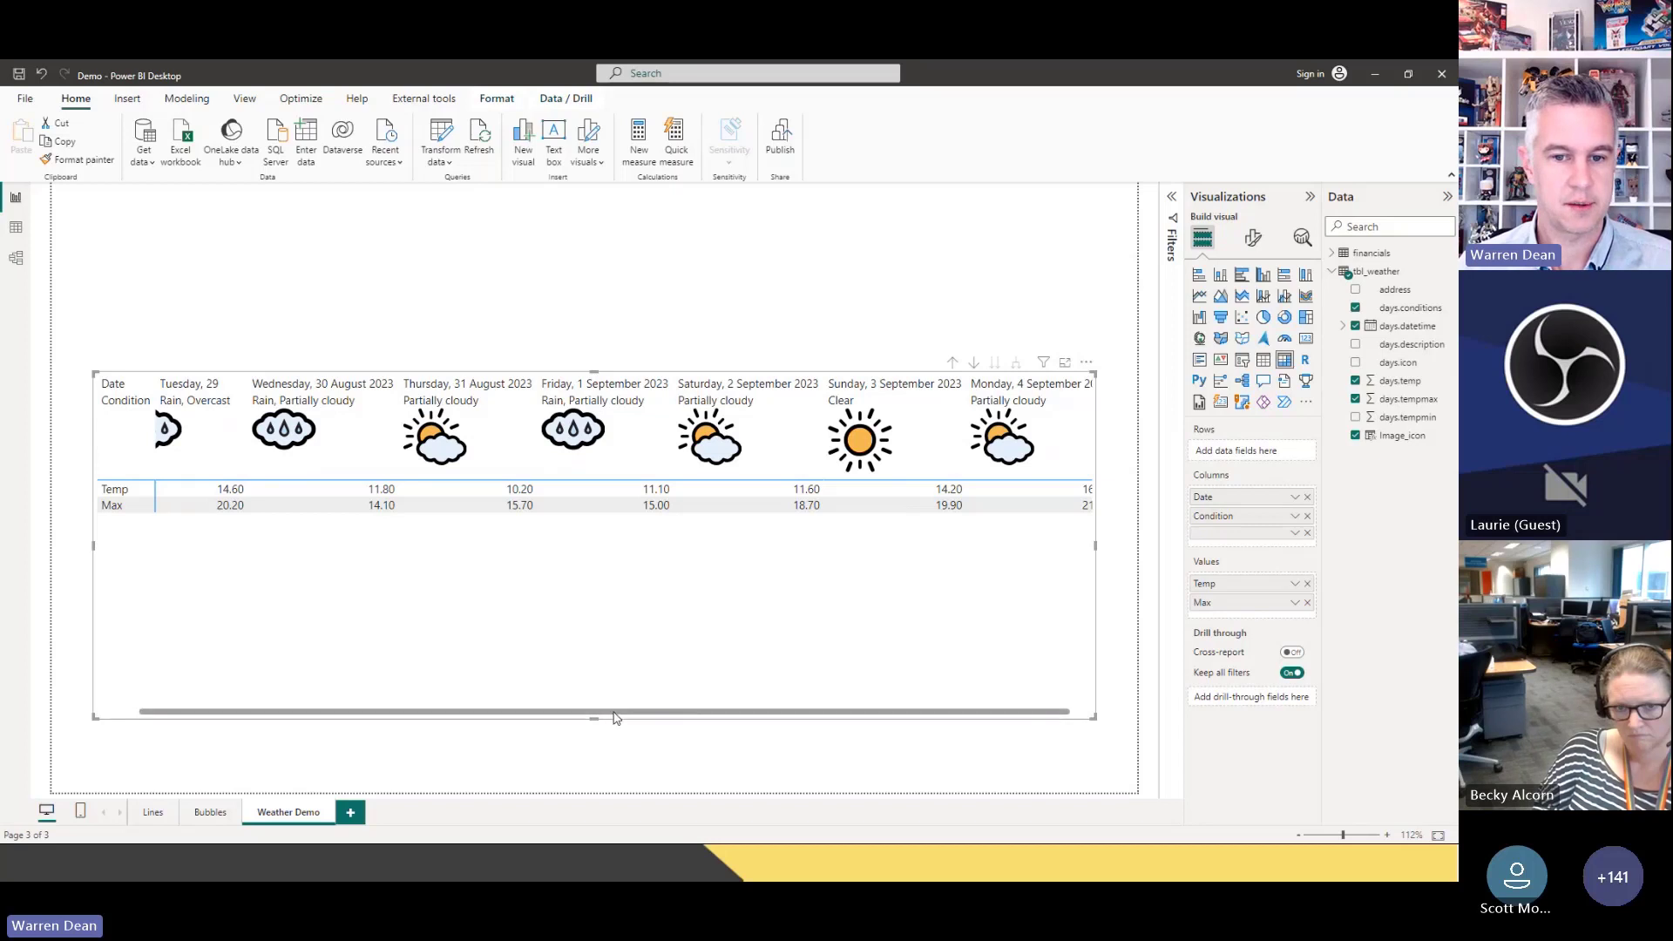
Widen the matrix to the full page width and reduce its height to just below the Max row
scroll(619, 713, left, 1)
drag(1092, 719, 1136, 703)
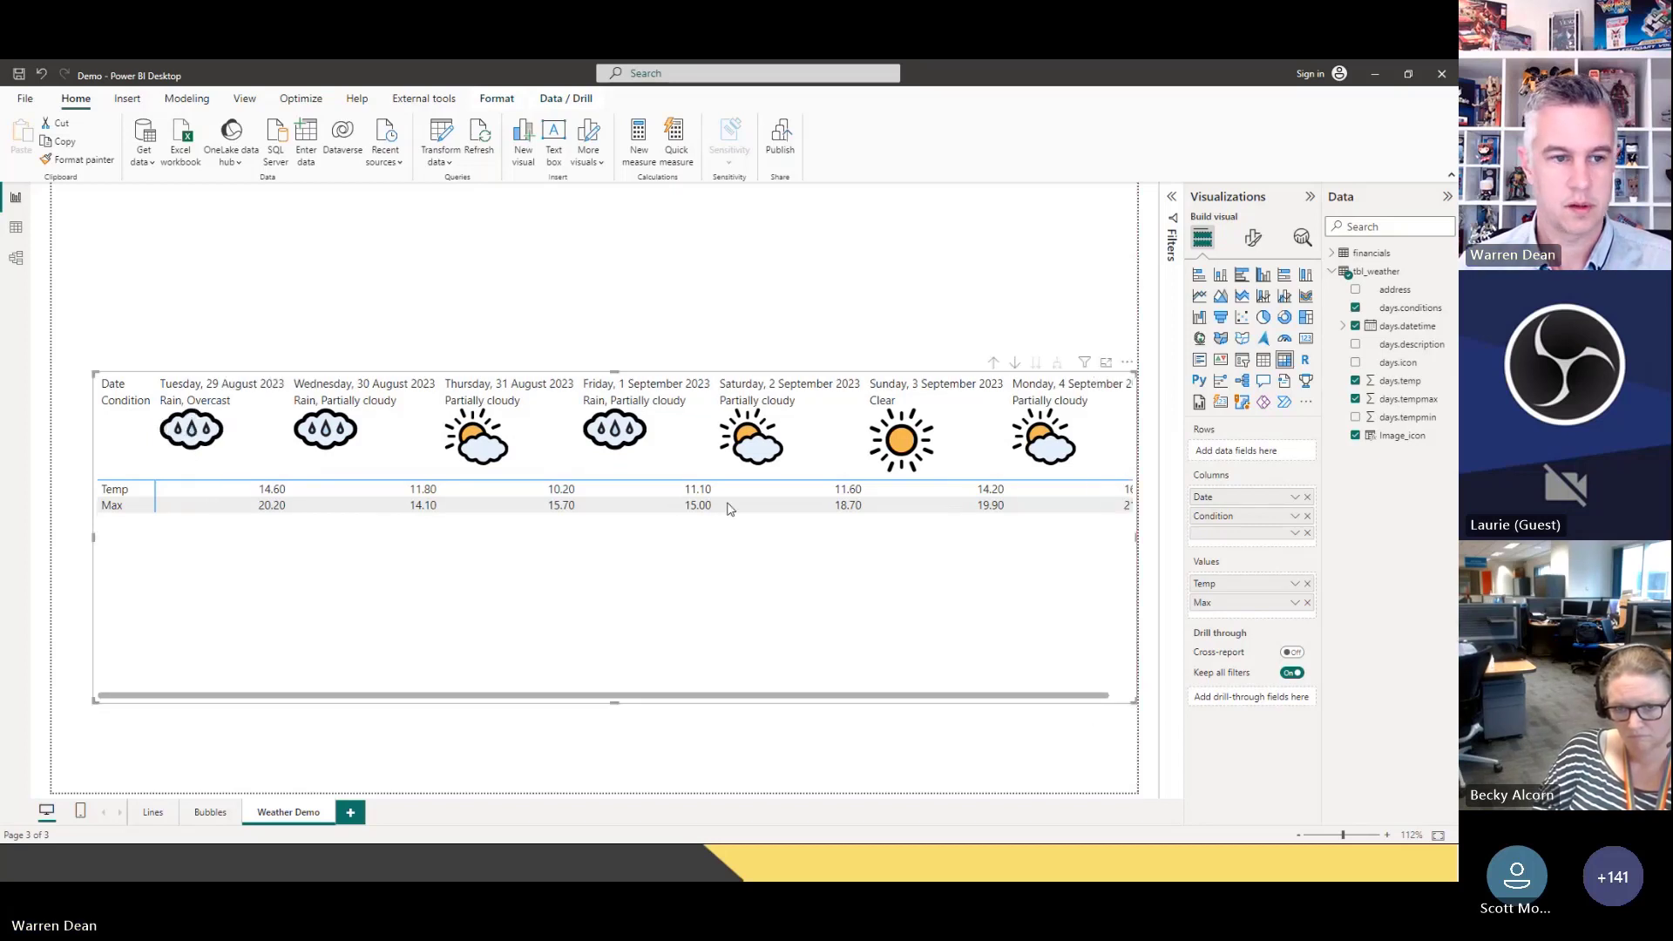
drag(96, 537, 52, 536)
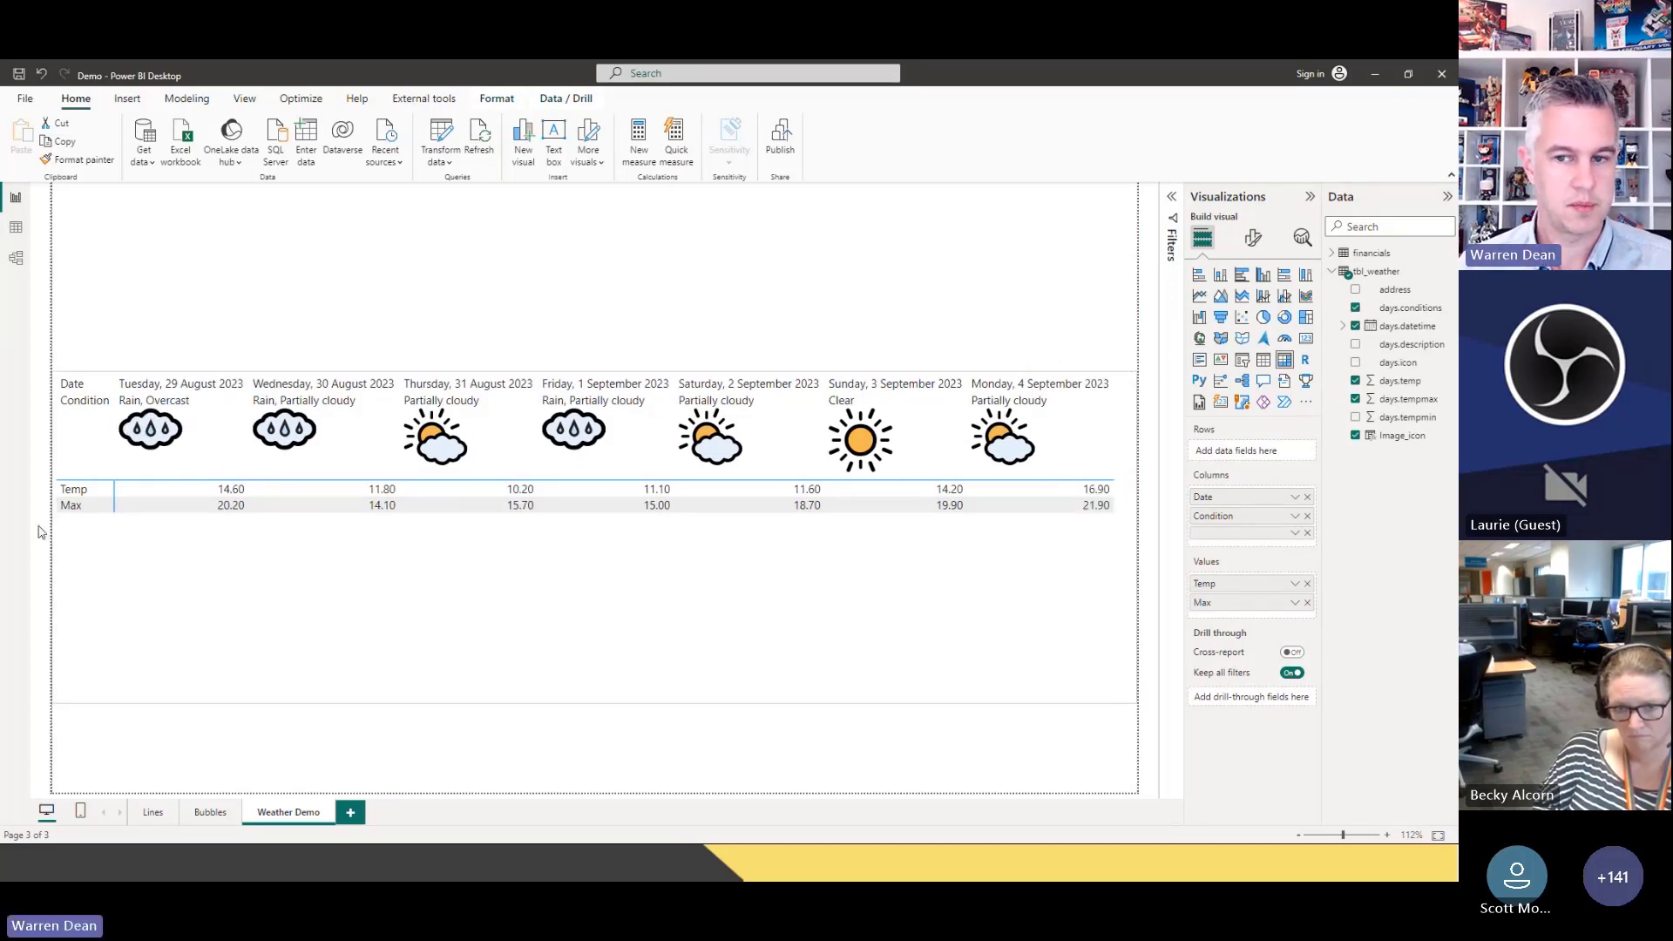
click(596, 710)
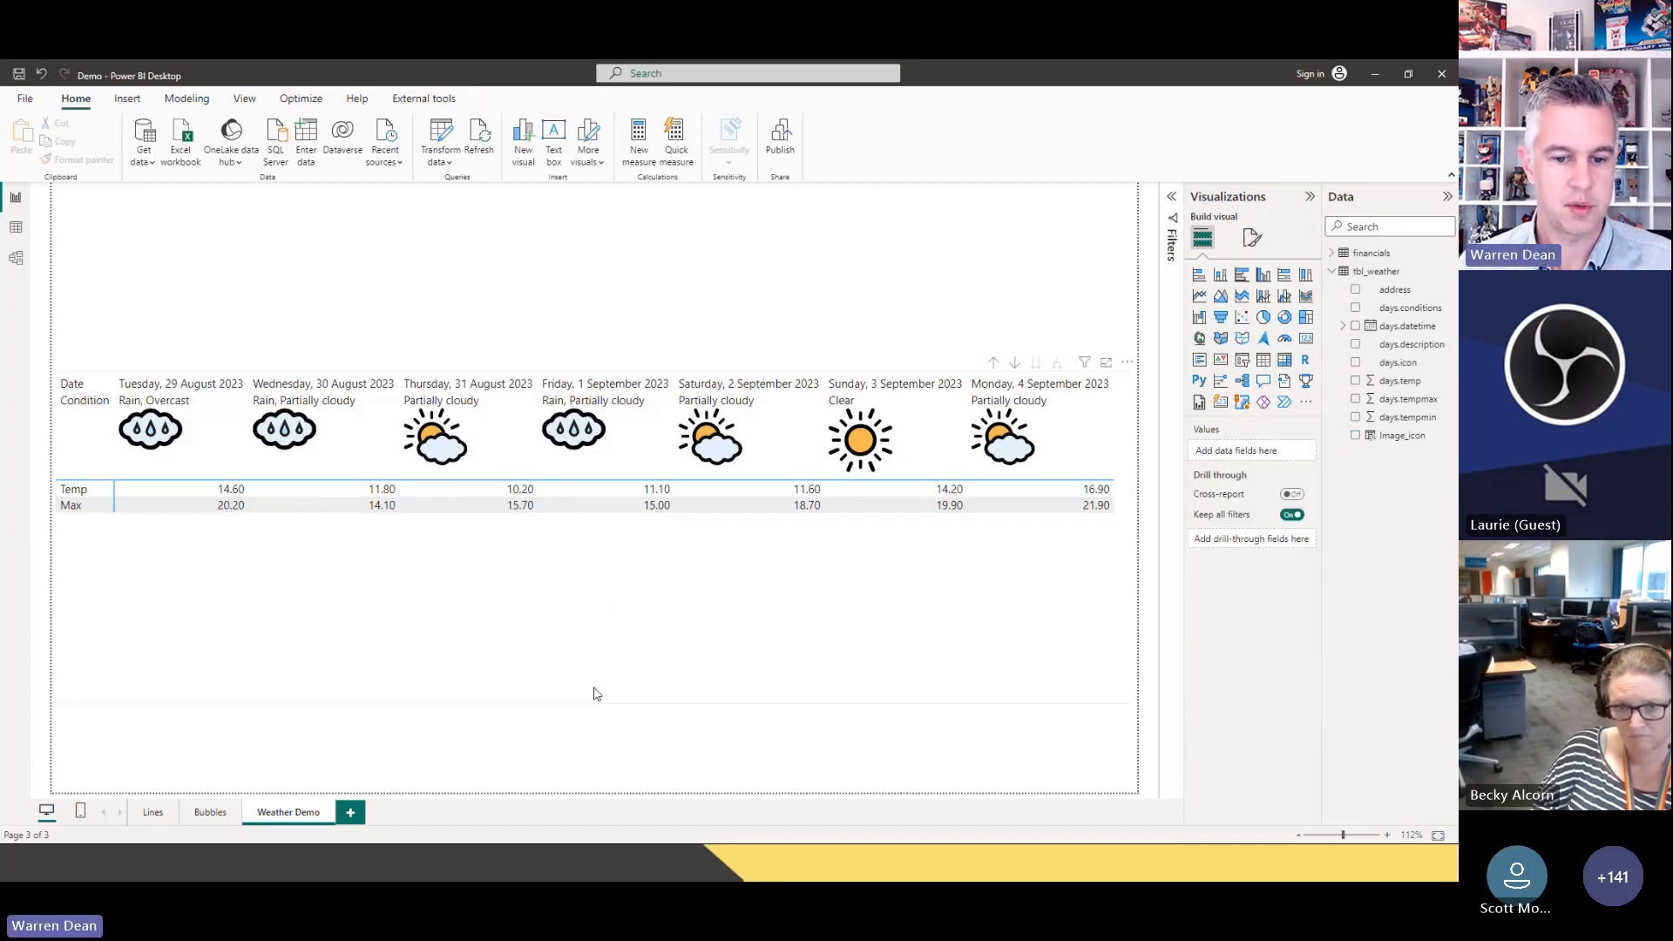
click(589, 635)
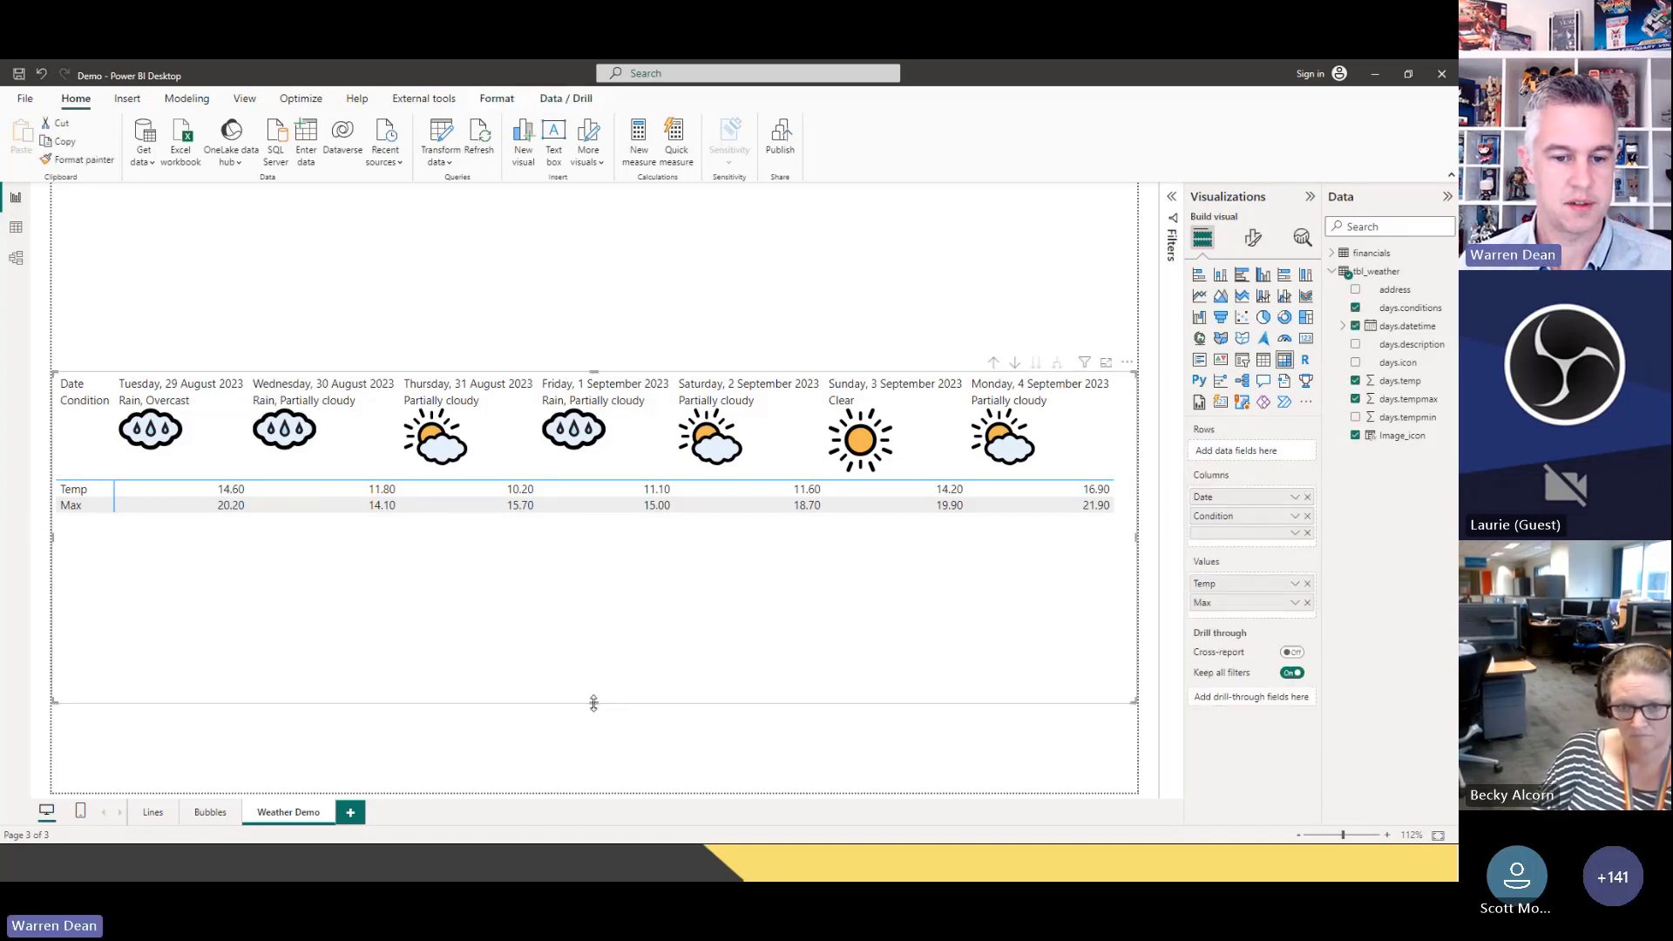
drag(594, 704, 595, 541)
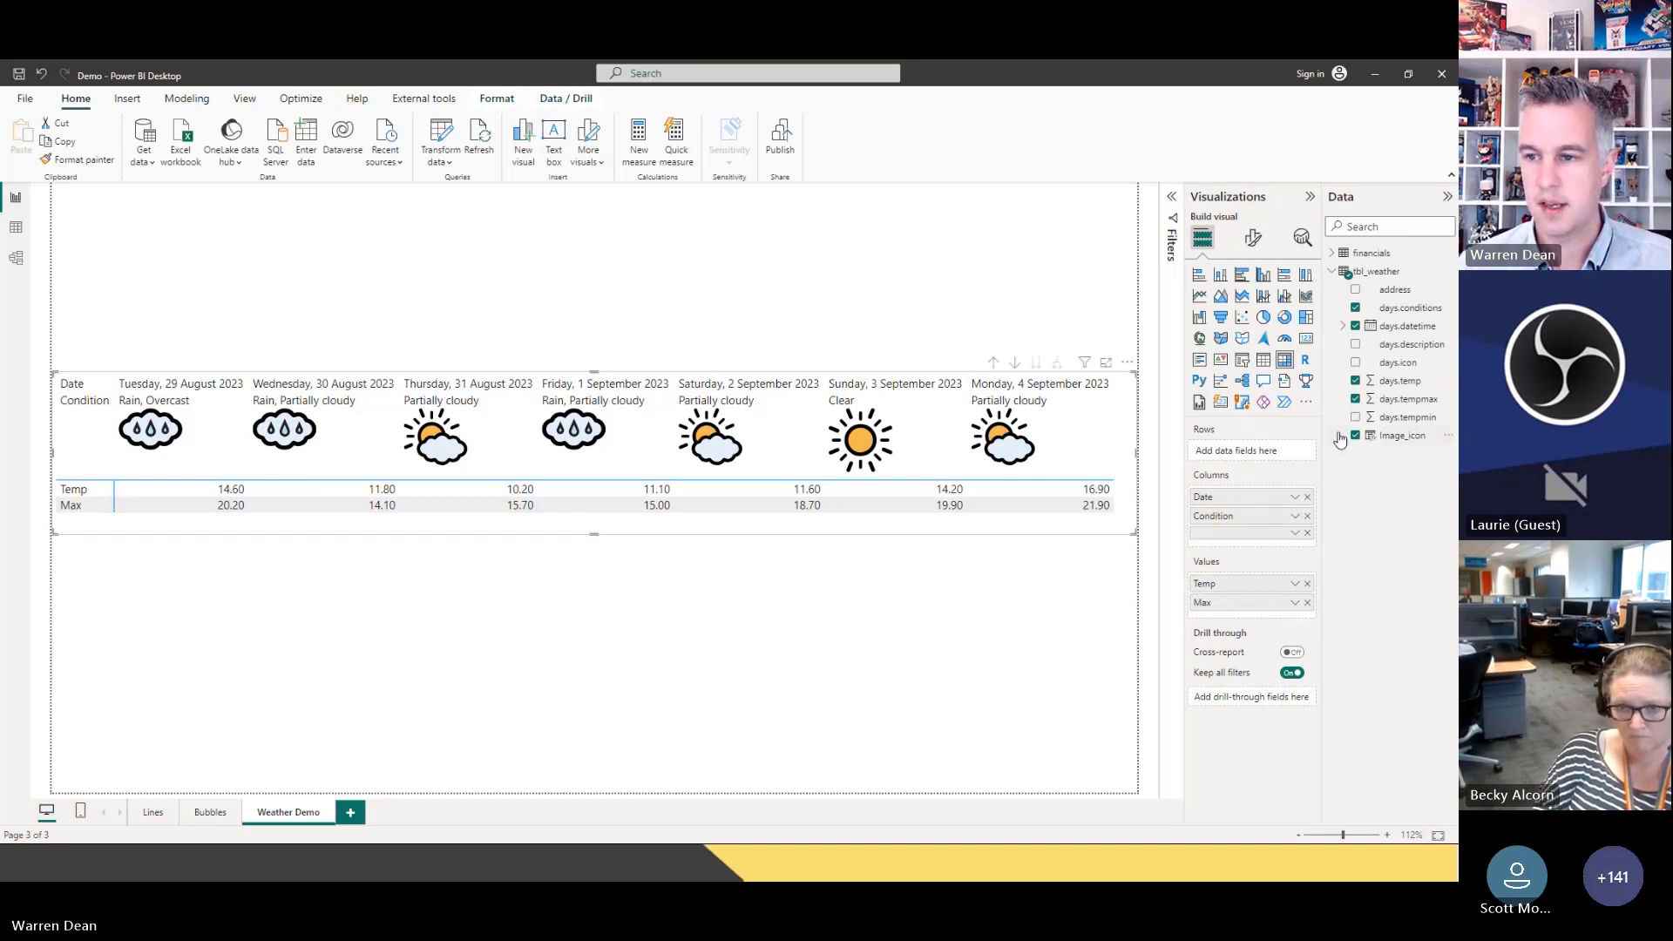
Try to set the days.temp column to display 1 decimal place
click(1397, 385)
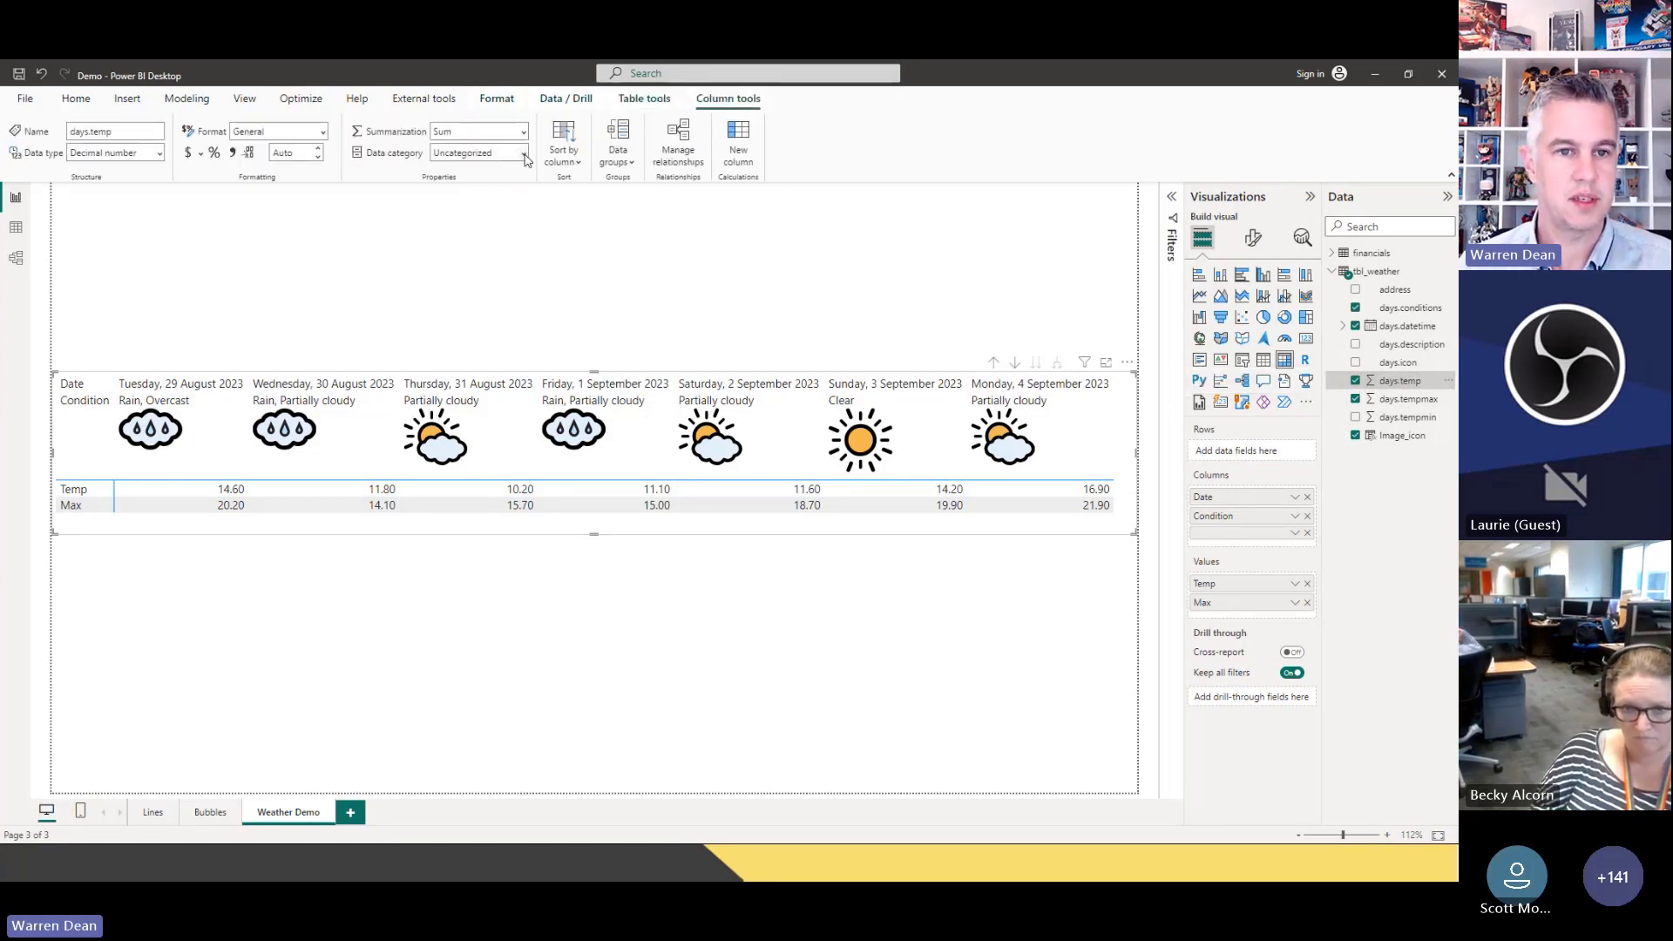
click(295, 151)
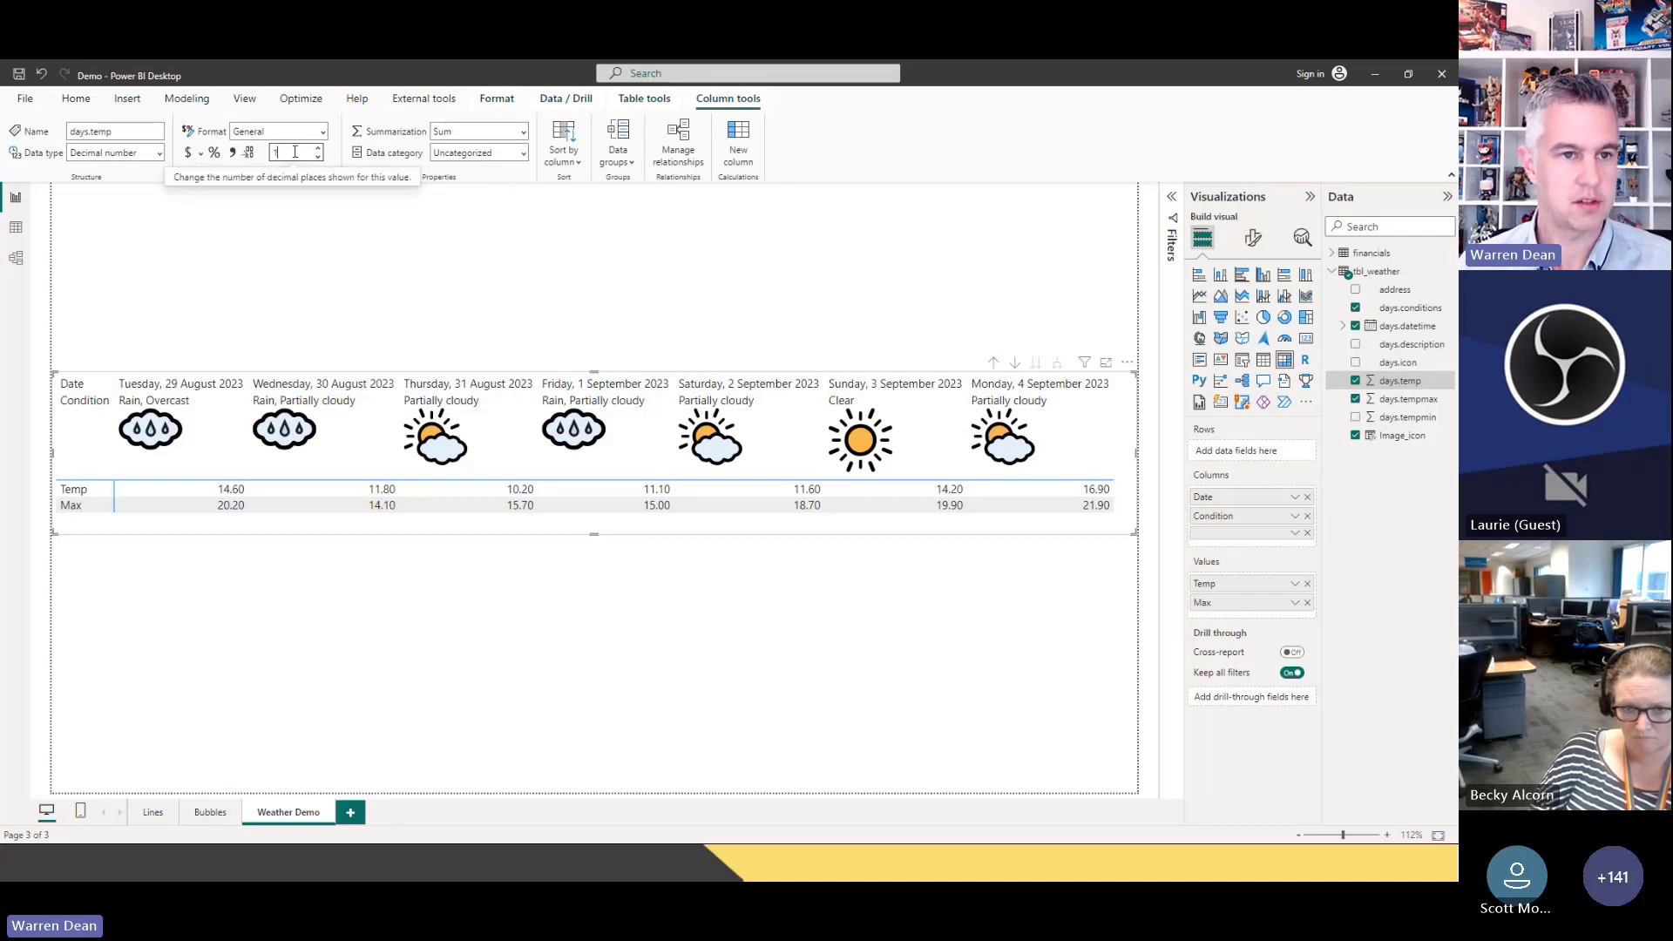
click(279, 224)
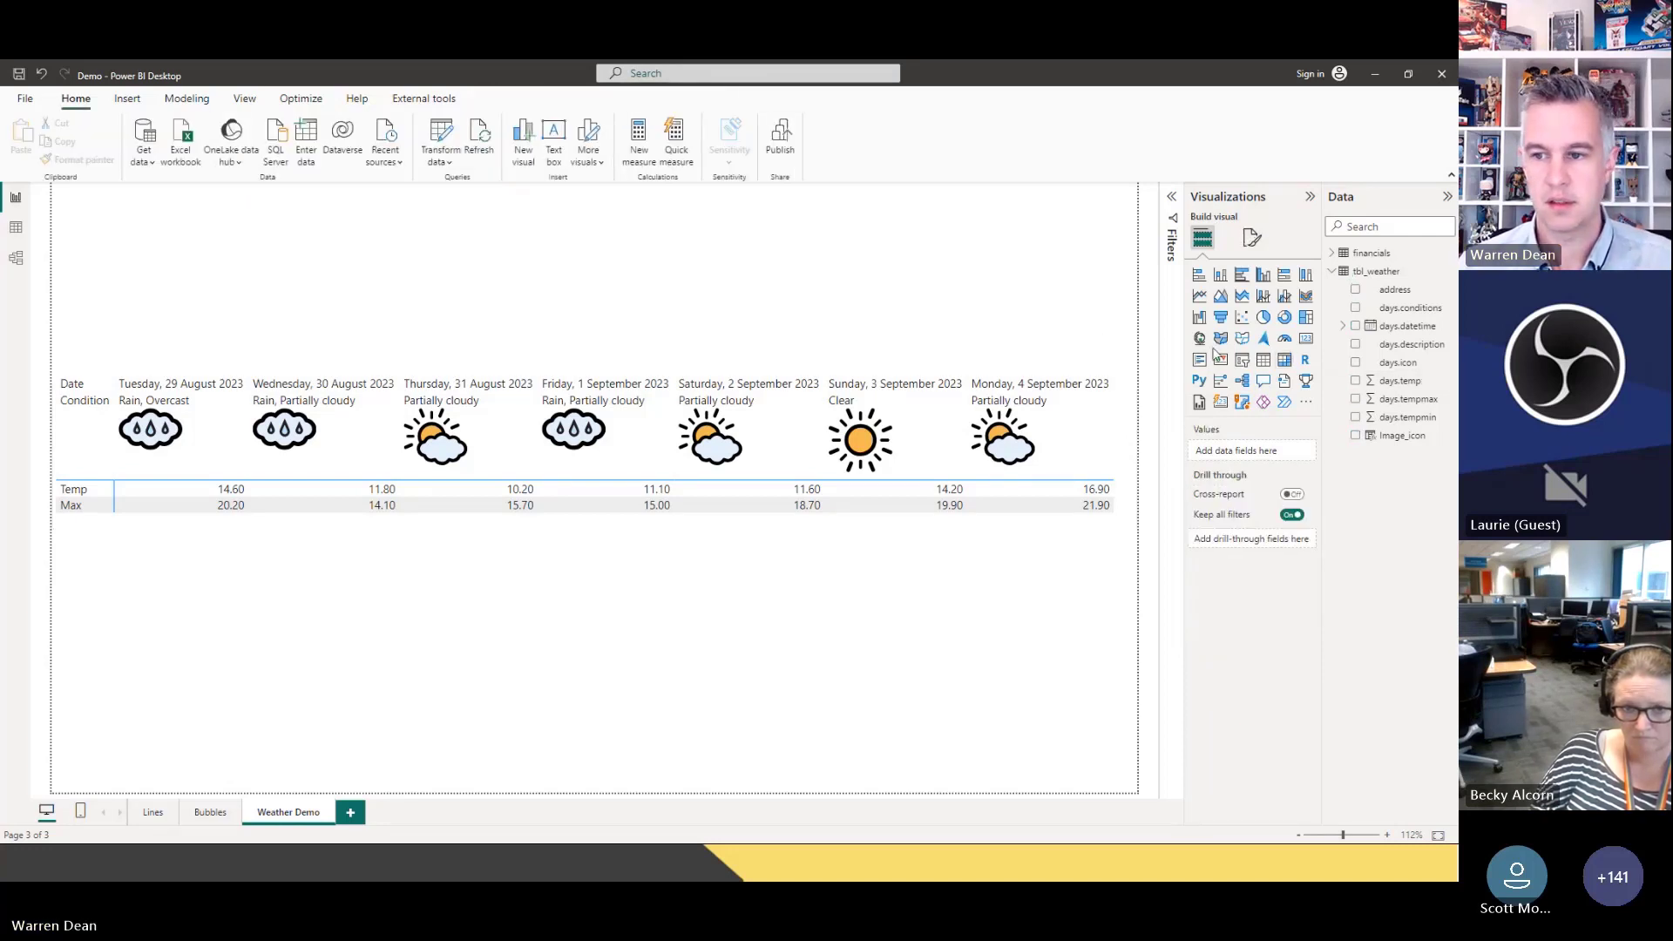
Set the days.tempmax and days.tempmin columns to display 1 decimal place each
click(1410, 399)
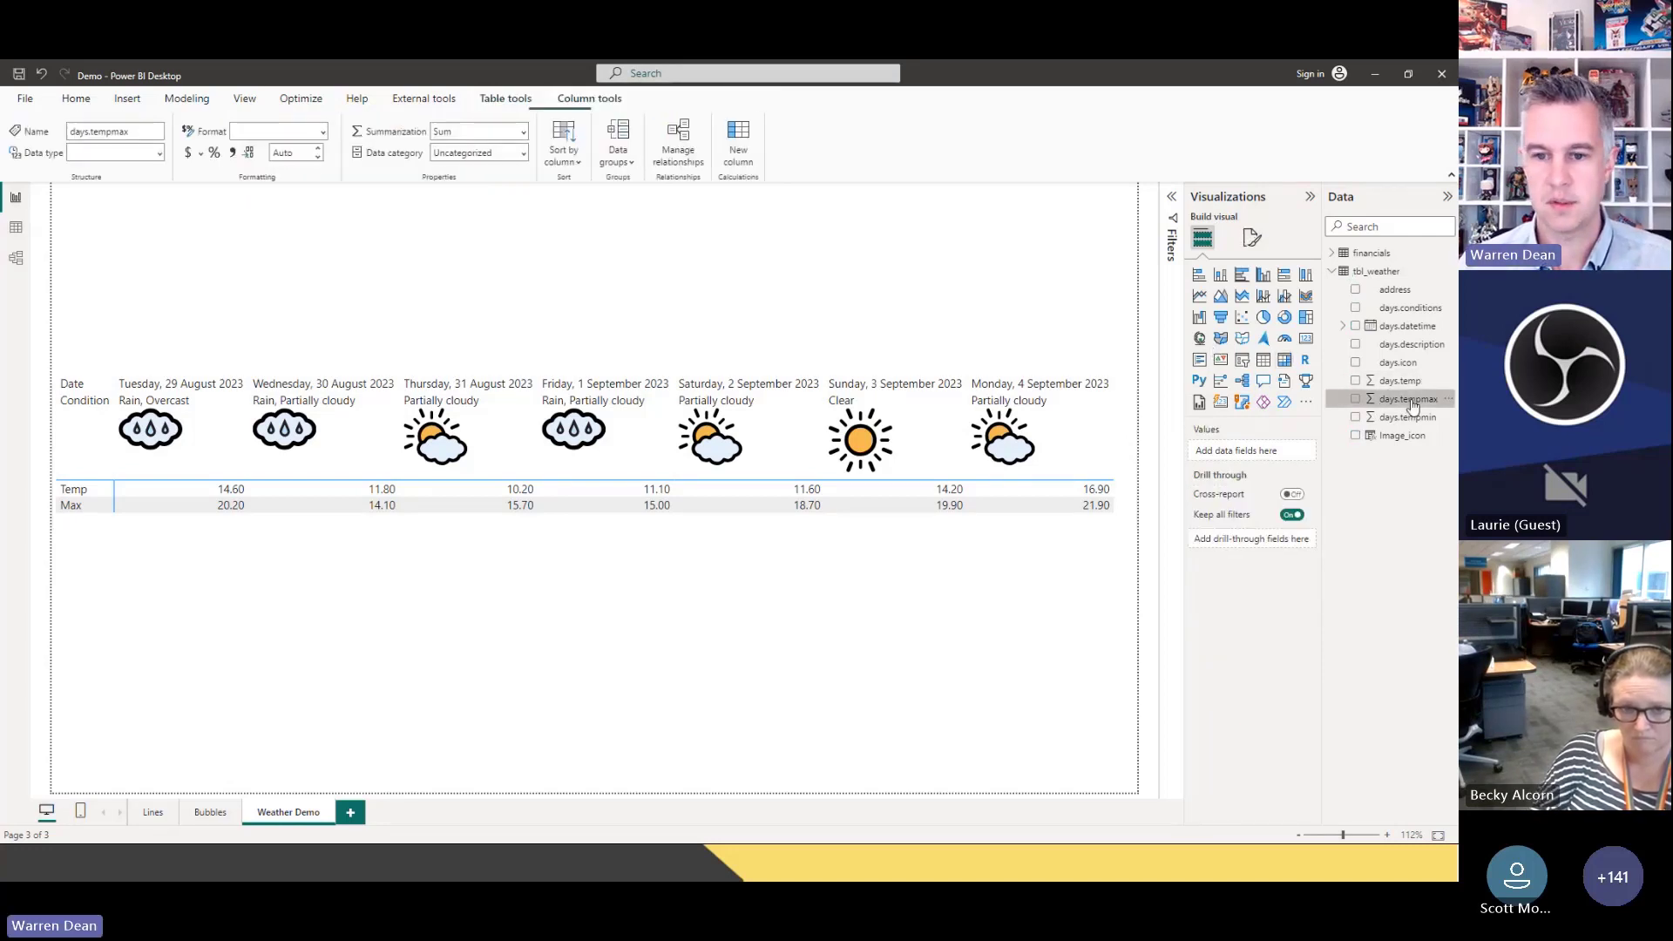
click(301, 152)
text(1)
key(Return)
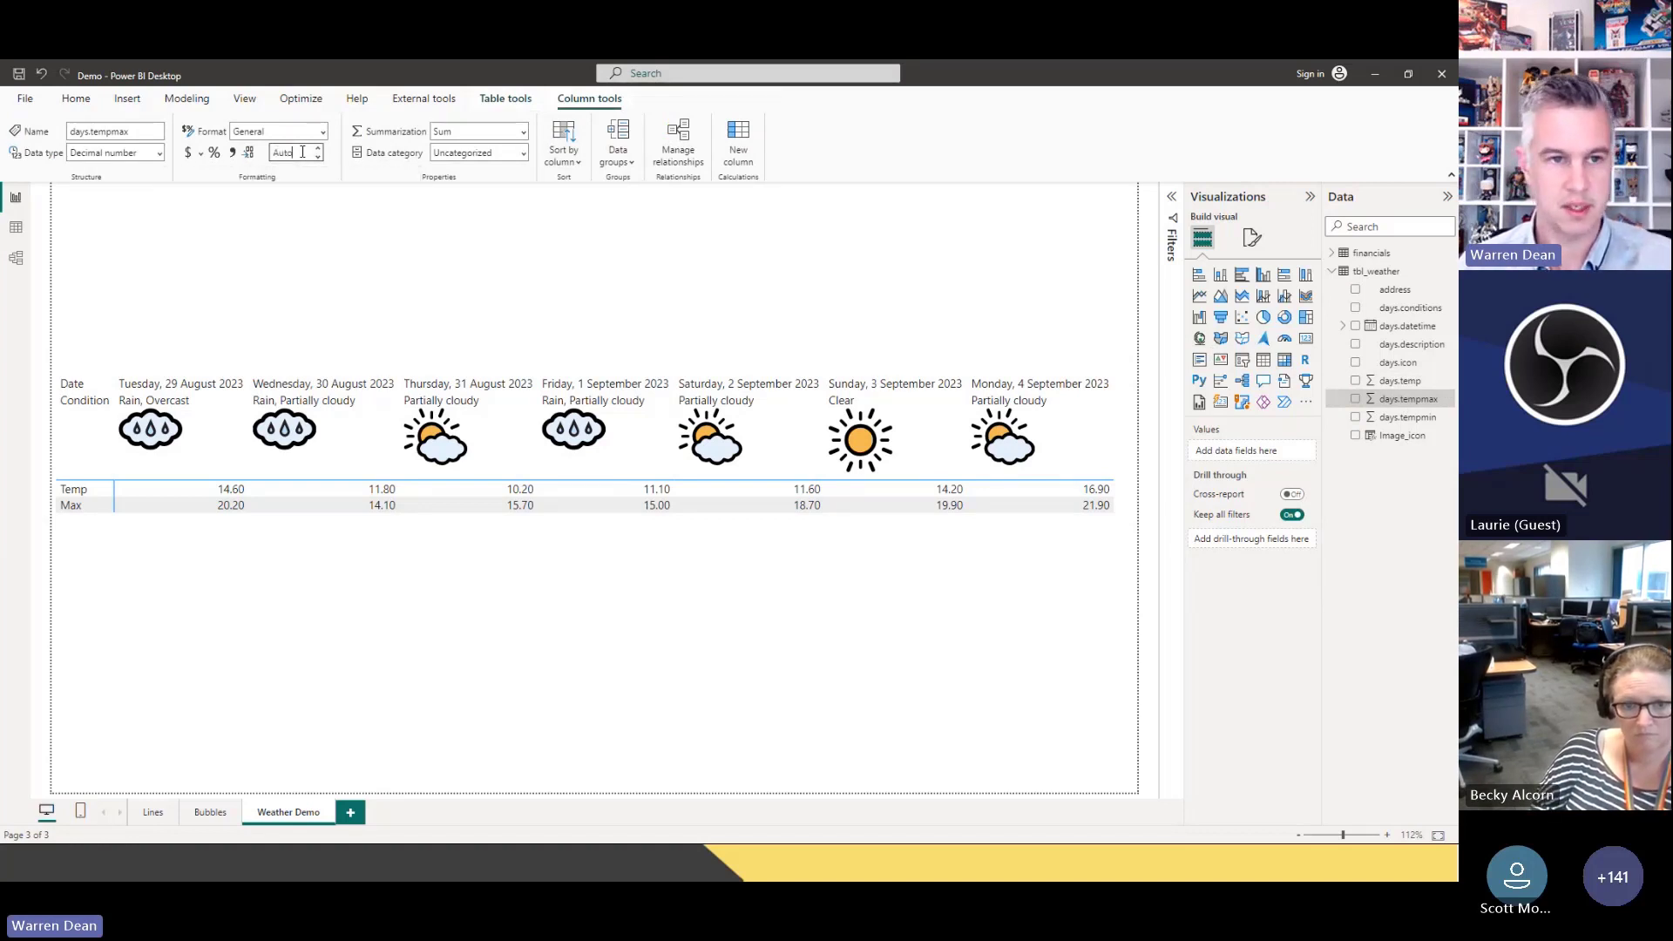
click(1408, 417)
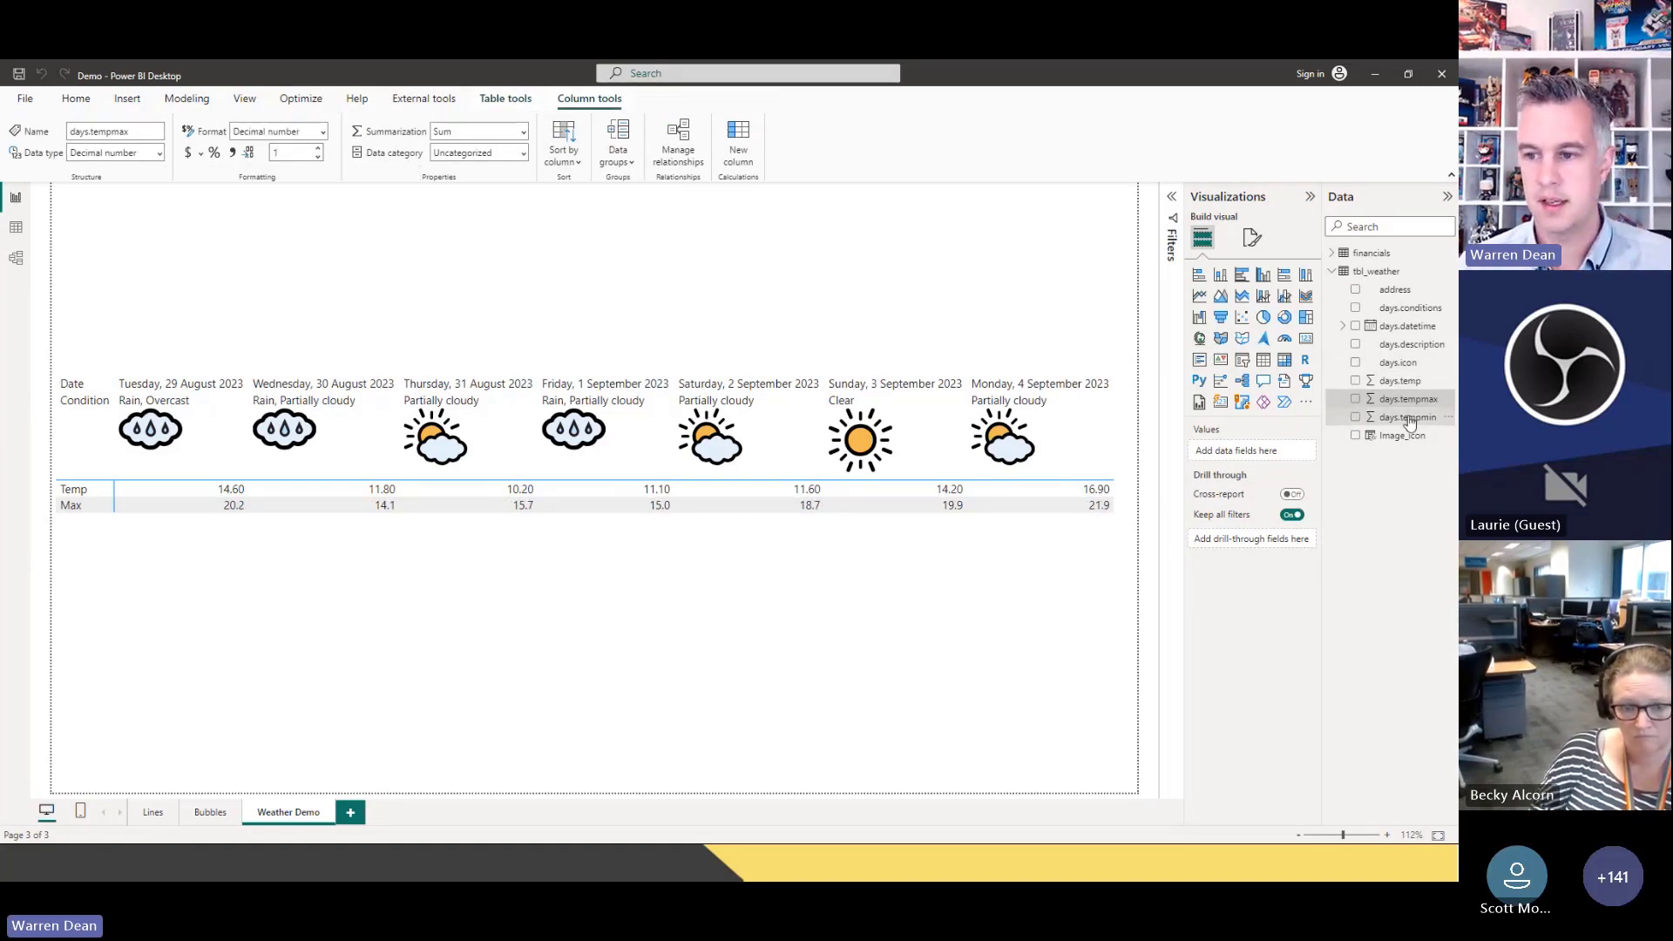
click(301, 153)
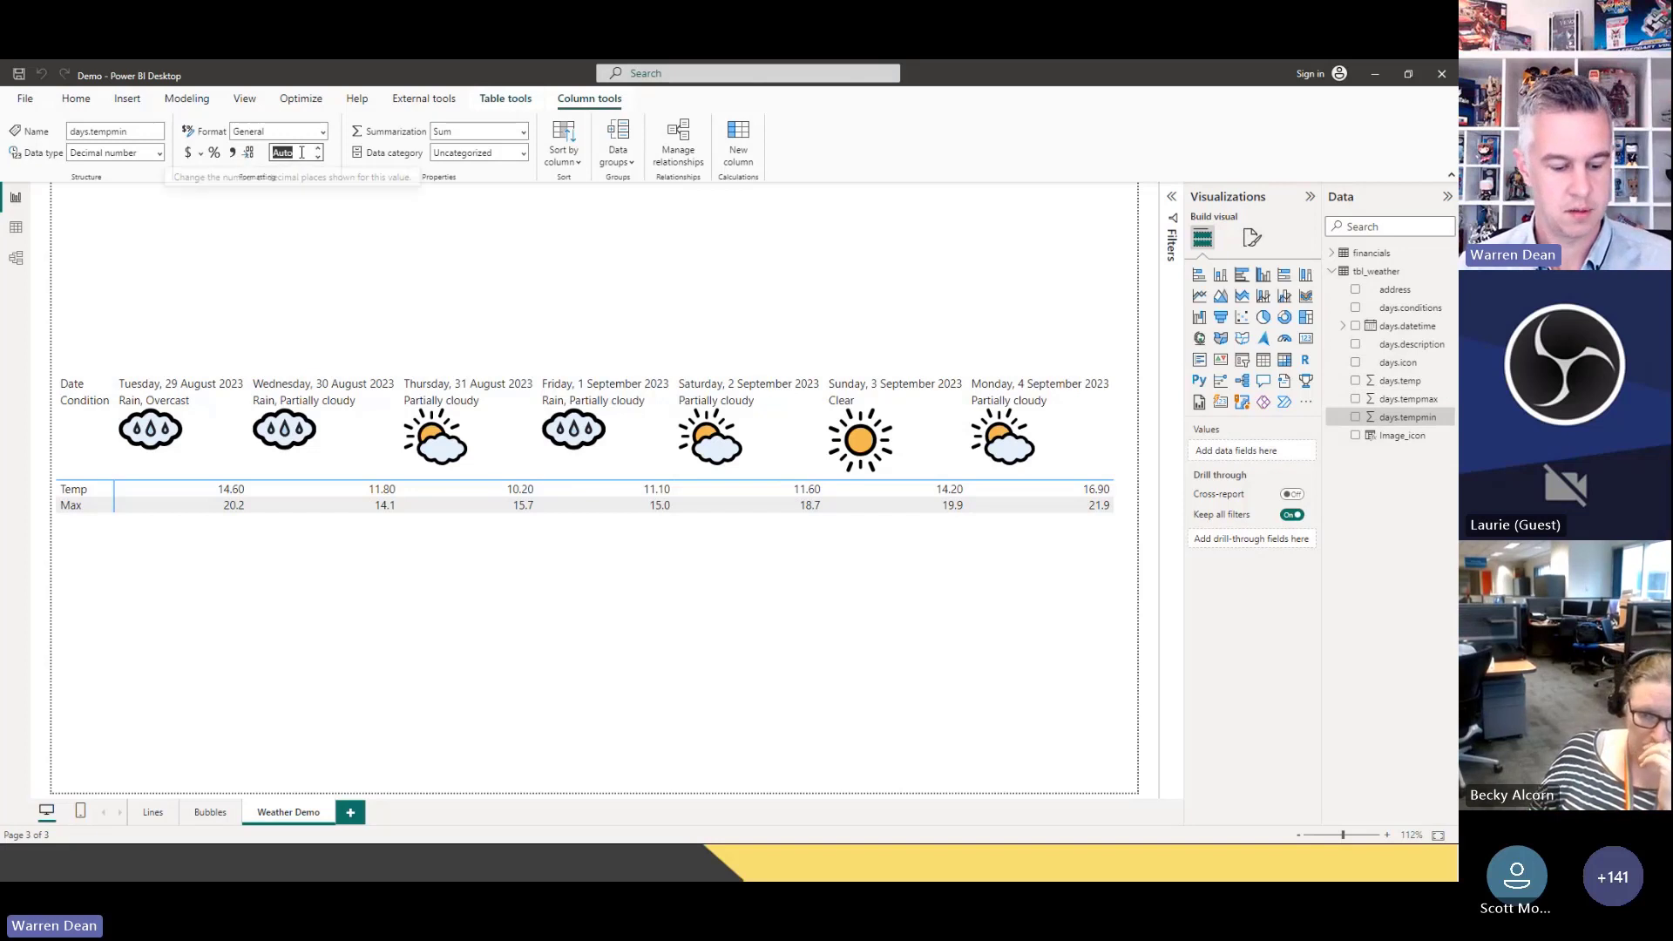
text(1)
key(Return)
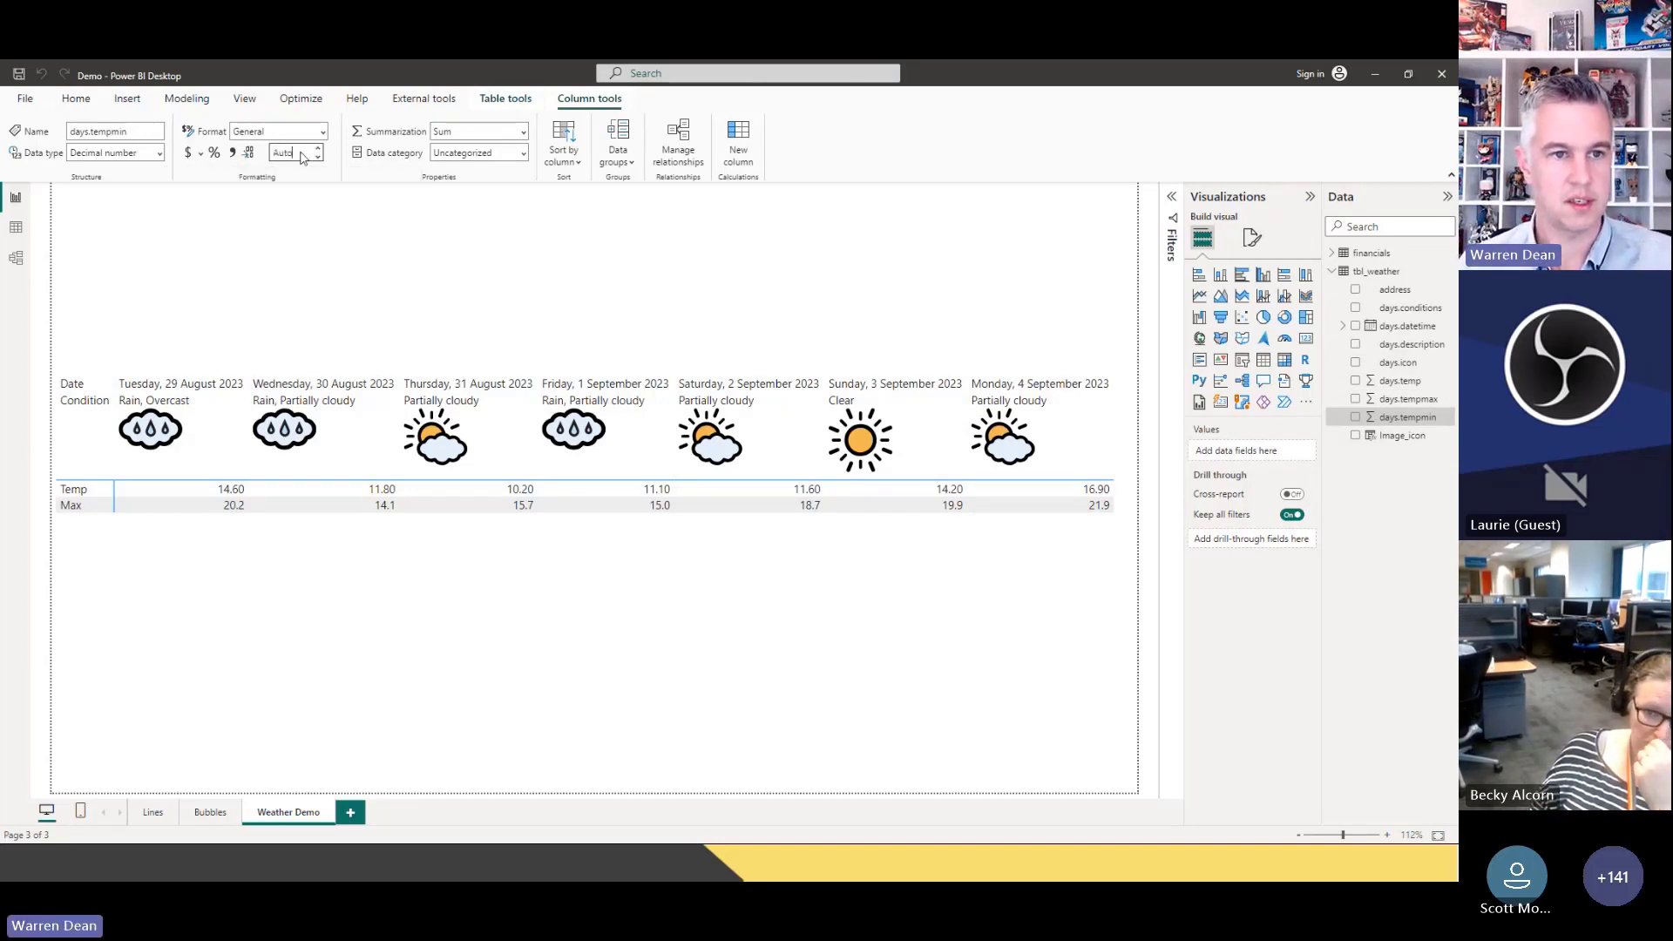
Format the days.temp column to show 1 decimal place, matching the other temperature columns
click(1409, 399)
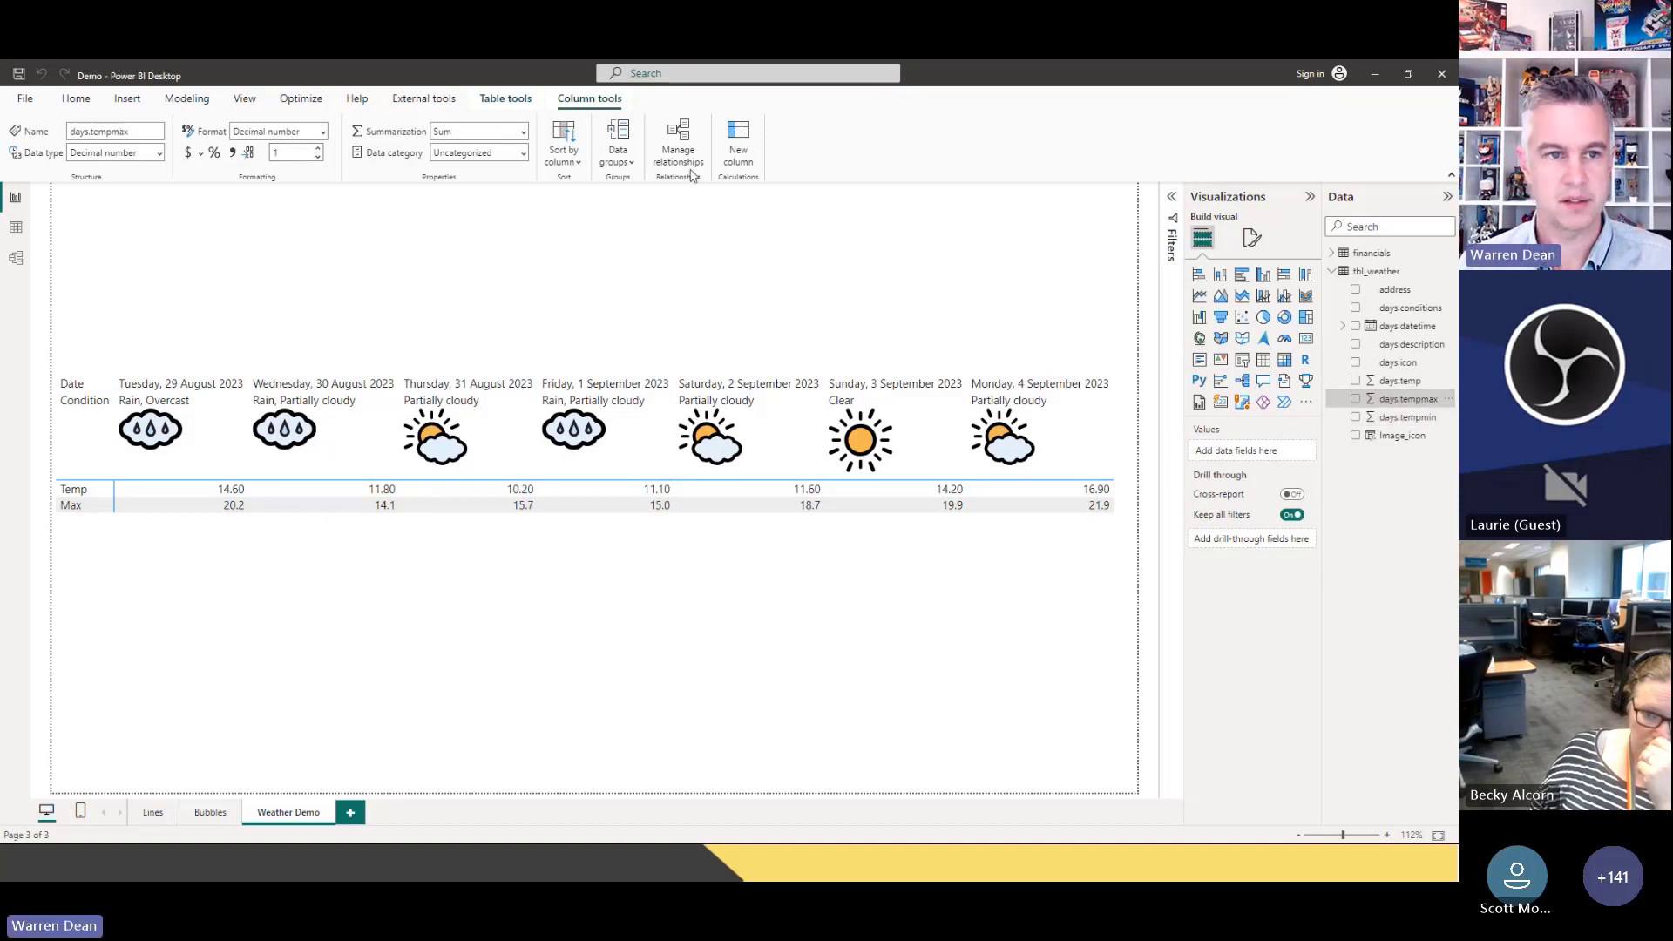
click(1408, 384)
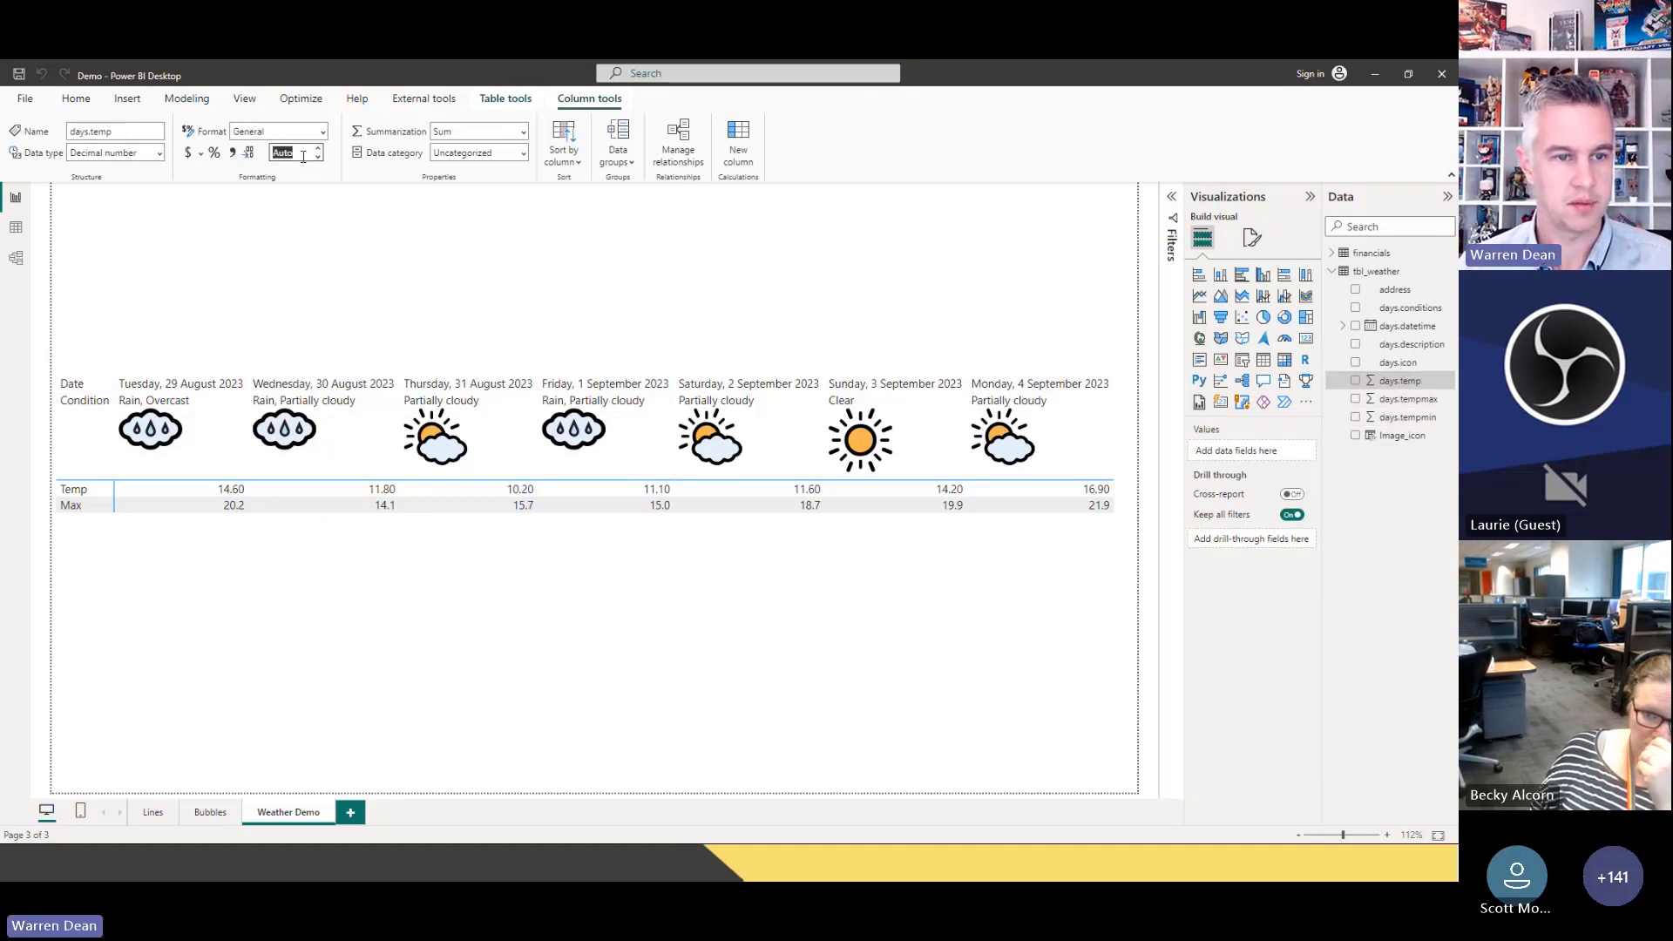
click(296, 154)
key(Return)
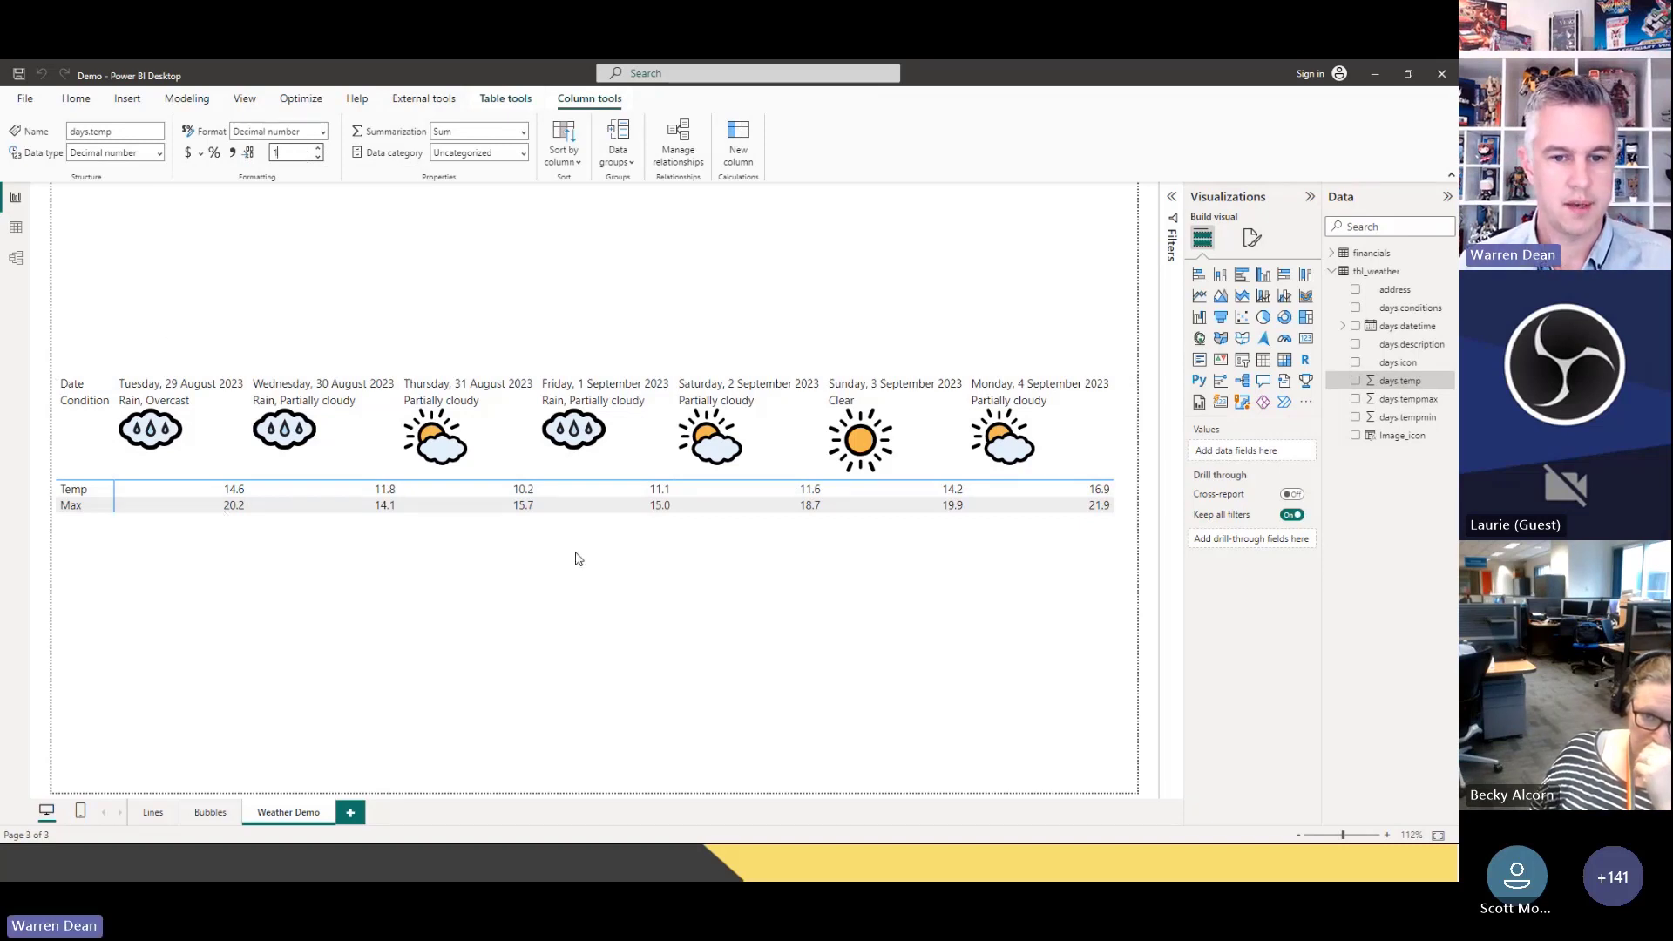
Move the weather matrix down into the lower half of the page, keeping its size
click(598, 535)
drag(596, 534, 613, 629)
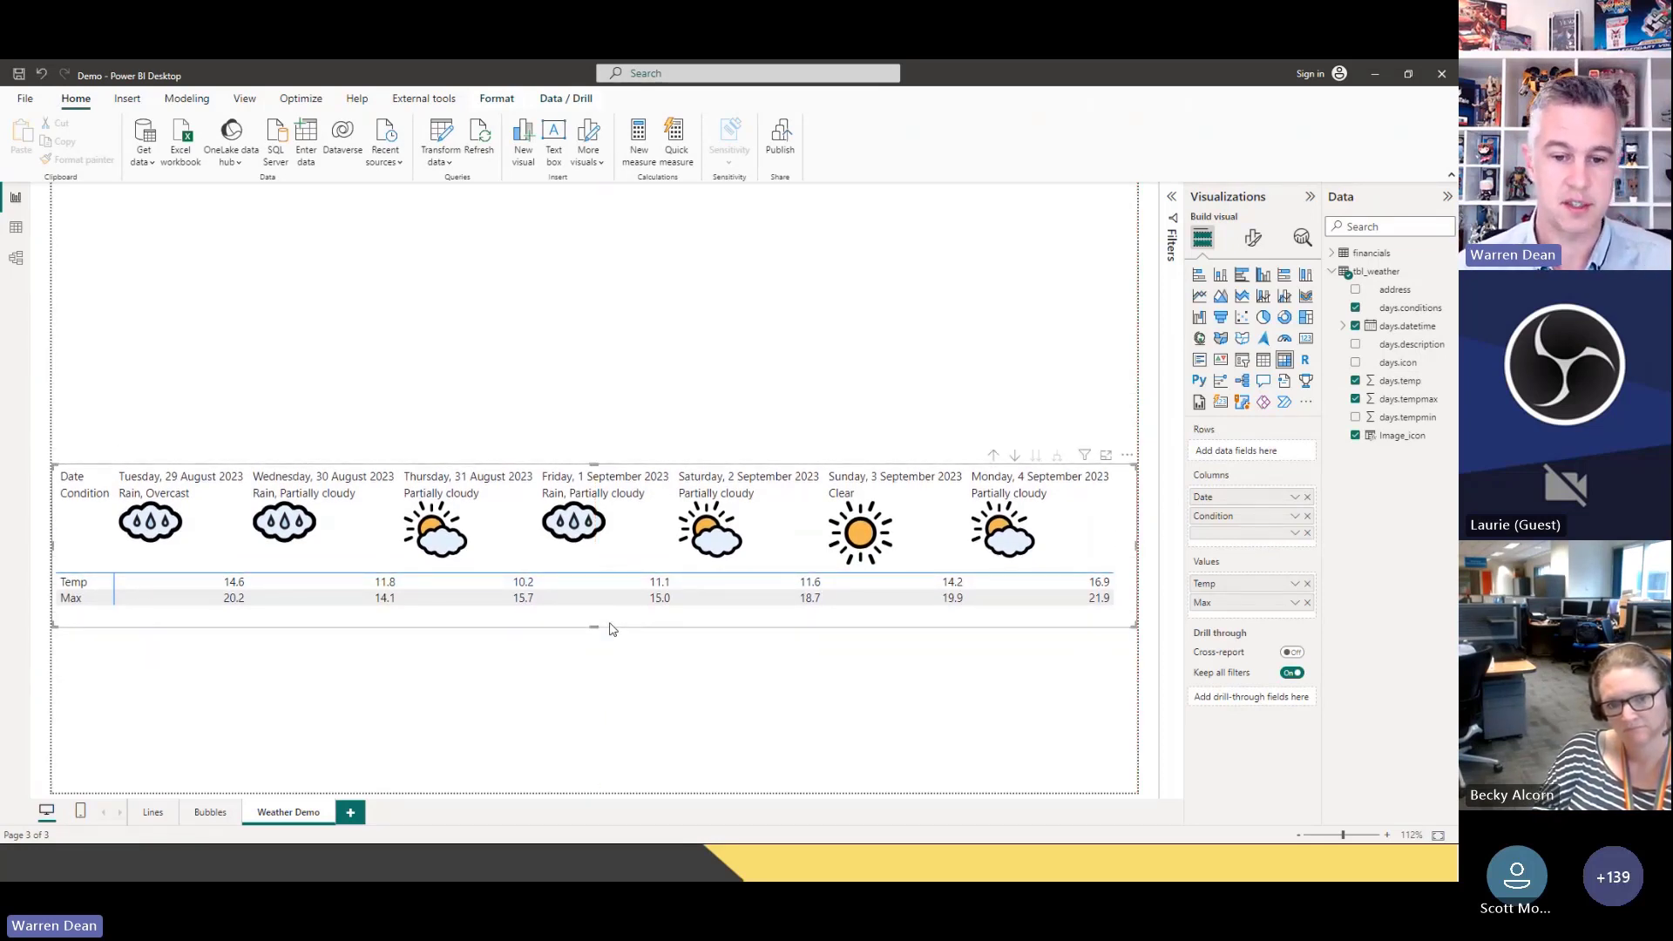
drag(611, 631, 608, 659)
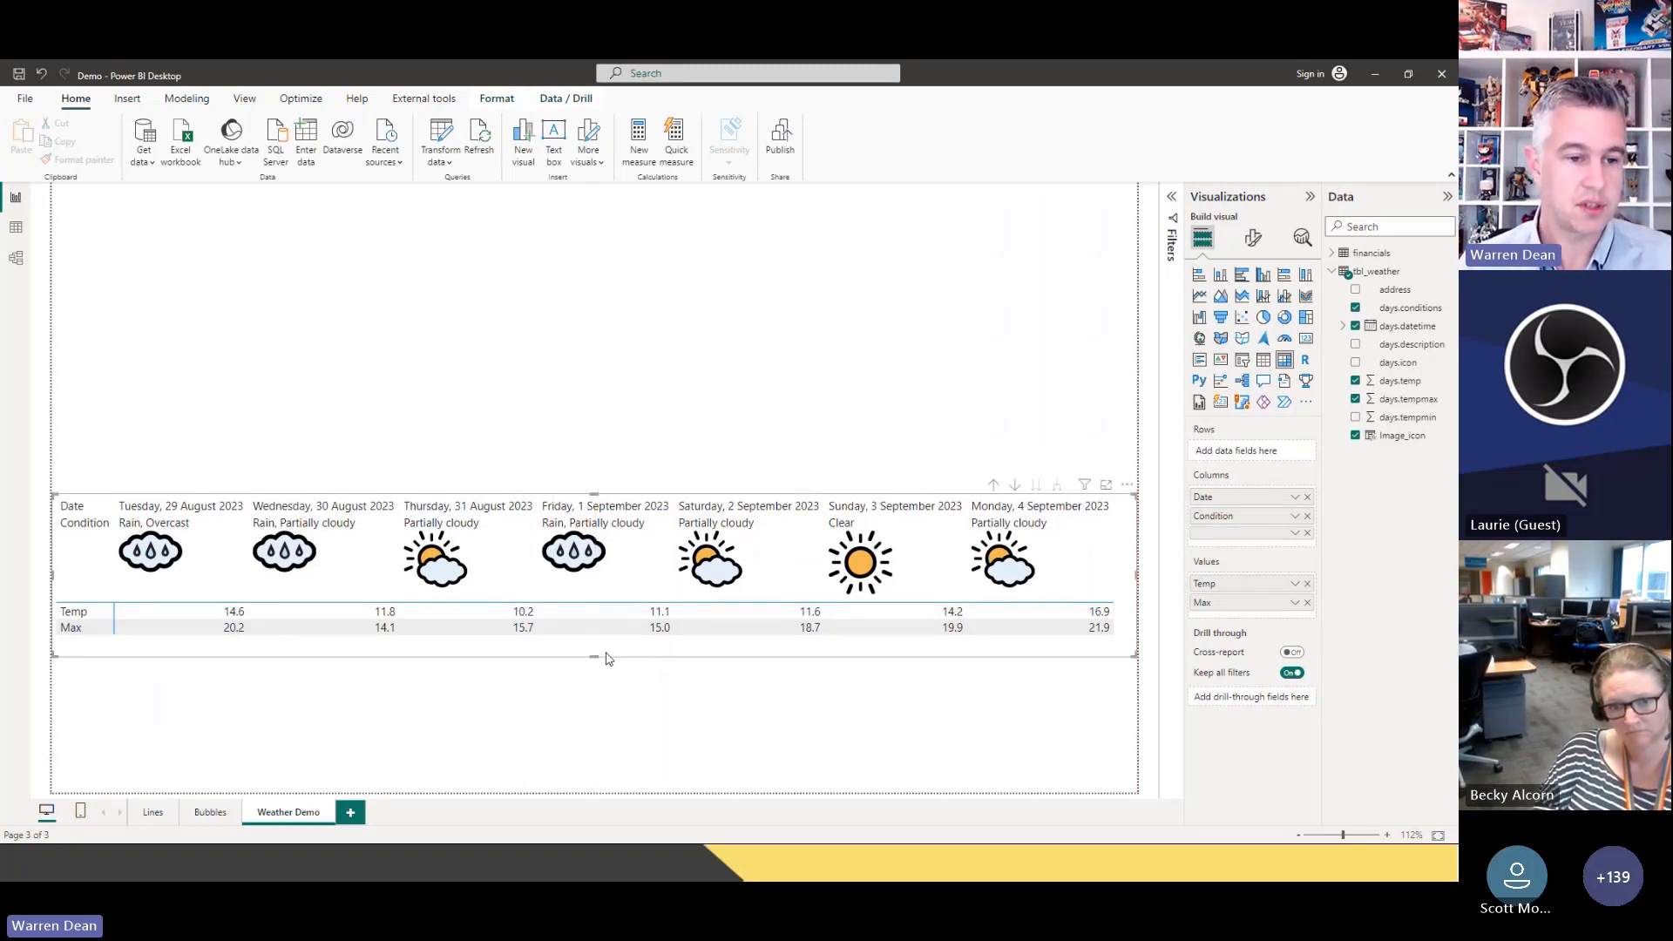